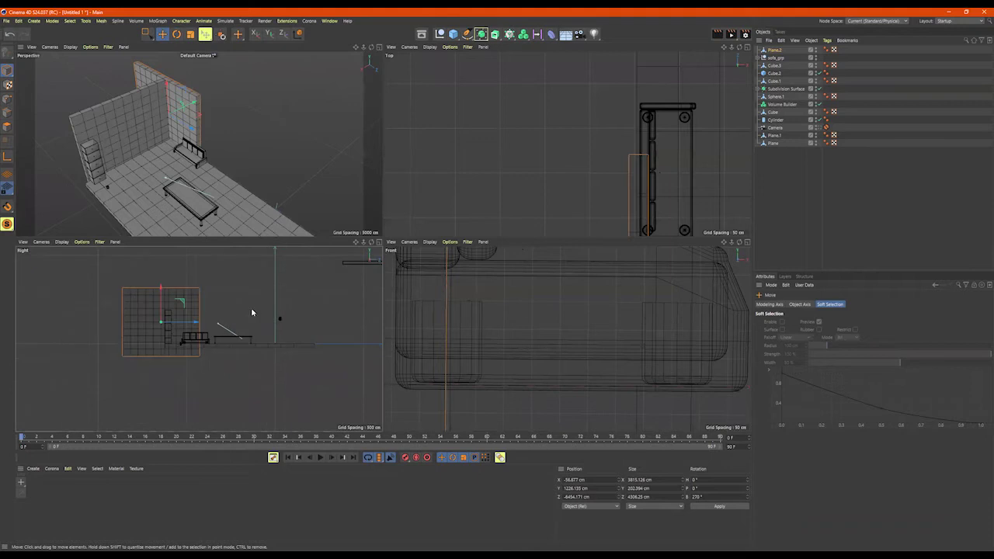
Move the wall behind the sofa to the floor's outer edge, at about X -186 cm and Z -4262 cm
scroll(589, 170, "down", 3)
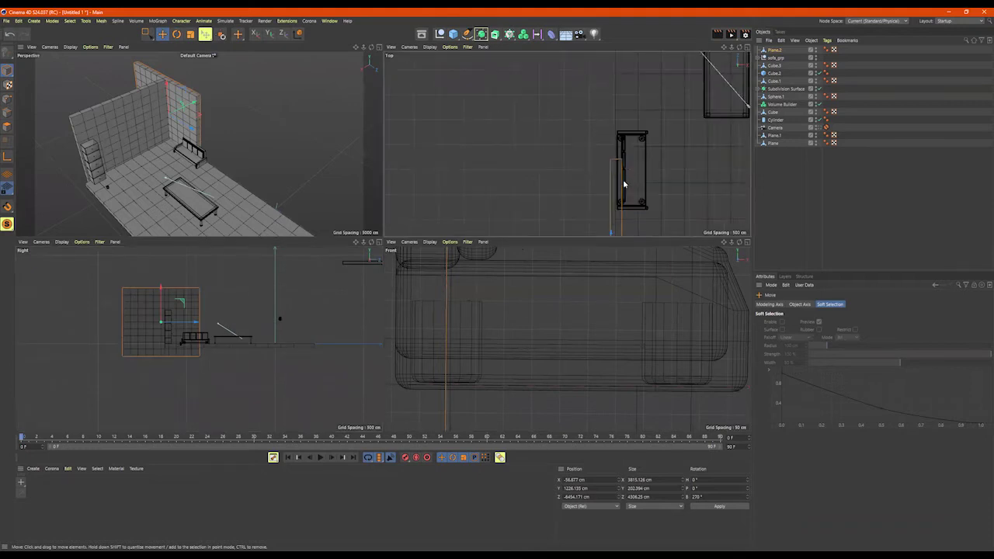
scroll(591, 174, "down", 2)
middle_click(539, 173)
scroll(487, 230, "down", 2)
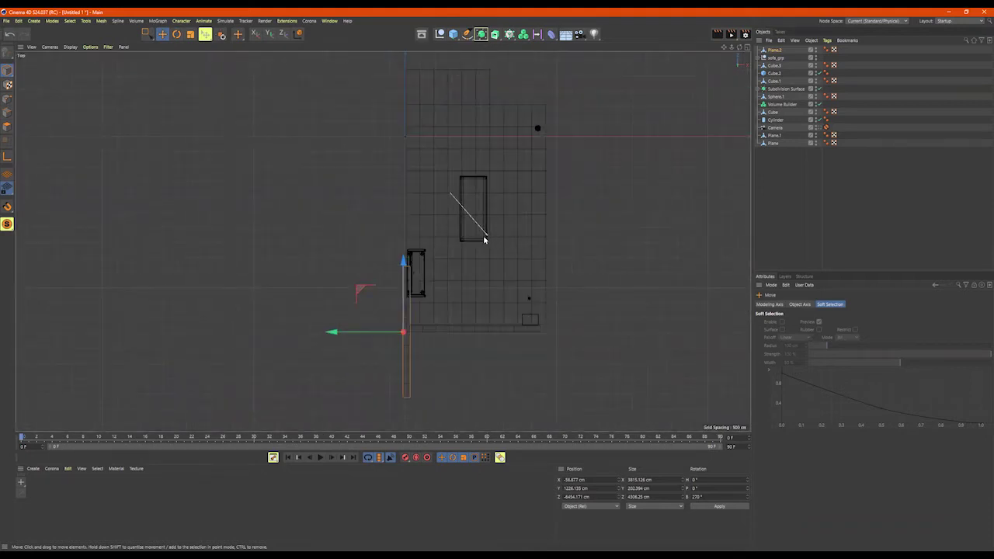
scroll(482, 221, "up", 4)
scroll(466, 218, "down", 2)
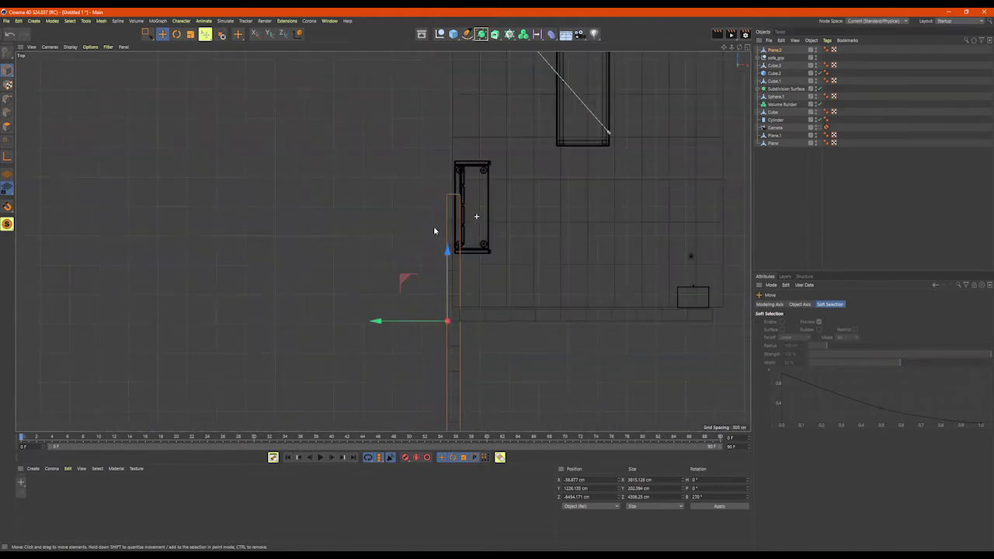
left_click_drag(447, 245, 447, 121)
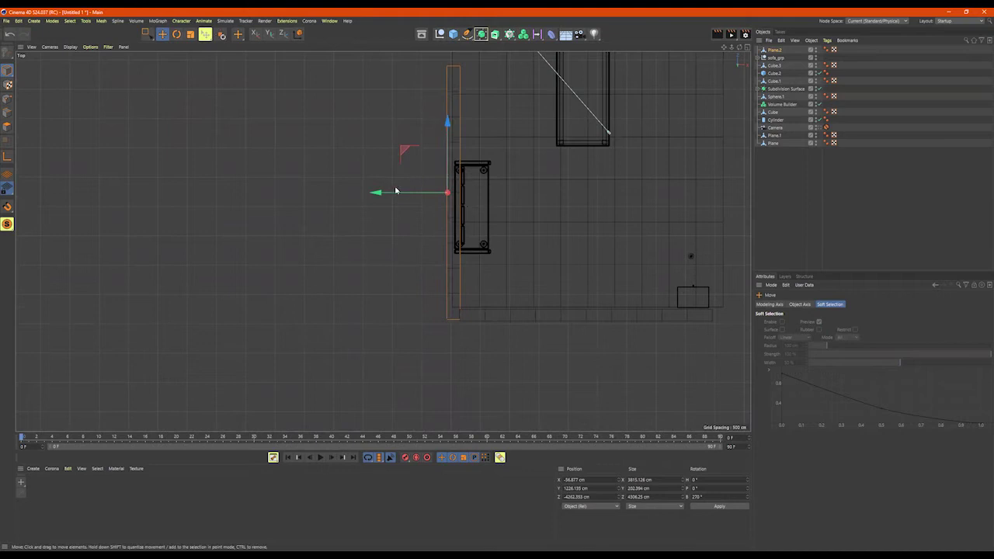
left_click_drag(383, 195, 375, 193)
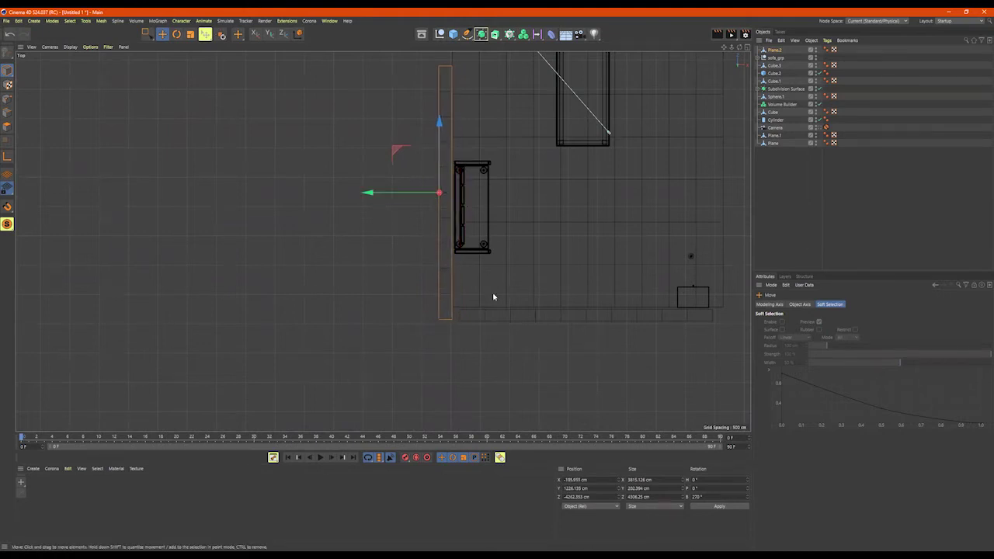
Shift the wall behind the drawer cabinet so it meets the sofa wall at the corner and sits against the floor edge
left_click(530, 321)
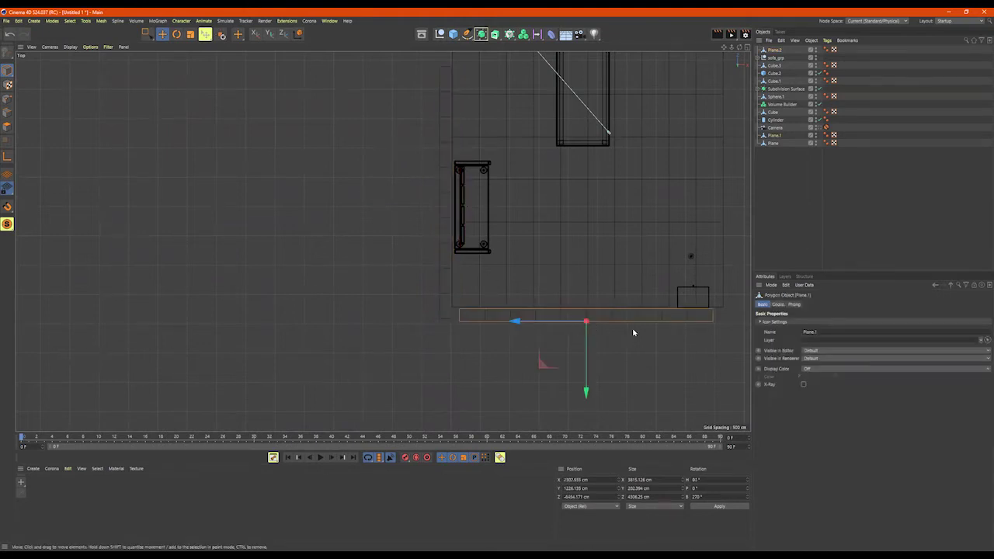
left_click_drag(515, 323, 507, 323)
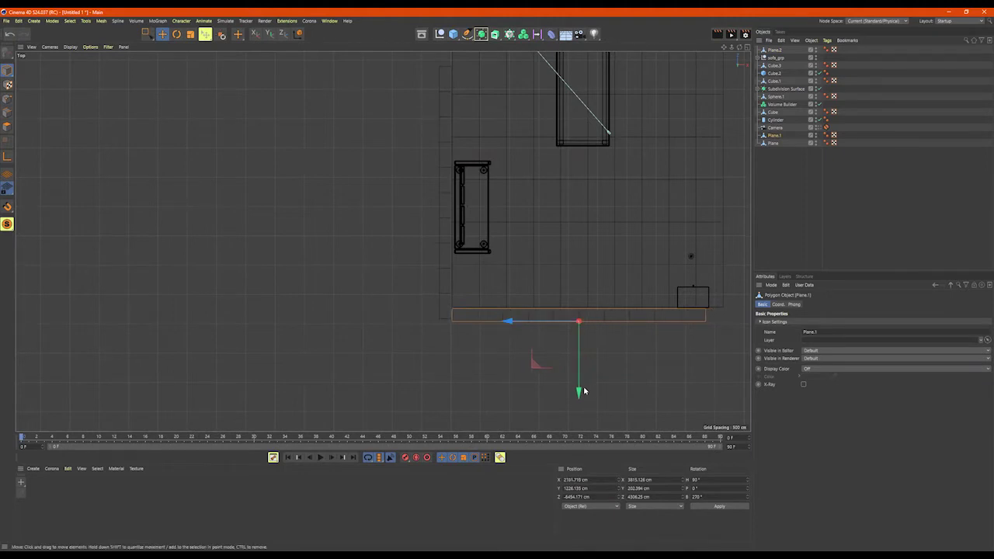
left_click_drag(579, 392, 578, 391)
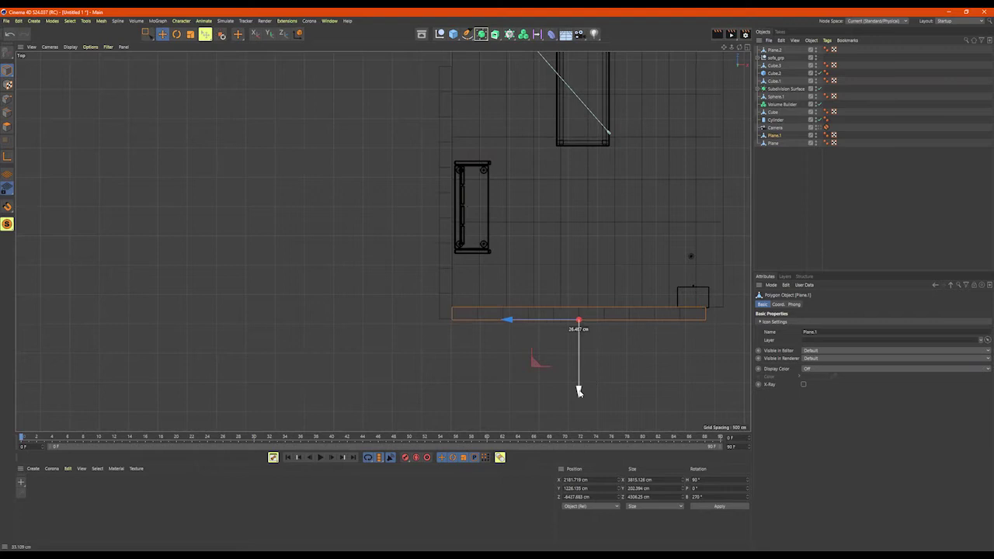
Select the cabinet wall's points across the last columns at its free end, away from the sofa wall
left_click(7, 98)
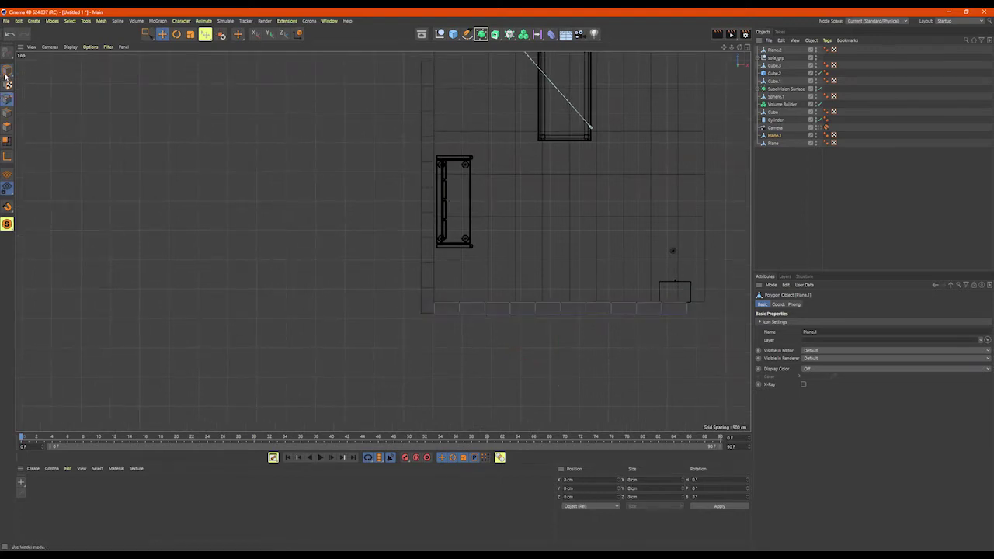
left_click(147, 34)
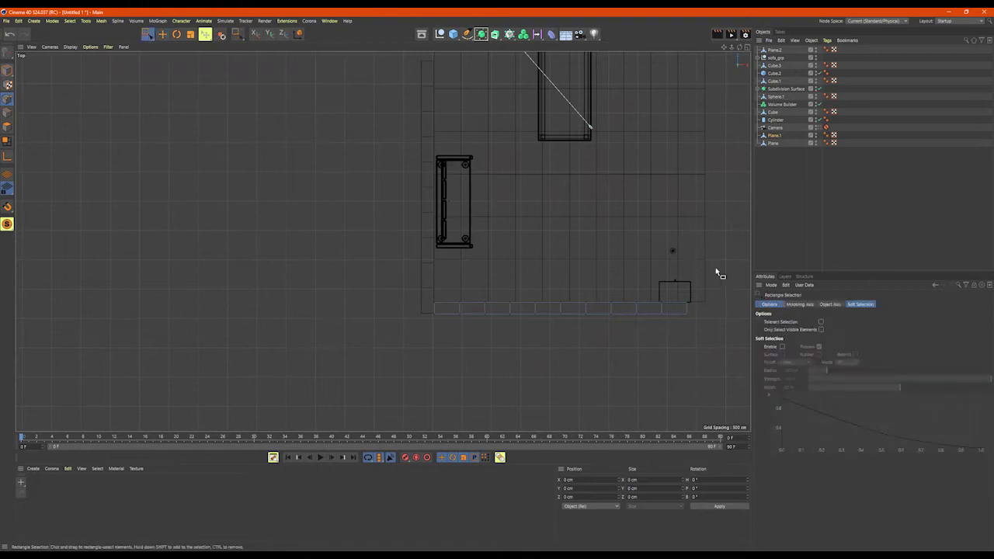
left_click_drag(722, 271, 579, 311)
middle_click(549, 229)
middle_click(351, 184)
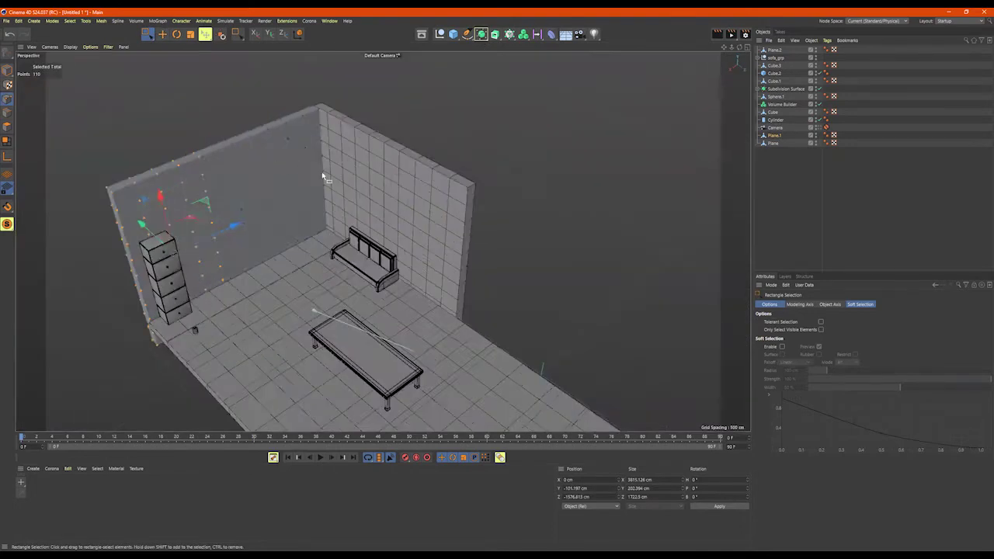
Lengthen the wall behind the sofa to about 8265 cm and reposition it along the floor edge from the corner
left_click_drag(361, 158, 407, 187, "alt")
left_click(7, 70)
left_click(401, 151)
key("r")
key("t")
key("e")
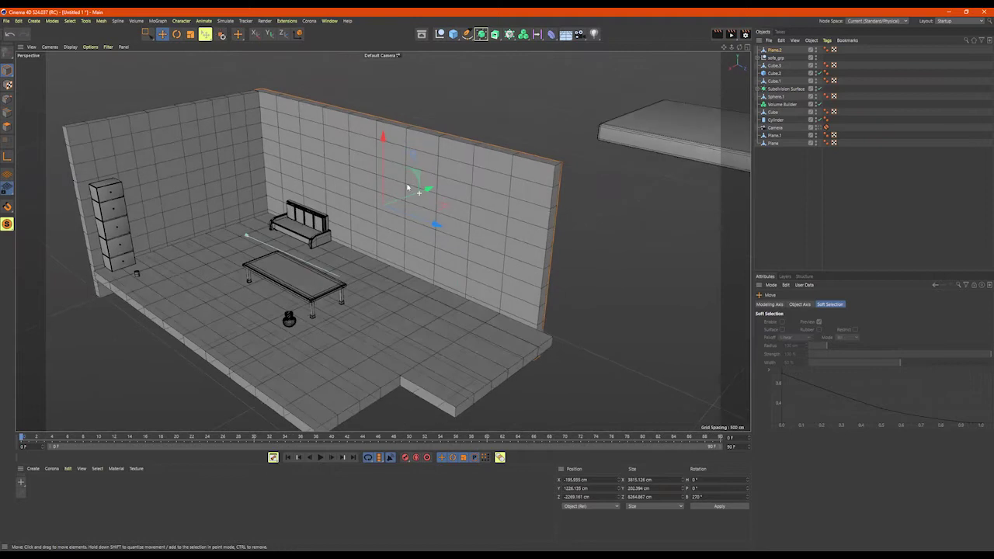
Raise both walls together and scale their height to about 3144 cm
left_click(184, 149, "shift")
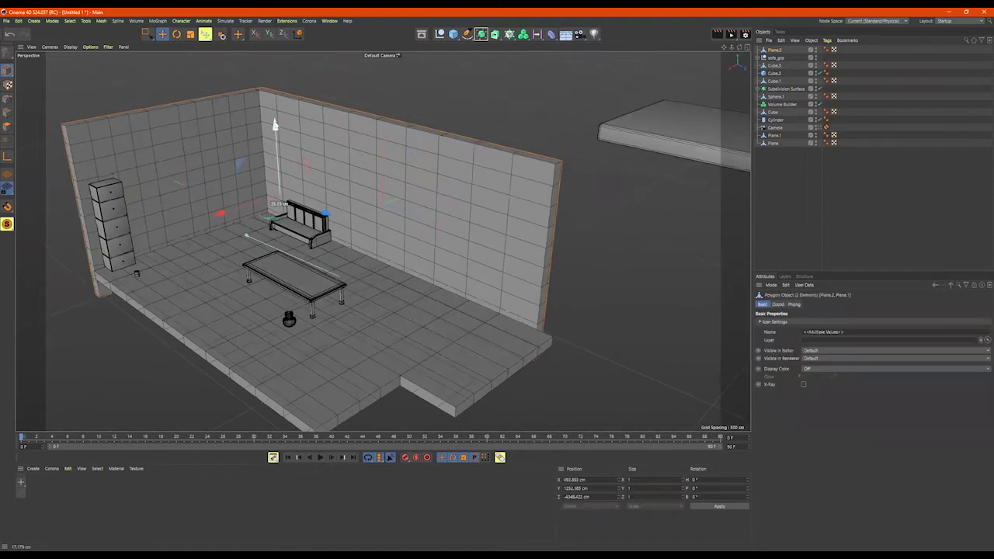
key("r")
key("t")
left_click_drag(275, 116, 277, 135)
left_click_drag(314, 140, 339, 147, "alt")
right_click_drag(345, 143, 377, 154, "alt")
left_click_drag(377, 154, 17, 318, "alt")
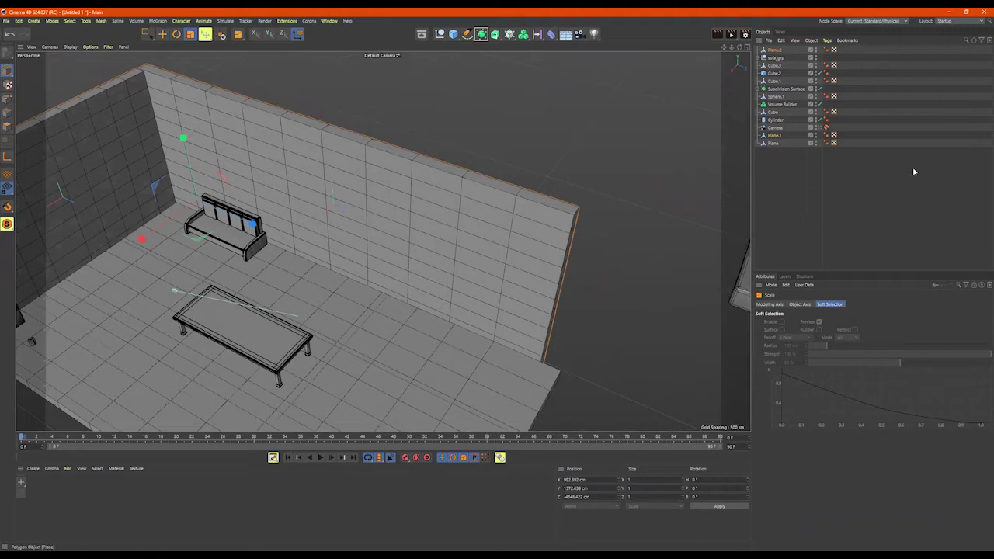
Select only the wall behind the sofa
left_click(327, 159)
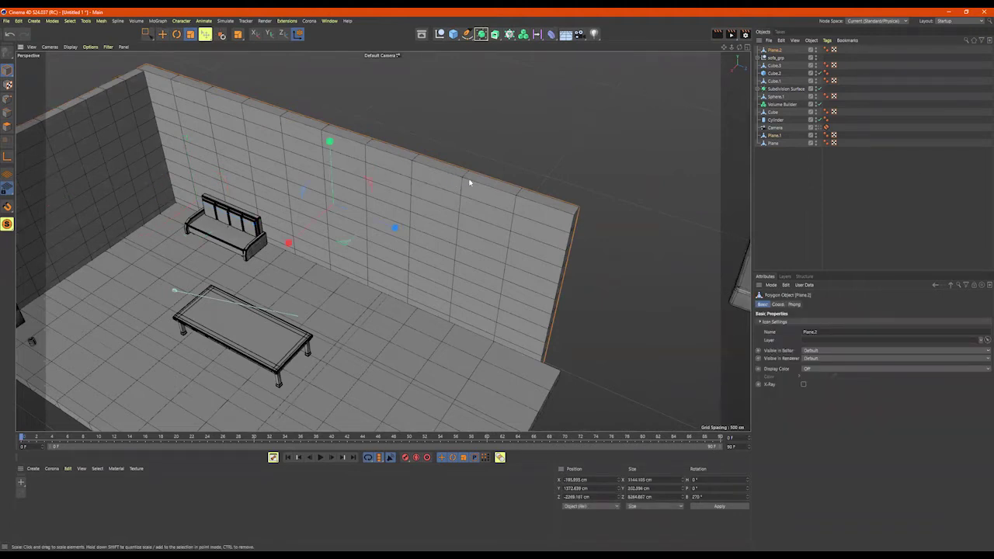
left_click(517, 144)
left_click(451, 193)
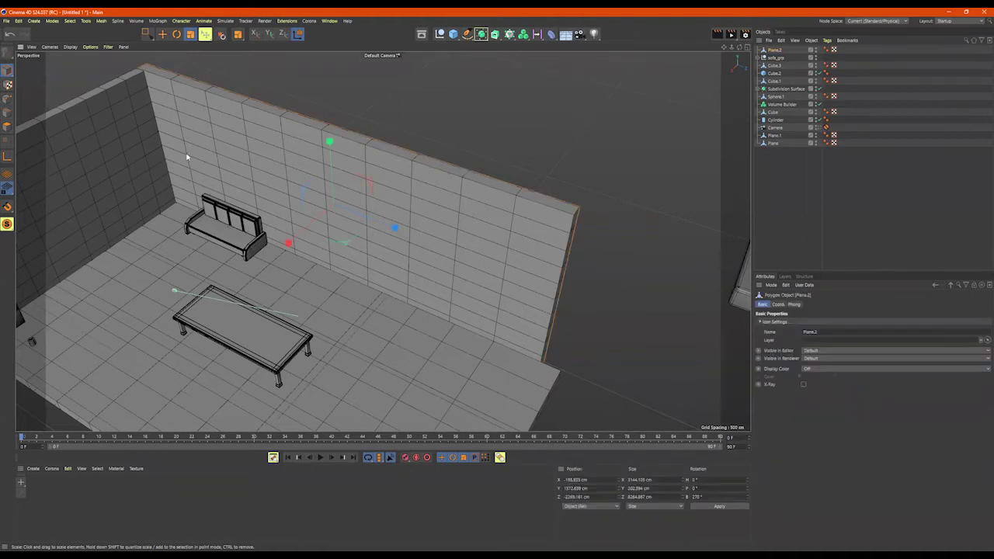
left_click(7, 127)
left_click_drag(292, 165, 320, 160, "alt")
scroll(314, 165, "up", 5)
left_click(147, 35)
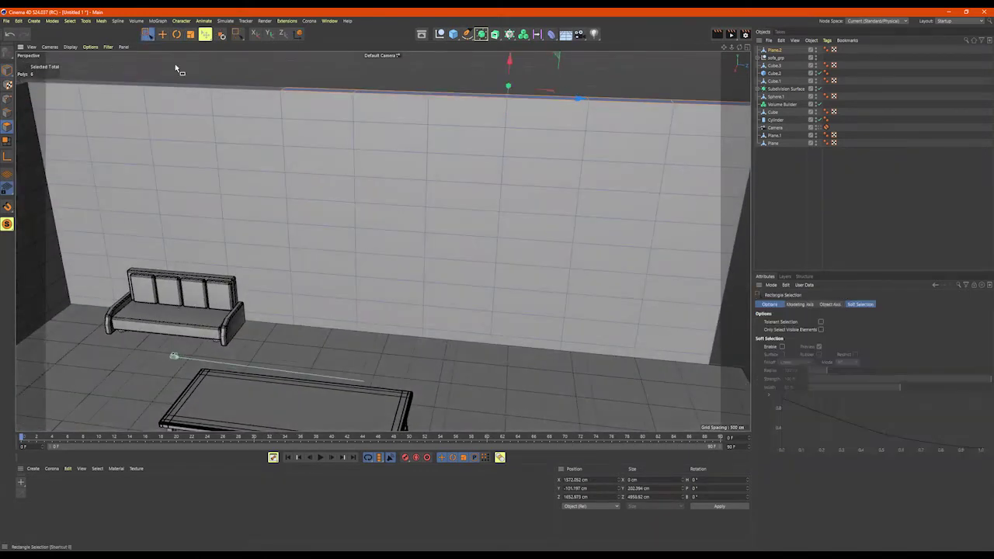
left_click_drag(366, 139, 384, 132, "alt")
left_click_drag(318, 121, 335, 120, "alt")
left_click_drag(450, 142, 435, 242)
left_click(7, 71)
Duplicate the wall behind the sofa and place the copy beyond the floor's far end, at about Z 7247 cm
scroll(411, 213, "down", 5)
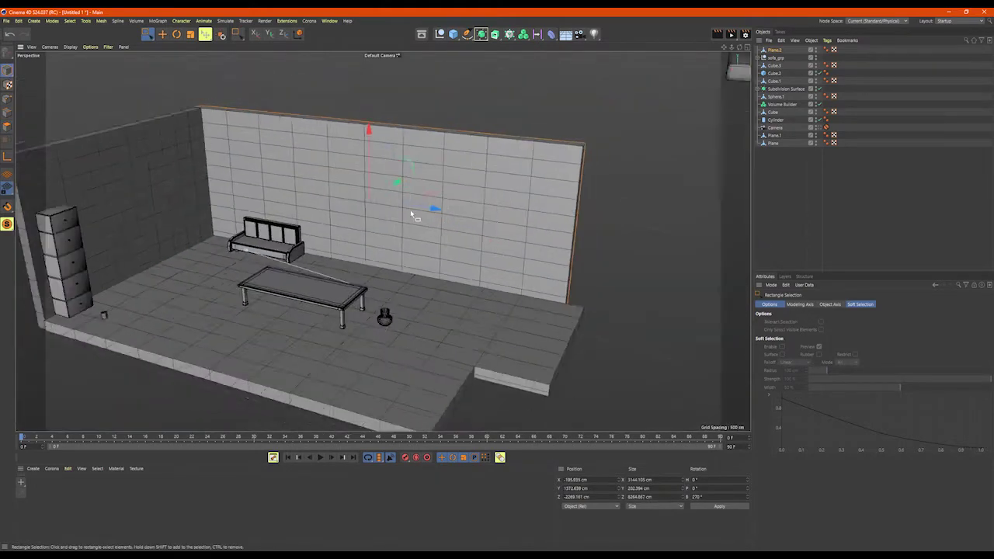
scroll(411, 213, "up", 3)
left_click_drag(435, 211, 854, 365)
left_click_drag(337, 136, 356, 127, "alt")
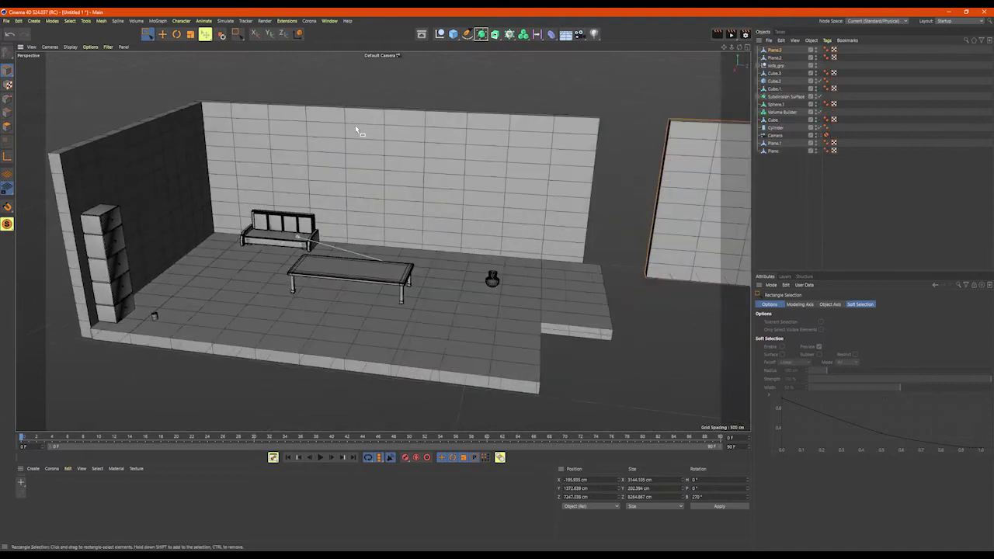
Delete a block of polygons three columns wide and three rows high through both sides of the original sofa wall to open a window
left_click(356, 128)
scroll(448, 136, "up", 5)
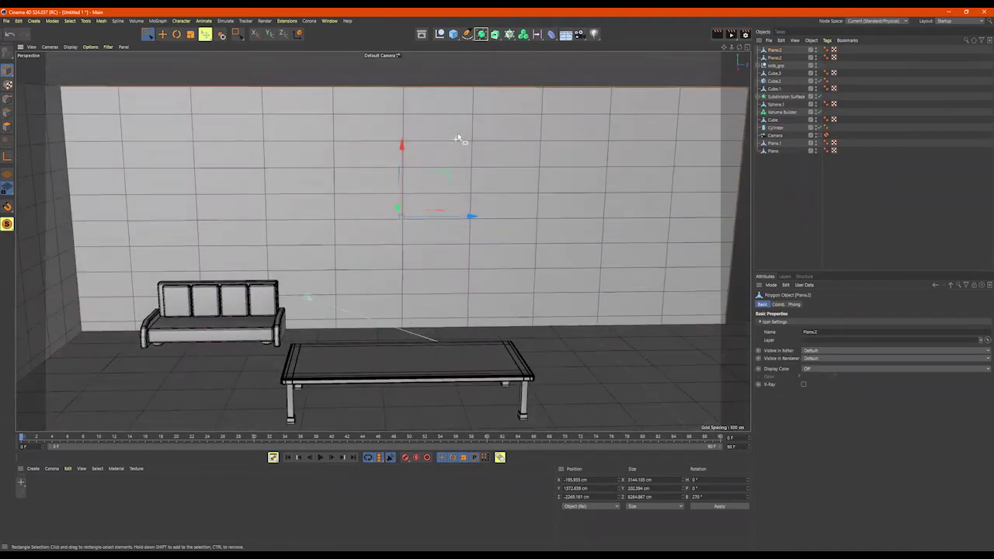
left_click(7, 126)
left_click_drag(261, 196, 350, 243)
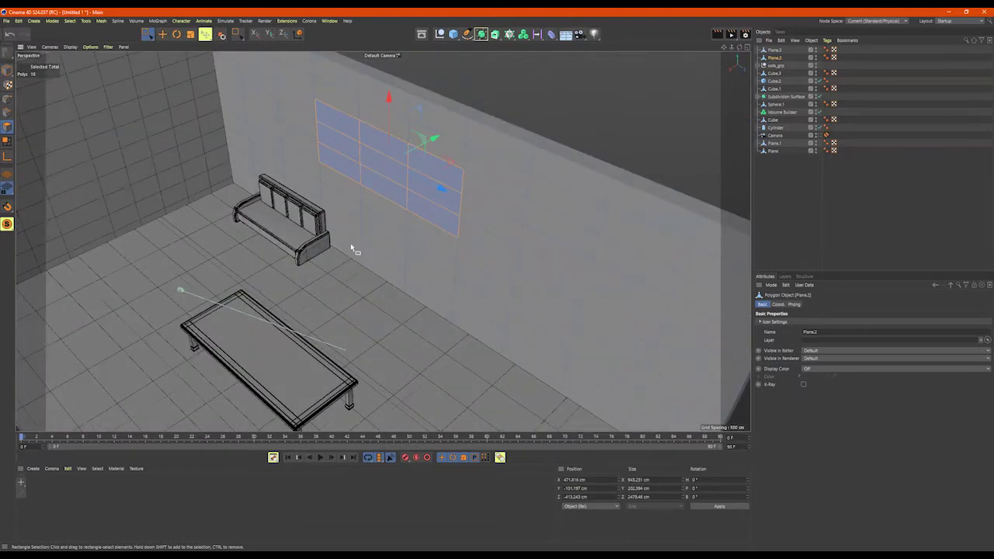
key("Delete")
Bridge the front and back edges around the window opening to close the wall's thickness on all sides
left_click_drag(319, 172, 555, 201, "alt")
left_click(8, 113)
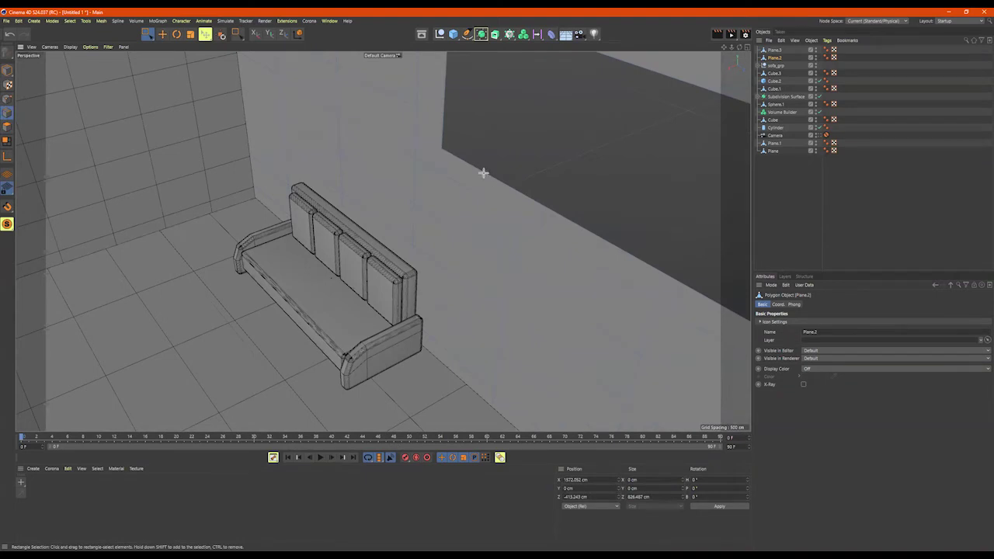
key("9")
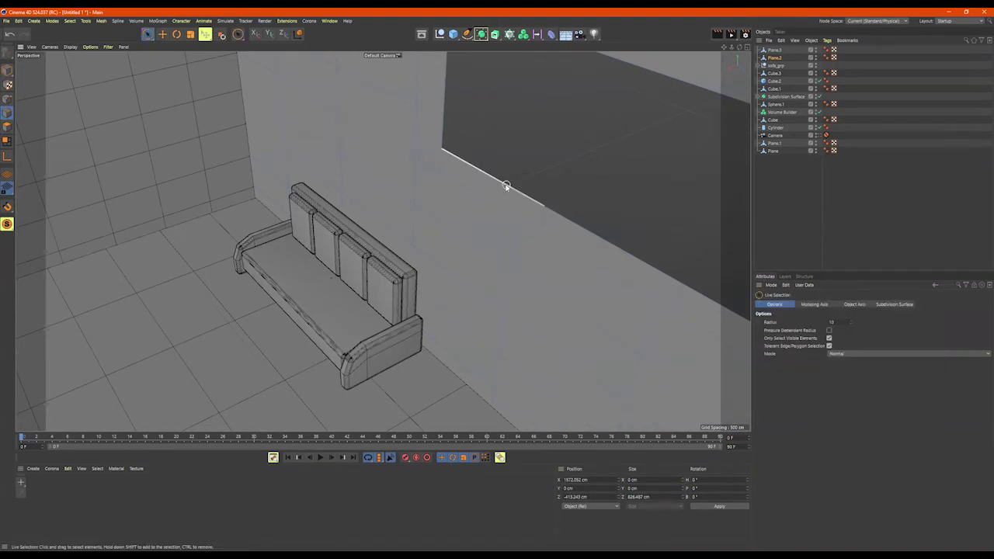
right_click(530, 162)
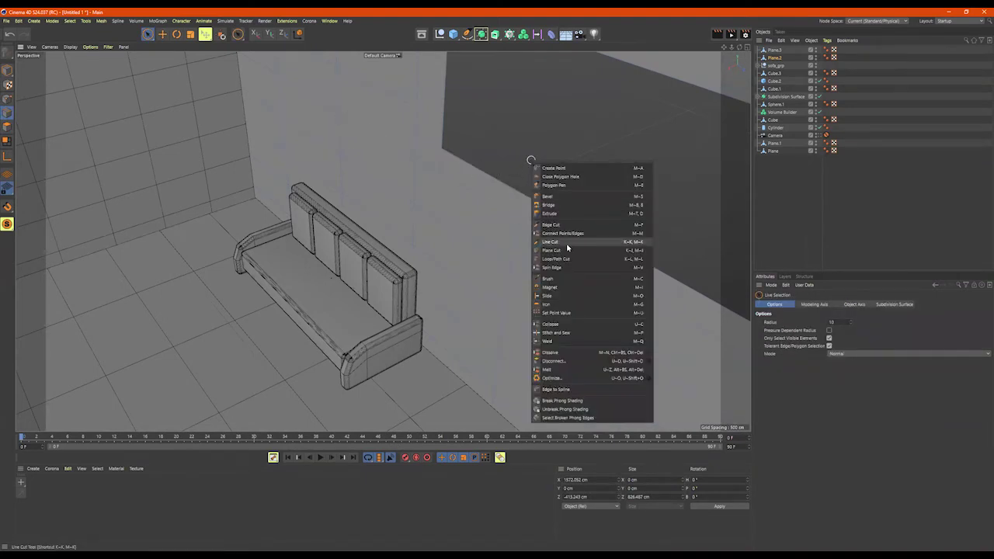
left_click(556, 205)
left_click_drag(491, 180, 471, 196)
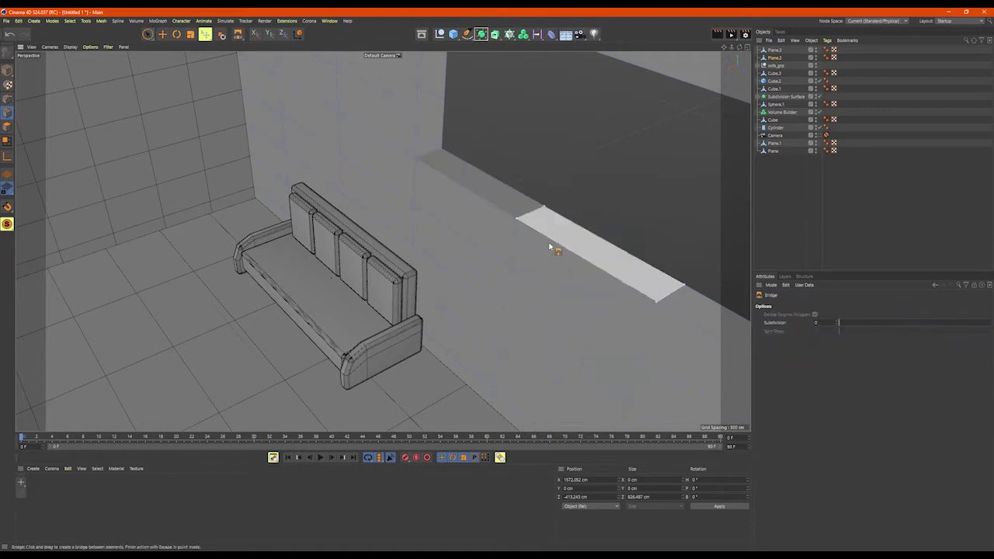
left_click_drag(566, 244, 549, 148, "alt")
left_click_drag(548, 97, 520, 104, "alt")
left_click_drag(414, 110, 409, 92)
left_click_drag(266, 105, 221, 156)
left_click_drag(231, 202, 336, 246)
key("space")
Add a vertical loop cut at 50% through the wall column beside the window, on the side away from the sofa
left_click_drag(446, 231, 420, 203, "alt")
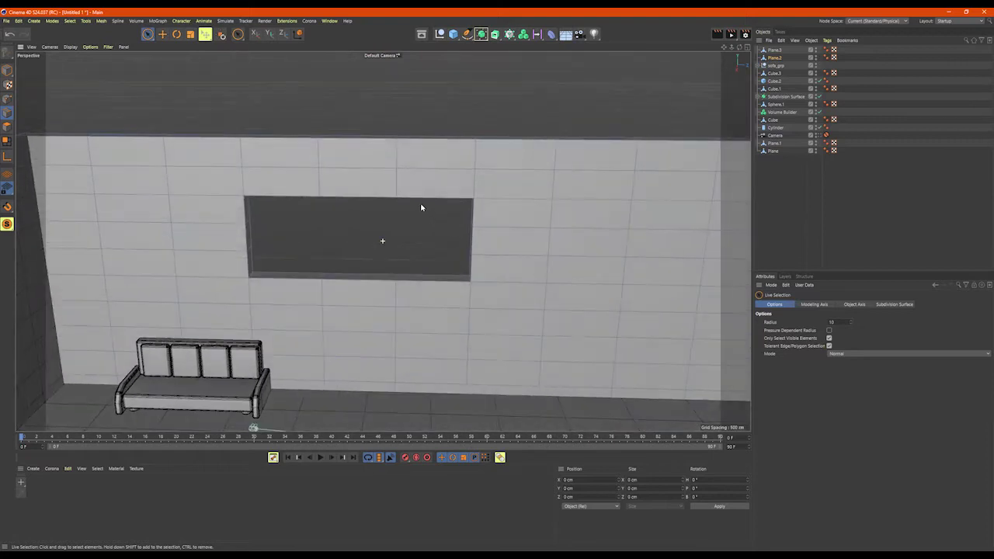
right_click(450, 113)
left_click(493, 207)
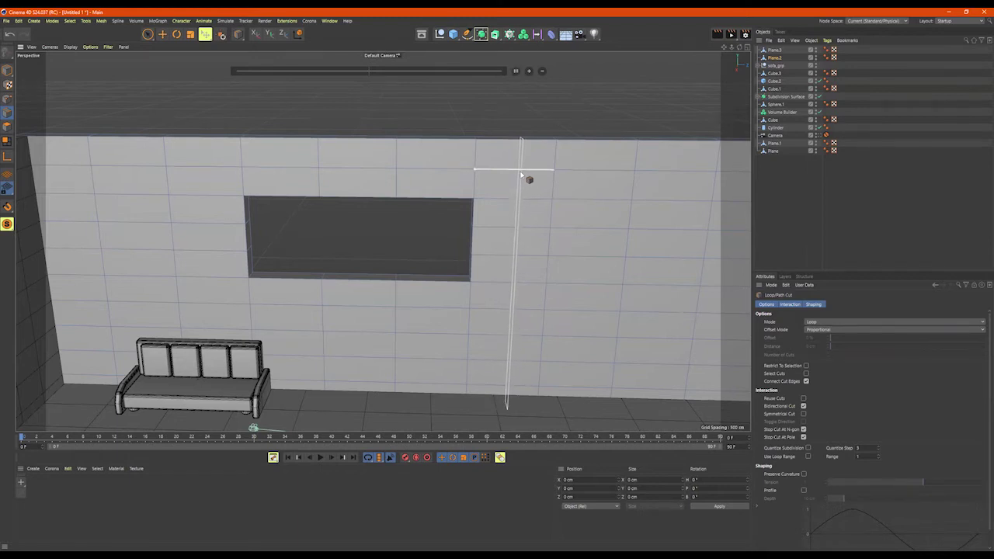
left_click(513, 178)
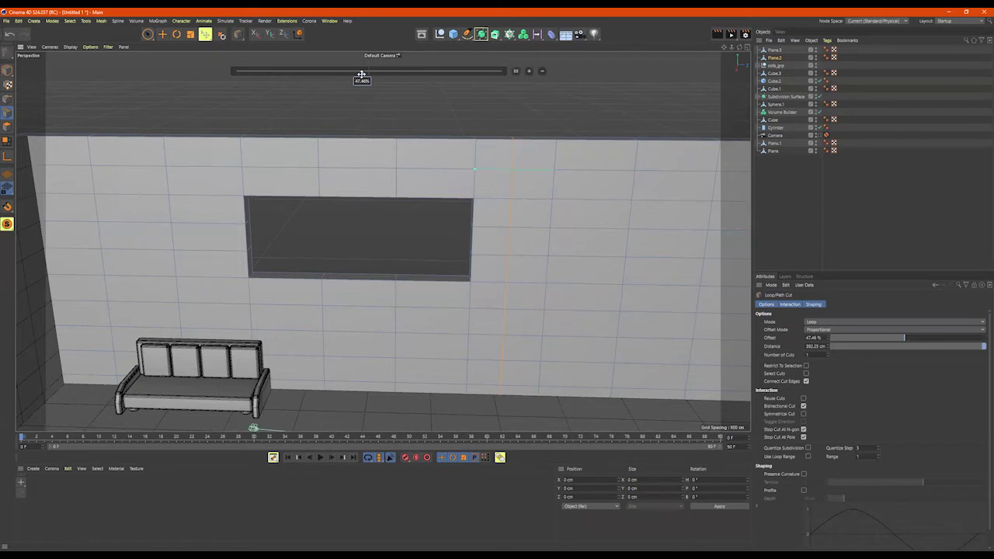
left_click_drag(362, 73, 366, 73)
double_click(367, 81)
key("Return")
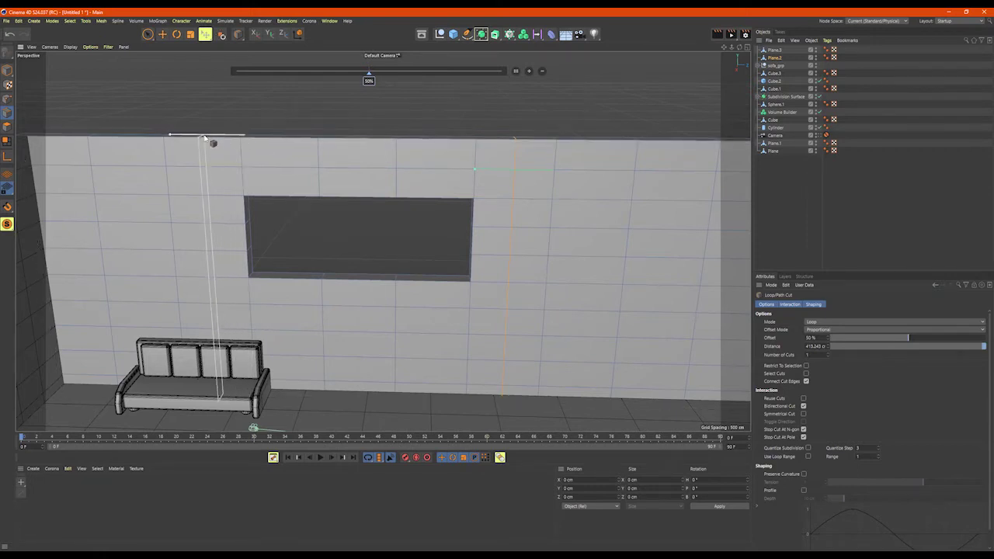
Add a matching vertical loop cut at 50% through the wall column on the window's sofa side and finish cutting
left_click(208, 139)
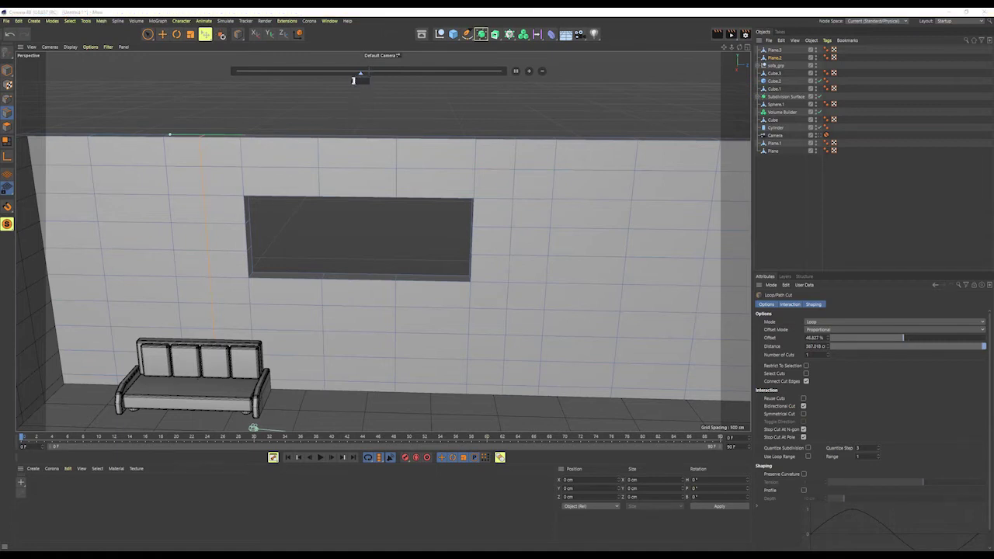
left_click_drag(352, 79, 356, 80)
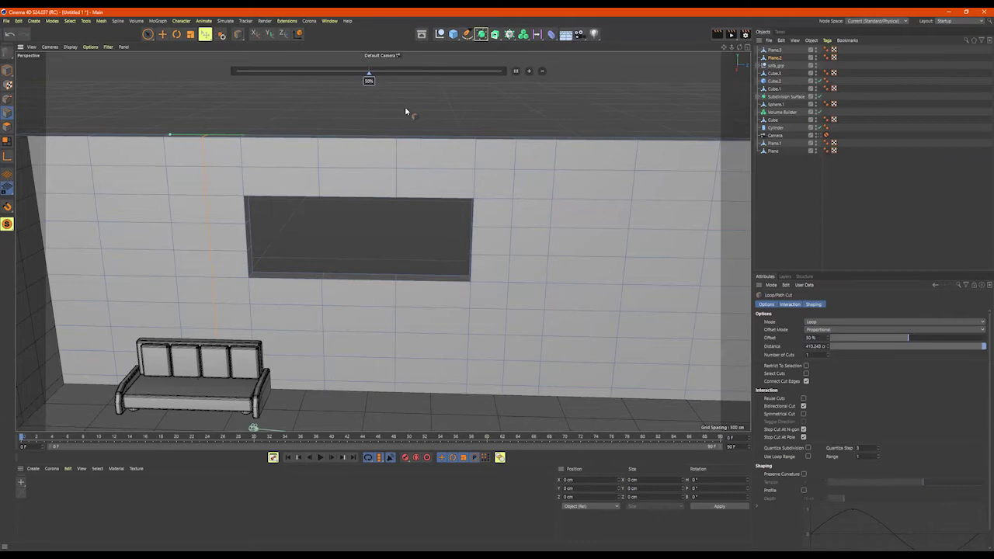
key("space")
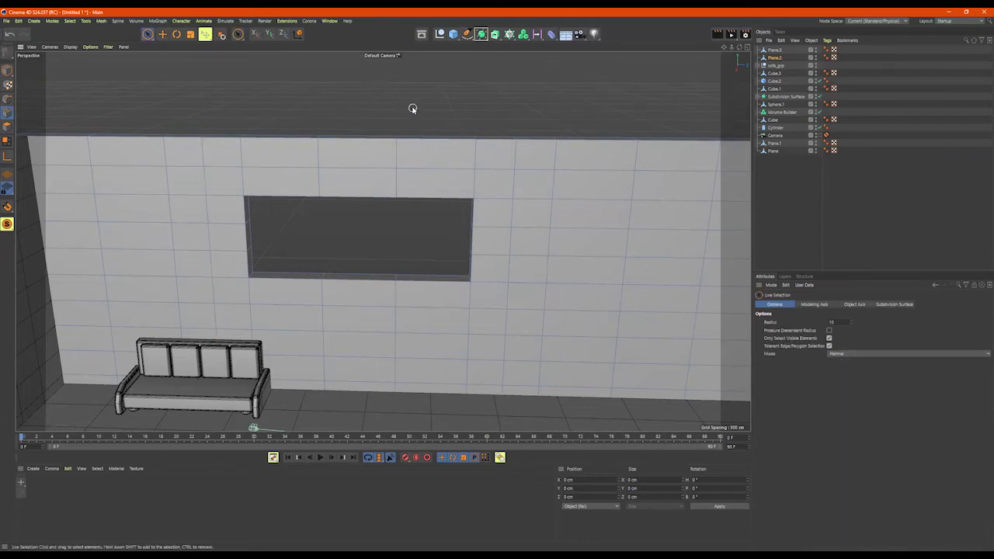
Select both new vertical edge loops and scale them inward along the wall's length to about 77%, close to the window's sides
key("u")
key("l")
left_click(513, 159)
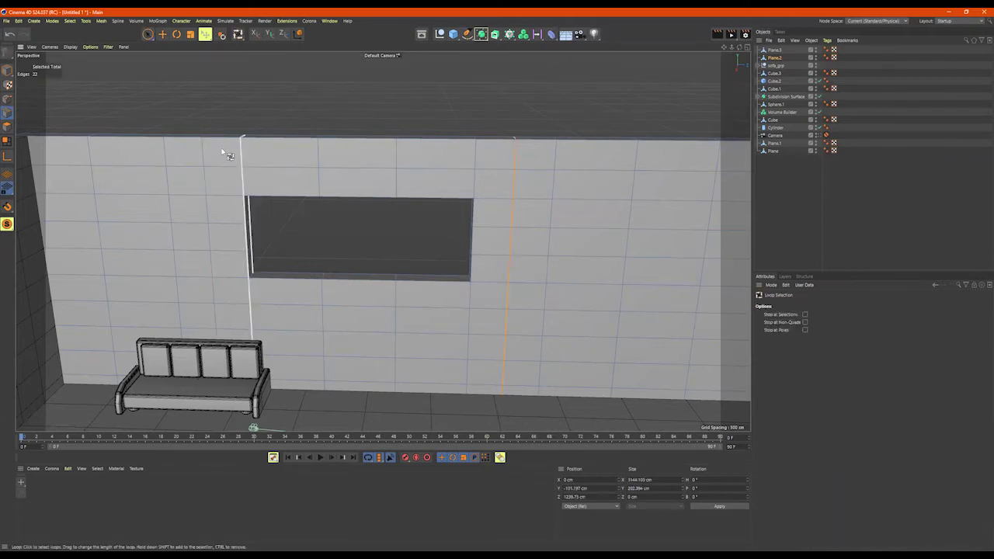
key("t")
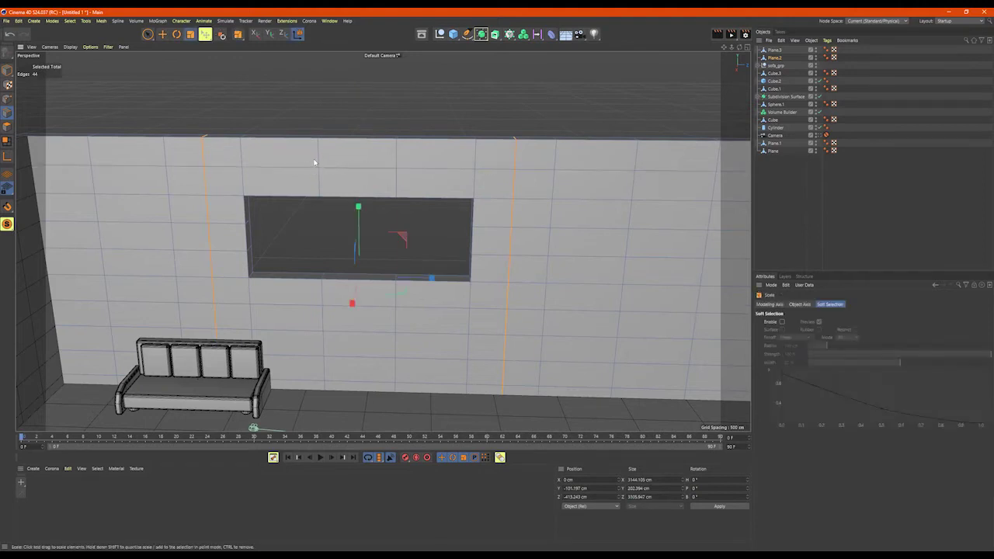
left_click_drag(431, 280, 424, 278)
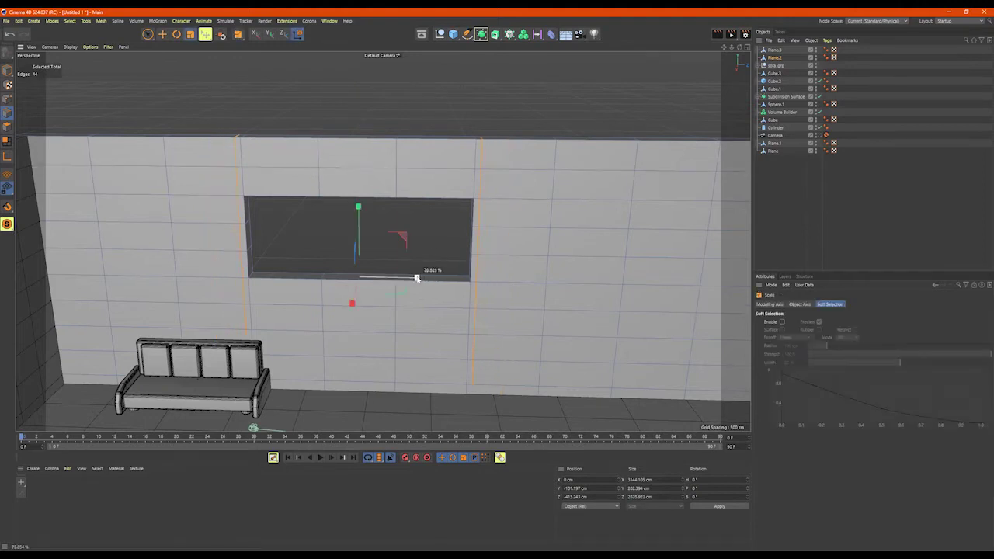
Add one horizontal loop cut in the wall row above the window and another in the row below it
left_click_drag(417, 278, 418, 278)
right_click(434, 96)
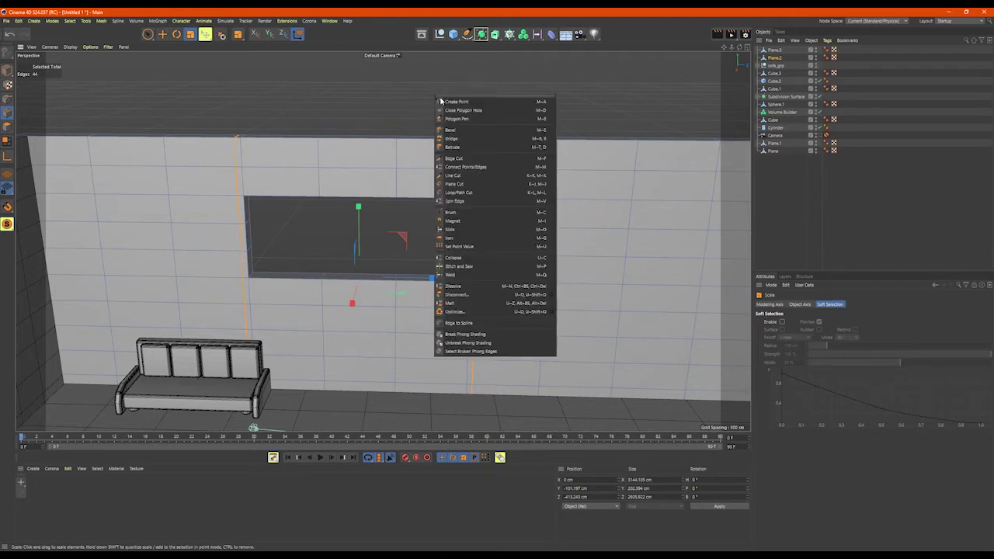
left_click(477, 196)
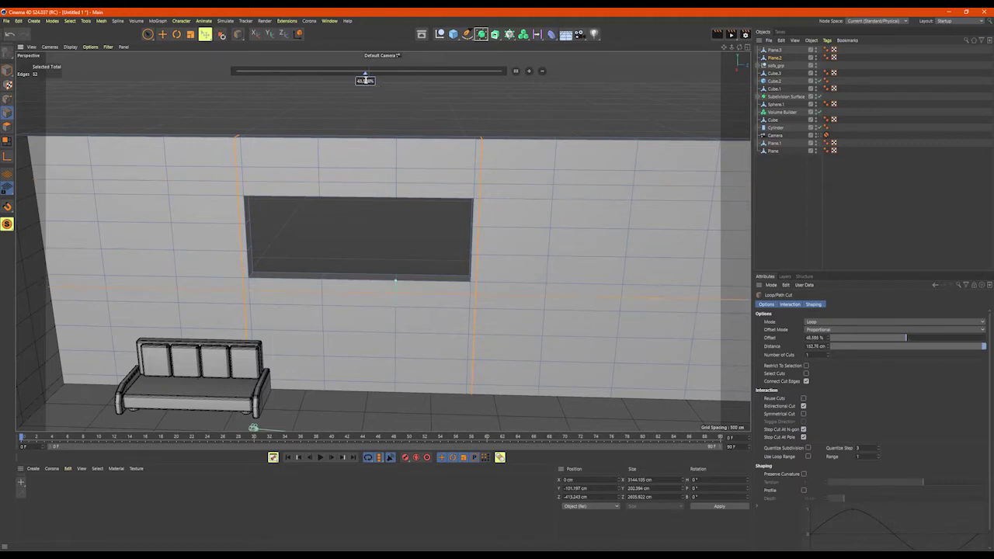
key("Return")
key("space")
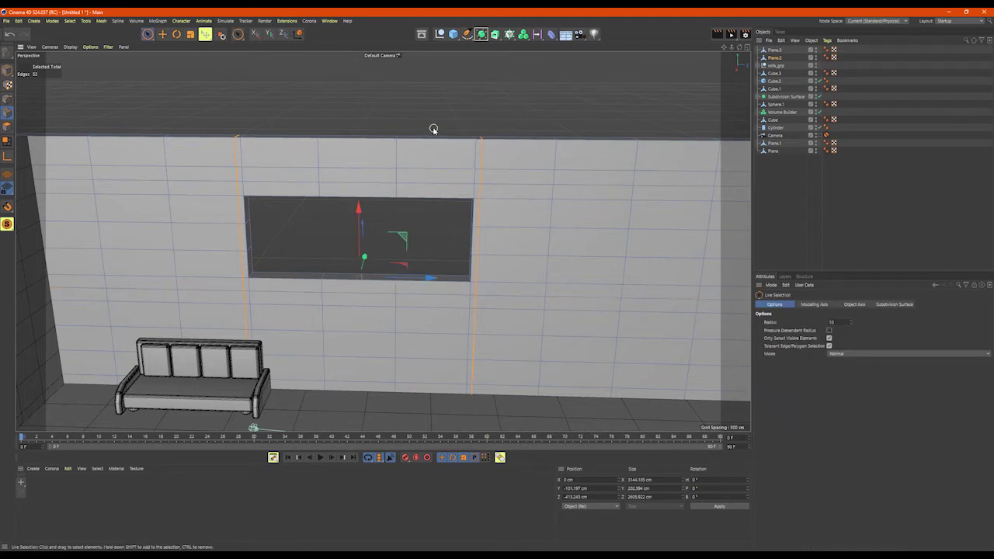
Select both new horizontal edge loops and scale them vertically to about 83%, close to the window's upper and lower edges
key("u")
key("l")
left_click(422, 187)
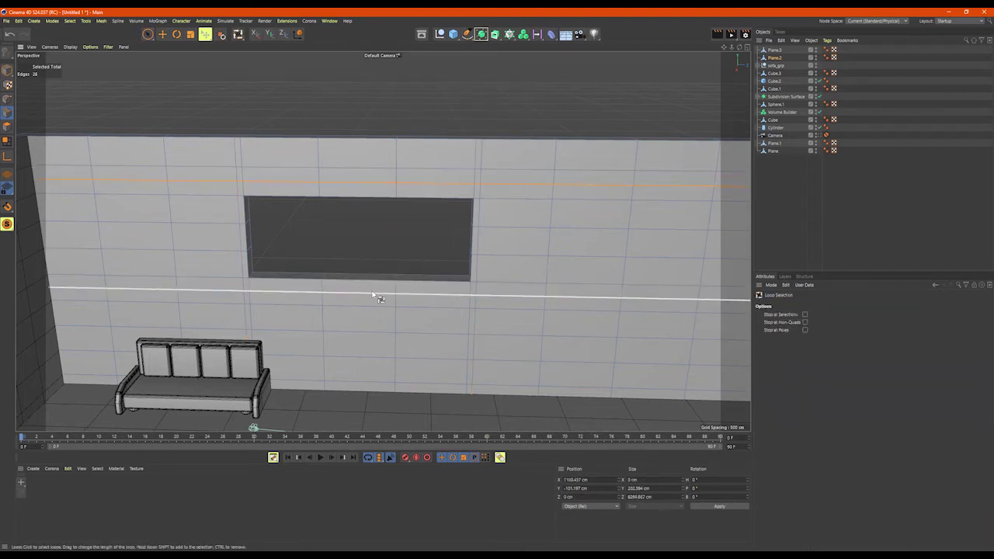
left_click(378, 295, "shift")
key("t")
left_click_drag(396, 166, 401, 176)
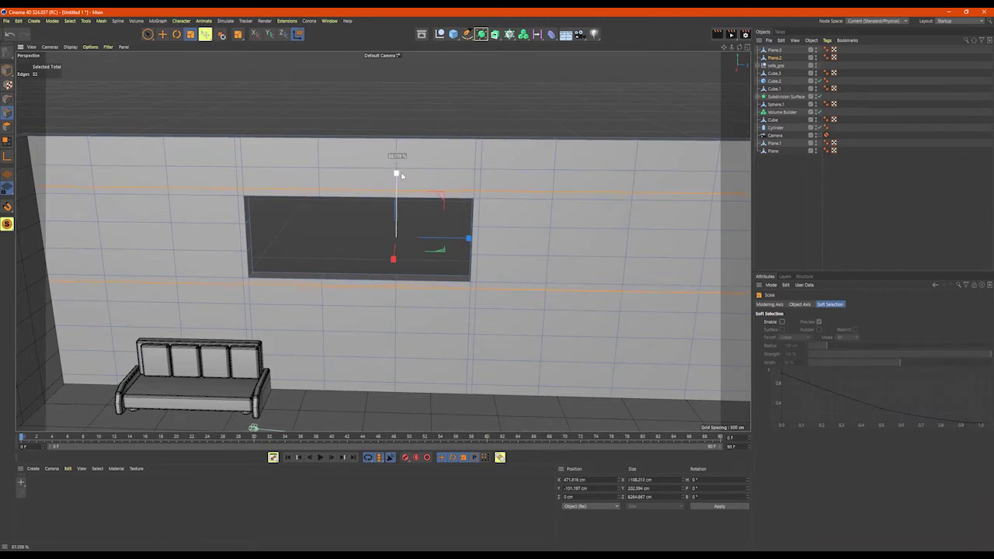
left_click_drag(452, 195, 476, 198, "alt")
scroll(480, 200, "up", 5)
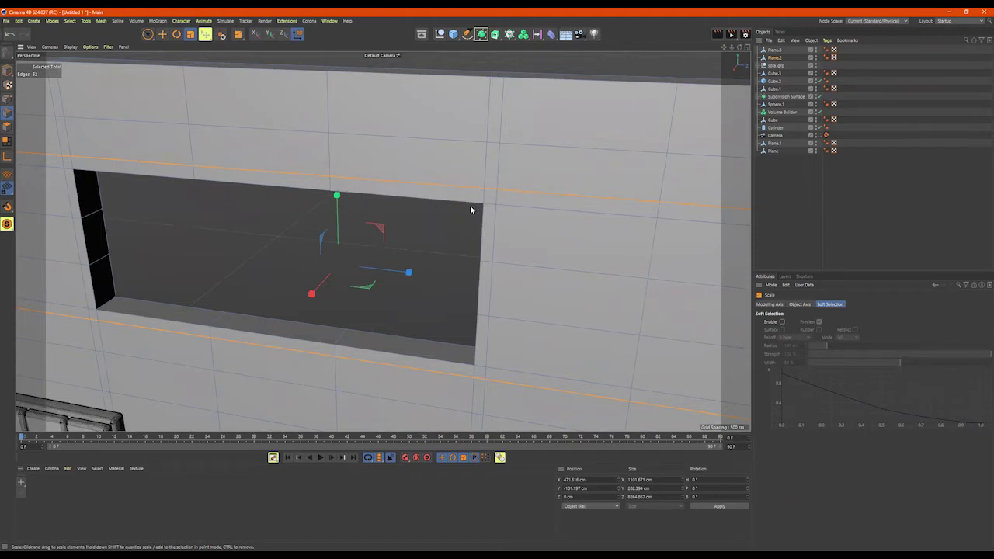
Switch to polygon mode, try selecting the narrow wall faces around the window opening, and clear the selection
key("9")
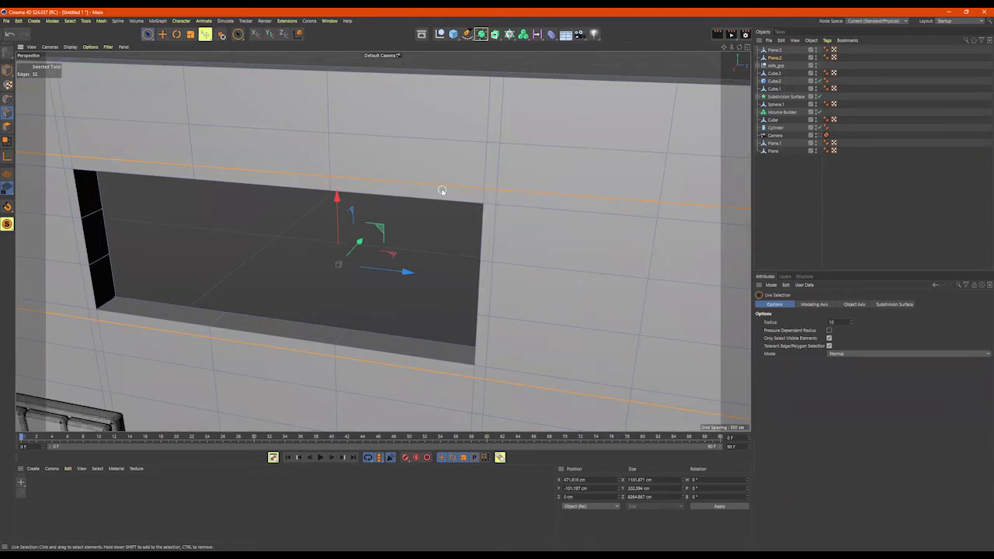
left_click(7, 126)
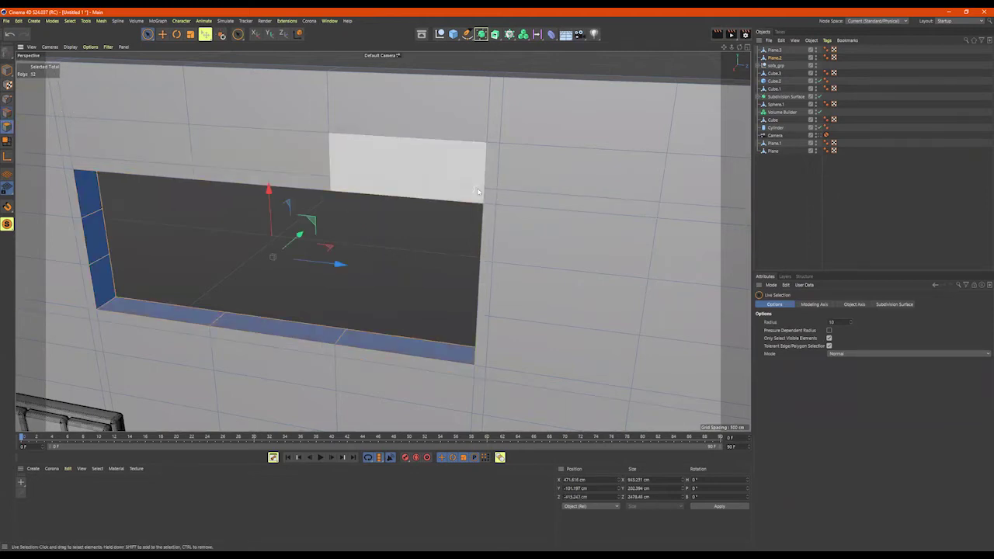
left_click(491, 198)
left_click(489, 221, "shift")
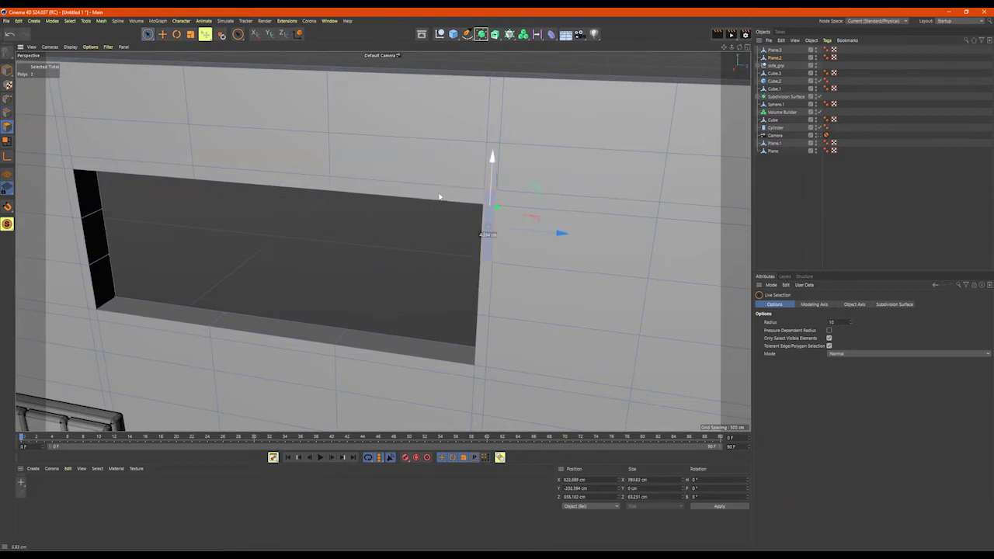
left_click(264, 184)
left_click(378, 189, "shift")
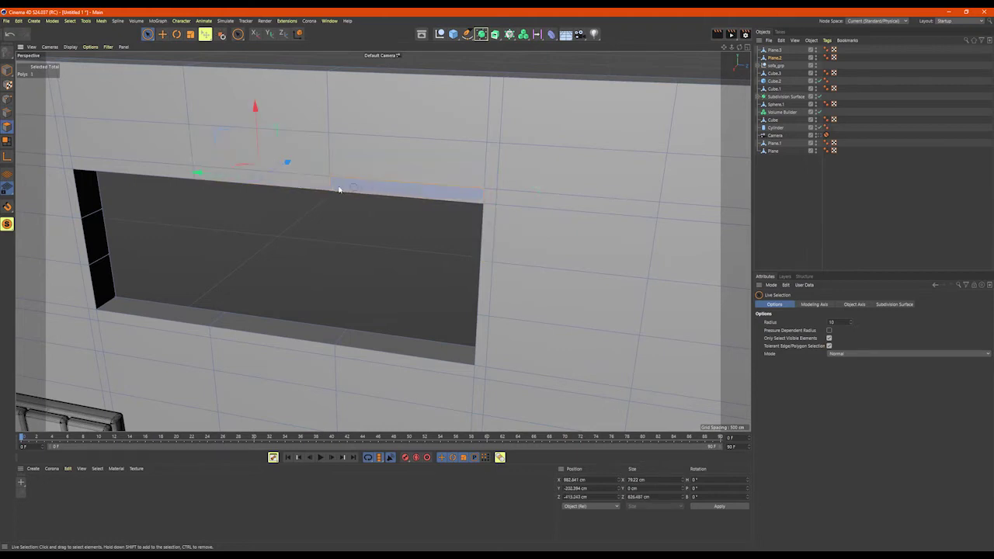
left_click(152, 170, "shift")
left_click_drag(71, 166, 100, 315, "shift")
mouse_move(273, 319)
left_mouse_down("alt")
mouse_move(315, 306)
mouse_move(301, 301)
mouse_move(303, 274)
mouse_move(502, 193)
mouse_move(359, 161)
left_mouse_up("alt")
key("ctrl+shift+a")
Set the Live Selection radius to 7 and select the complete ring of narrow wall faces around the window opening
left_click(491, 162)
left_click(432, 197)
mouse_move(390, 195)
middle_mouse_down()
mouse_move(414, 203)
mouse_move(396, 207)
mouse_move(406, 210)
middle_mouse_up()
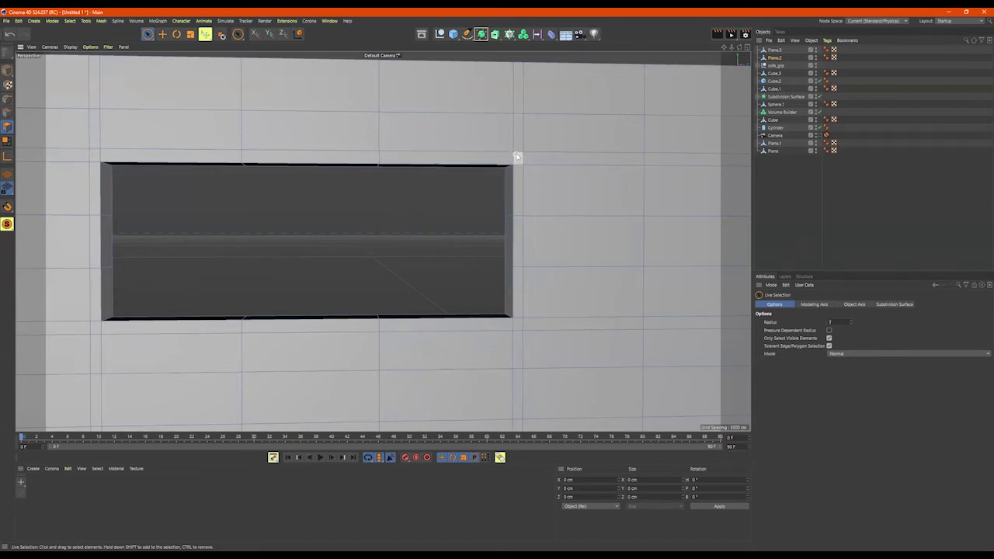
left_click_drag(518, 161, 519, 235)
mouse_move(517, 271)
left_mouse_down()
mouse_move(518, 324)
mouse_move(366, 327)
left_mouse_up()
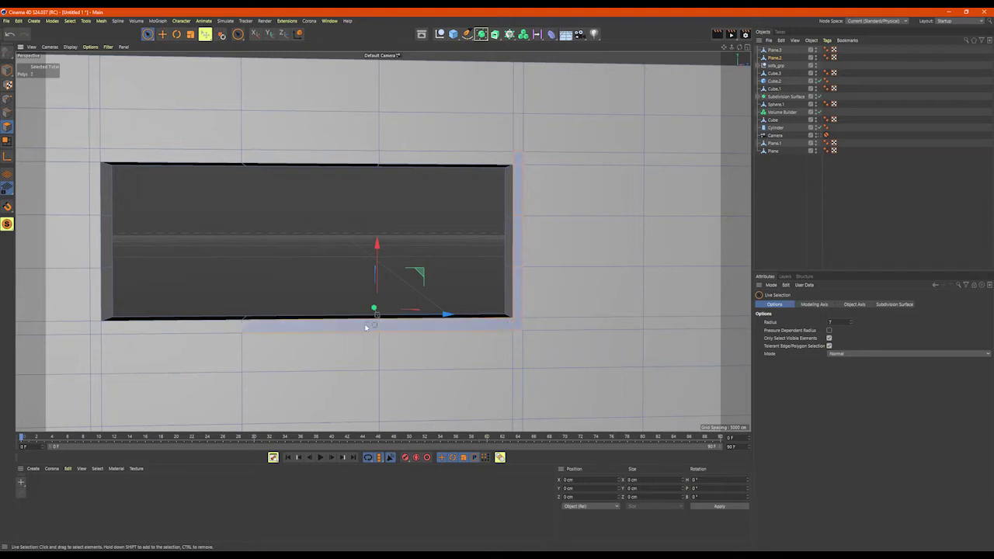
left_click_drag(273, 324, 227, 326)
mouse_move(168, 328)
left_mouse_down()
mouse_move(99, 326)
mouse_move(99, 167)
mouse_move(153, 159)
left_mouse_up()
mouse_move(240, 158)
left_mouse_down()
mouse_move(414, 162)
mouse_move(450, 233)
mouse_move(438, 269)
left_mouse_up()
Remove the opening's inner side faces from the selection, keeping only the front ring, and check it in wireframe display
left_click(361, 312, "ctrl")
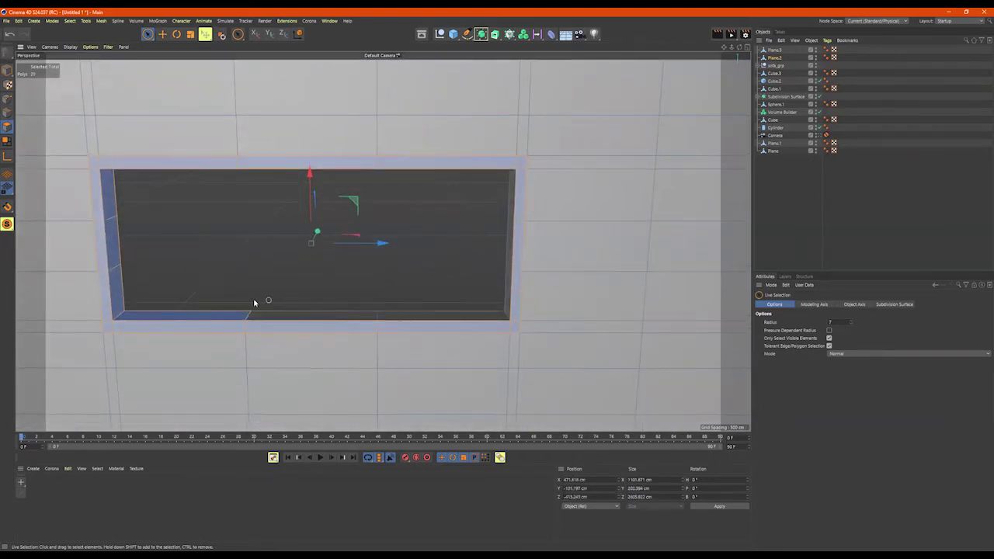
mouse_move(210, 308)
left_mouse_down("ctrl")
mouse_move(127, 295)
mouse_move(115, 203)
mouse_move(215, 193)
mouse_move(217, 157)
mouse_move(193, 207)
mouse_move(216, 212)
left_mouse_up("ctrl")
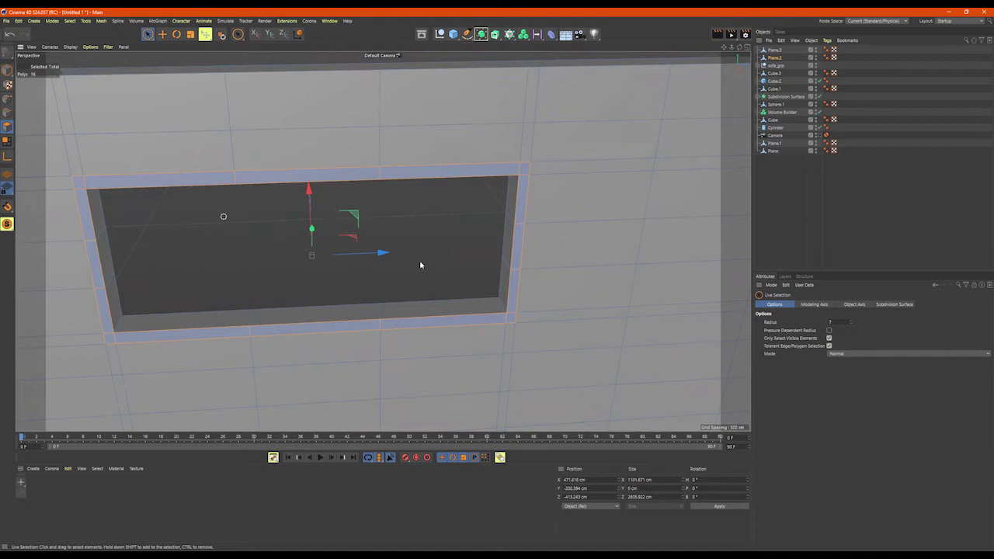
key("n")
key("g")
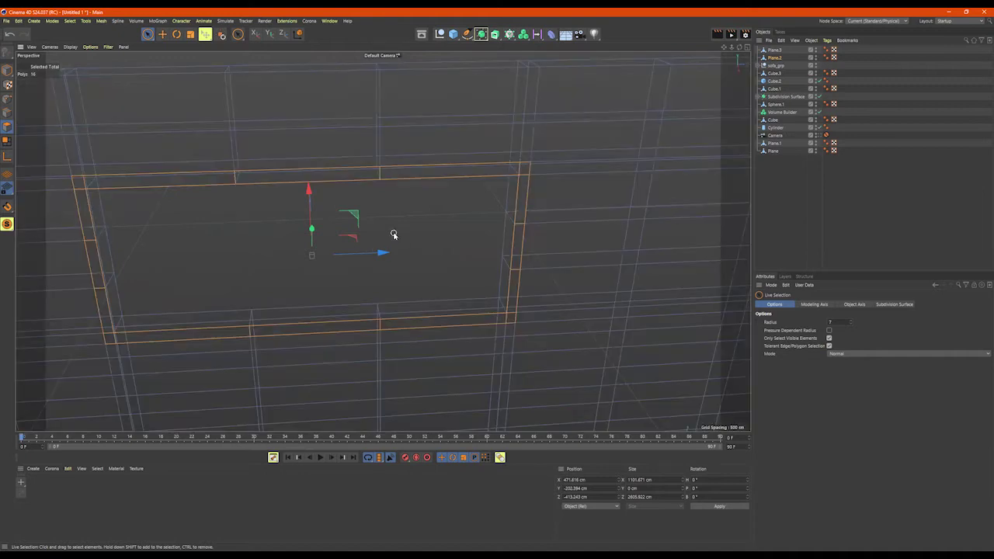
key("n")
key("b")
Try extruding the selected face ring around the window with an offset of -71 cm
left_click_drag(435, 247, 420, 230, "alt")
right_click(419, 233)
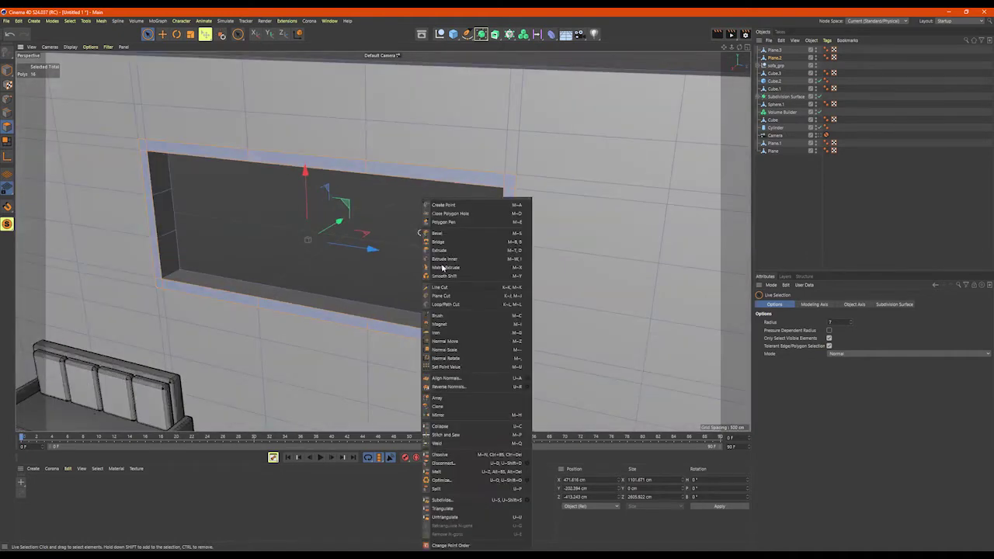
left_click(445, 251)
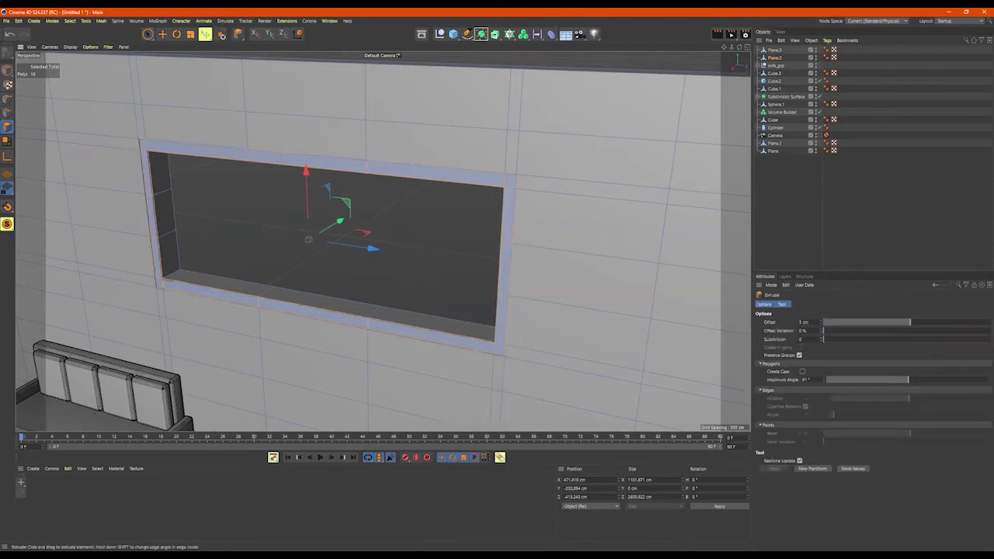
left_click_drag(435, 251, 390, 250)
left_click_drag(515, 260, 422, 219, "alt")
Try an inner extrusion of about 10 cm on the extruded frame's front faces
right_click(422, 221)
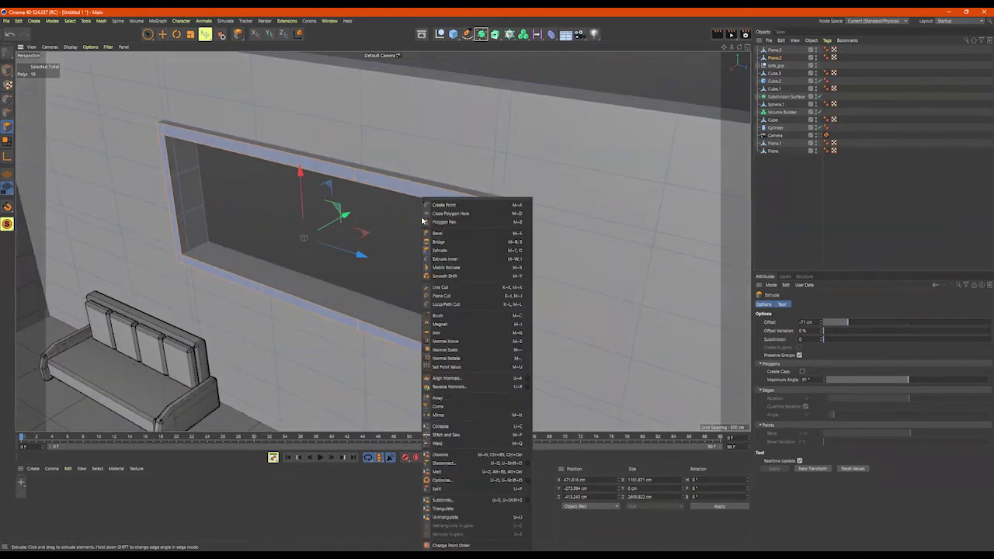
left_click(446, 258)
left_click_drag(431, 246, 513, 230)
left_click_drag(845, 324, 911, 336)
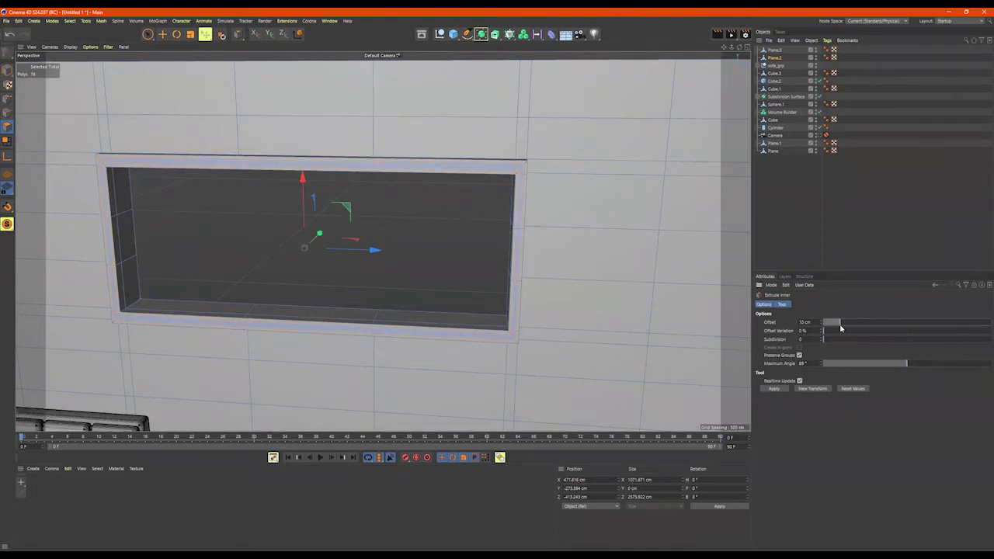
Undo the inner extrusion and try extruding the frame's front faces further out from the wall
left_click_drag(448, 211, 425, 227, "alt")
right_click(431, 207)
left_click(466, 249)
key("space")
left_click(419, 223)
key("ctrl+z")
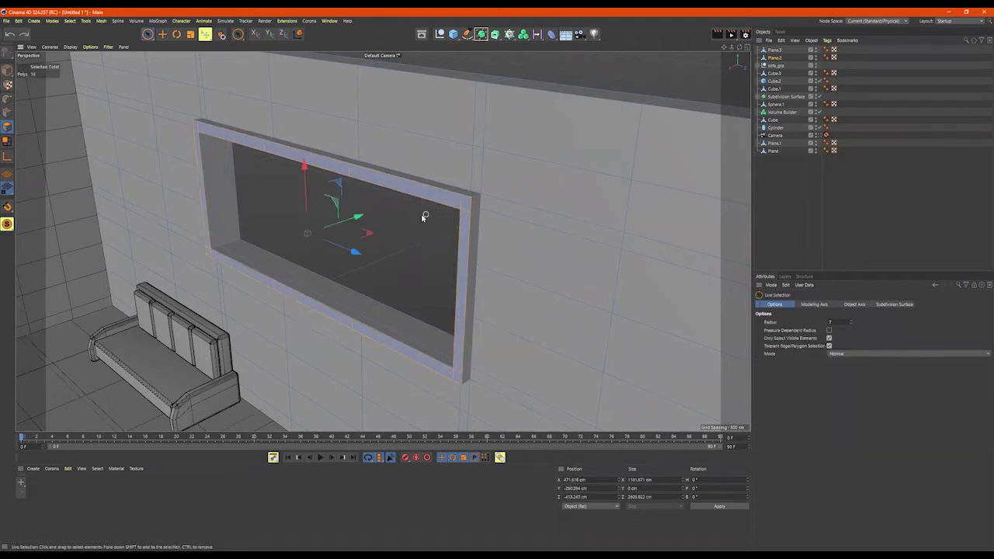
Try re-extruding the face ring around the window with an offset of -88 cm
right_click(423, 215)
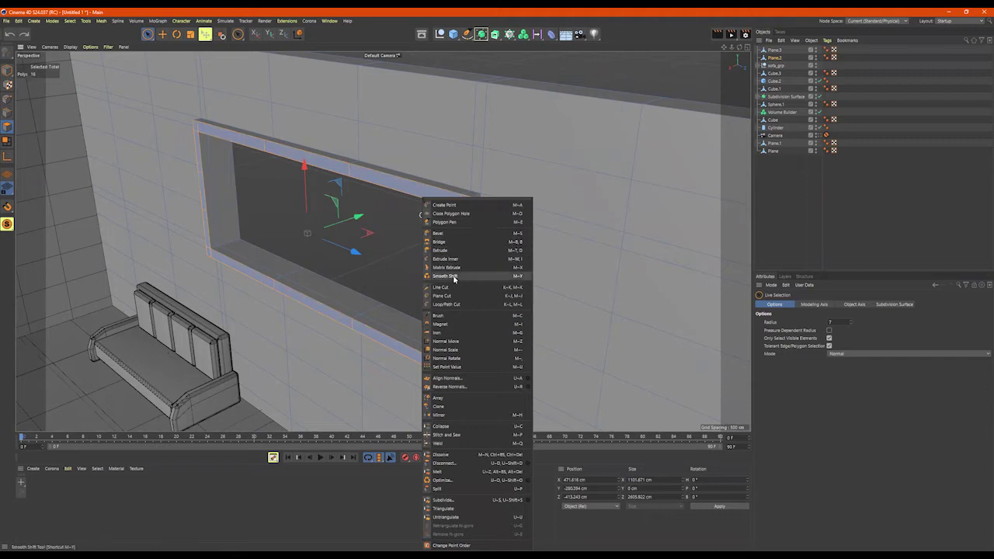
left_click(440, 251)
left_click_drag(419, 242, 427, 242)
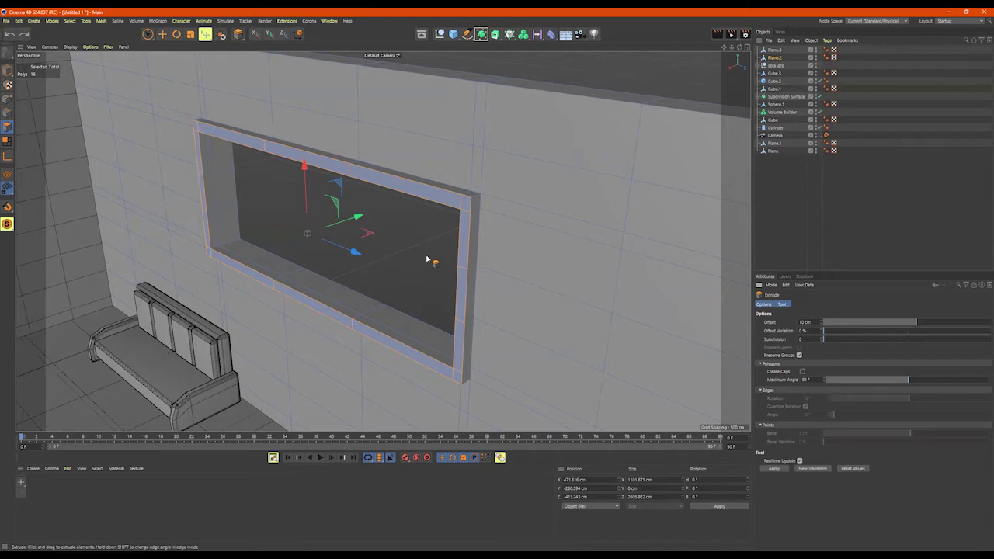
key("ctrl+z")
mouse_move(412, 231)
left_mouse_down()
mouse_move(358, 230)
mouse_move(415, 226)
left_mouse_up()
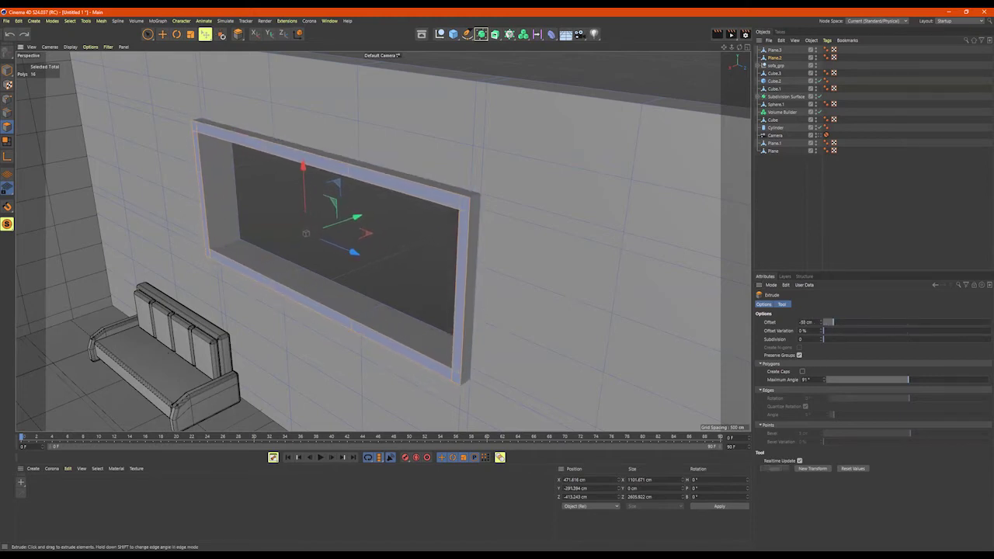
Undo the frame extrusion back to the flat face ring and return to Live Selection
key("m")
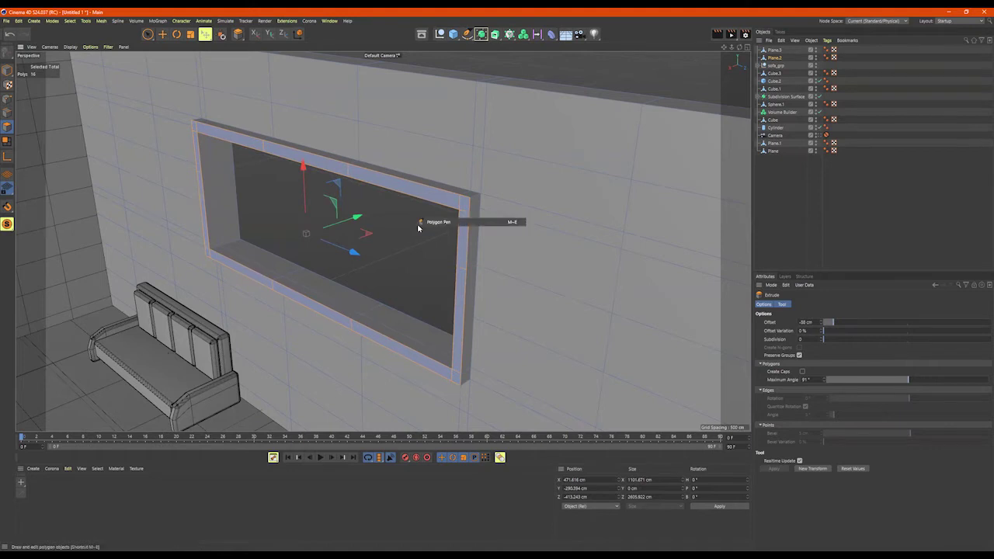
key("e")
key("ctrl+z")
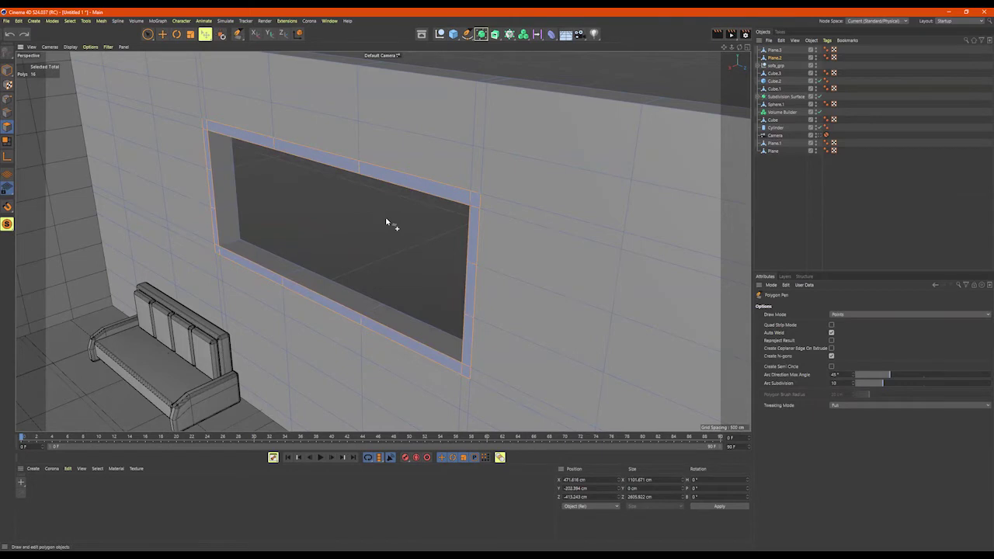
key("9")
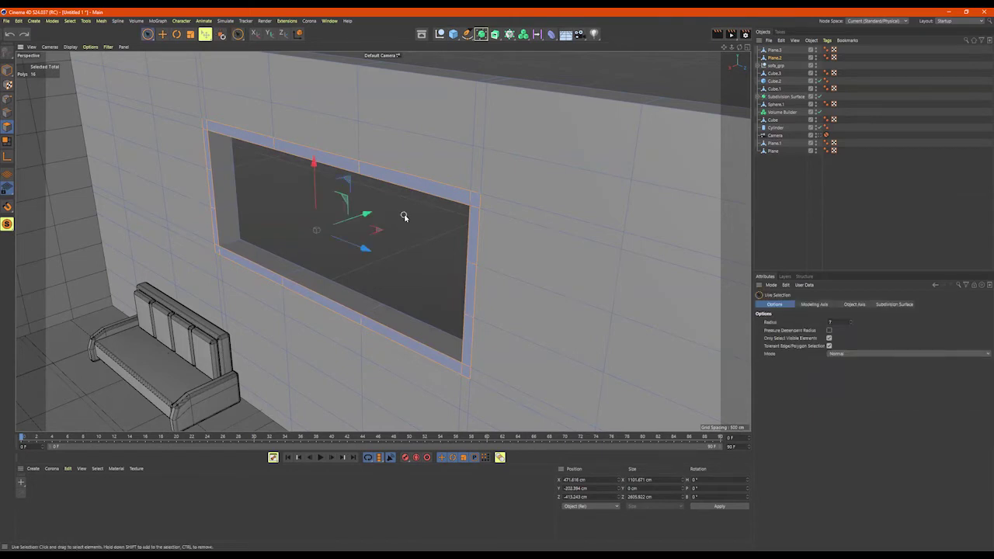
Extrude the selected face ring around the window with an offset of -107 cm to form a protruding frame
right_click(406, 217)
left_click(379, 220)
right_click(402, 219)
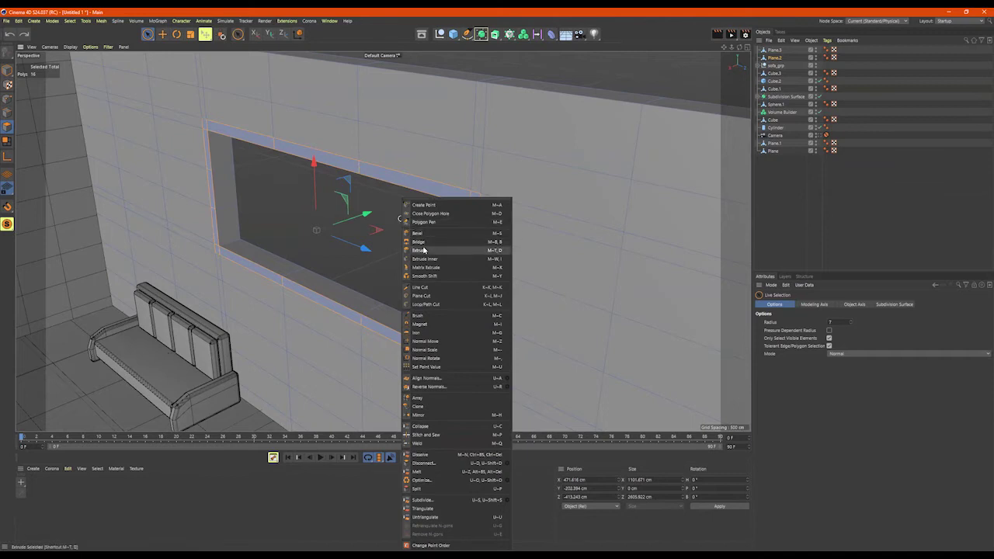
left_click(420, 250)
left_click_drag(466, 228, 428, 228)
Try an inner extrusion of 10 cm on the frame's front faces with Preserve Groups on, adjusting the maximum angle
right_click(417, 227)
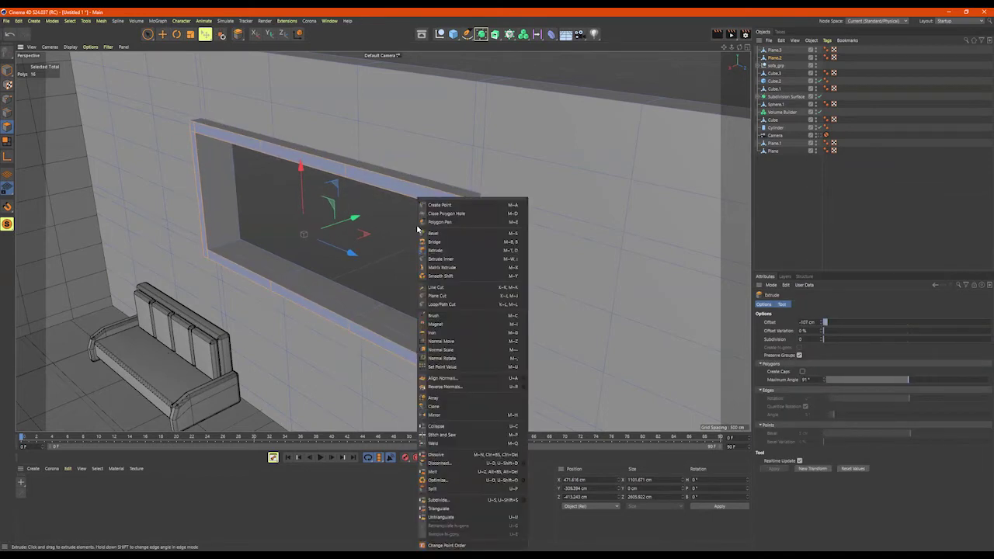
left_click(450, 259)
left_click_drag(417, 240, 478, 223)
left_click_drag(909, 364, 872, 357)
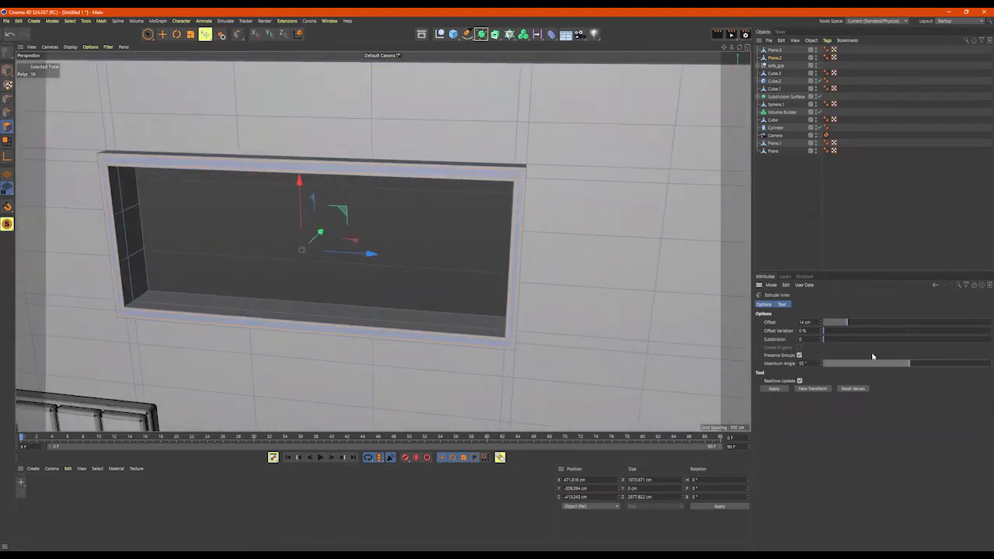
left_click(800, 355)
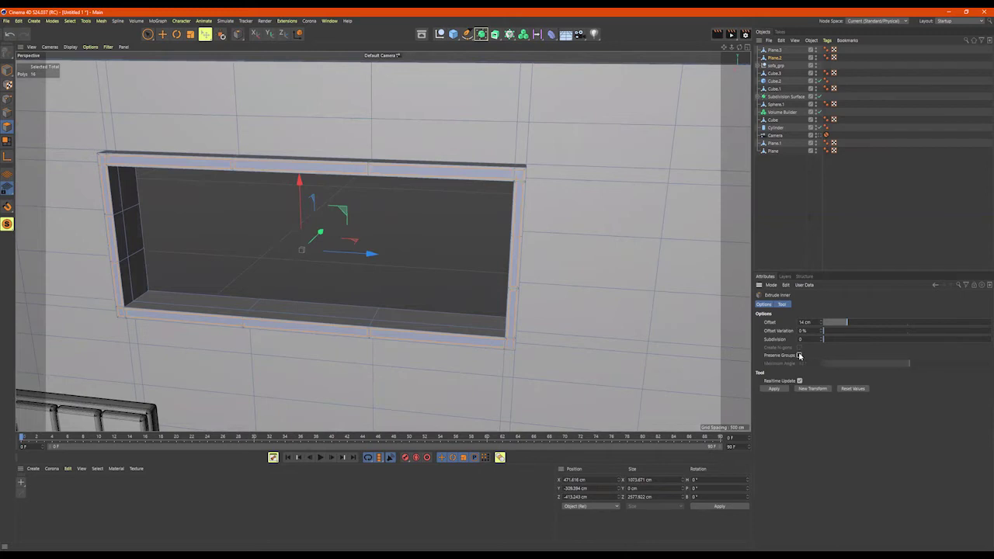
left_click(800, 355)
mouse_move(843, 325)
left_mouse_down()
mouse_move(826, 326)
mouse_move(861, 328)
left_mouse_up()
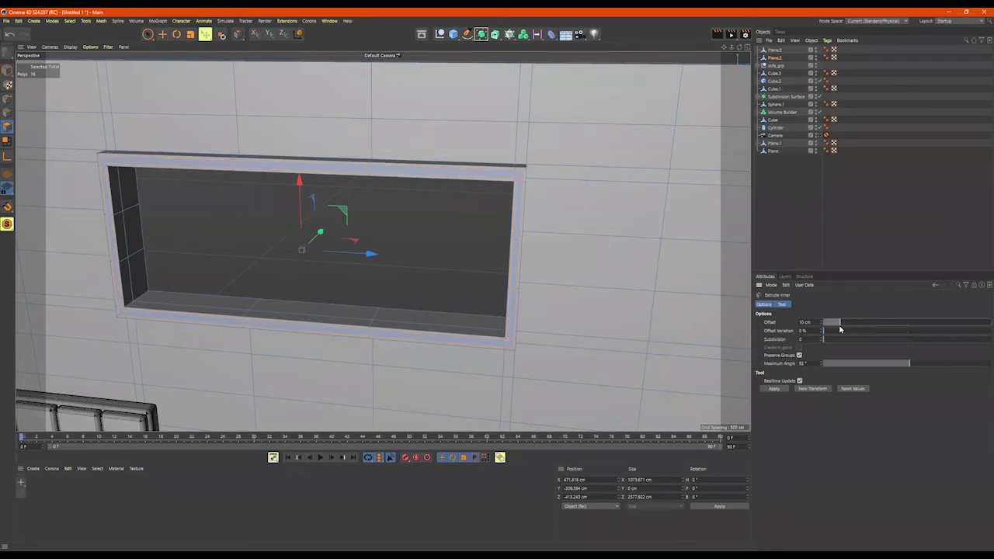
Examine the inset at the frame's upper corner up close, undo the inner extrusion, and return to Live Selection
scroll(559, 166, "up", 10)
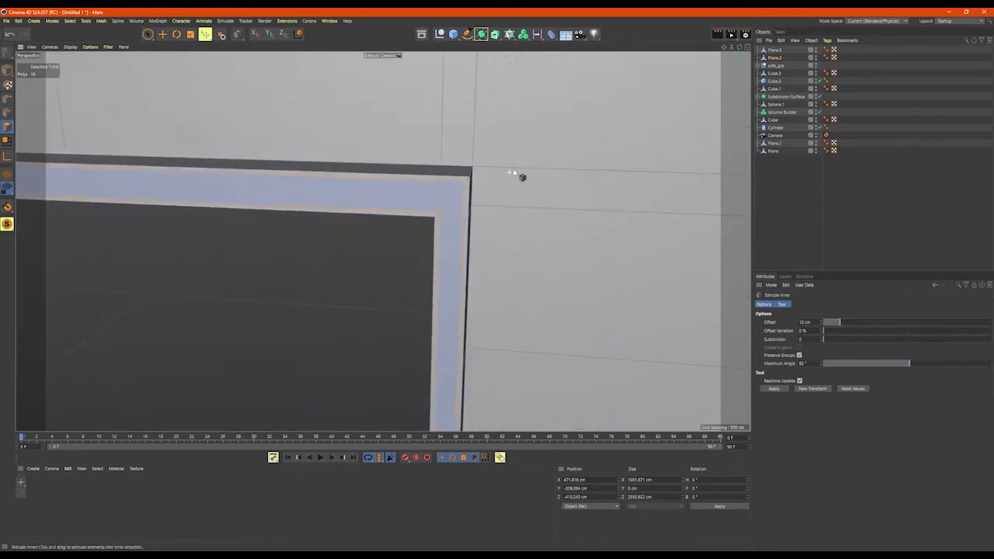
scroll(522, 159, "up", 1)
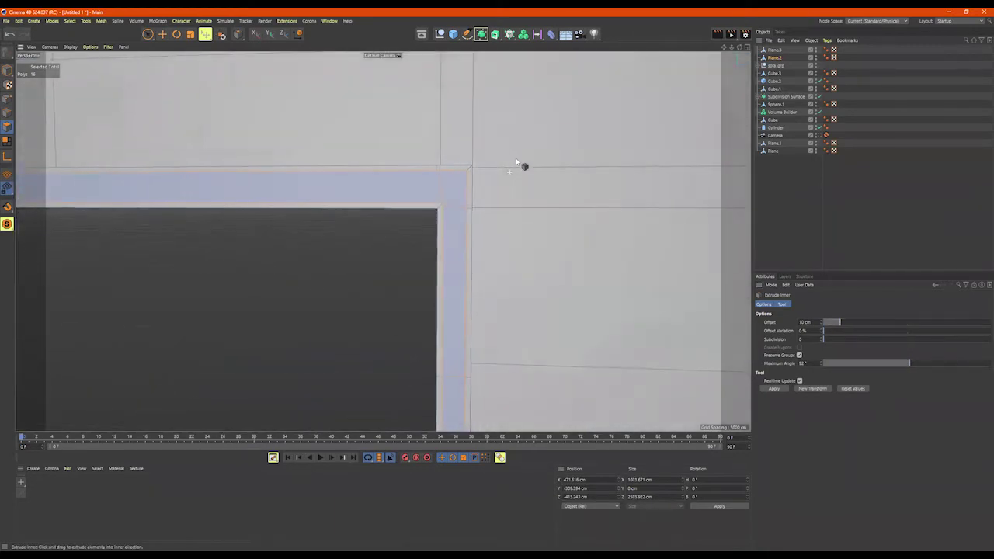
mouse_move(613, 268)
left_mouse_down("alt")
mouse_move(594, 295)
mouse_move(359, 254)
left_mouse_up("alt")
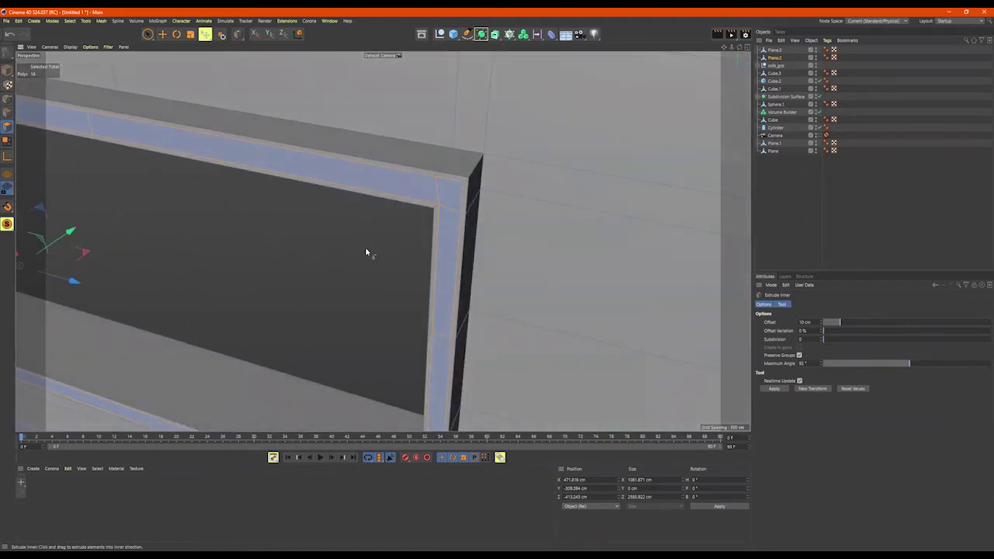
left_click_drag(377, 240, 330, 241, "alt")
key("space")
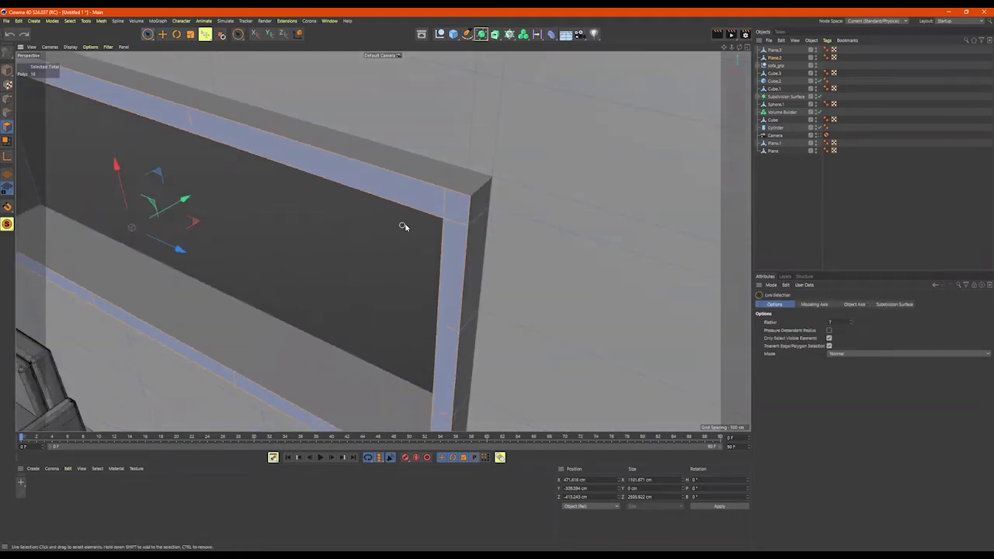
Dissolve the surplus edge loops above, below and on both sides of the window in the sofa wall
scroll(364, 218, "down", 5)
scroll(363, 210, "down", 10)
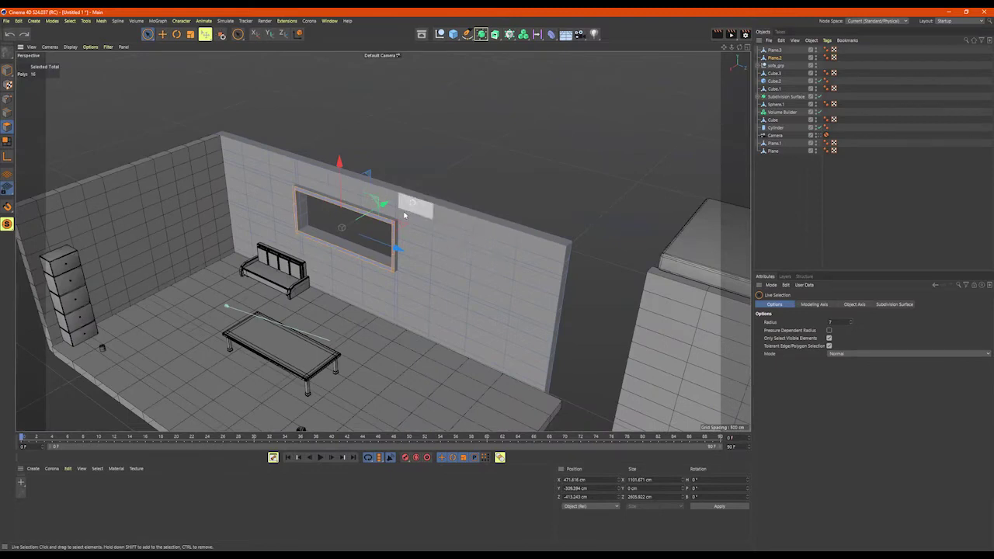
left_click_drag(377, 210, 393, 189, "alt")
scroll(381, 198, "up", 5)
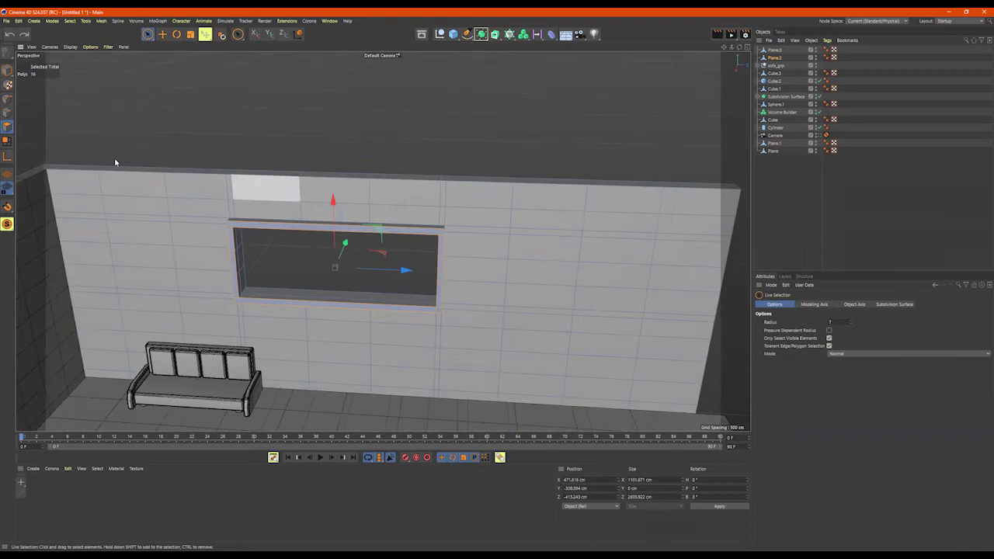
left_click(6, 113)
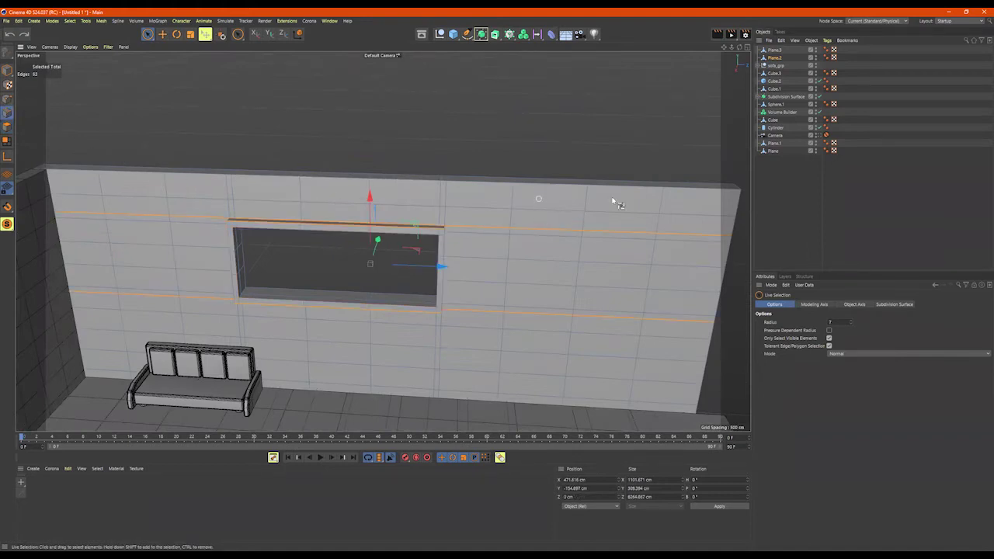
key("u")
key("l")
left_click(582, 203)
left_click(508, 193, "shift")
left_click(179, 193, "shift")
left_click(104, 188, "shift")
left_click(166, 247, "shift")
left_click(166, 268, "shift")
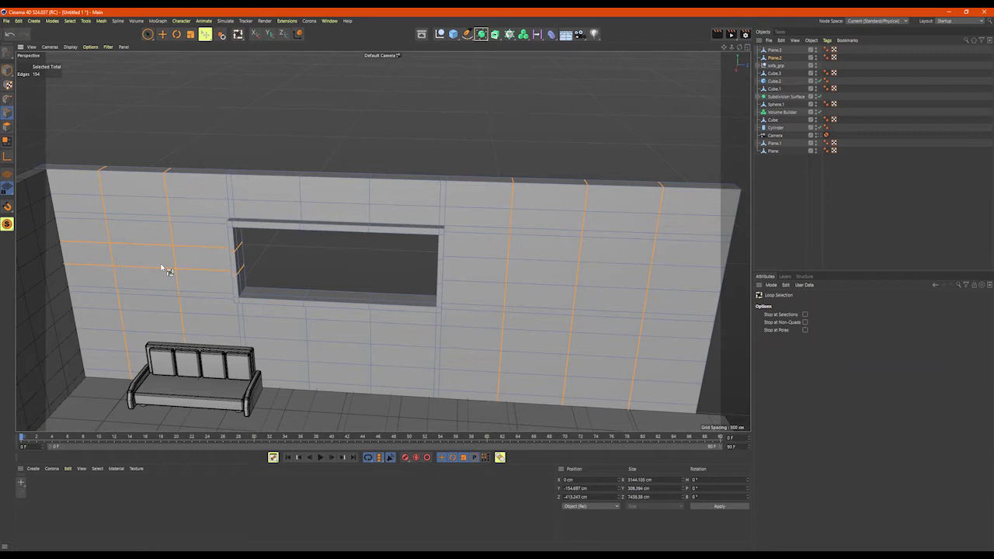
left_click(470, 260, "shift")
left_click(471, 286, "shift")
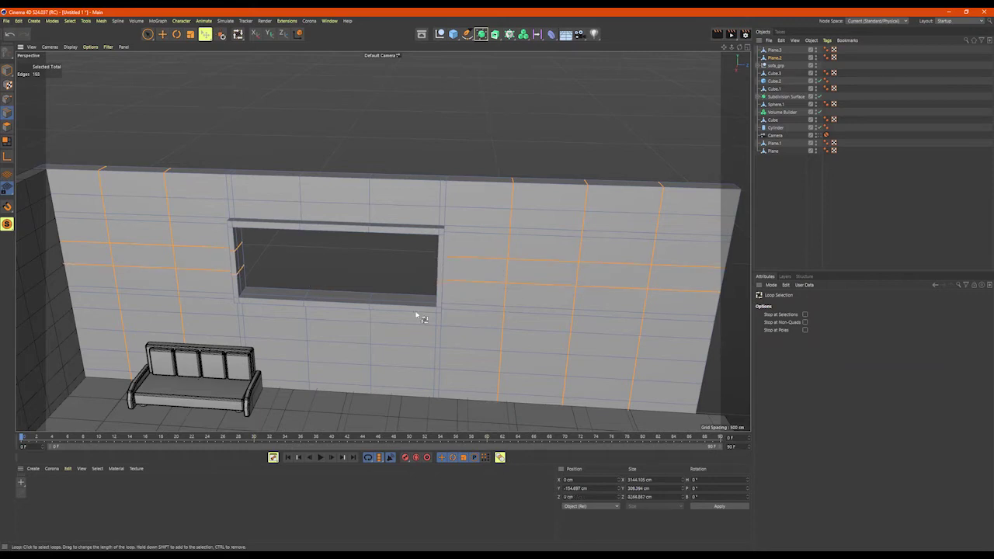
left_click(370, 334, "shift")
left_click(308, 336, "shift")
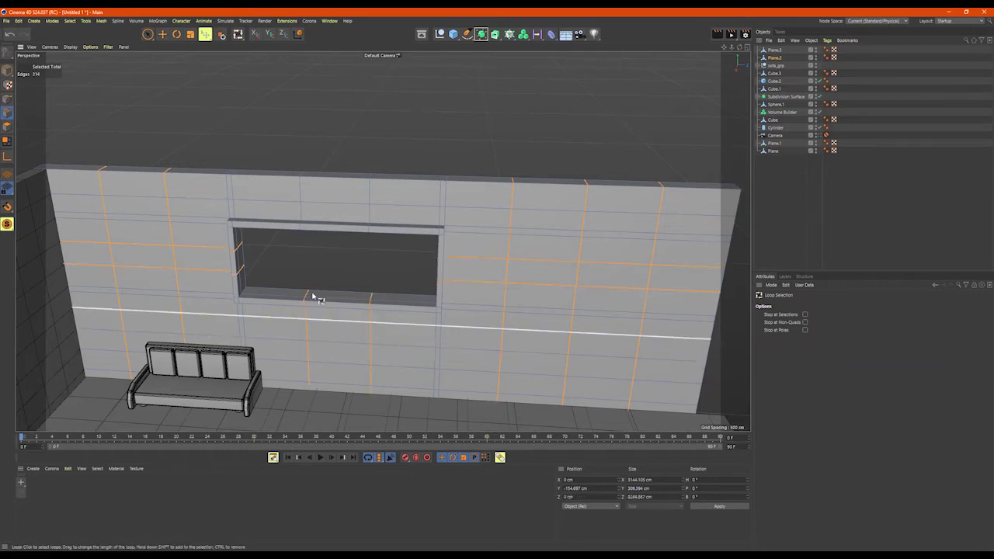
left_click(302, 190, "shift")
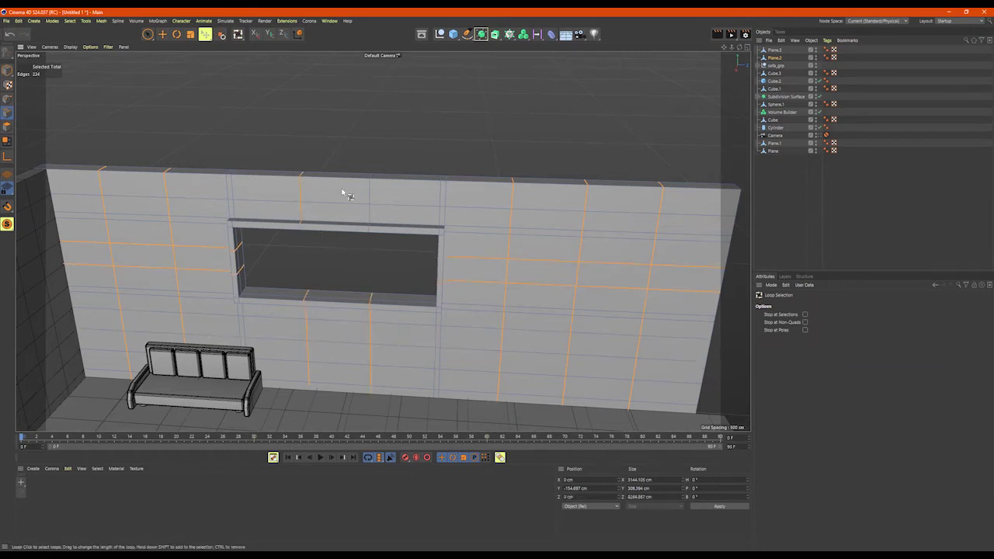
right_click(365, 122)
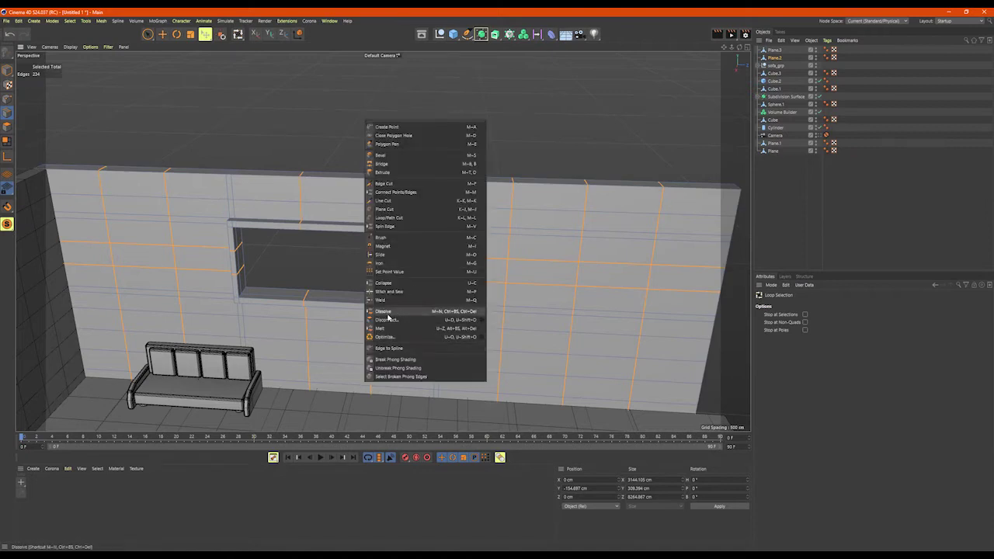
left_click(382, 313)
left_click_drag(439, 135, 426, 160, "alt")
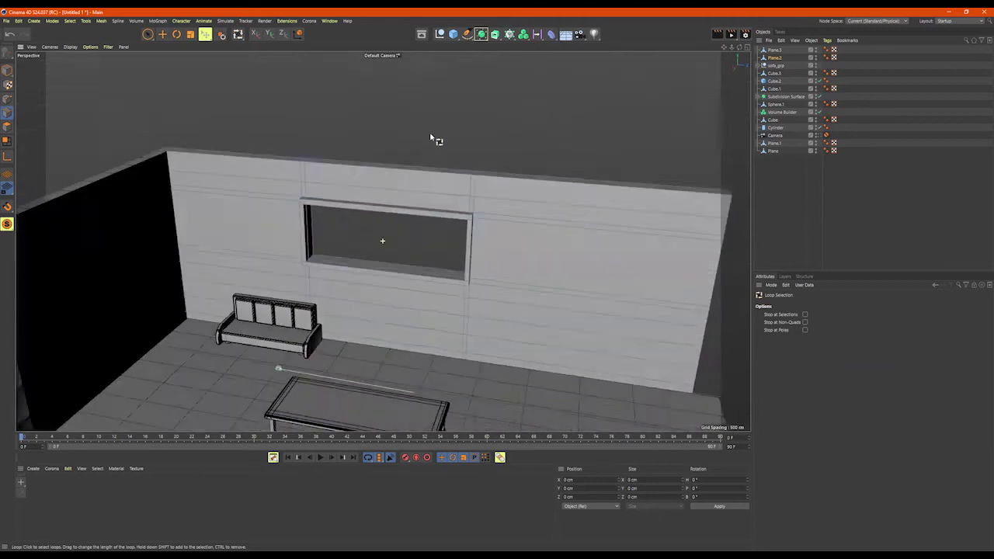
Select all remaining edges of the sofa wall, including the window frame, with Rectangle Selection
left_click_drag(148, 35, 187, 62)
left_click_drag(335, 104, 615, 348, "alt")
scroll(172, 92, "down", 3)
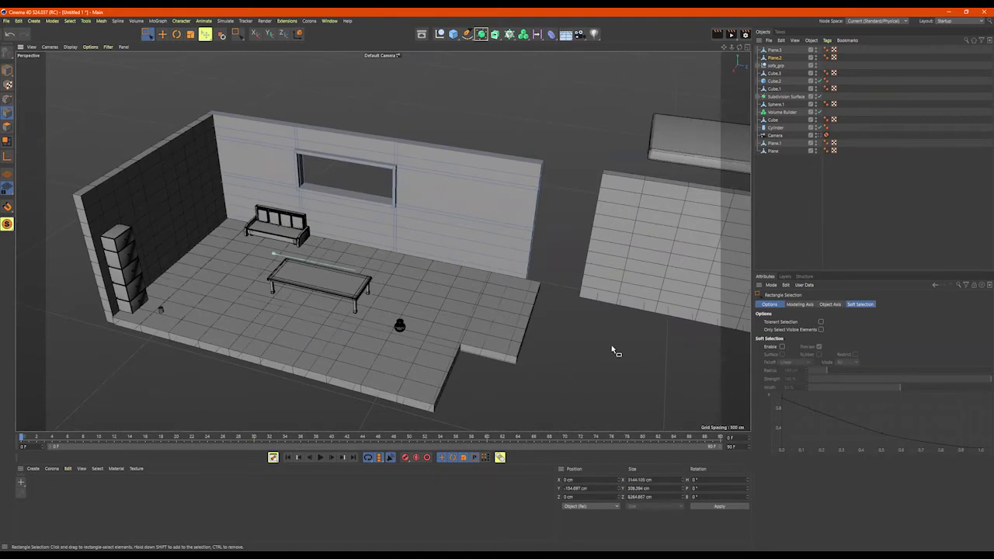
scroll(326, 179, "up", 5)
scroll(509, 174, "down", 3)
scroll(257, 86, "down", 3)
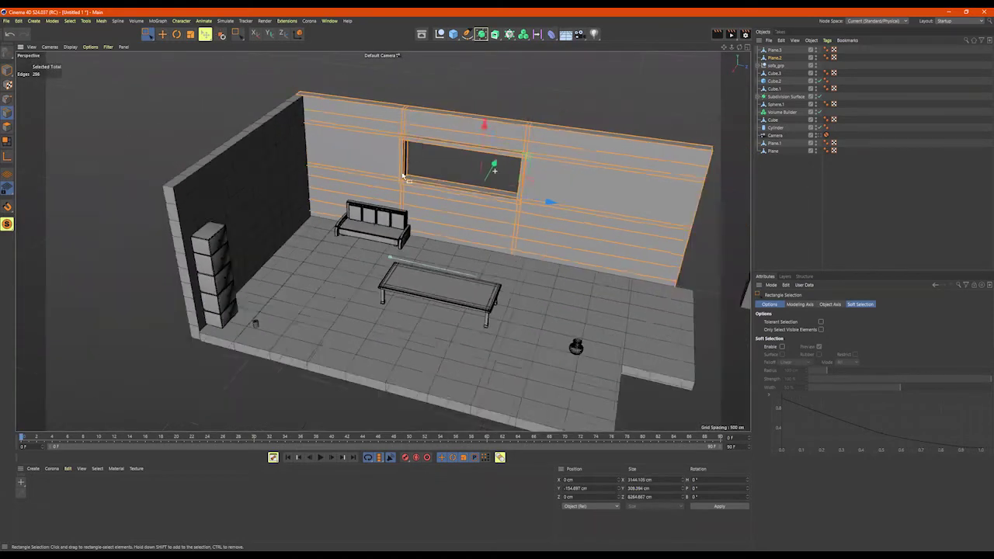
left_click_drag(230, 78, 703, 335)
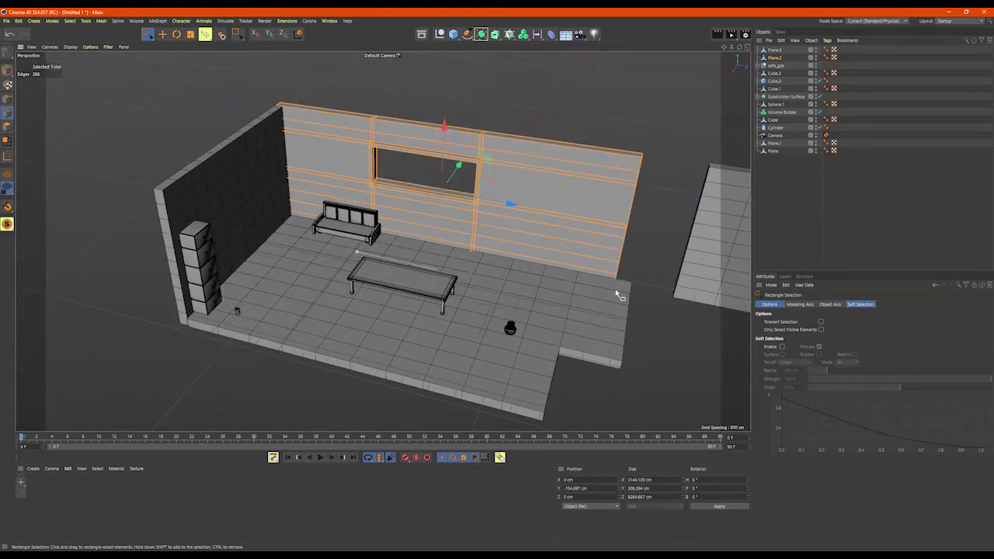
scroll(613, 183, "up", 5)
scroll(514, 249, "down", 1)
scroll(514, 248, "up", 4)
scroll(467, 179, "down", 2)
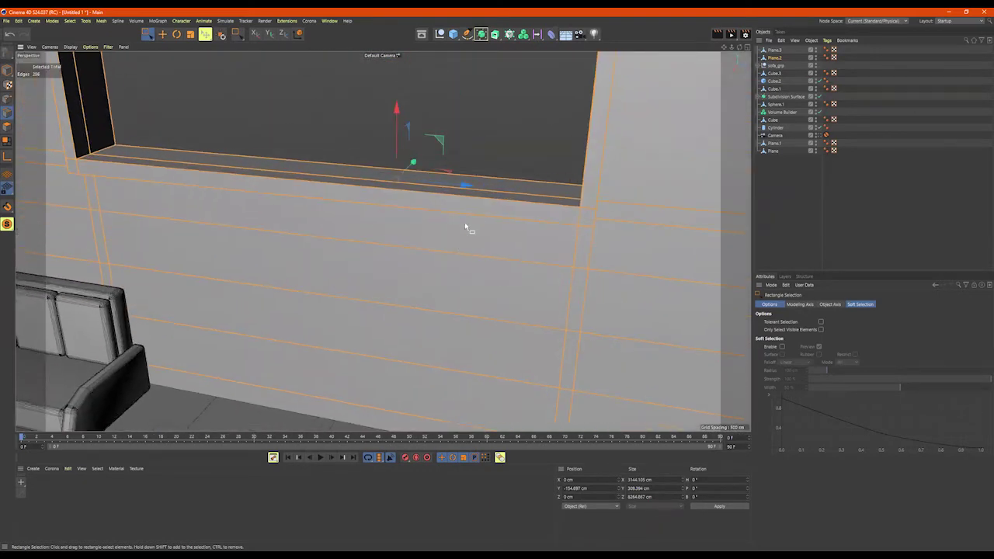
scroll(466, 226, "down", 4)
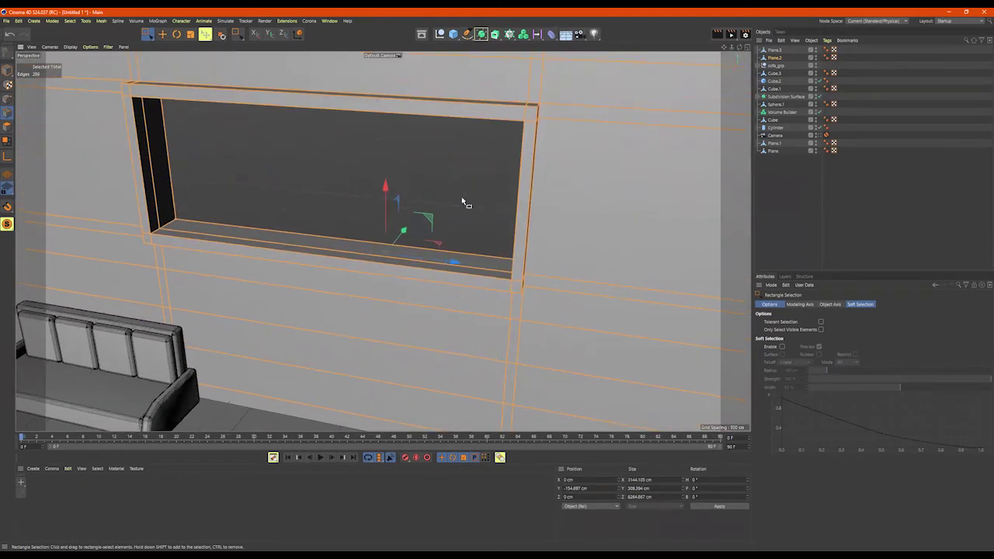
Try a Bevel in Chamfer mode on the selected wall and window frame edges, and undo it
right_click(445, 175)
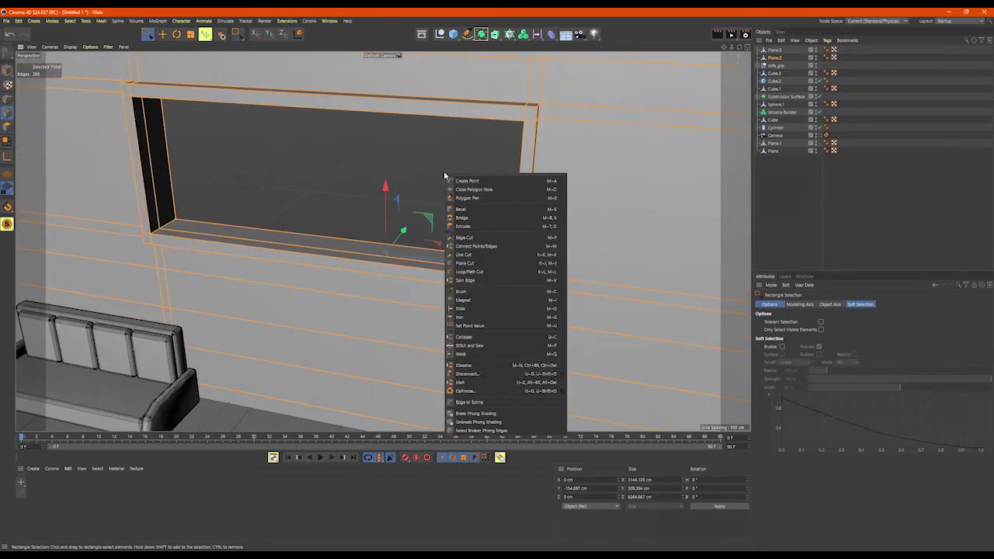
left_click(476, 208)
mouse_move(476, 207)
left_mouse_down()
mouse_move(503, 206)
mouse_move(485, 207)
left_mouse_up()
left_click_drag(427, 177, 555, 214, "alt")
mouse_move(499, 205)
middle_mouse_down("alt")
mouse_move(604, 225)
mouse_move(509, 206)
middle_mouse_up("alt")
right_click_drag(385, 195, 438, 206, "alt")
key("ctrl+z")
Bevel all selected wall edges slightly in Chamfer mode with 2 subdivisions, and clear the selection with Live Selection
scroll(452, 220, "down", 3)
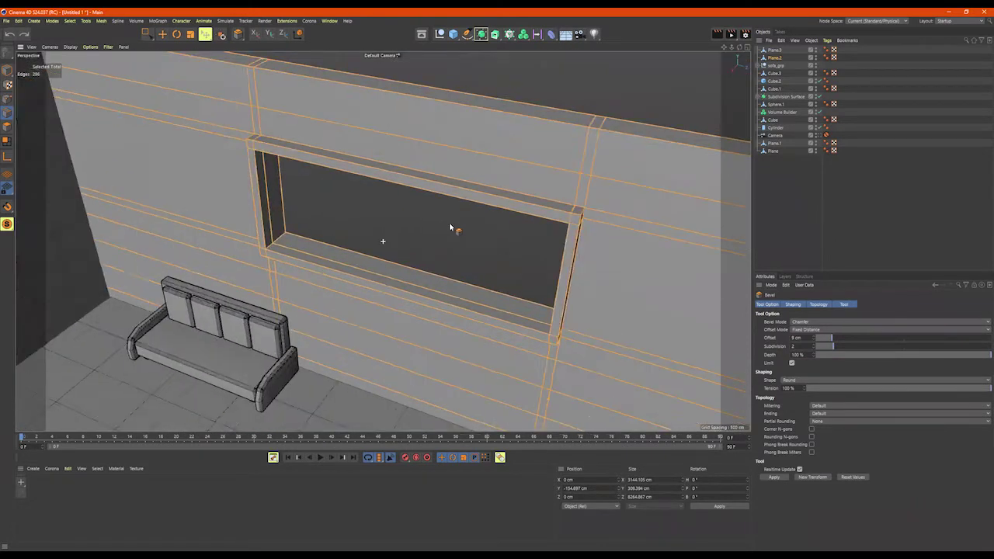
middle_click_drag(450, 225, 441, 224, "alt")
mouse_move(441, 224)
left_mouse_down()
mouse_move(483, 224)
mouse_move(454, 224)
left_mouse_up()
right_click_drag(343, 219, 296, 221, "alt")
middle_click_drag(407, 218, 284, 205, "alt")
key("9")
left_click(408, 150)
Move the spare slab and the large spare table together along X to about -4390 cm, away from the walls
left_click_drag(383, 241, 413, 189, "alt")
right_click_drag(573, 210, 385, 208, "alt")
left_click_drag(413, 209, 408, 155, "alt")
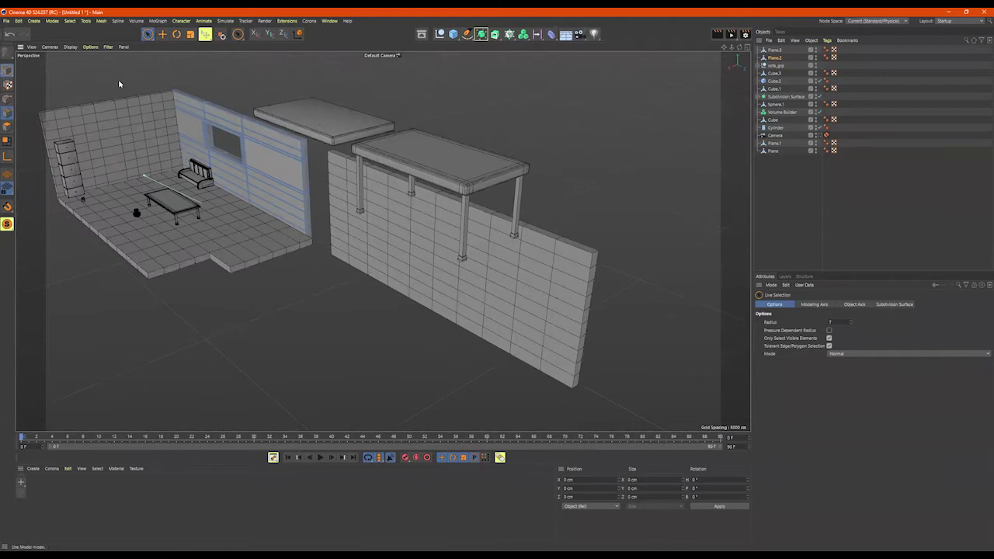
left_click(307, 107)
left_click(450, 166, "shift")
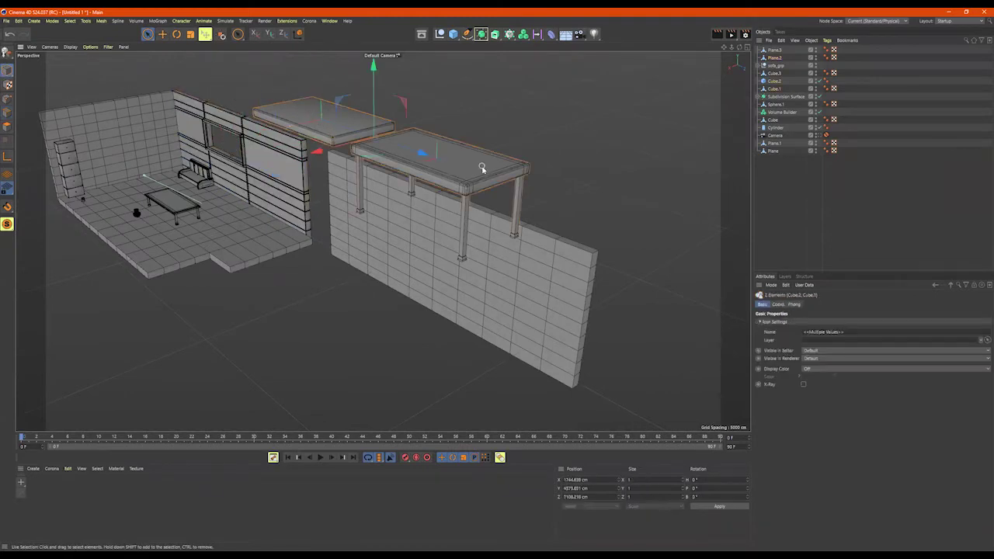
left_click_drag(559, 179, 327, 201, "alt")
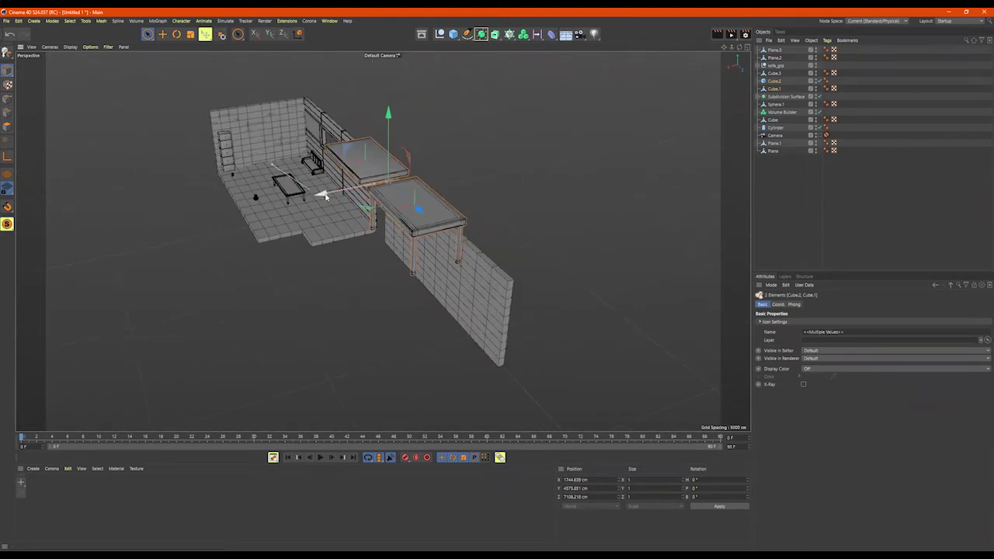
left_click_drag(327, 196, 497, 189)
left_click_drag(564, 189, 506, 201, "alt")
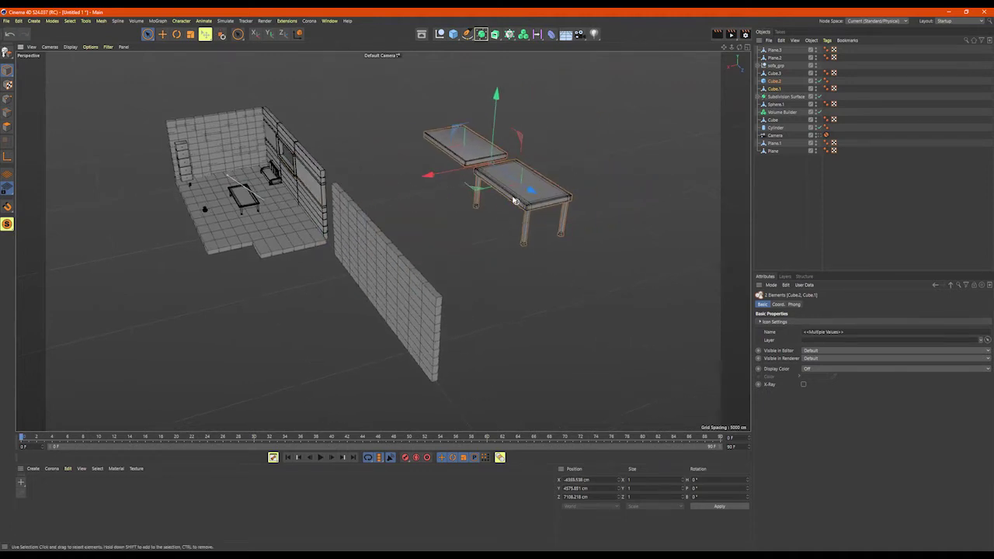
Group the spare slab and table under a null object and rename it extraGeo_grp
key("alt+g")
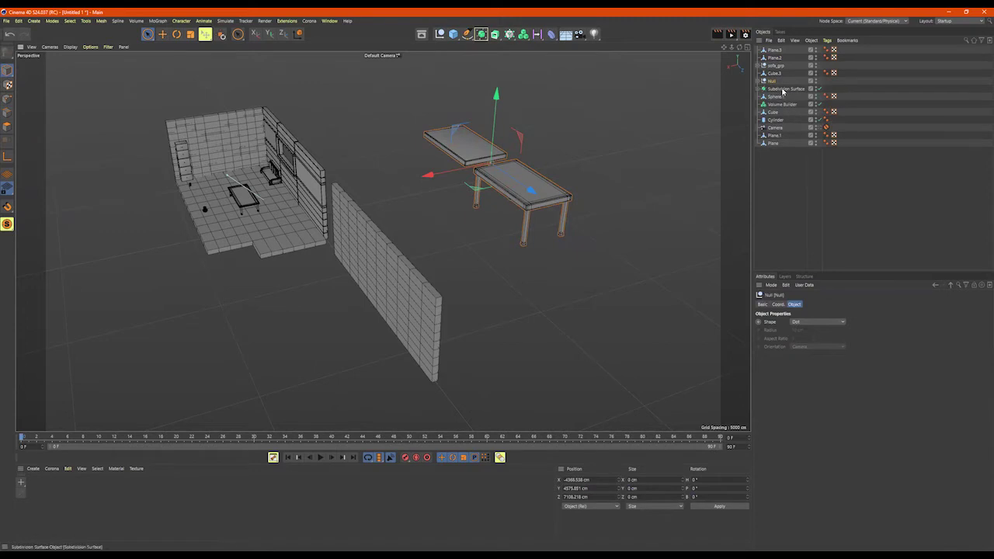
double_click(774, 82)
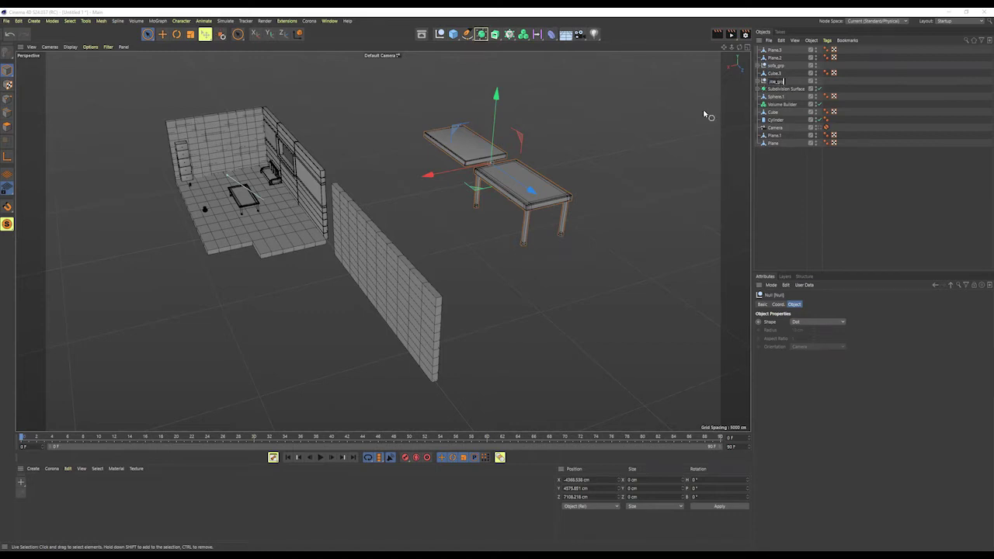
key("Return")
double_click(779, 82)
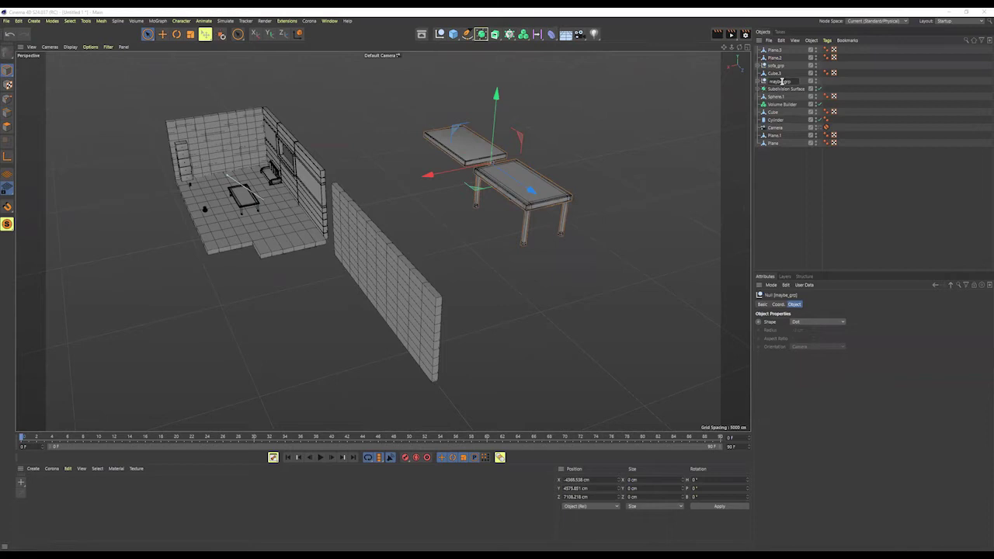
key("Return")
left_click(788, 80)
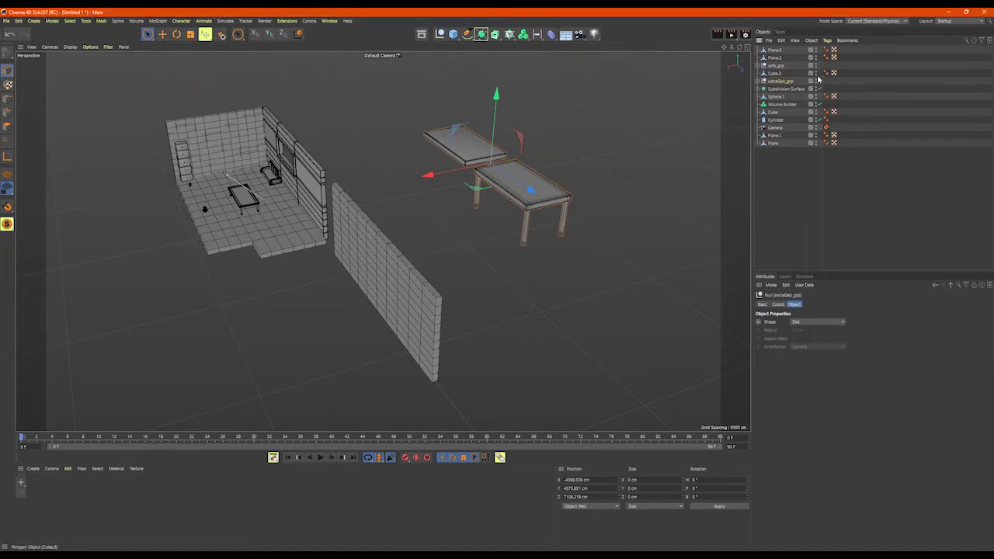
Hide extraGeo_grp in the viewport and place it last in the object hierarchy, outside the floor plane
left_click(816, 80)
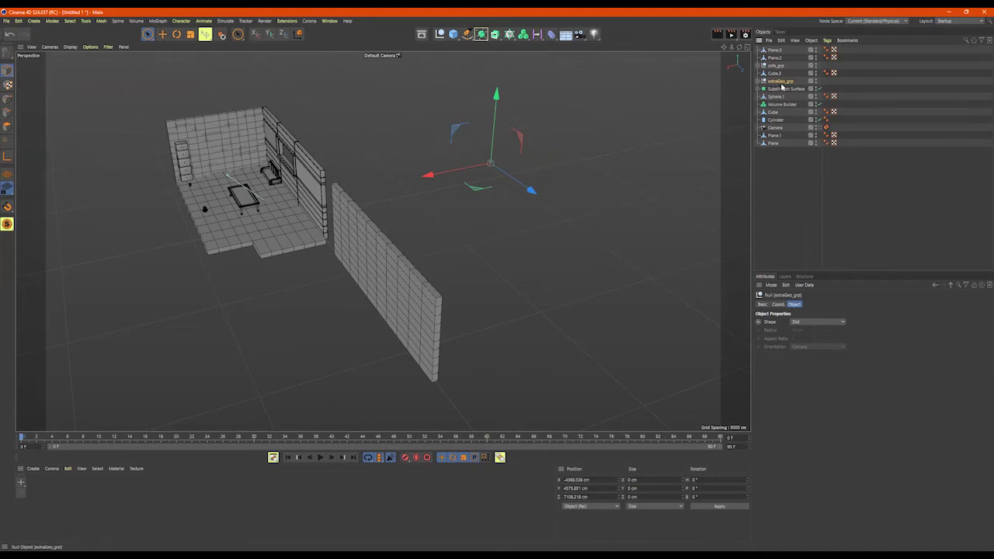
left_click_drag(782, 83, 788, 147)
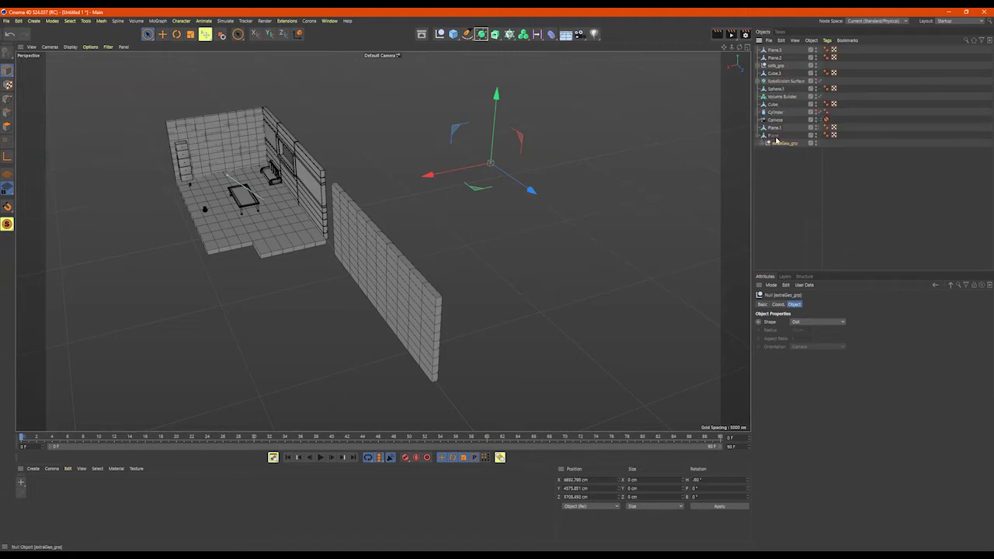
left_click(775, 136)
left_click_drag(775, 140, 775, 133)
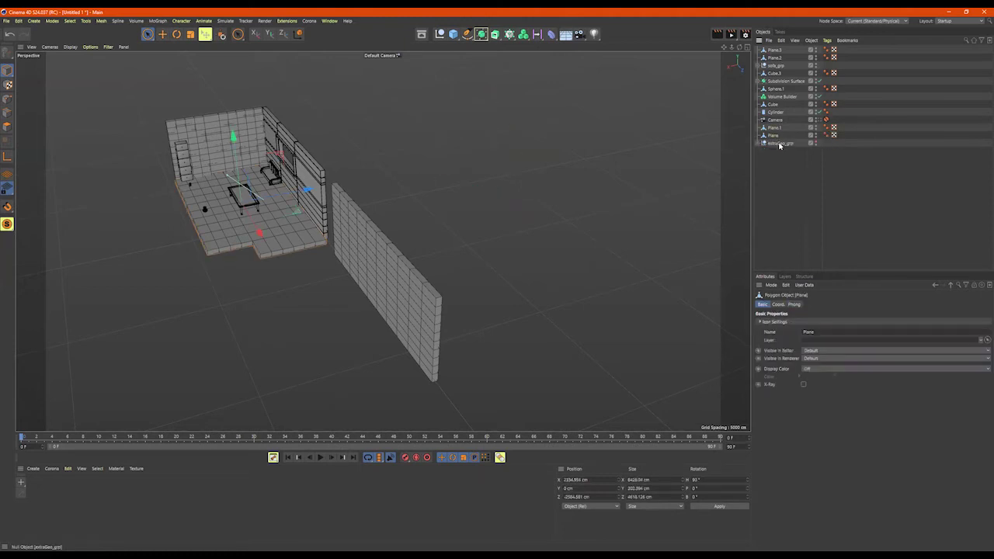
left_click(780, 144)
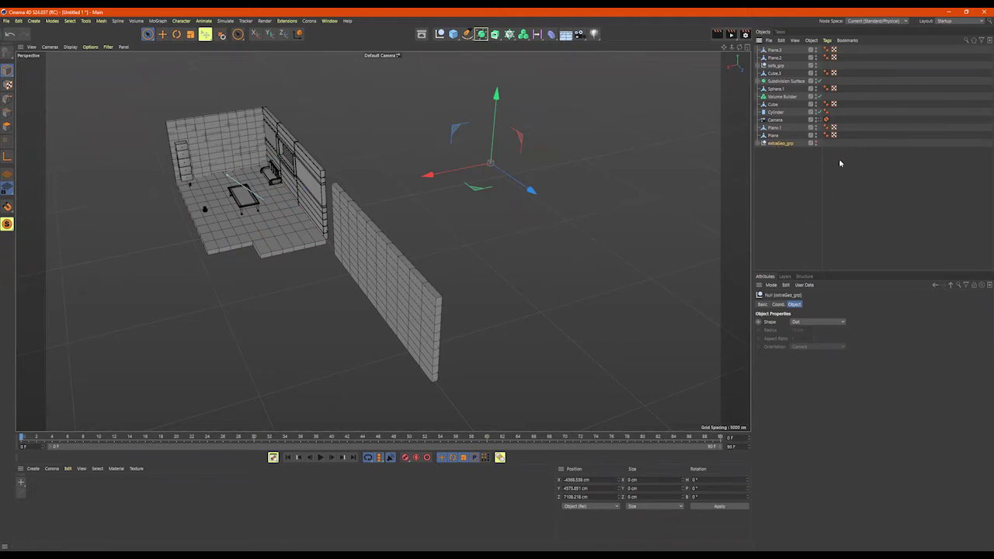
Put the small vase, Sphere.1, into the hidden extraGeo_grp and clear the selection
left_click_drag(444, 229, 341, 308, "alt")
left_click(356, 320)
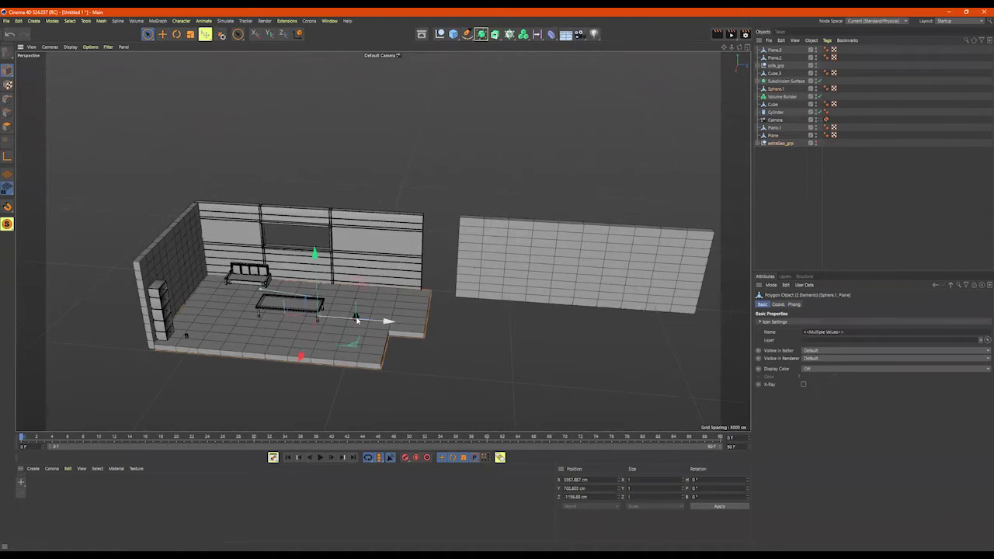
left_click_drag(457, 326, 710, 193, "alt")
left_click(426, 265)
left_click(426, 265)
left_click_drag(776, 94, 778, 145)
left_click_drag(583, 171, 463, 179, "alt")
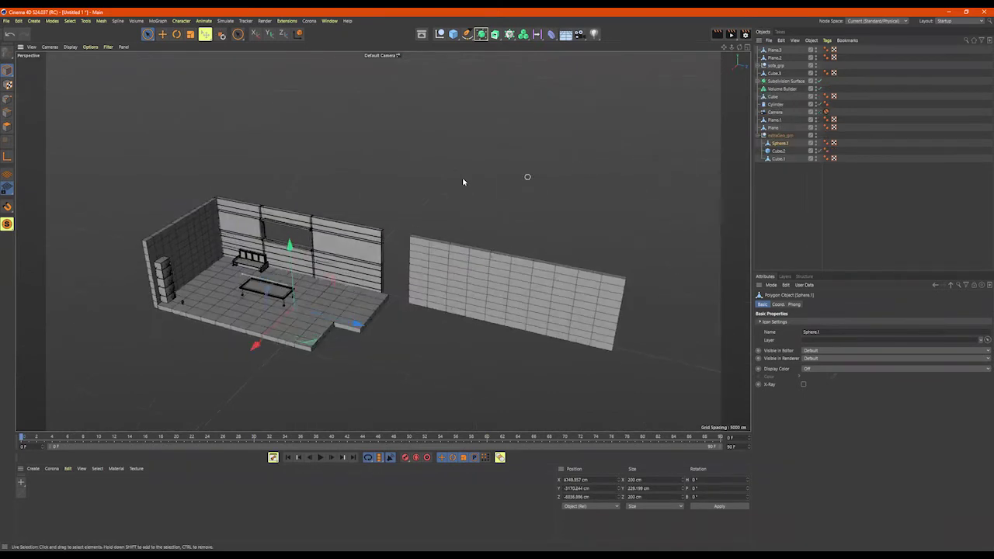
left_click(463, 179)
Show extraGeo_grp briefly to check the spare slab and table, hide it again and collapse the group
left_click_drag(365, 193, 545, 150, "alt")
scroll(313, 216, "up", 4)
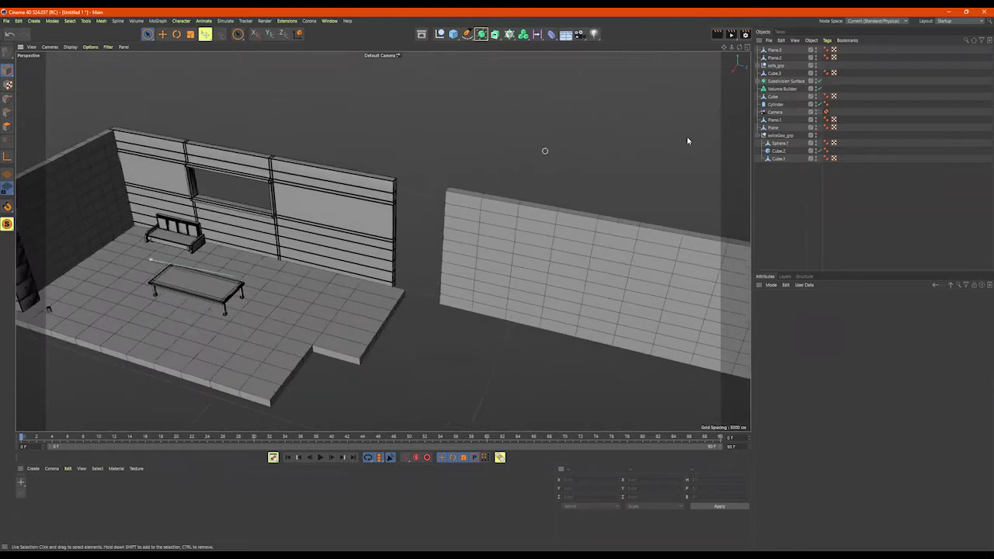
left_click(817, 134)
middle_click_drag(687, 151, 538, 182, "alt")
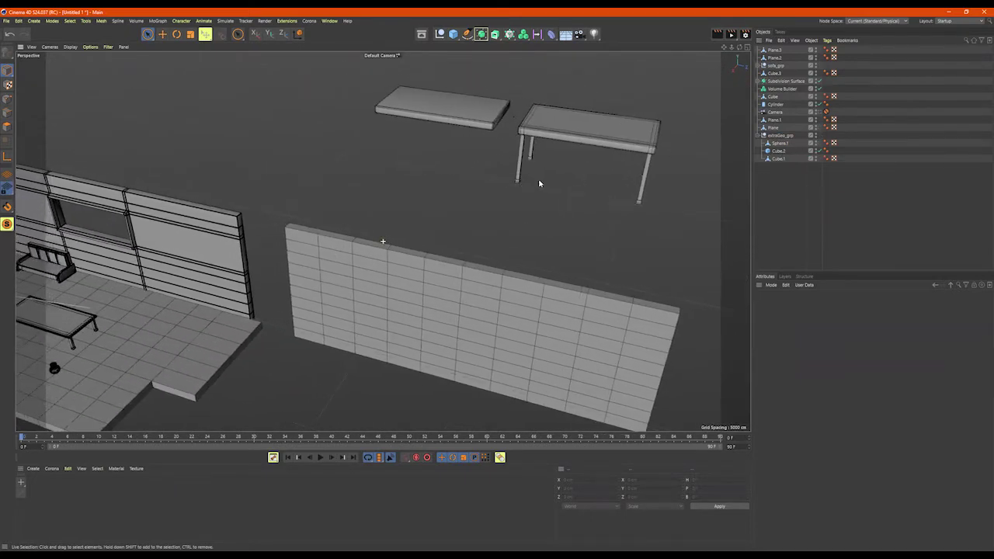
left_click(817, 136)
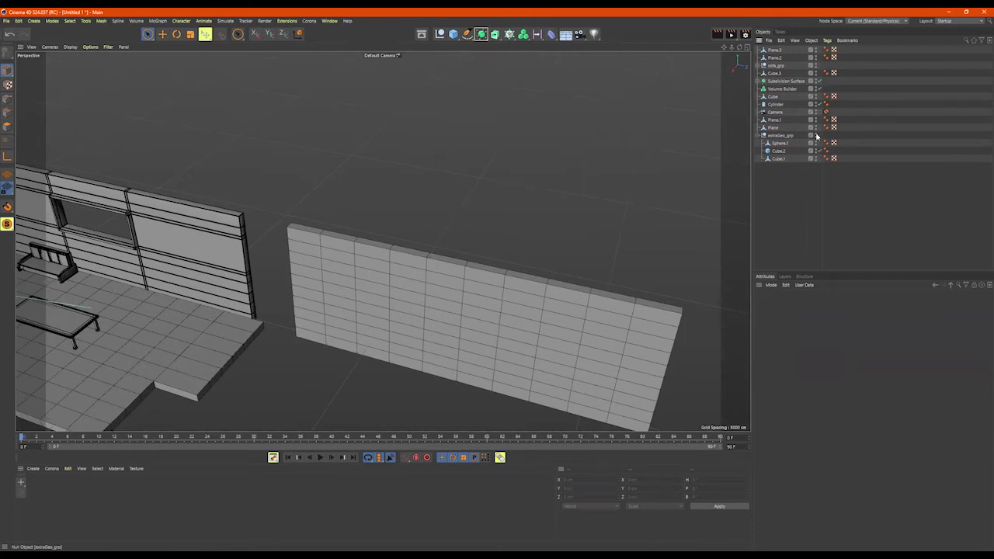
left_click(759, 135)
Select the free-standing wall and all 100 polygons of its large front face
left_click(474, 275)
left_click_drag(474, 276, 493, 236, "alt")
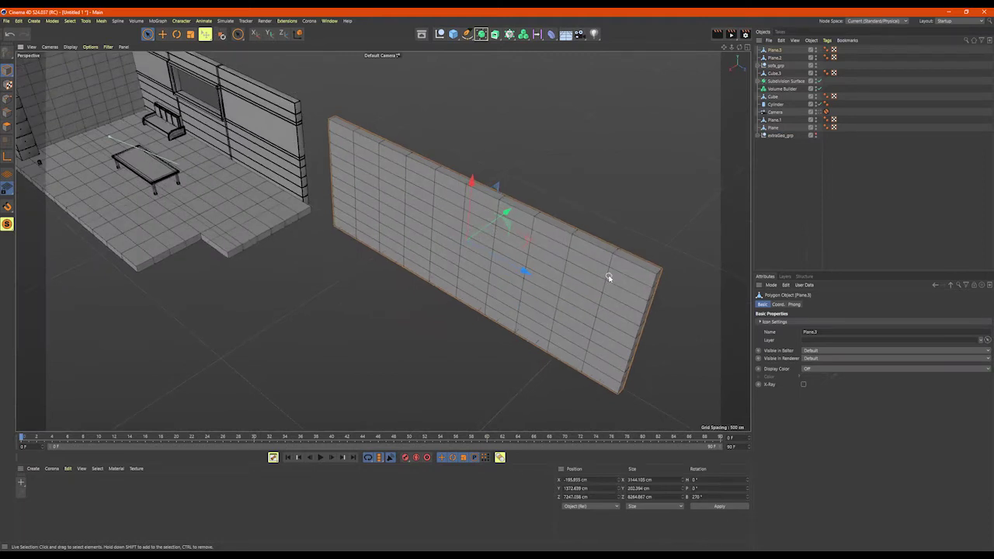
left_click(7, 126)
mouse_move(412, 194)
left_mouse_down()
mouse_move(509, 237)
mouse_move(392, 208)
mouse_move(340, 186)
mouse_move(345, 180)
left_mouse_up()
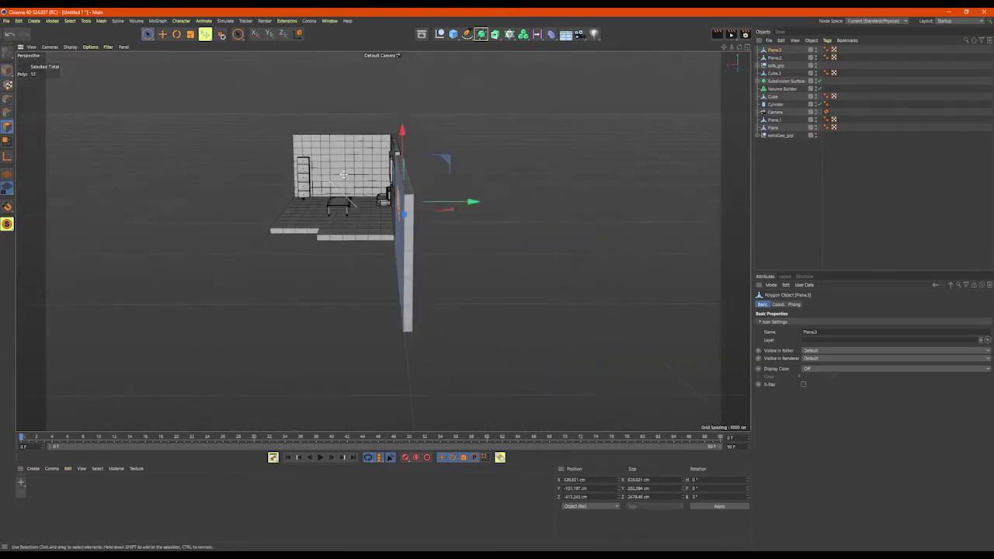
middle_click(346, 181)
scroll(340, 287, "down", 2)
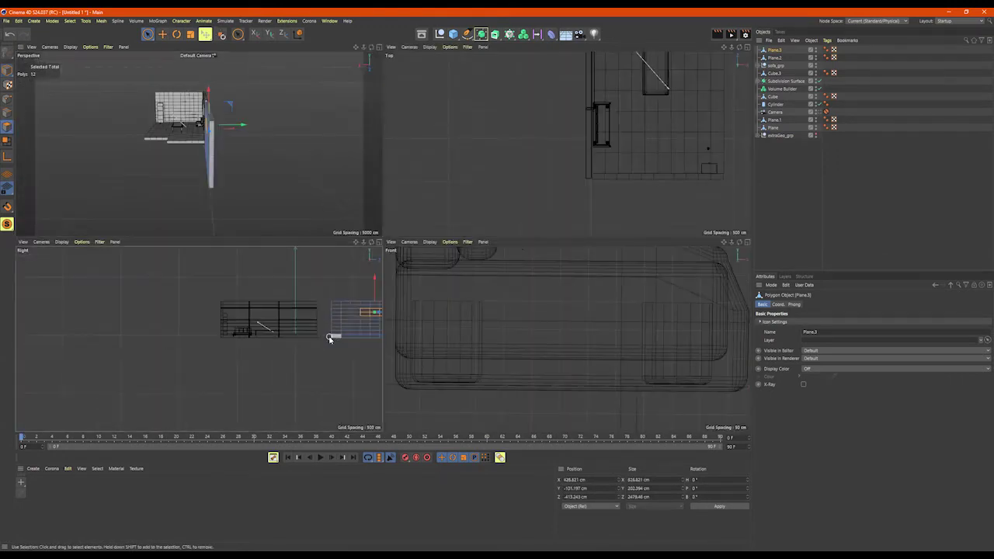
scroll(599, 319, "down", 6)
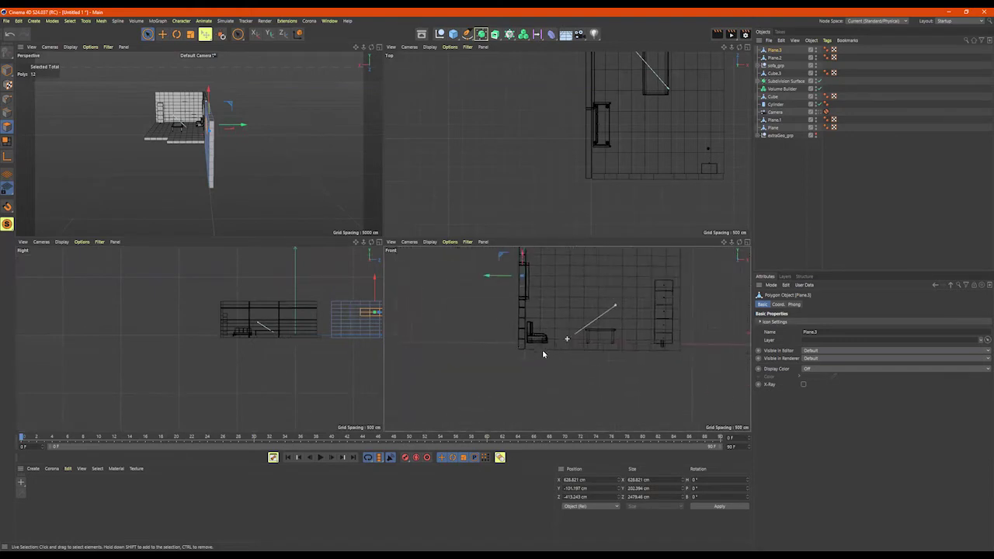
middle_click(266, 160)
left_click_drag(266, 160, 295, 172, "alt")
scroll(283, 164, "up", 4)
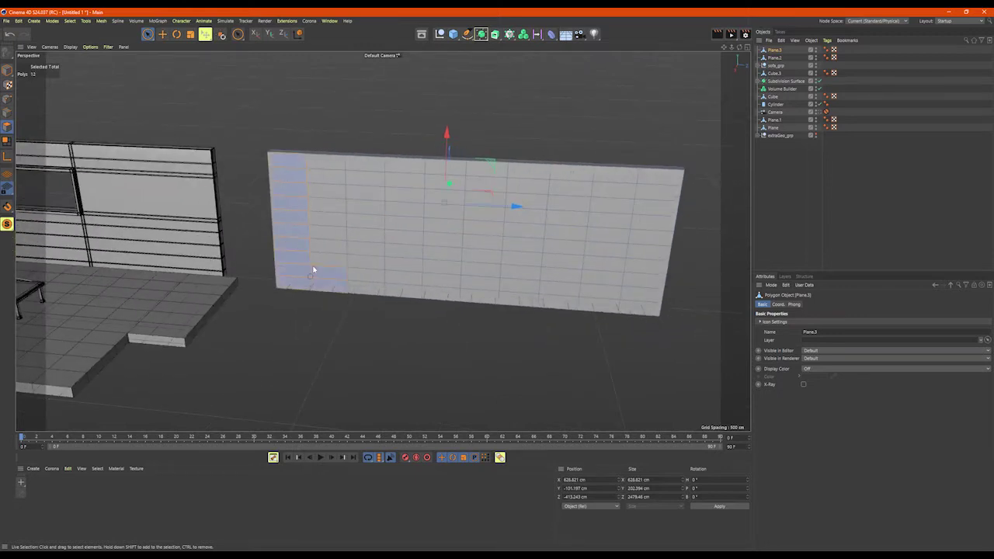
mouse_move(317, 171)
left_mouse_down("shift")
mouse_move(595, 180)
mouse_move(634, 193)
left_mouse_up("shift")
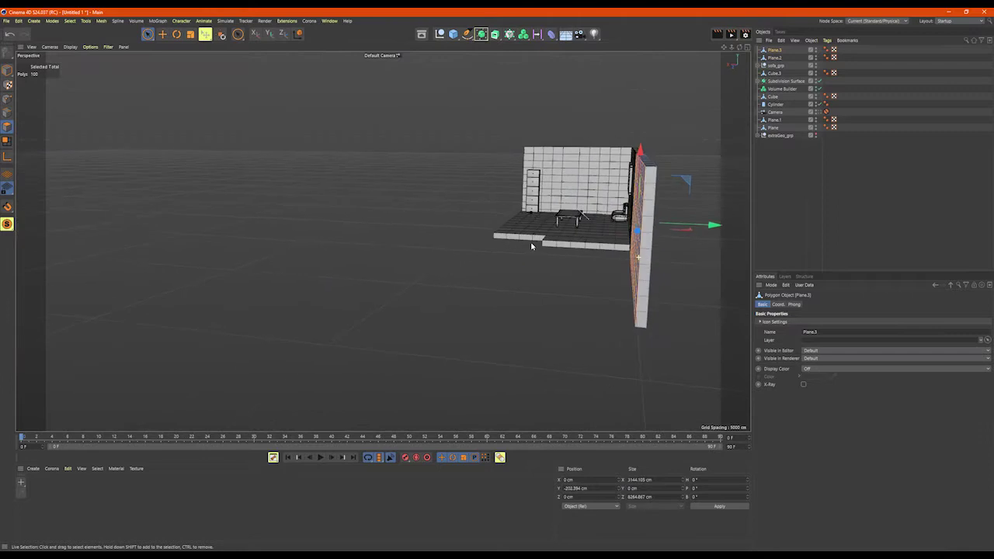
Try a rectangle selection on the wall's front face and recheck the selected polygons from several angles
left_click_drag(528, 245, 527, 243, "alt")
left_click_drag(147, 35, 187, 59)
left_click_drag(524, 102, 538, 319)
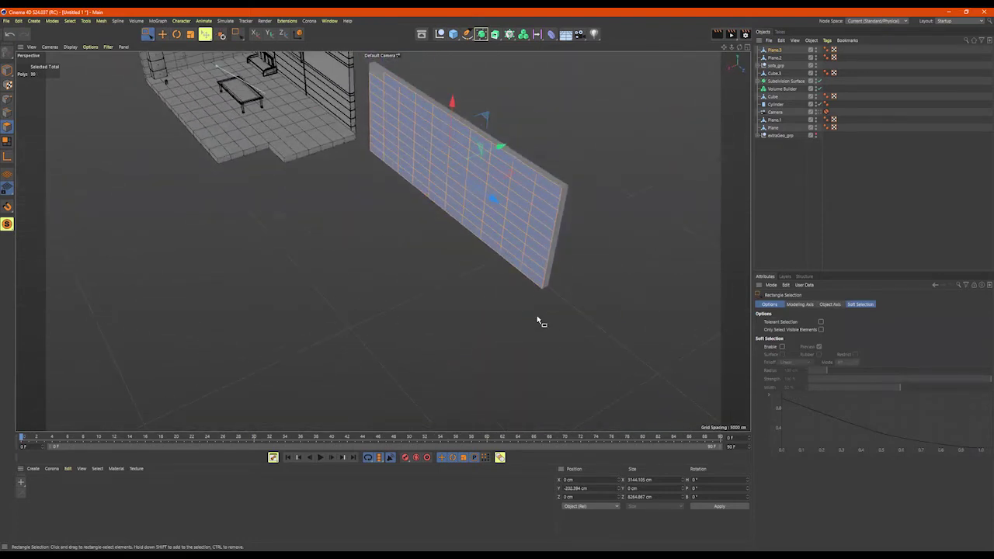
left_click_drag(478, 271, 308, 173, "alt")
key("9")
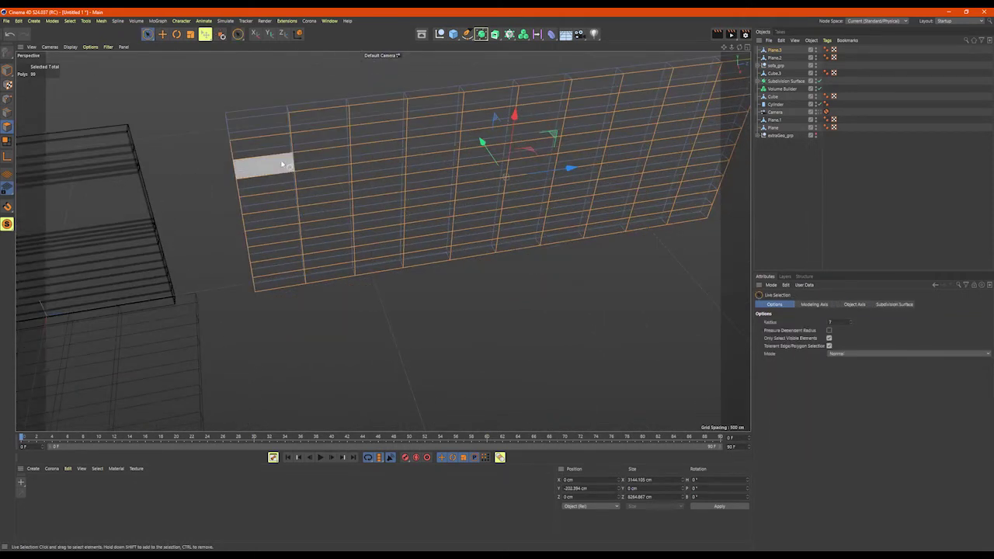
left_click_drag(540, 307, 463, 281, "alt")
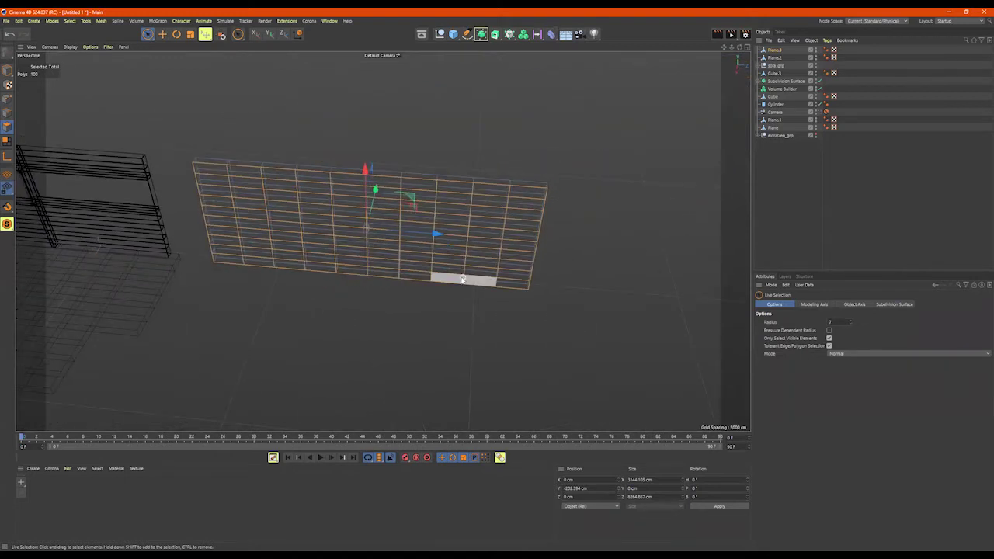
mouse_move(567, 295)
left_mouse_down("alt")
mouse_move(544, 244)
mouse_move(562, 256)
mouse_move(450, 188)
left_mouse_up("alt")
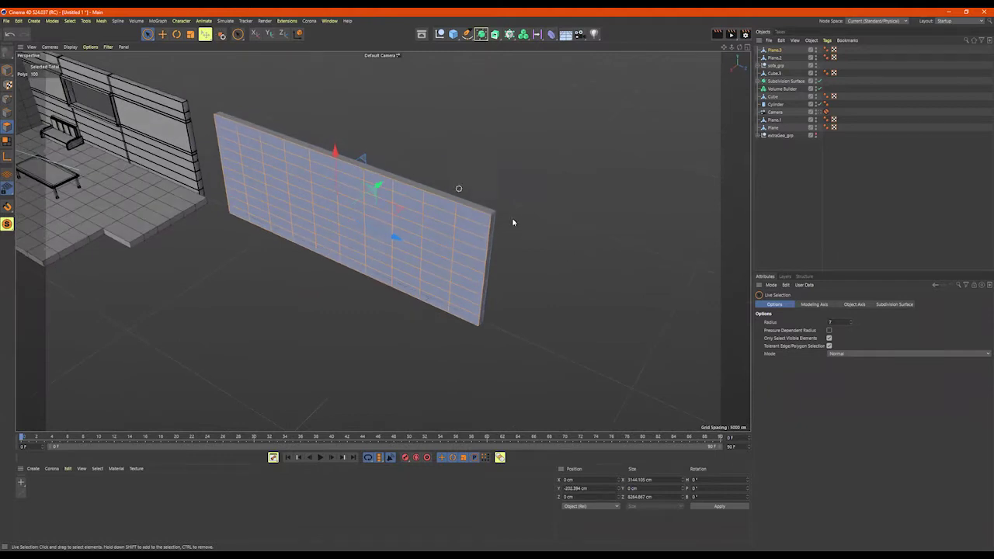
Invert the polygon selection and delete the wall's other faces, keeping only the flat front face
right_click(490, 176)
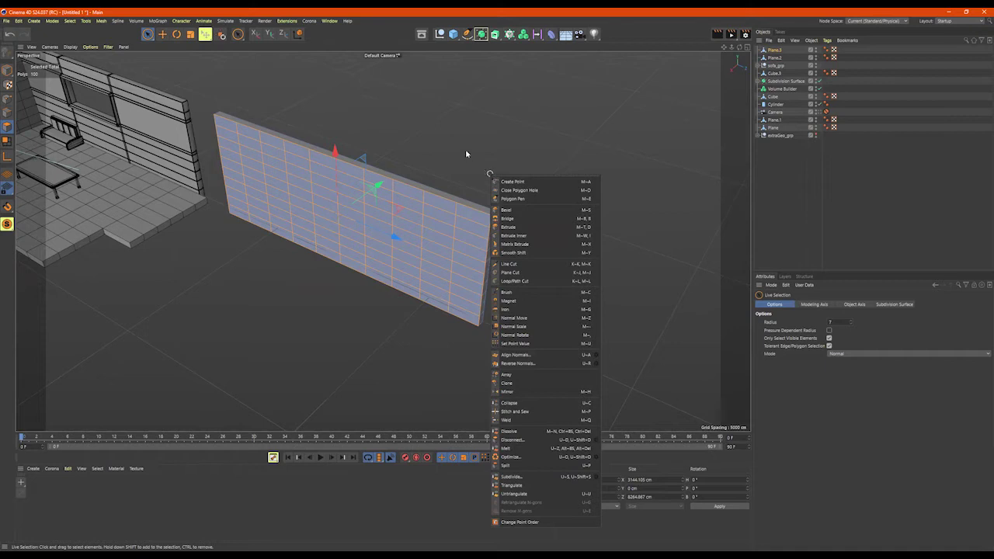
left_click(466, 154)
left_click(74, 21)
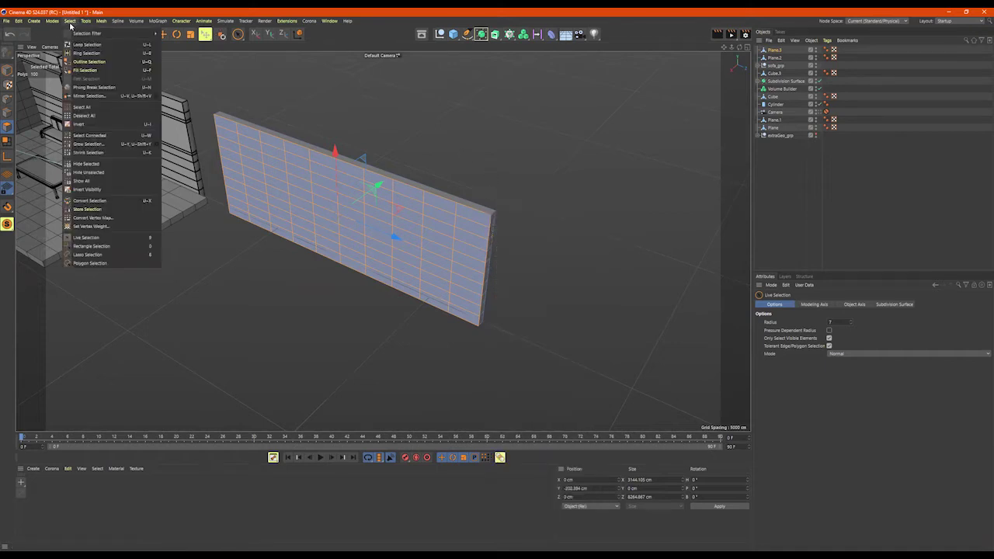
left_click_drag(583, 168, 497, 202, "alt")
left_click(487, 157)
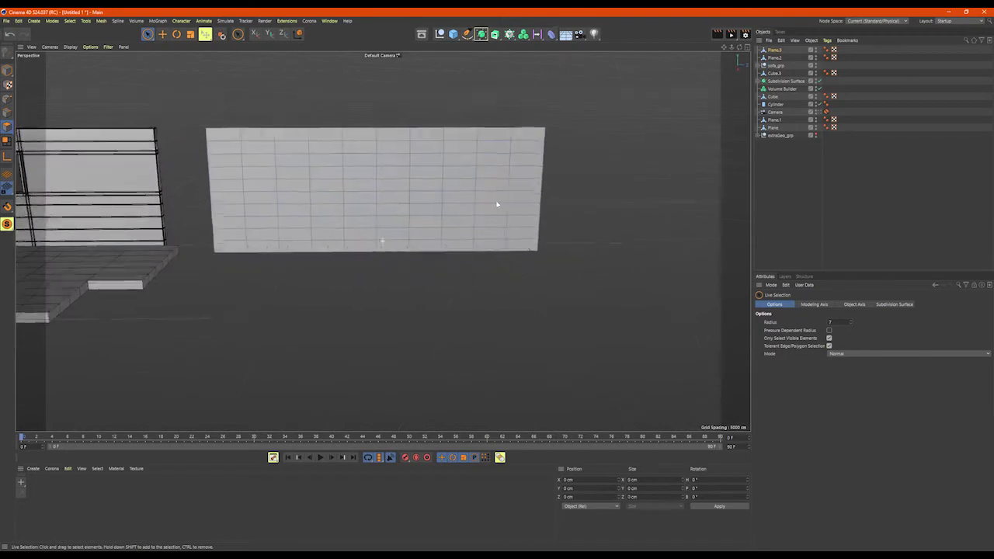
Scale the two vertical edge loops flanking the wall's centre line apart to about 3101 cm
left_click_drag(267, 162, 282, 126, "alt")
left_click(7, 114)
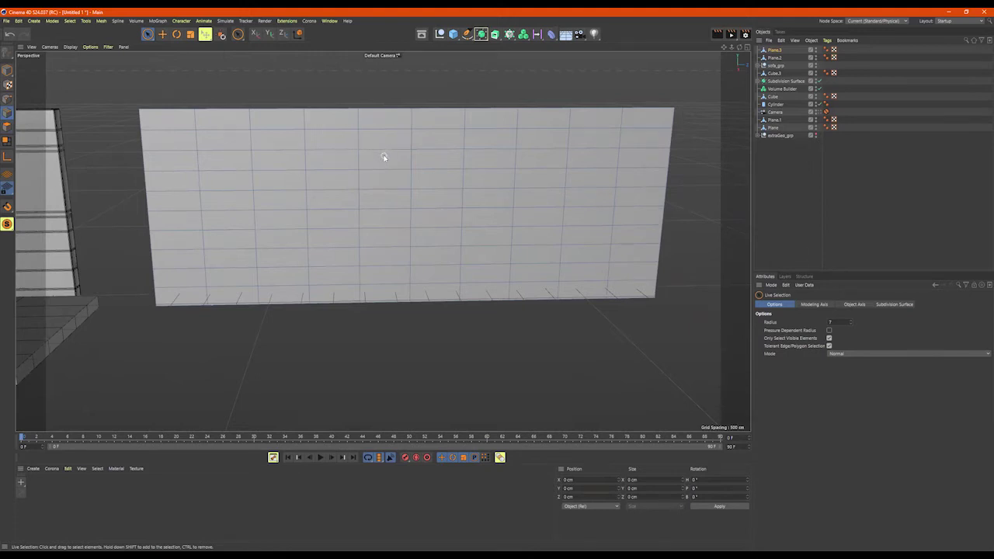
key("u")
key("l")
left_click(257, 138)
left_click(361, 145)
left_click(464, 143, "shift")
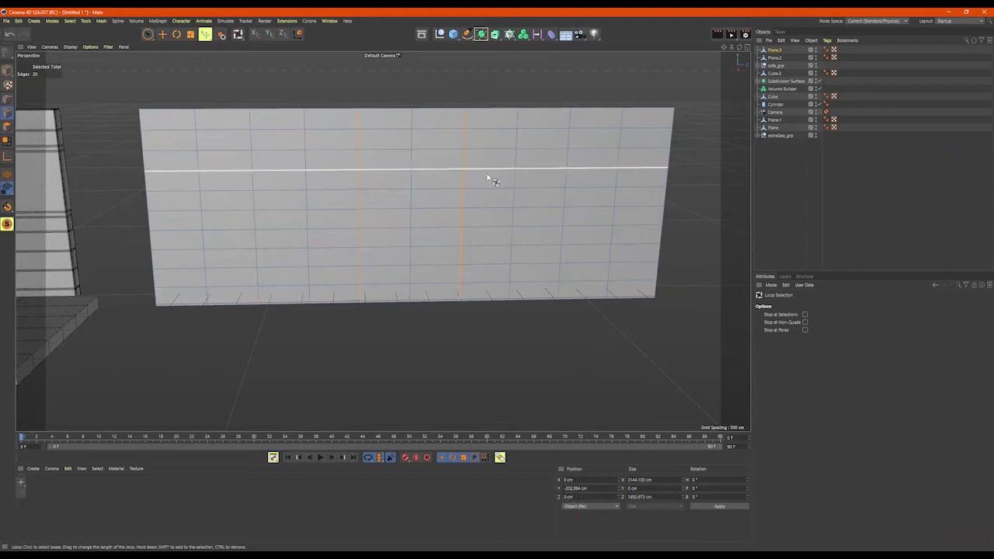
key("t")
left_click_drag(411, 208, 545, 209)
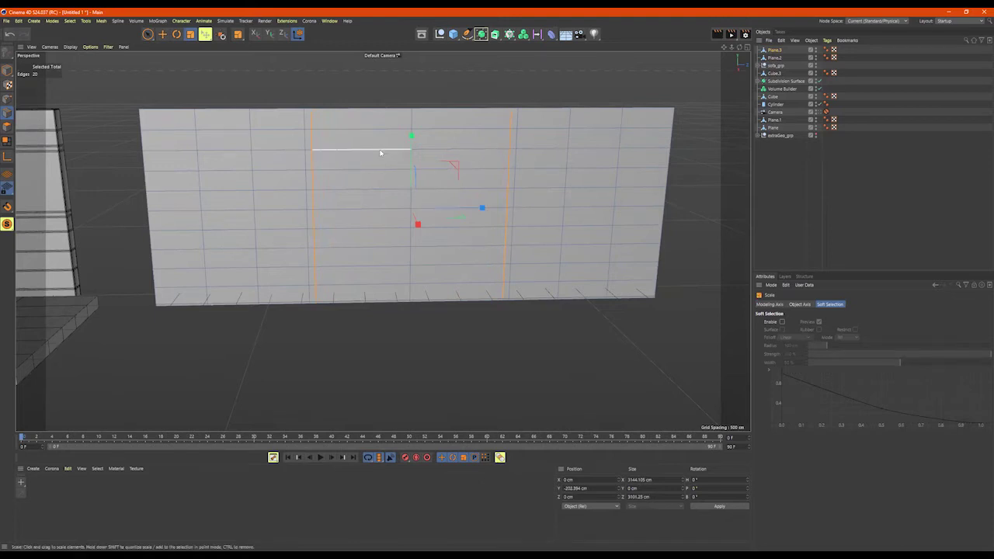
Scale the two horizontal edge loops bounding the window area vertically apart to about 1325 cm
double_click(380, 153)
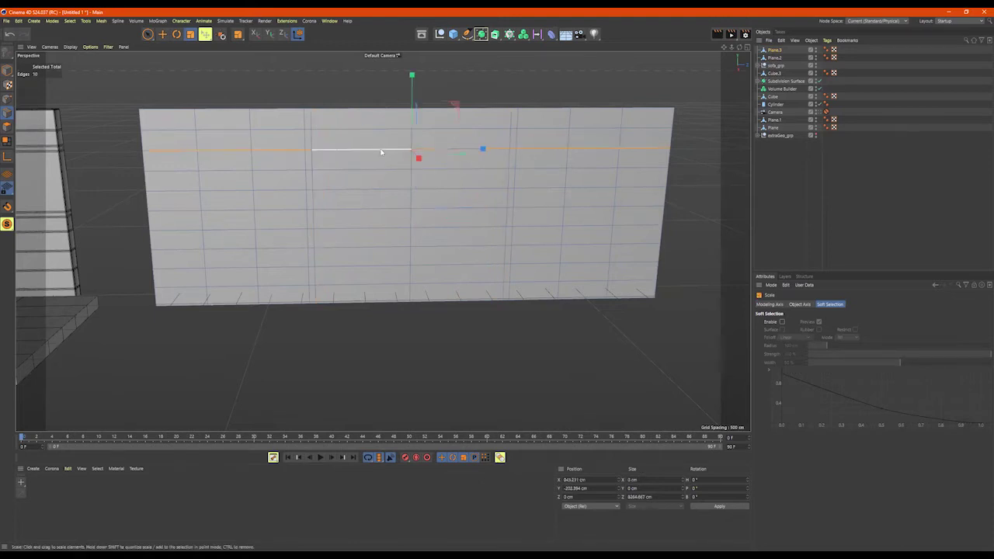
double_click(373, 213, "shift")
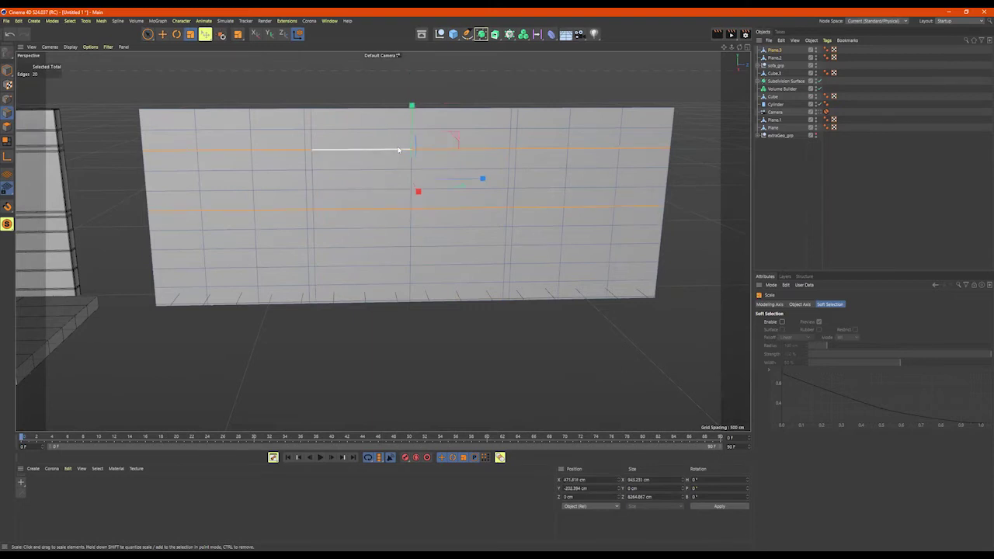
key("e")
key("r")
key("t")
left_click_drag(411, 103, 406, 72)
left_click_drag(432, 114, 412, 112, "alt")
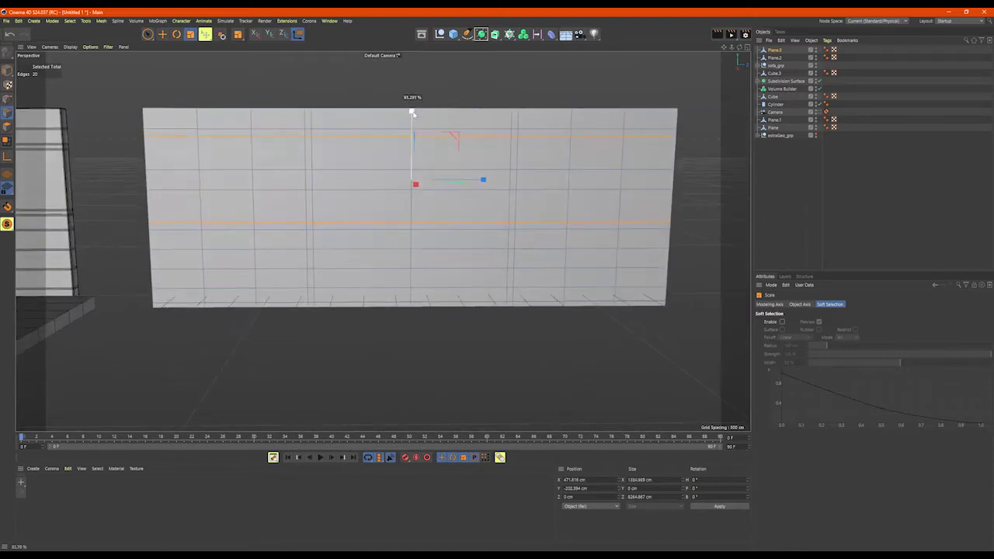
left_click_drag(411, 113, 412, 114)
left_click_drag(506, 138, 437, 218, "alt")
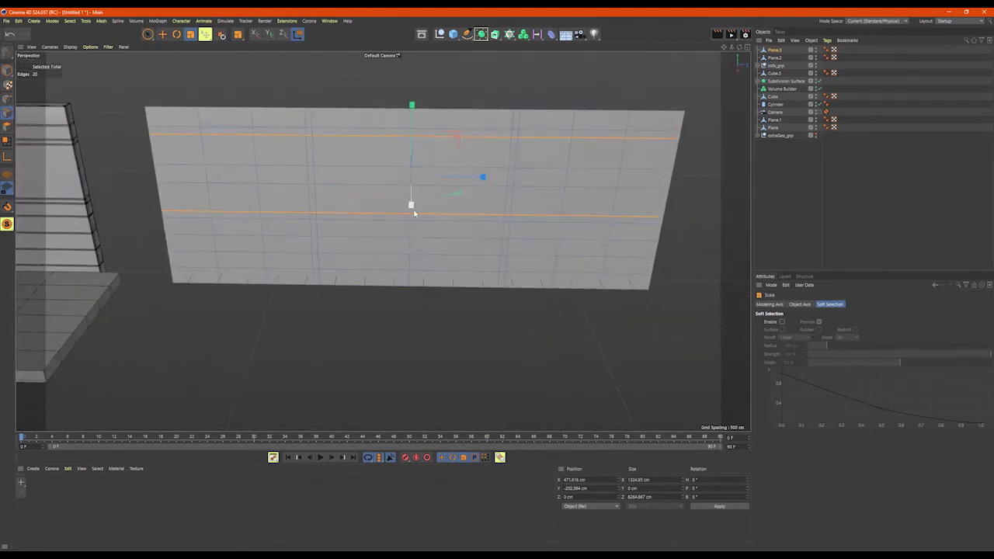
Dissolve the four outer vertical edge loops, two on each side of the window area
key("u")
key("l")
left_click(237, 156)
left_click(260, 151, "shift")
left_click(565, 152, "shift")
left_click(626, 247, "shift")
right_click(613, 320)
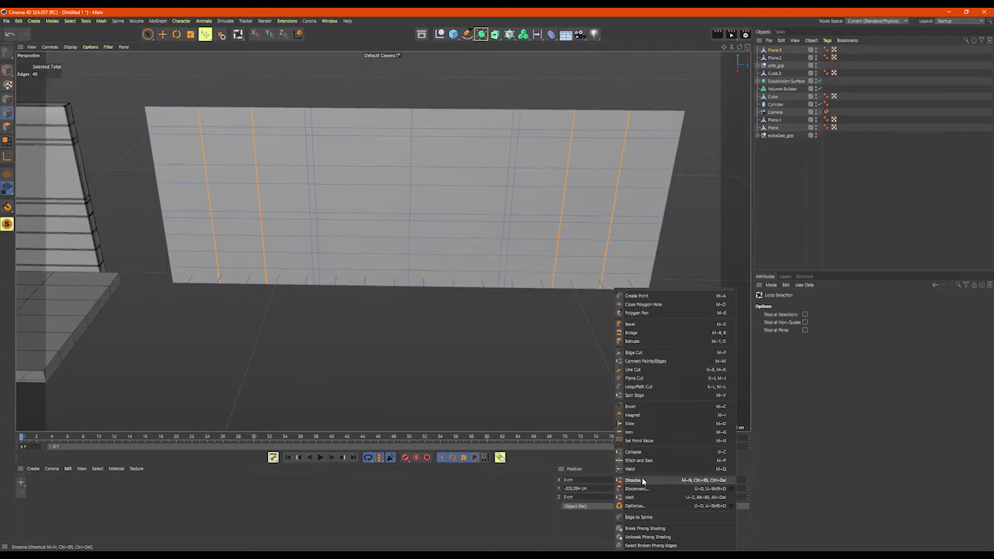
left_click(643, 481)
Delete the central polygons between the spread edge loops to cut a rectangular window opening in the wall
left_click_drag(415, 271, 388, 204, "alt")
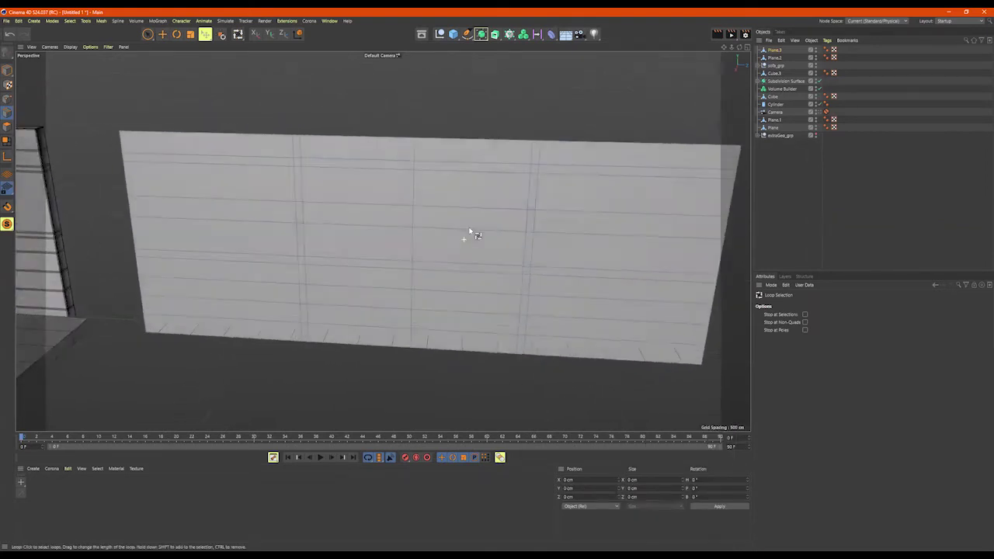
key("9")
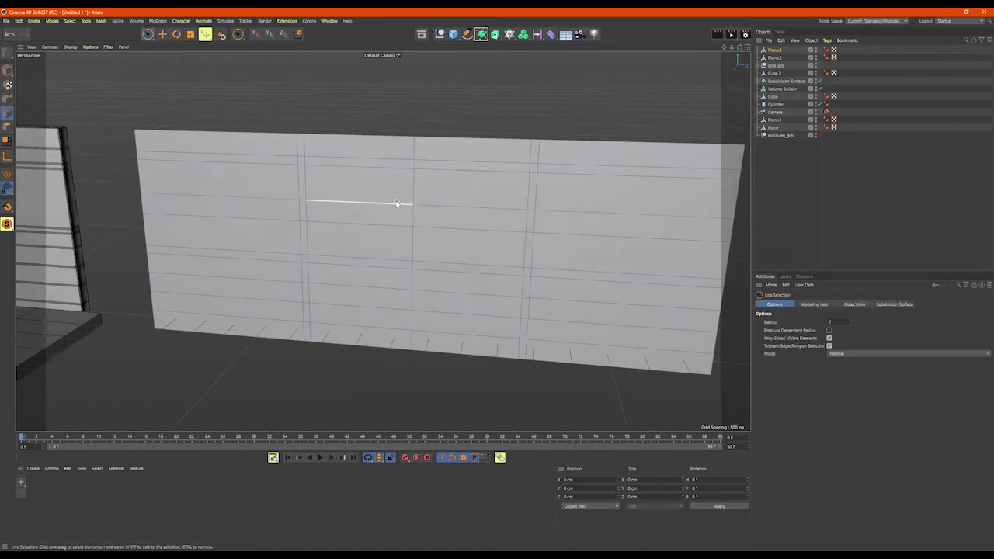
left_click(7, 126)
left_click_drag(353, 192, 355, 243)
left_click(470, 188, "shift")
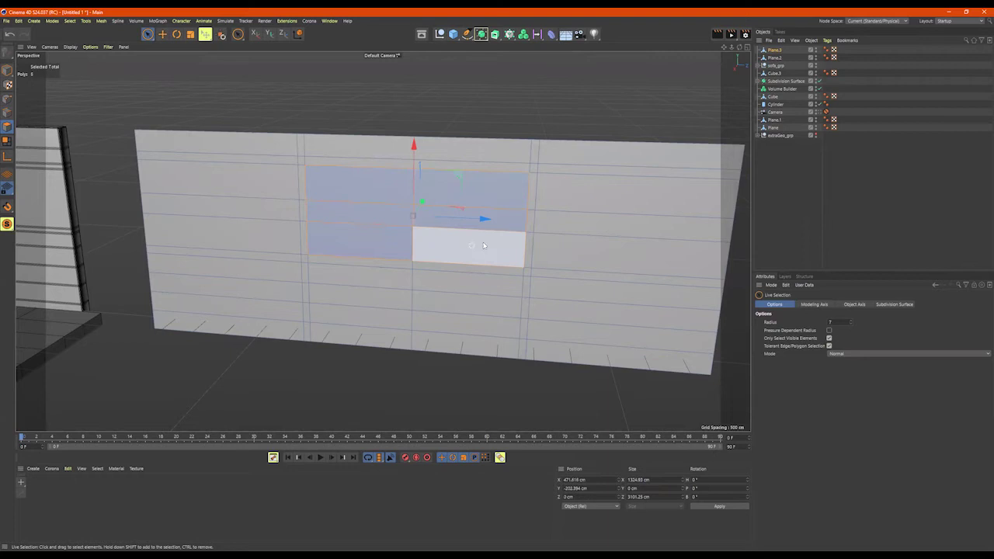
left_click(461, 280, "shift")
key("Delete")
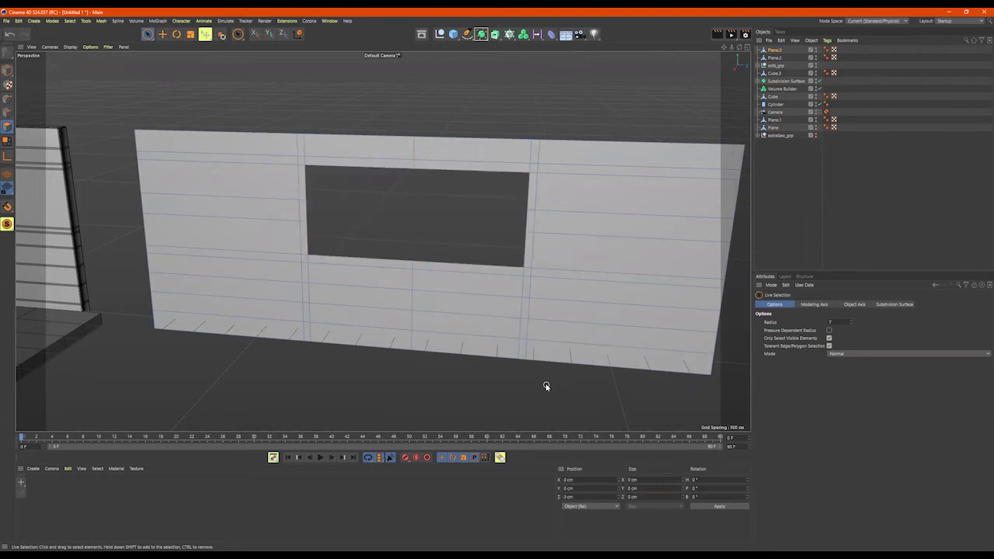
Select the narrow ring of 14 polygons around the window opening
left_click_drag(554, 242, 549, 272, "alt")
left_click_drag(346, 181, 403, 167, "alt")
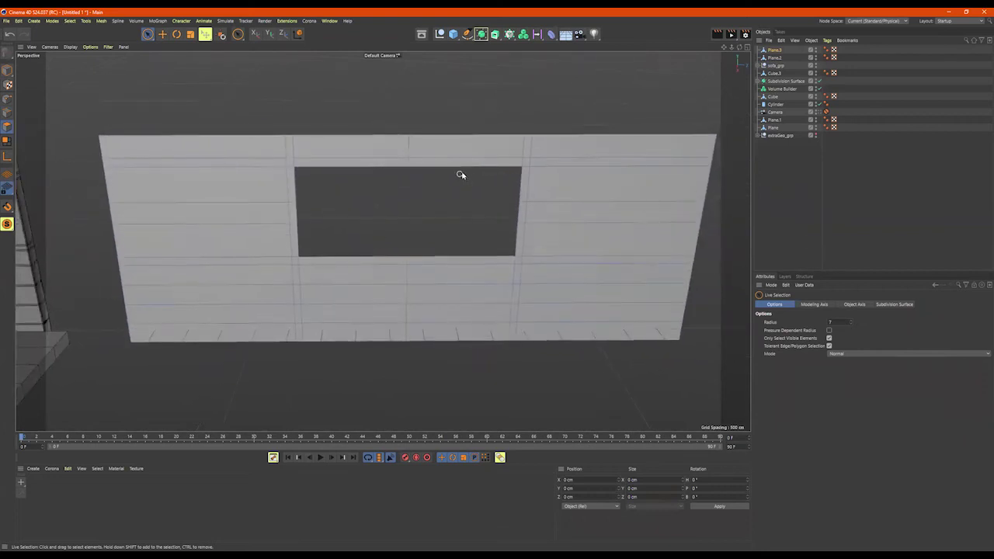
left_click(520, 169)
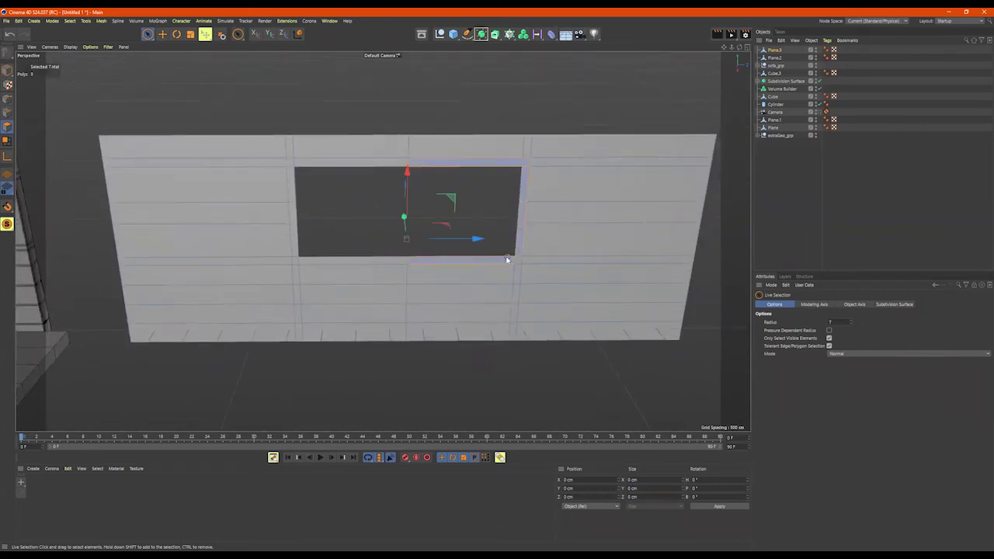
mouse_move(414, 261)
left_mouse_down("shift")
mouse_move(324, 257)
mouse_move(292, 240)
left_mouse_up("shift")
left_click_drag(295, 178, 334, 164, "shift")
left_click(247, 238, "ctrl")
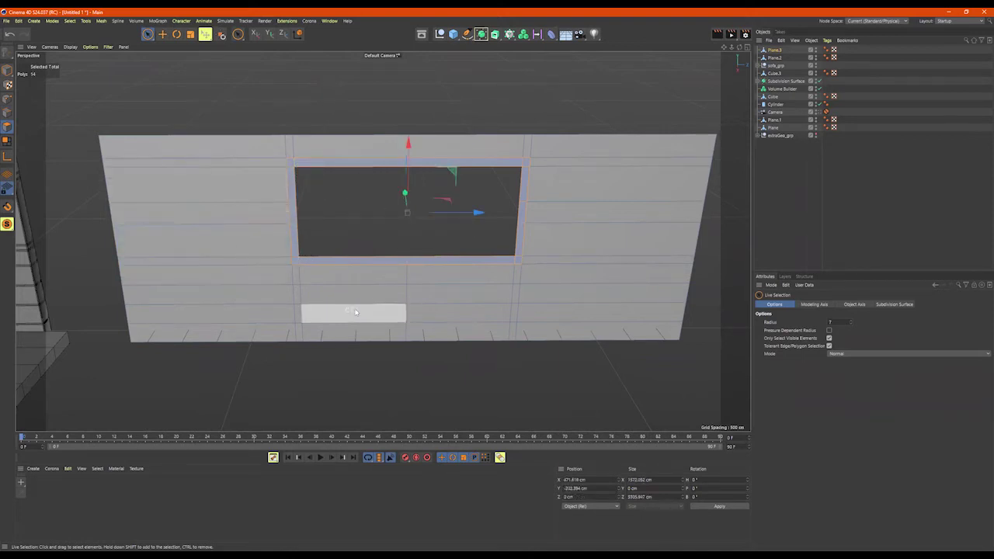
left_click_drag(355, 312, 328, 311, "alt")
right_click(344, 203)
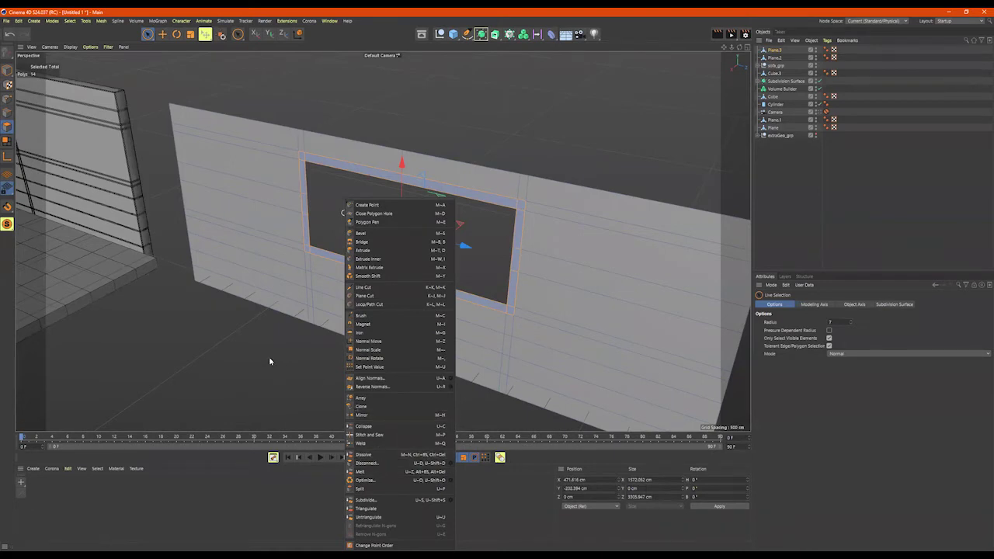
left_click(270, 360)
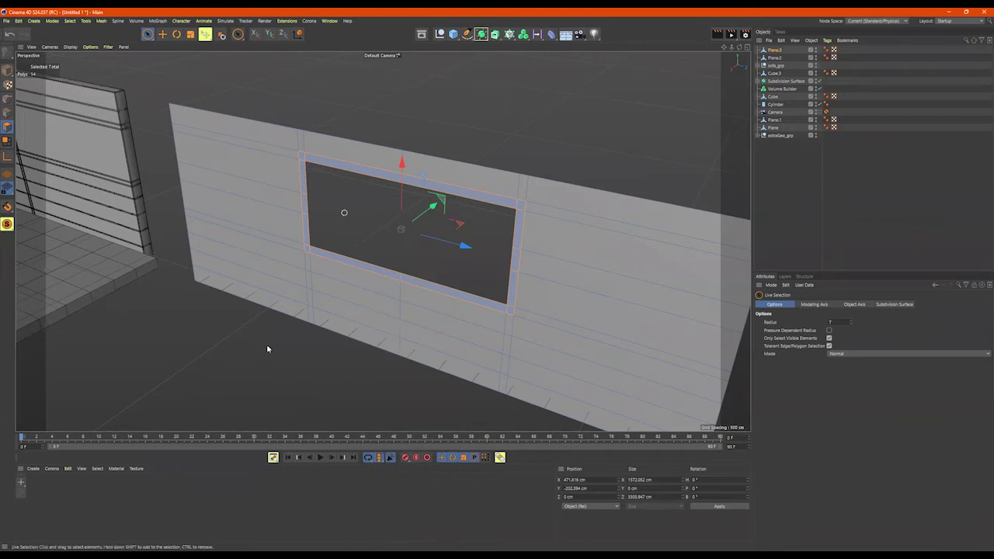
Duplicate the whole window wall and place the copy behind the original
left_click(7, 70)
scroll(315, 300, "down", 2)
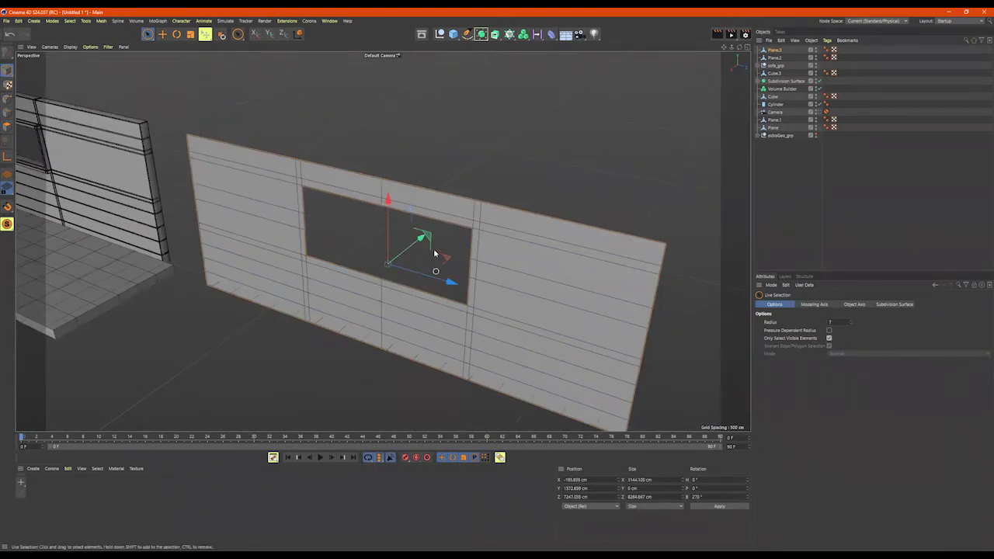
left_click_drag(422, 240, 505, 169, "ctrl")
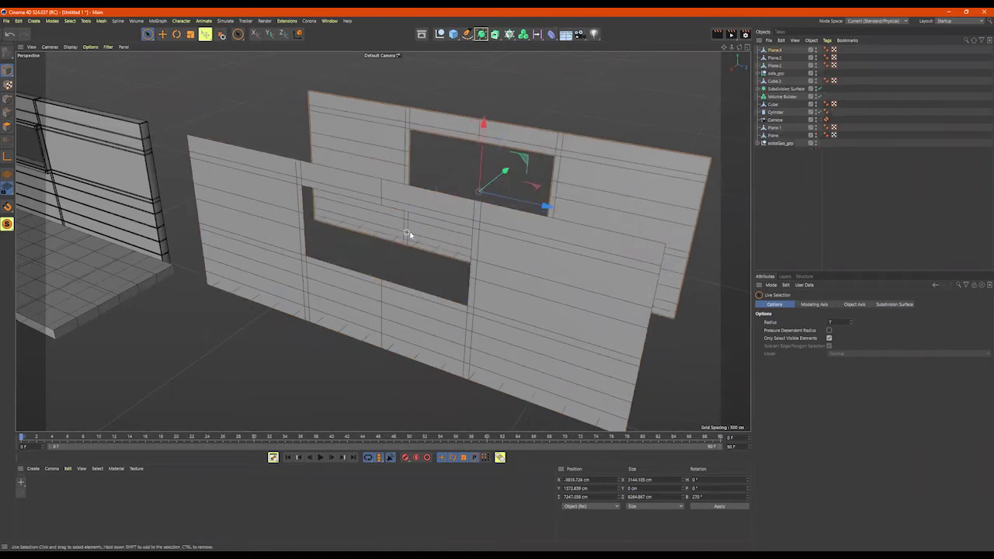
Split the ring of polygons around the original wall's window opening into a separate object
left_click_drag(407, 233, 389, 251, "alt")
left_click(327, 324)
left_click_drag(348, 304, 332, 340, "alt")
left_click(7, 126)
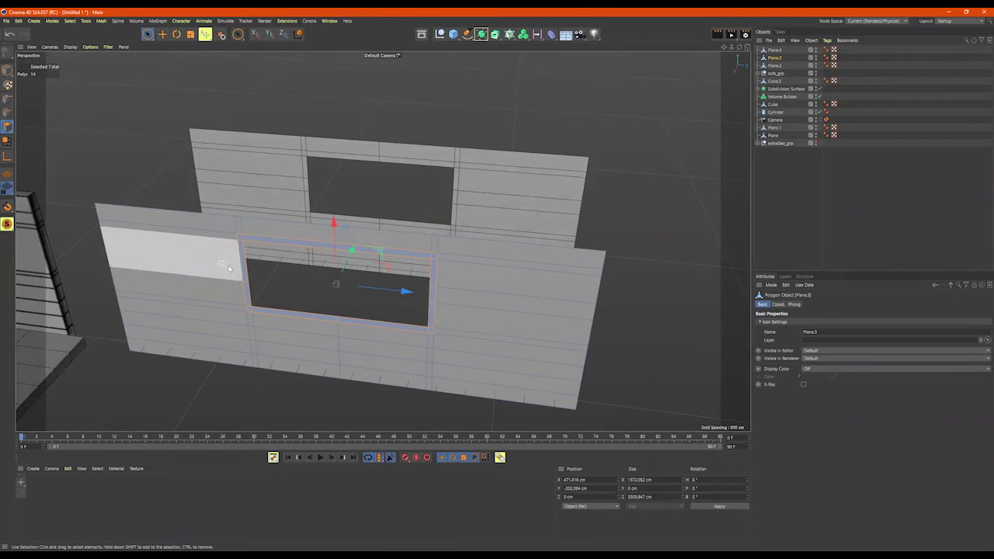
double_click(368, 324)
left_click_drag(316, 269, 294, 281, "alt")
right_click(294, 281)
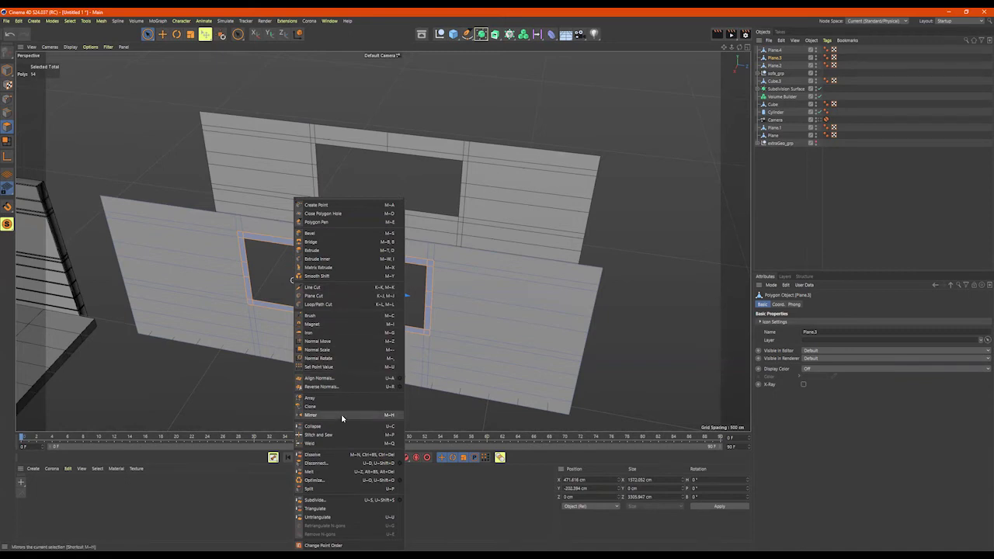
left_click(327, 489)
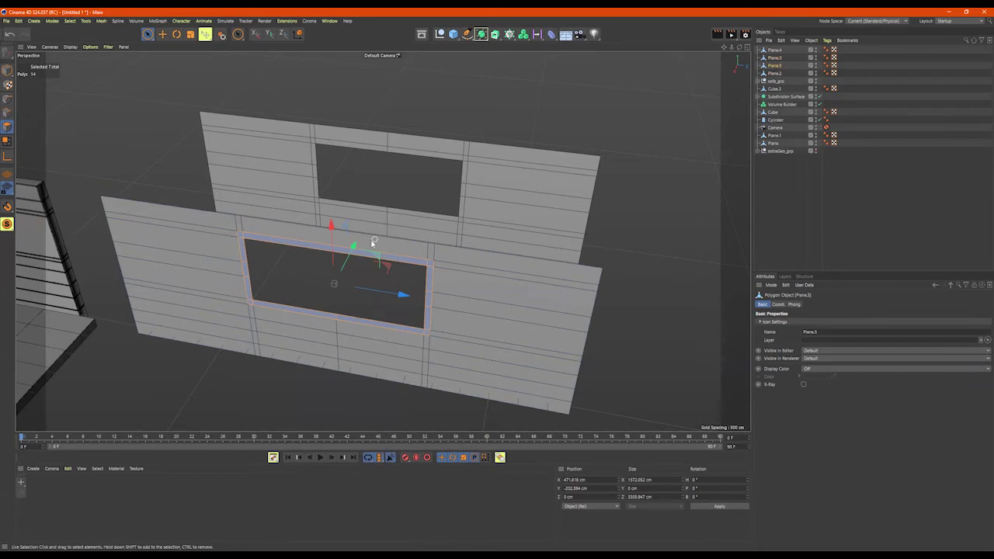
Pull the split window ring about 1170 cm out in front of the original wall
left_click_drag(352, 225, 368, 240)
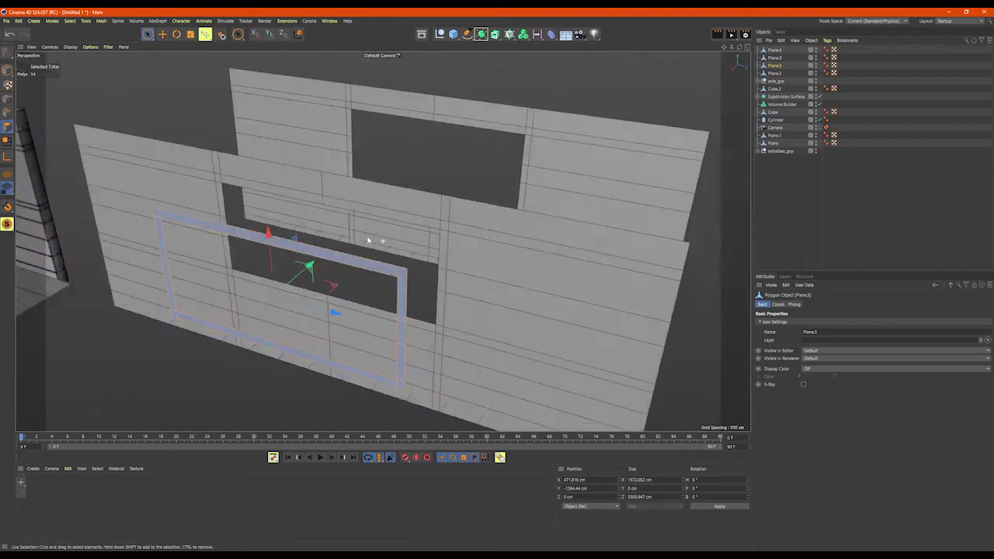
left_click(419, 284)
left_click(386, 272)
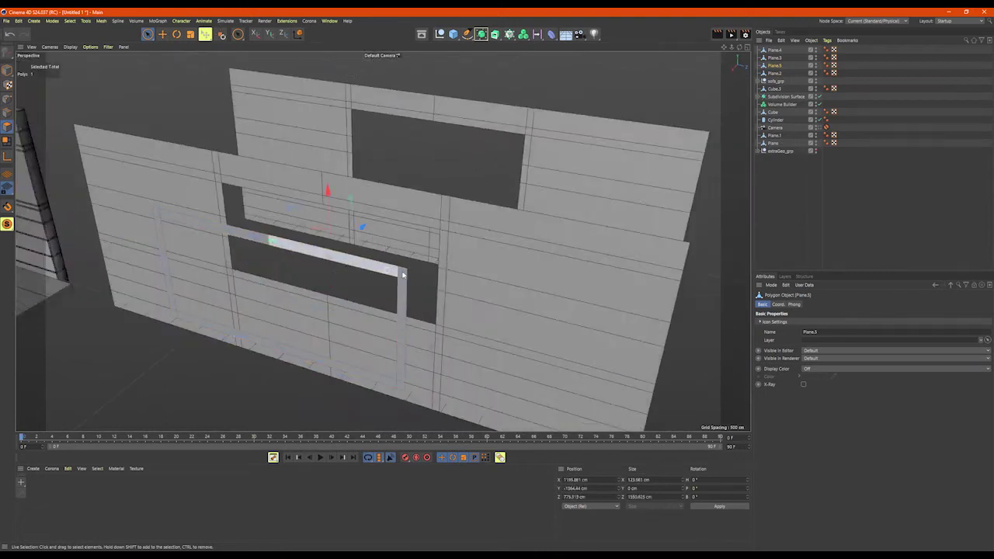
left_click_drag(420, 284, 353, 281, "alt")
left_click(8, 71)
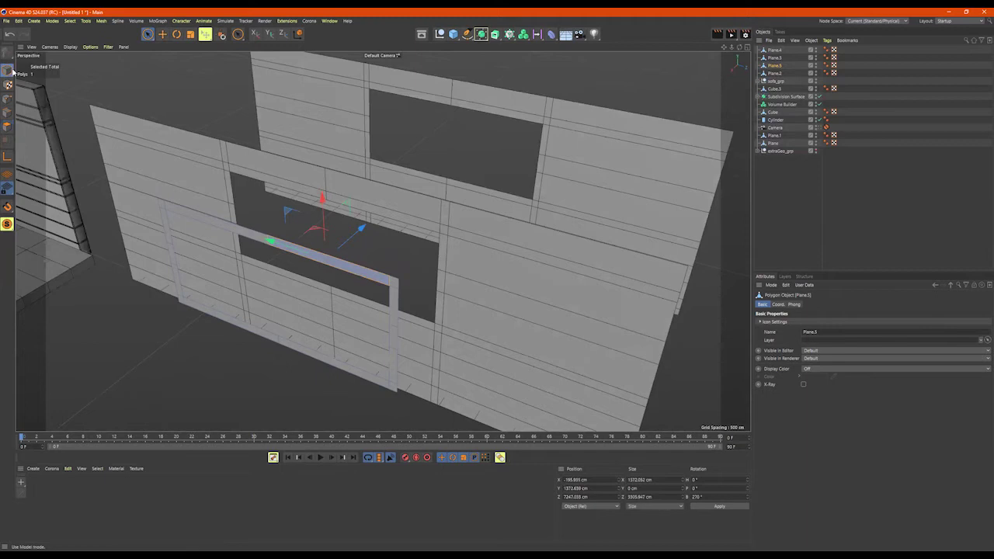
left_click_drag(284, 238, 254, 297, "alt")
Extrude all polygons of the window ring with an offset of -284 cm to form a solid-looking frame
left_click(7, 127)
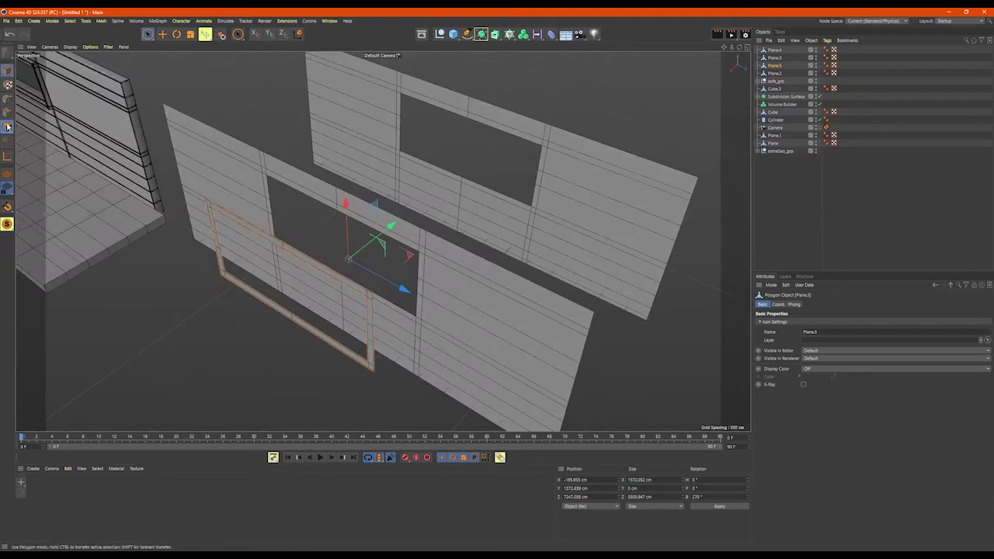
left_click(227, 314)
right_click(229, 317)
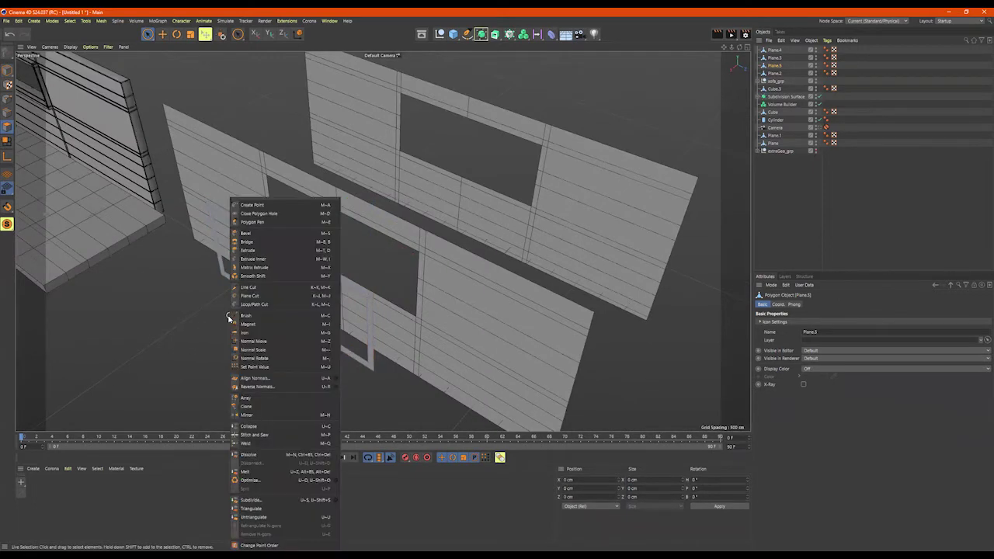
left_click(265, 252)
left_click_drag(266, 254, 194, 256)
left_click_drag(347, 278, 240, 365, "alt")
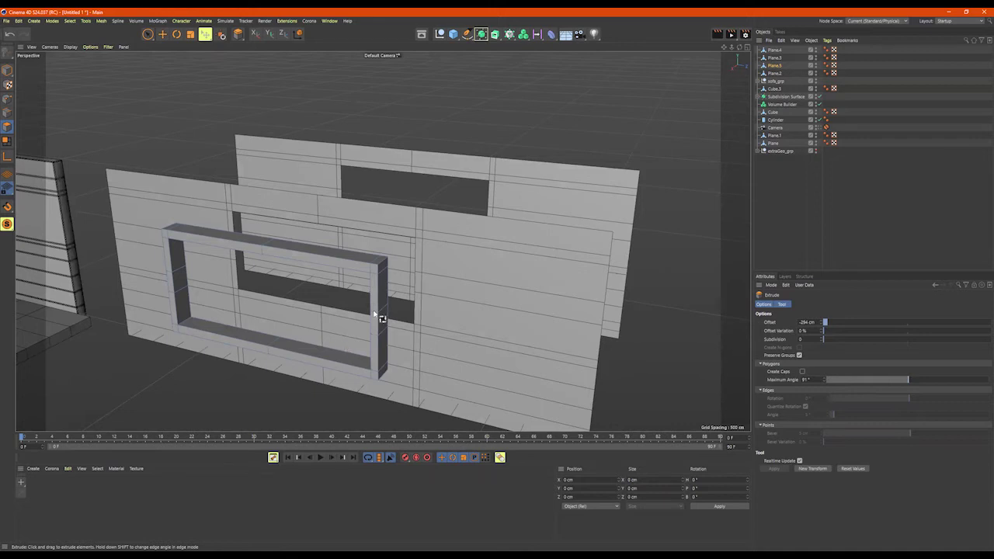
Select the intermediate edge loops crossing the frame's four sides, away from the corners, and dissolve them
key("u")
key("l")
left_click_drag(249, 260, 309, 289, "alt")
left_click(307, 288)
left_click(213, 309, "shift")
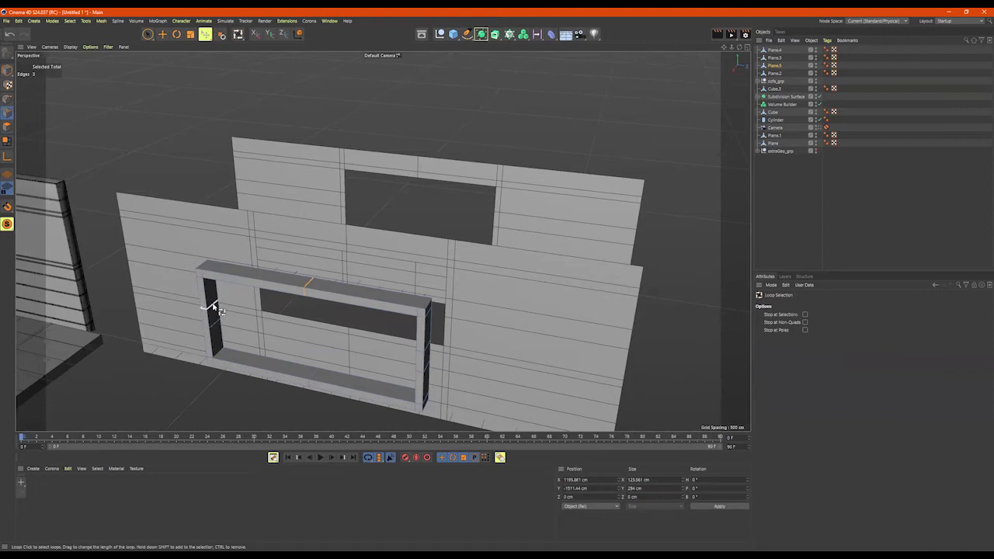
left_click(318, 378, "shift")
left_click(429, 368, "shift")
right_click(231, 415)
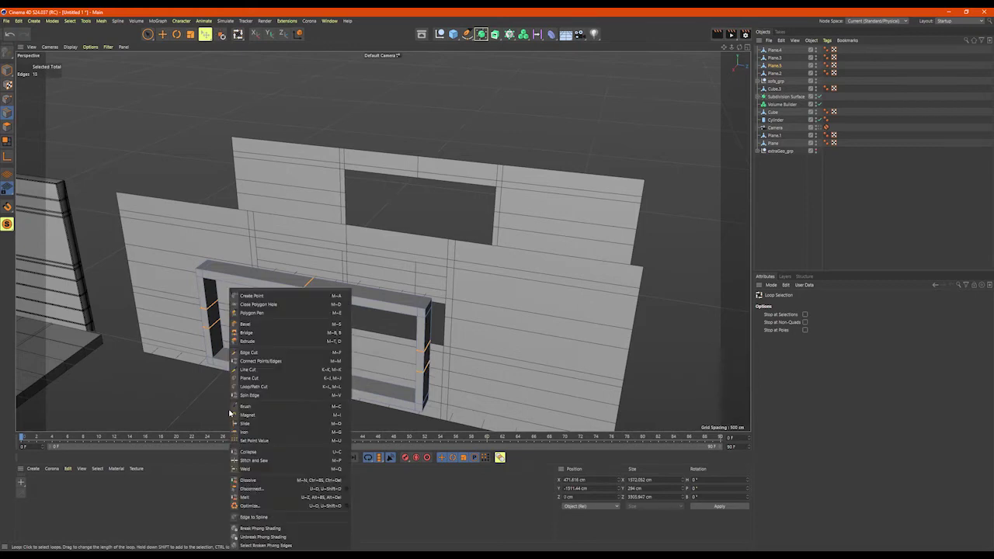
left_click(280, 480)
left_click_drag(311, 366, 26, 134, "alt")
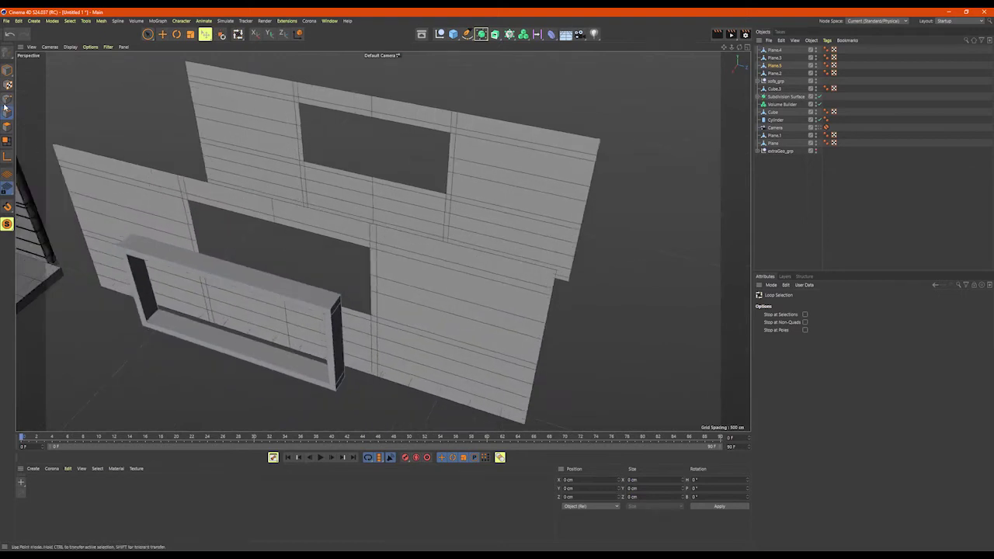
Select all edges of the window frame and bevel them with an offset of about 24 cm and 2 subdivisions
left_click_drag(147, 34, 182, 69)
left_click_drag(221, 242, 100, 205, "alt")
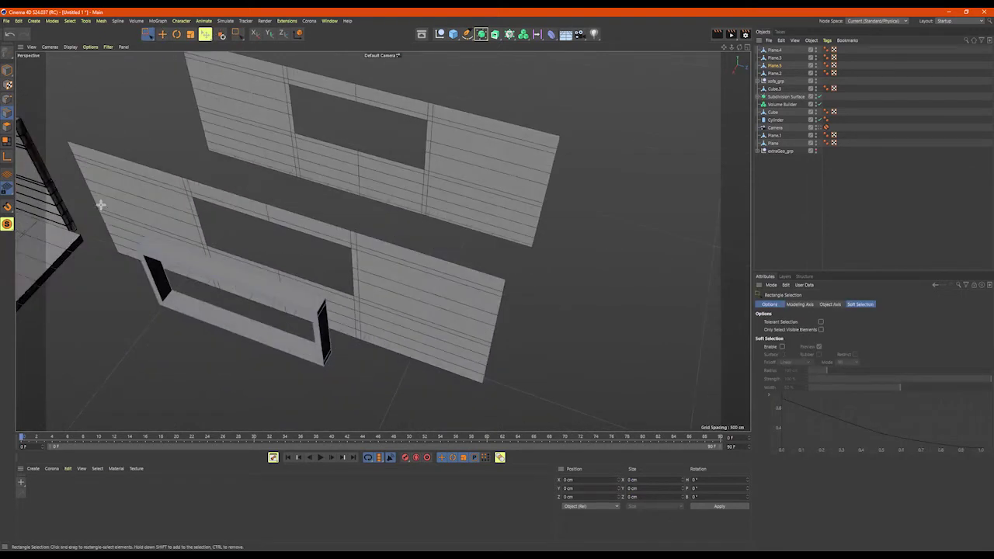
mouse_move(418, 441)
left_mouse_down()
mouse_move(381, 382)
mouse_move(342, 355)
left_mouse_up()
right_click(356, 291)
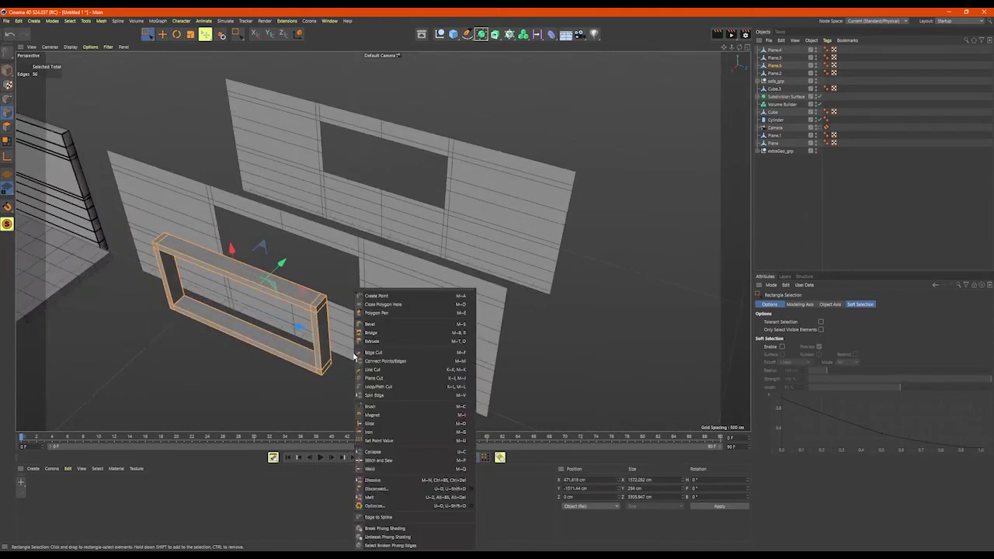
left_click(380, 324)
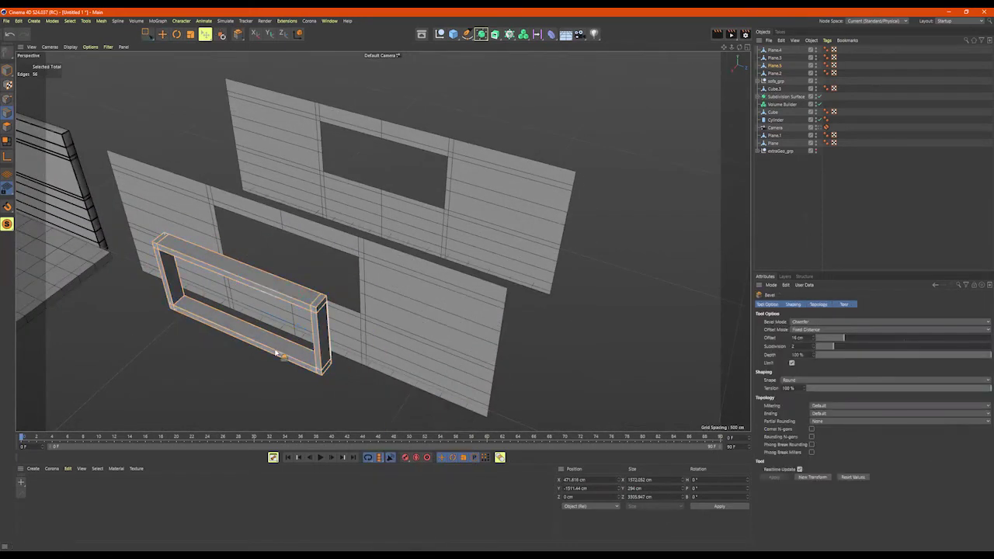
left_click_drag(341, 304, 271, 260)
scroll(364, 302, "up", 5)
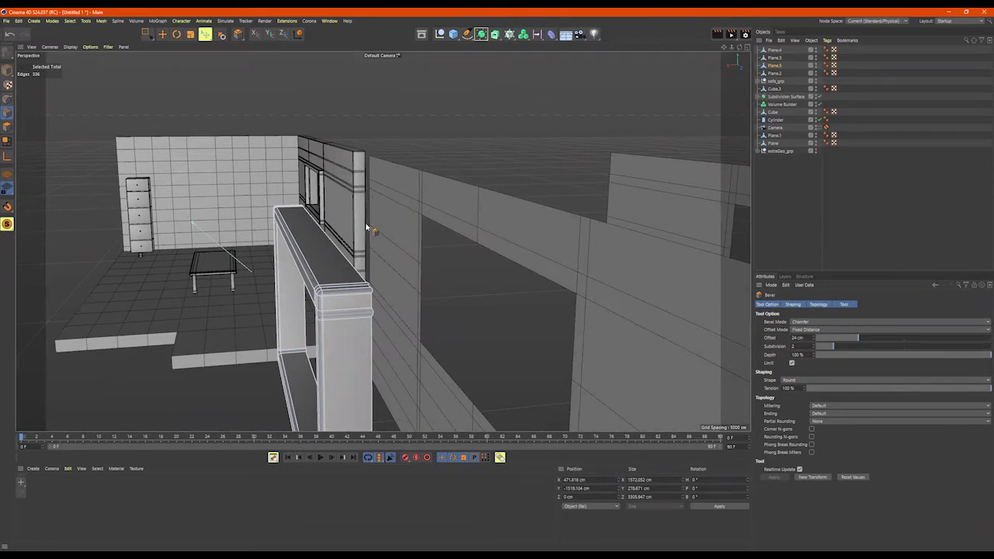
Move the bevelled window frame back into the original wall's window opening
left_click_drag(366, 226, 365, 203, "alt")
left_click(7, 74)
left_click_drag(286, 251, 266, 266, "alt")
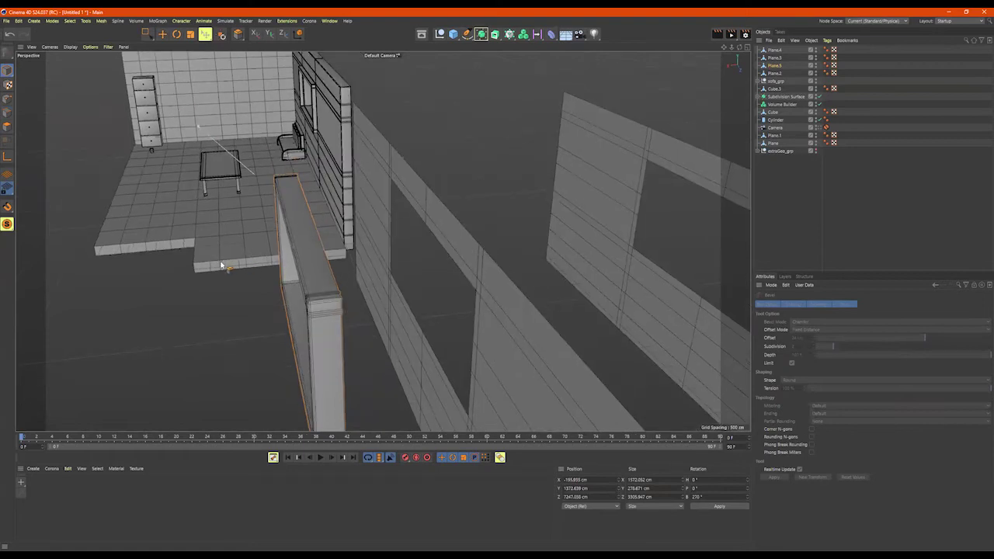
key("space")
left_click_drag(506, 308, 512, 342, "alt")
Try to extrude the original wall's polygons to give the wall thickness
left_click(551, 334)
right_click(373, 372)
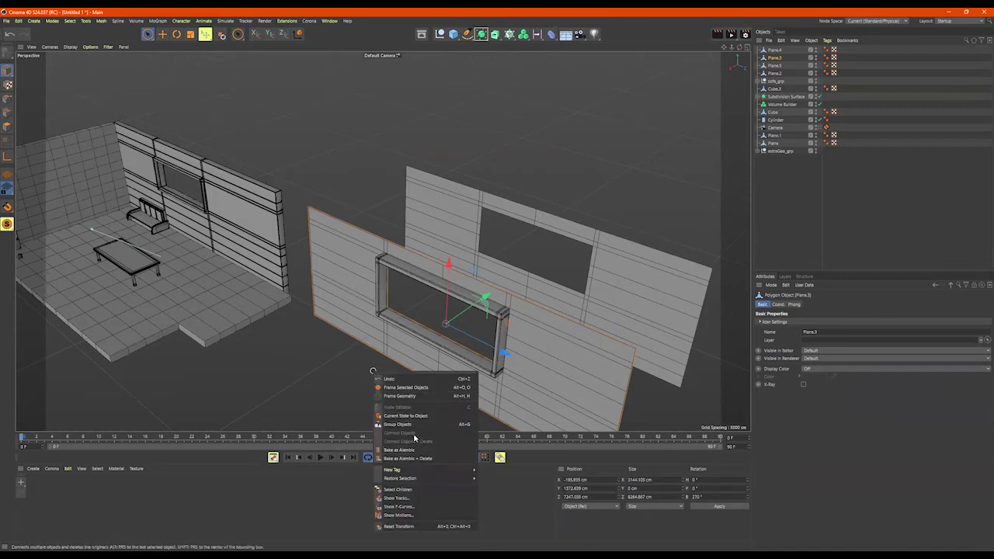
left_click(7, 126)
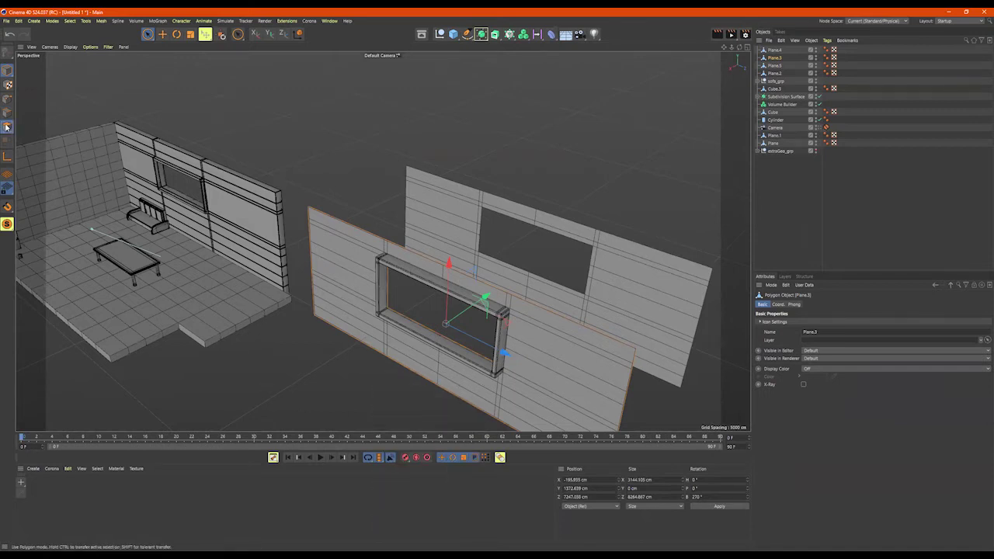
right_click(349, 366)
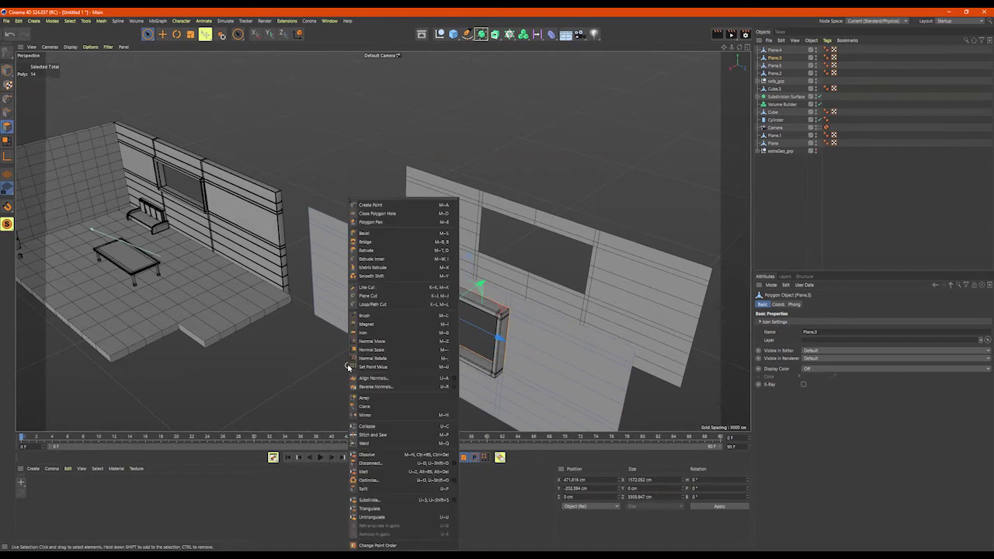
left_click(381, 255)
left_click_drag(379, 274, 116, 118)
left_click(7, 71)
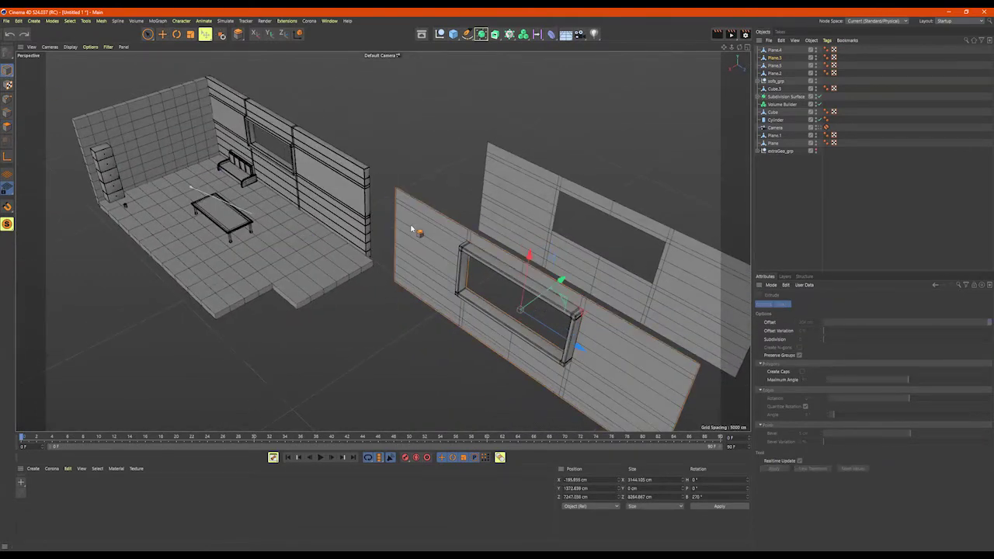
key("space")
left_click(390, 366)
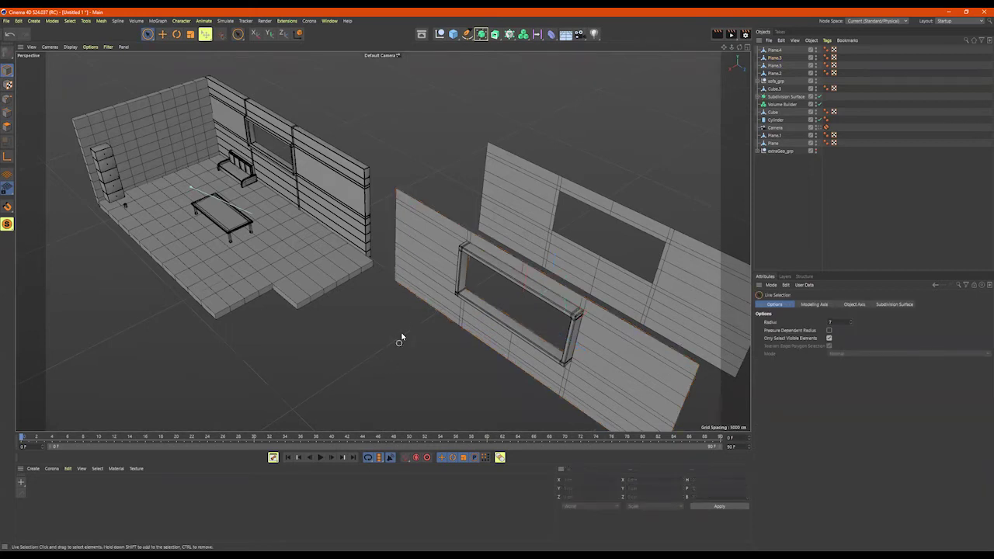
Extrude the boundary edges of the original wall 320 cm backwards, giving both the wall and its window opening depth
middle_click_drag(432, 331, 315, 255, "alt")
left_click(478, 283)
middle_click_drag(530, 292, 483, 312, "alt")
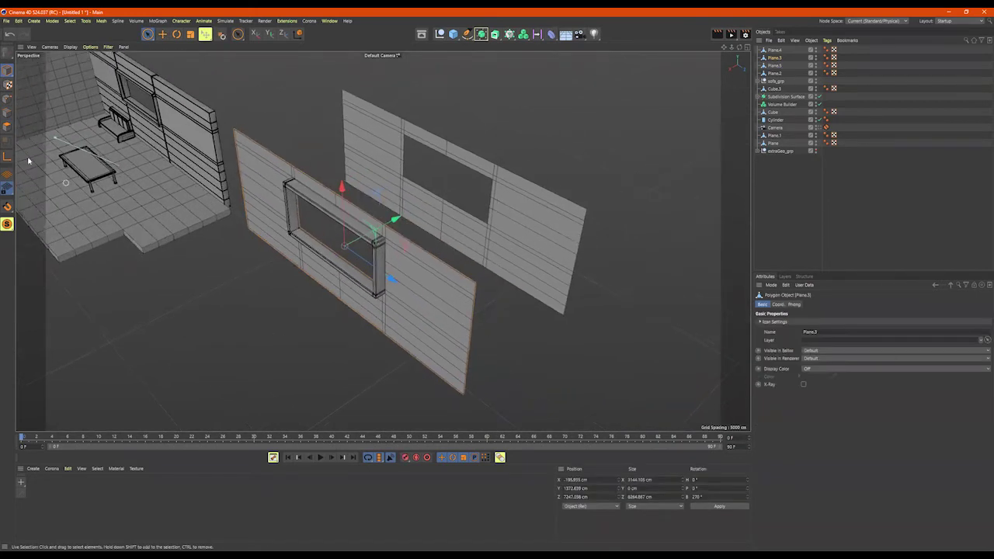
left_click(7, 114)
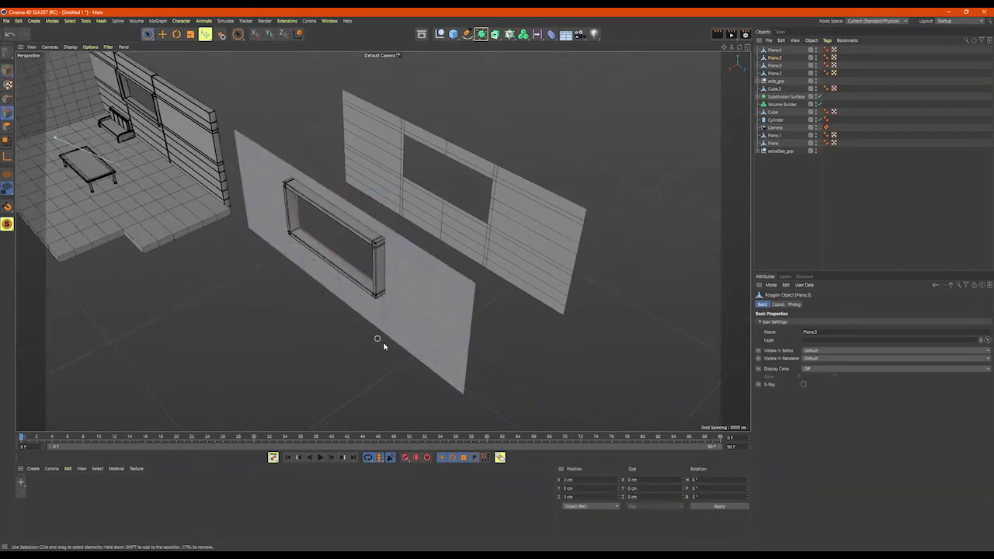
right_click(347, 347)
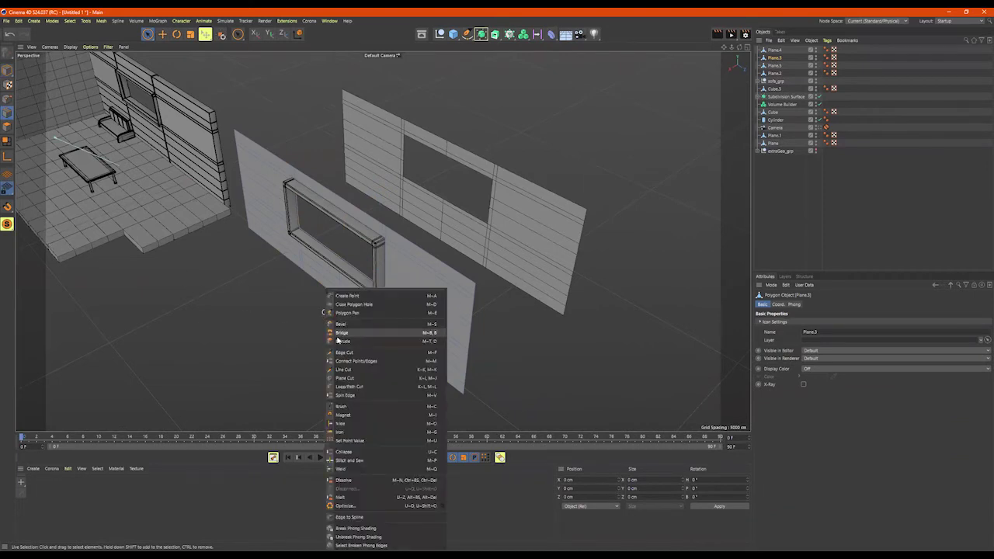
left_click(346, 342)
left_click_drag(261, 312, 376, 312)
left_click_drag(481, 304, 469, 278, "alt")
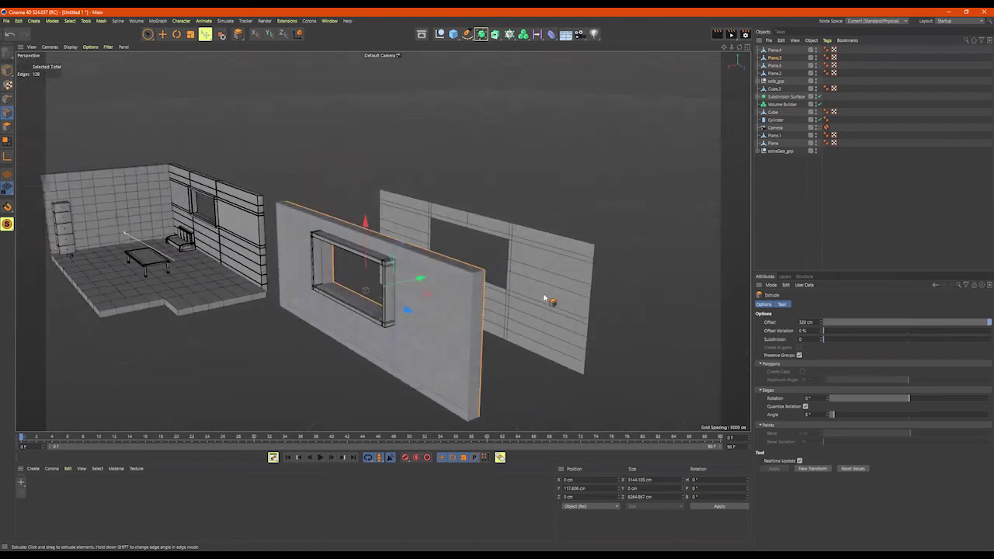
right_click_drag(506, 295, 640, 280, "alt")
left_click_drag(426, 263, 404, 288, "alt")
right_click_drag(387, 271, 272, 270, "alt")
left_click_drag(272, 270, 336, 288, "alt")
left_click_drag(424, 318, 465, 322, "alt")
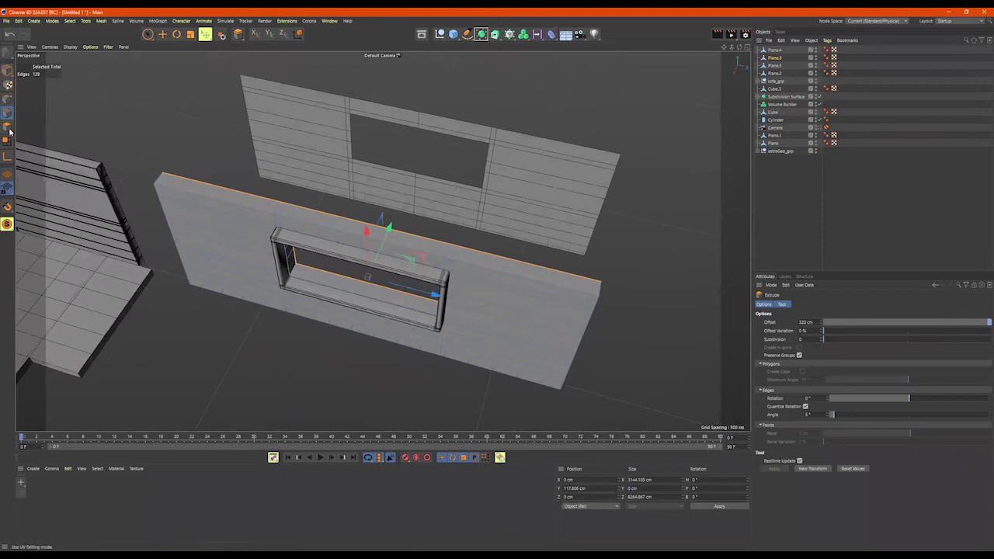
left_click(6, 76)
left_click_drag(244, 233, 409, 288, "alt")
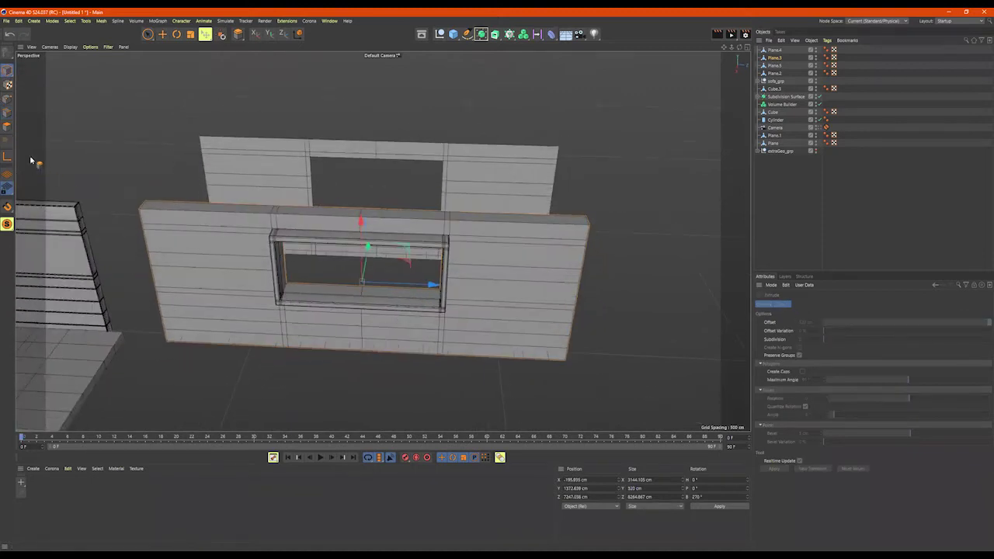
Scale the window frame slightly and adjust its position in the thickened wall's opening, undoing the last adjustments
key("space")
left_click(502, 235)
mouse_move(493, 273)
left_mouse_down("alt")
mouse_move(502, 252)
mouse_move(491, 267)
left_mouse_up("alt")
left_click_drag(429, 245, 311, 324, "alt")
key("t")
left_click_drag(191, 395, 210, 386)
key("e")
left_click_drag(308, 329, 341, 328)
left_click_drag(257, 376, 259, 372)
left_click_drag(273, 363, 288, 370, "alt")
left_click_drag(562, 335, 571, 338)
left_click(648, 332)
key("ctrl+z")
key("ctrl+z")
left_click(650, 336)
left_click_drag(650, 350, 412, 357, "alt")
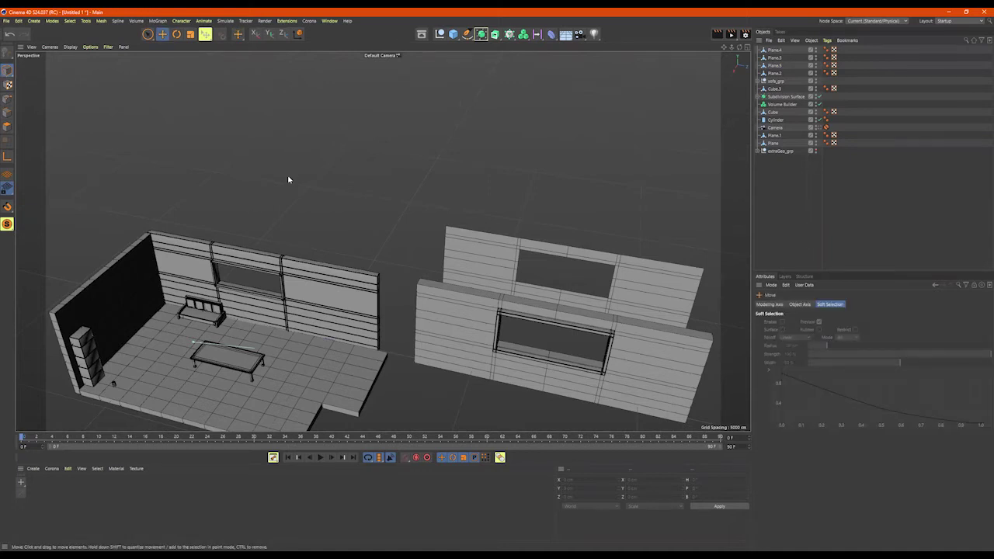
Set the viewport display to Gouraud shading without lines and examine the window frame's fit in the wall
key("n")
key("a")
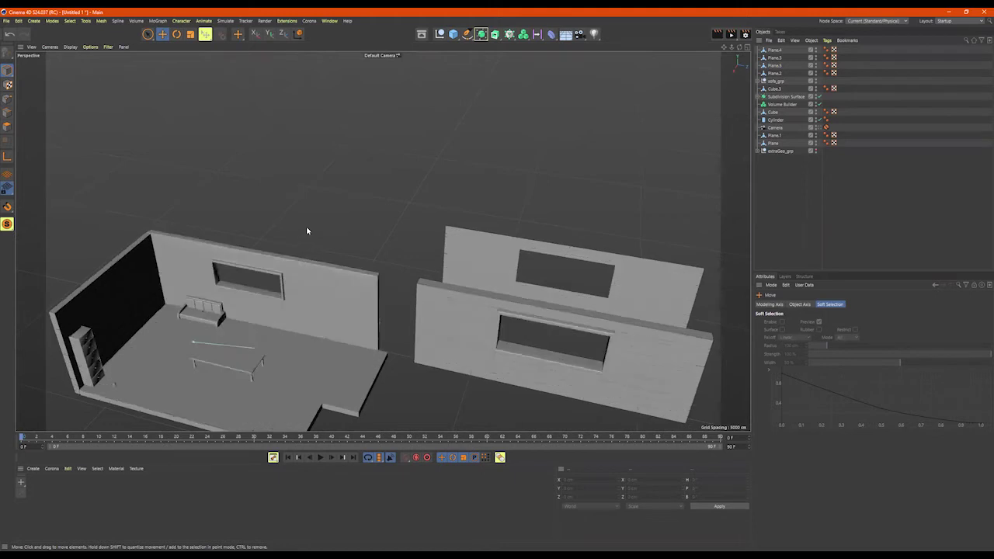
left_click_drag(306, 226, 228, 287, "alt")
mouse_move(229, 293)
right_mouse_down("alt")
mouse_move(402, 281)
mouse_move(342, 284)
right_mouse_up("alt")
left_click_drag(381, 239, 336, 285, "alt")
right_click_drag(335, 287, 342, 282, "alt")
left_click_drag(342, 281, 466, 262, "alt")
right_click_drag(503, 264, 264, 269, "alt")
middle_click_drag(730, 281, 393, 244, "alt")
right_click_drag(437, 242, 562, 243, "alt")
middle_click_drag(576, 246, 409, 229, "alt")
mouse_move(429, 233)
left_mouse_down("alt")
mouse_move(401, 238)
mouse_move(444, 237)
left_mouse_up("alt")
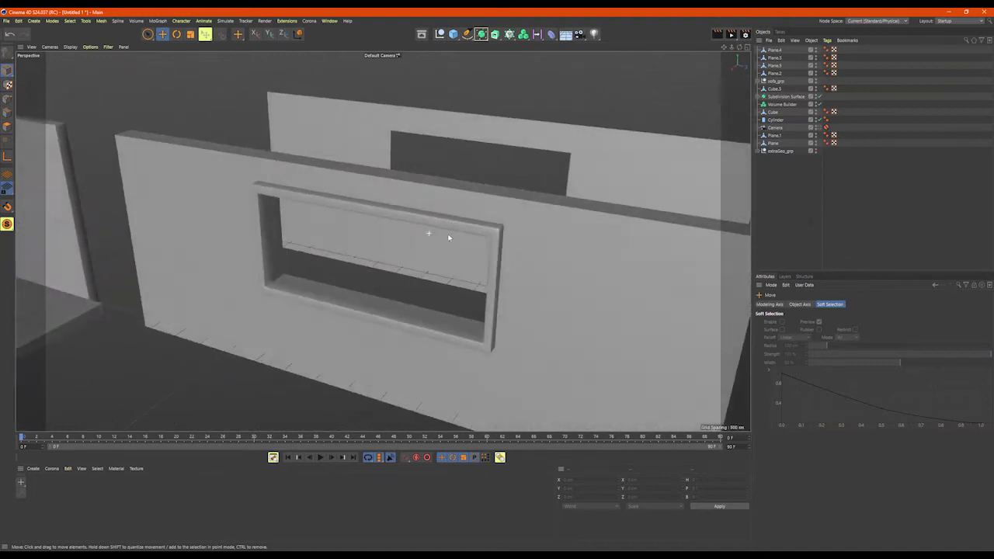
Select the 44 points along the original wall's left window edge and shift them about 800 cm toward the opening's centre
left_click(533, 257)
mouse_move(533, 257)
left_mouse_down("alt")
mouse_move(512, 272)
mouse_move(551, 254)
left_mouse_up("alt")
left_click(7, 100)
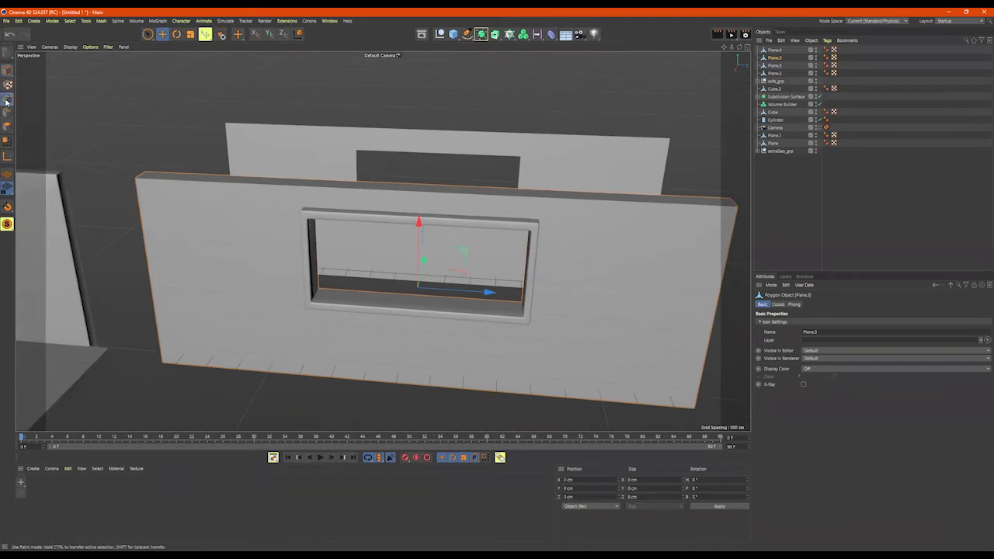
left_click(148, 35)
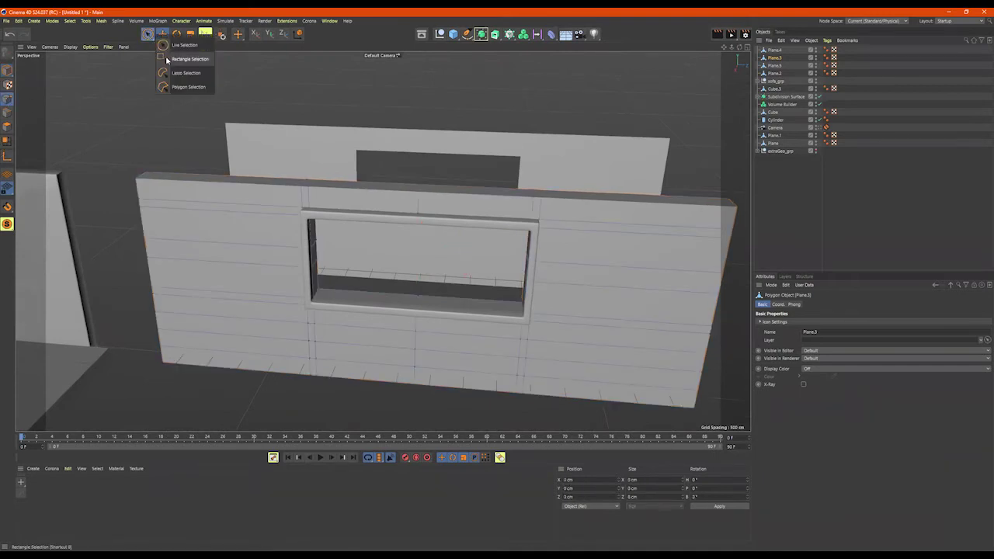
left_click(165, 56)
scroll(236, 195, "down", 5)
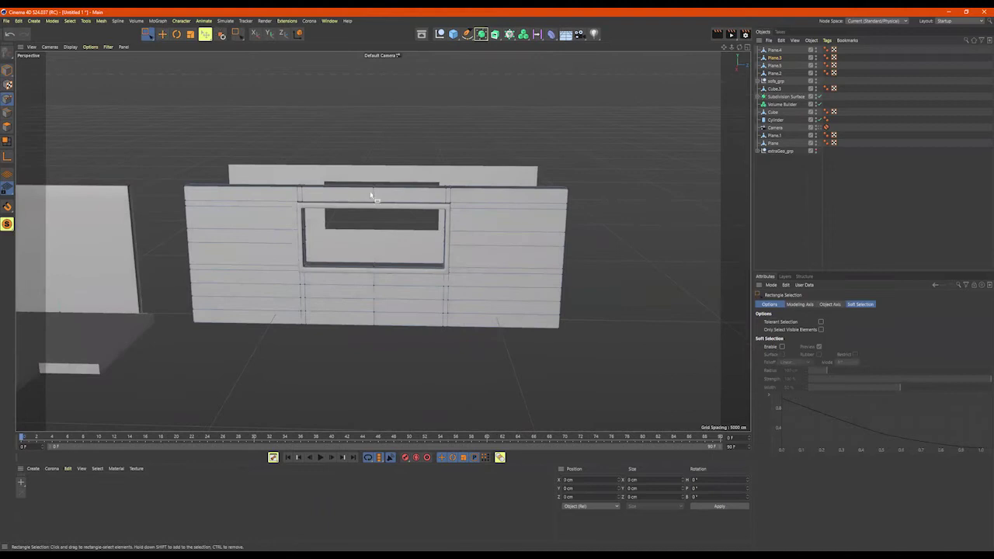
left_click_drag(329, 159, 262, 371)
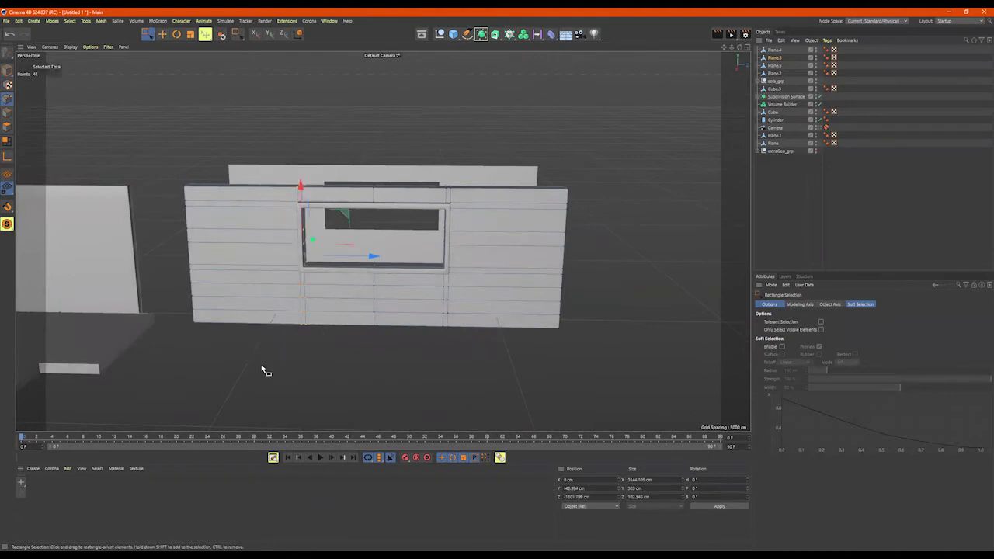
mouse_move(384, 262)
left_mouse_down()
mouse_move(406, 266)
mouse_move(371, 277)
left_mouse_up()
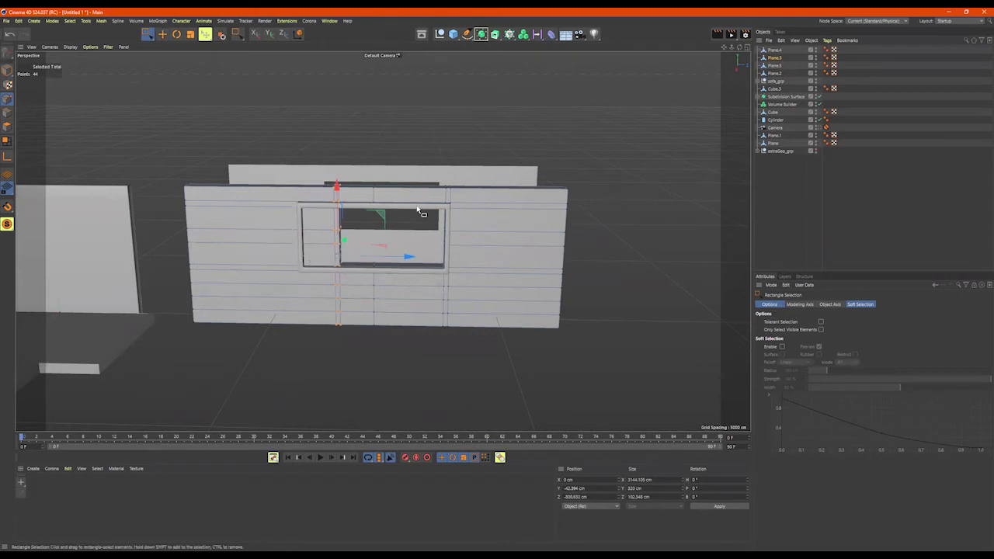
left_click(387, 212)
key("9")
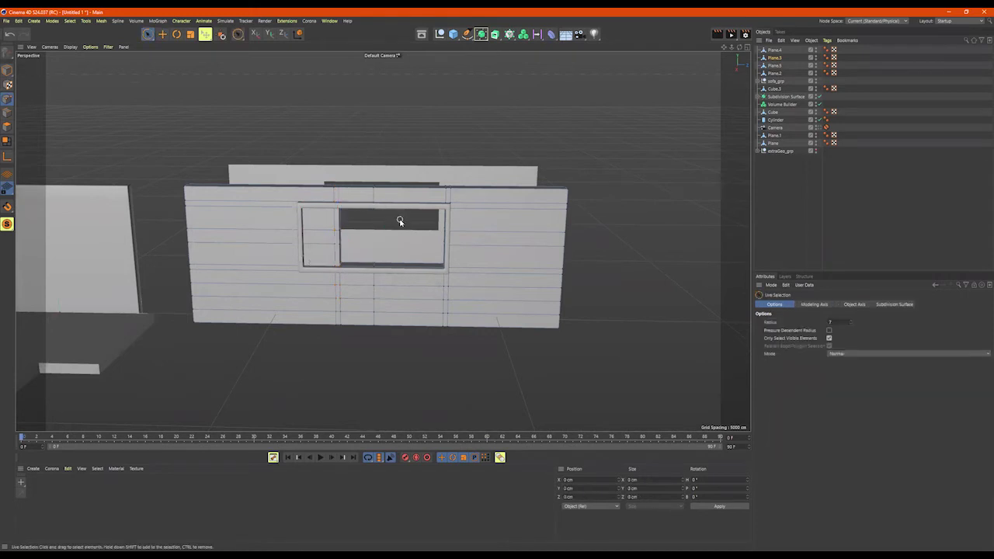
left_click_drag(417, 231, 277, 262, "alt")
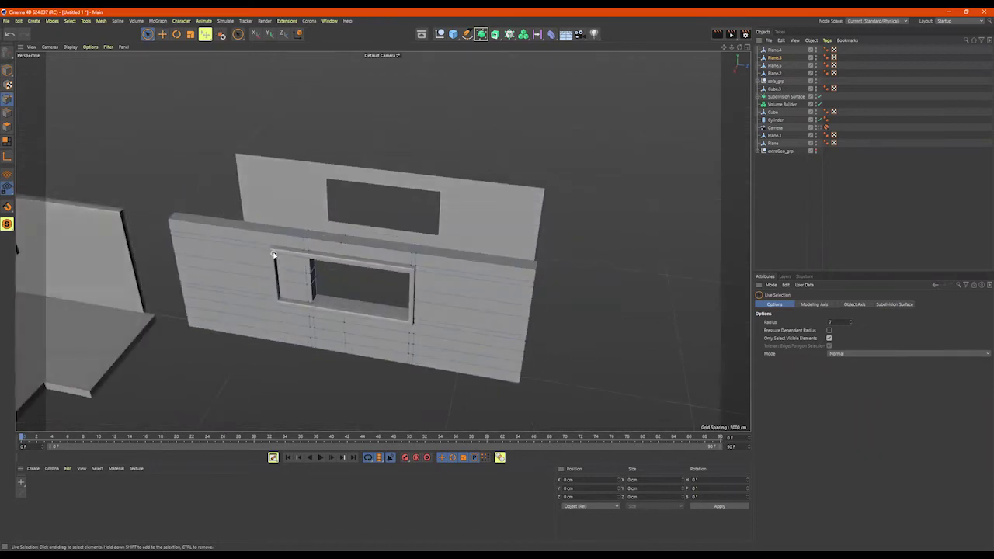
Select the window frame's 160 left-side points and shift them inward to fit the narrowed opening in the thickened wall
key("Return")
left_click(242, 223)
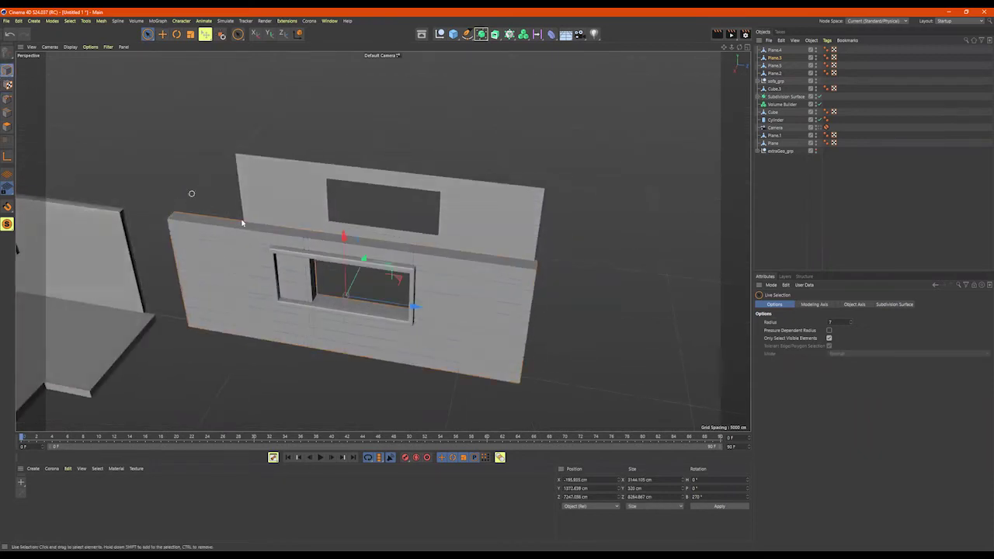
left_click(295, 257, "shift")
left_click_drag(360, 298, 337, 284, "alt")
left_click(571, 364)
left_click(401, 335)
left_click(7, 101)
left_click_drag(149, 34, 169, 61)
left_click_drag(292, 218, 302, 328, "alt")
left_click_drag(337, 280, 374, 284)
right_click_drag(378, 258, 433, 254, "alt")
left_click_drag(377, 255, 364, 243, "alt")
left_click_drag(339, 275, 337, 275)
right_click_drag(403, 268, 366, 272, "alt")
left_click_drag(366, 272, 347, 313, "alt")
middle_click_drag(244, 261, 329, 236, "alt")
right_click_drag(328, 237, 313, 236, "alt")
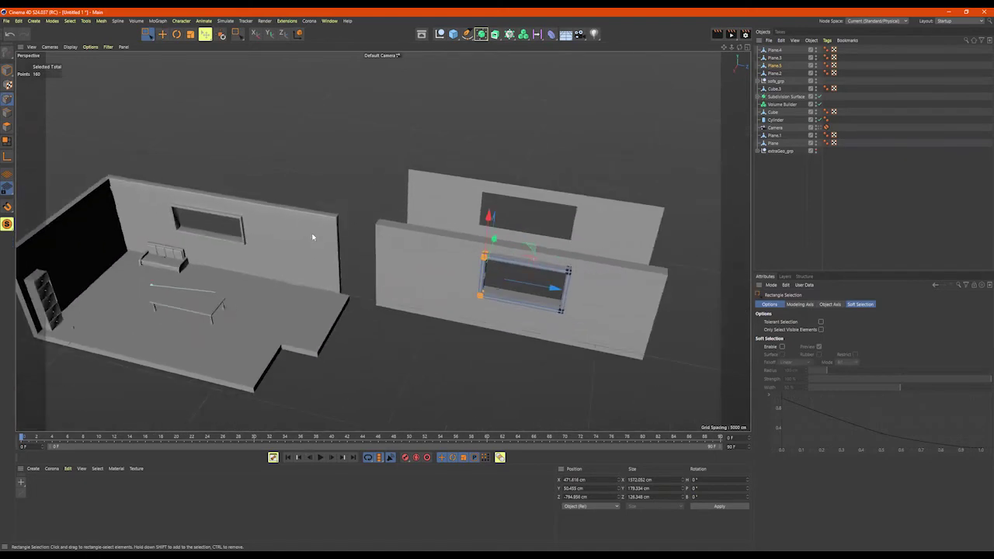
Move the room's existing window wall out of the room, well behind the floor
left_click(7, 70)
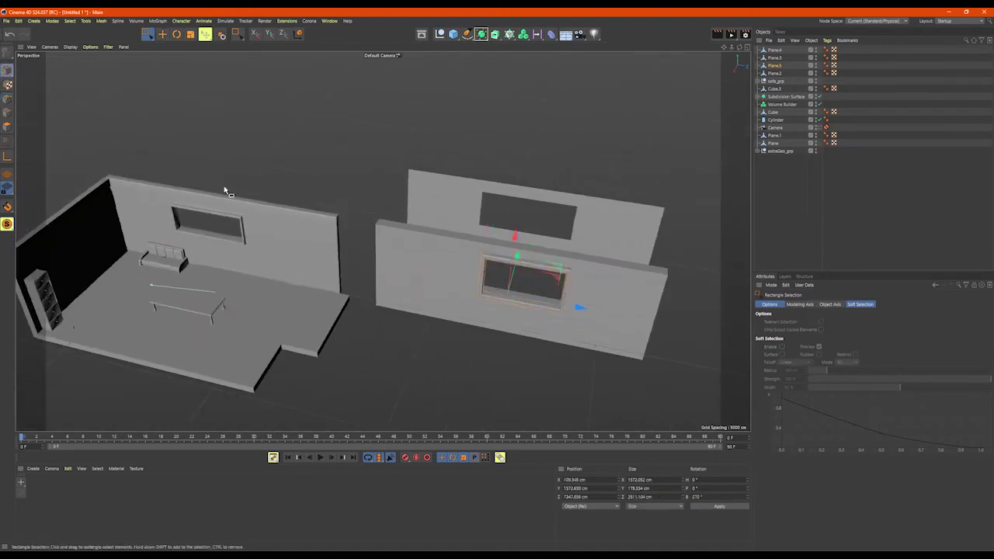
left_click(295, 223)
left_click_drag(255, 201, 377, 69)
Group the thickened wall with its window frame and name the group wallWindow_grp
left_click(503, 265)
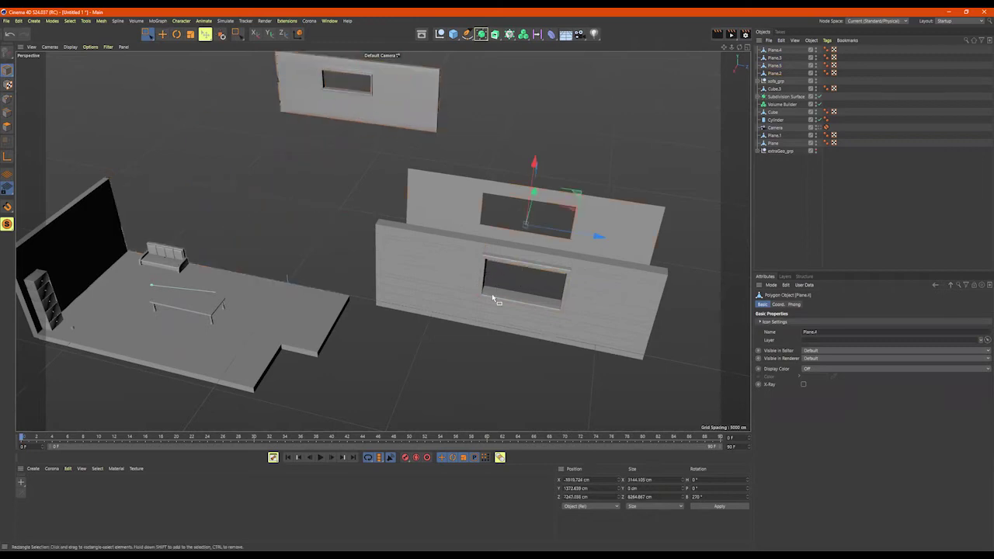
left_click_drag(493, 297, 532, 332, "alt")
left_click_drag(579, 262, 447, 140)
left_click_drag(448, 140, 671, 132, "alt")
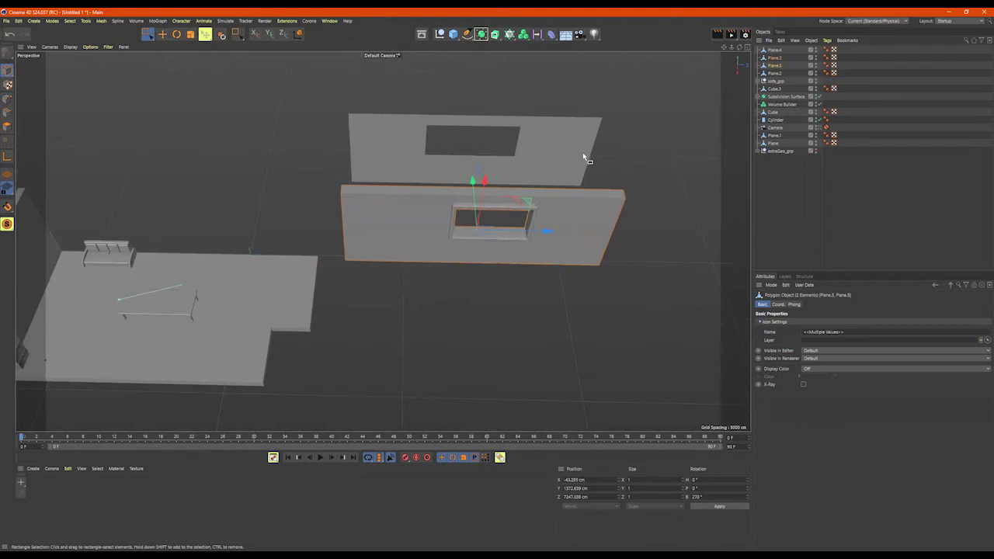
key("alt+g")
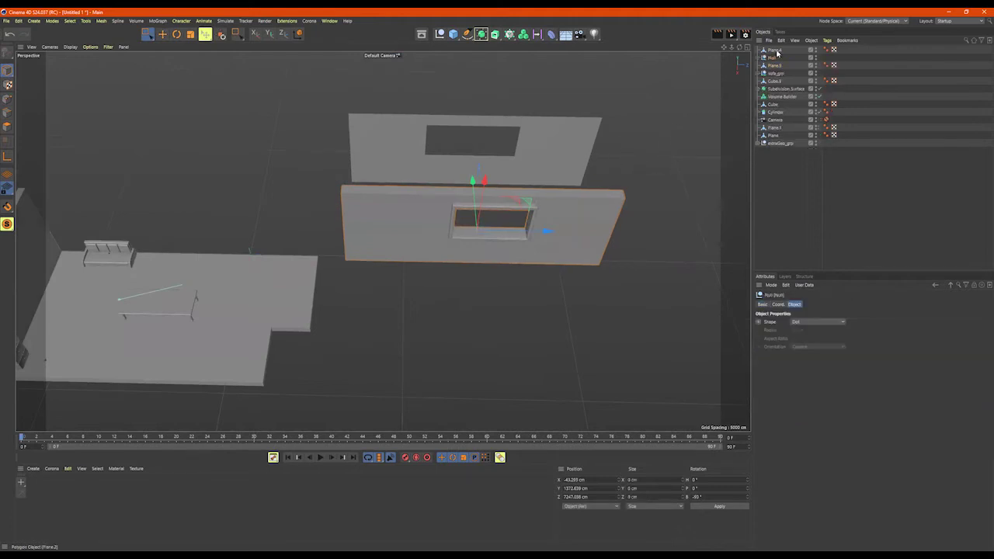
double_click(772, 58)
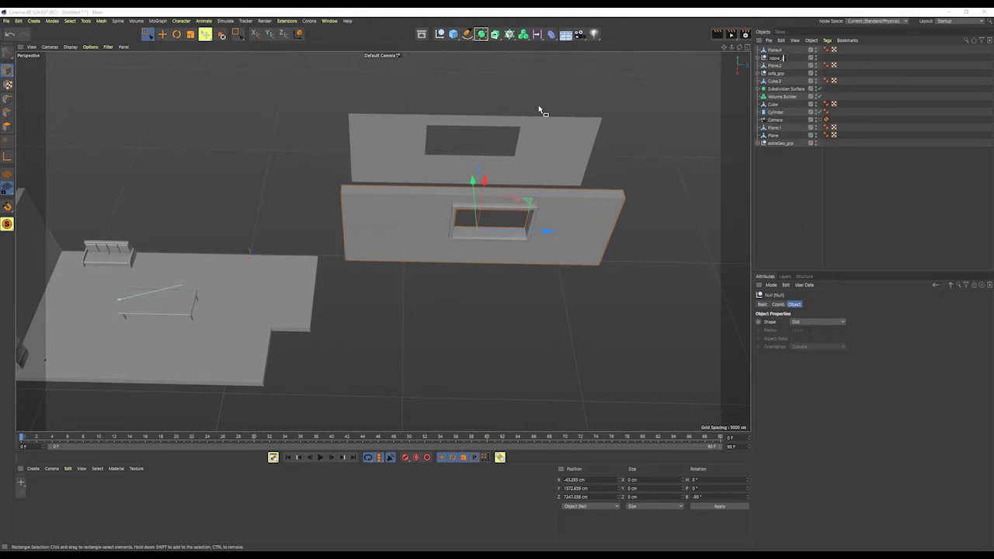
type("wallWindow_grp")
key("Return")
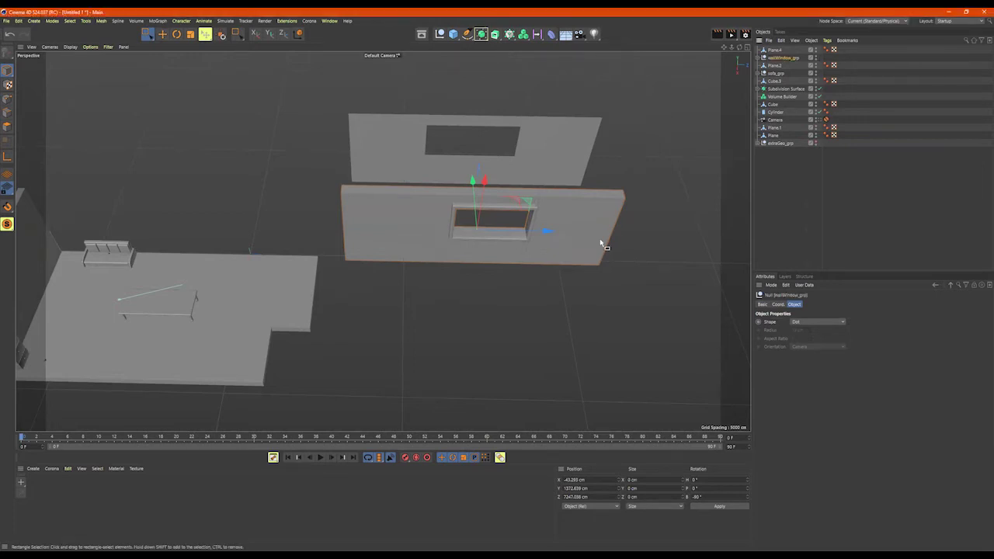
Move wallWindow_grp along Z to about -2091 cm into the room's empty wall position and inspect how it meets the adjoining wall
left_click_drag(546, 235, 337, 191)
scroll(398, 211, "up", 3)
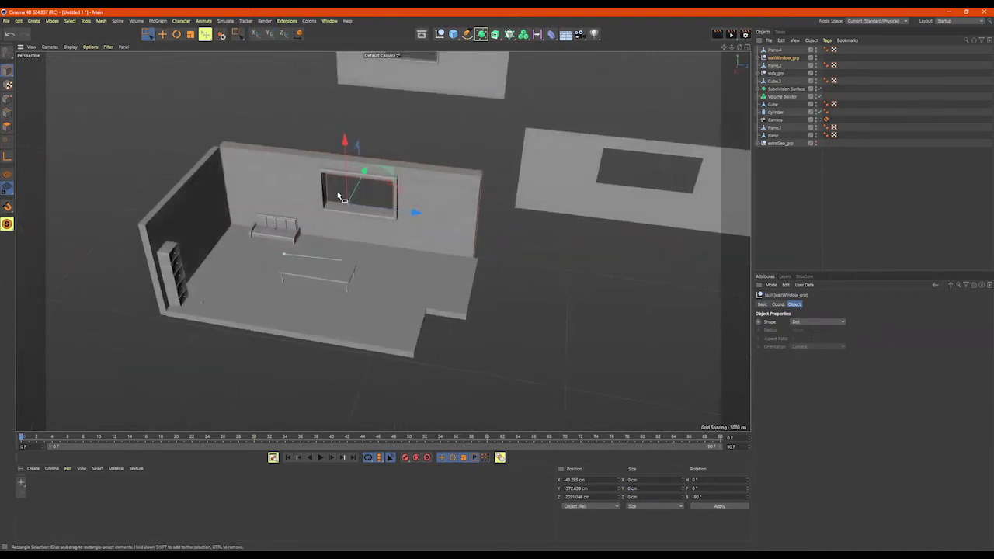
scroll(350, 190, "up", 3)
left_click_drag(412, 203, 264, 197, "alt")
left_click(329, 162)
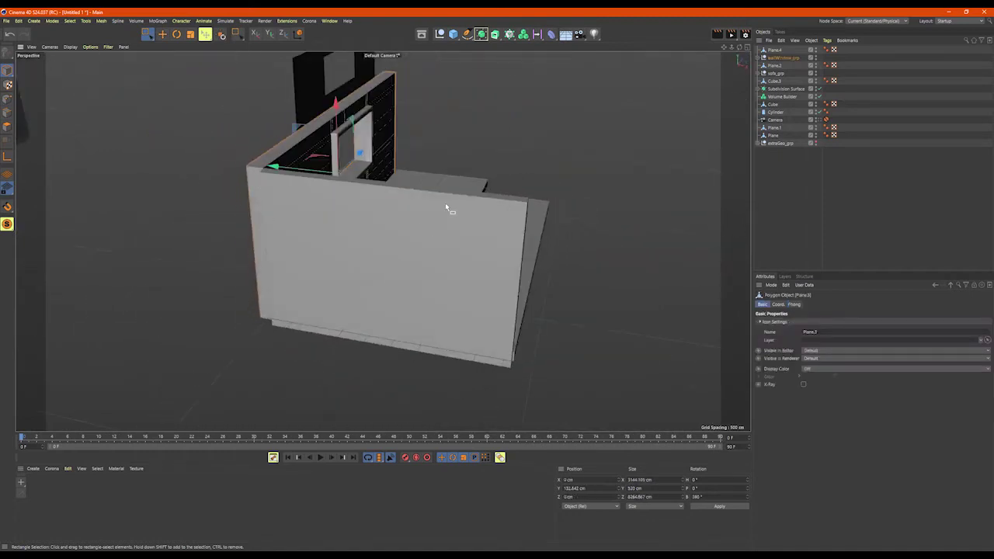
left_click_drag(447, 208, 333, 219, "alt")
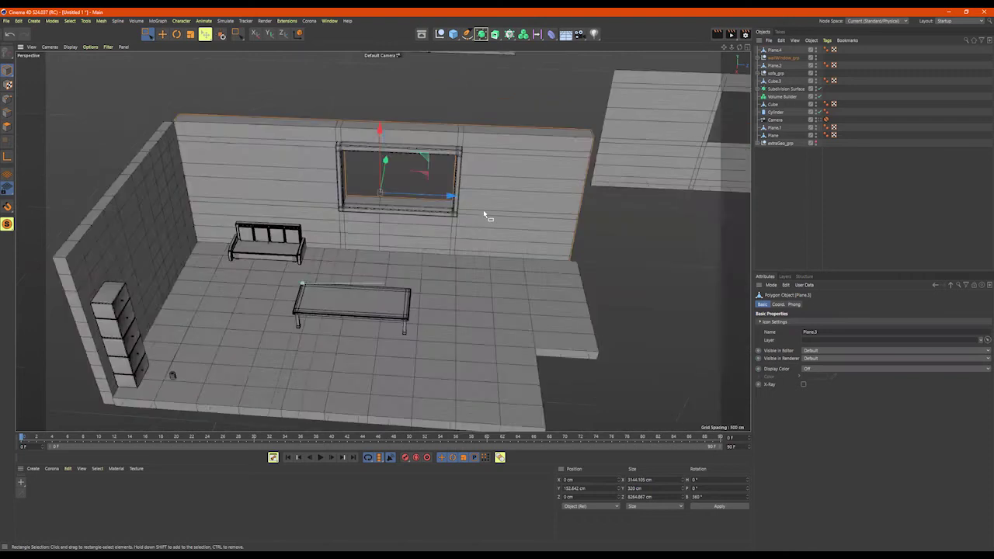
left_click_drag(435, 194, 507, 132, "alt")
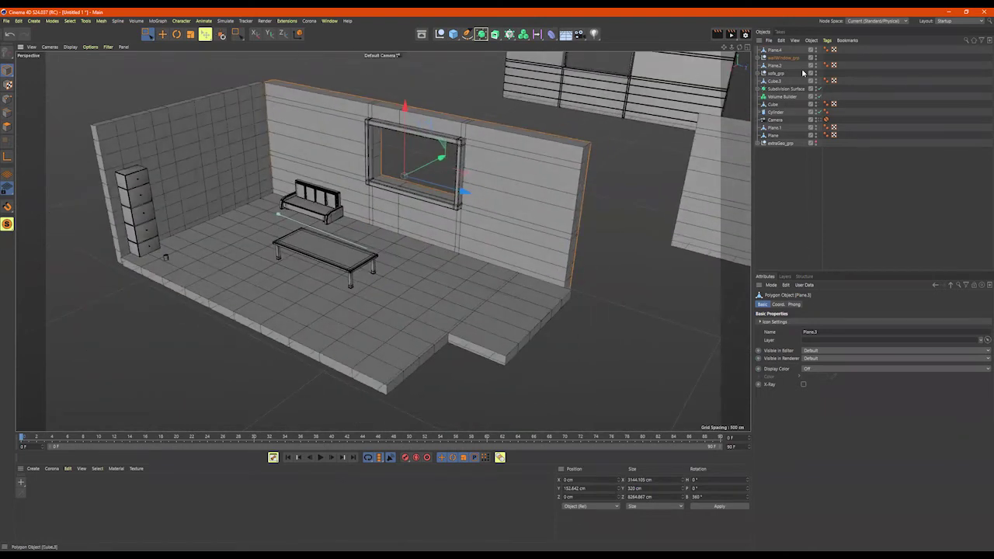
Look through the isometric scene camera, scale sofa_grp up slightly and raise it to about Y 306 cm
left_click(777, 120)
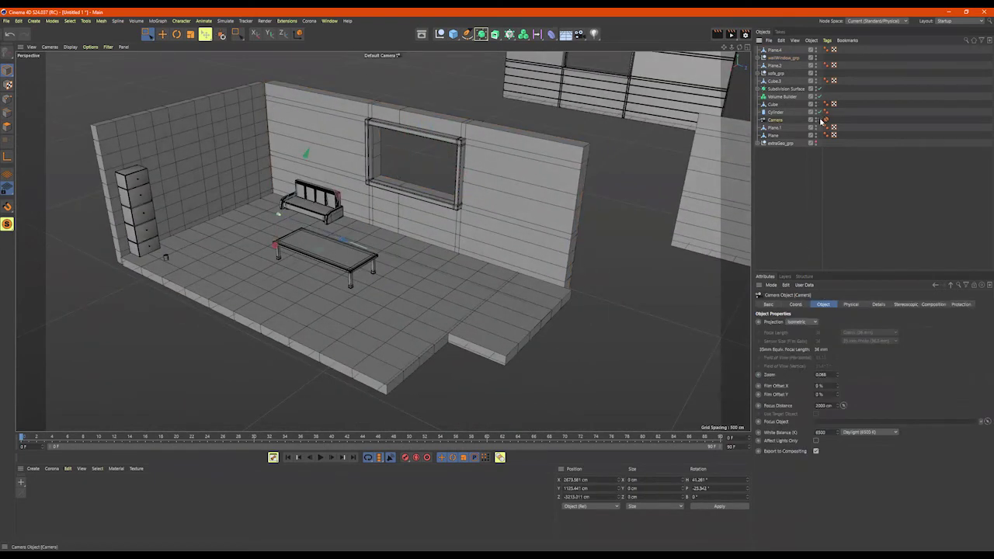
left_click(821, 120)
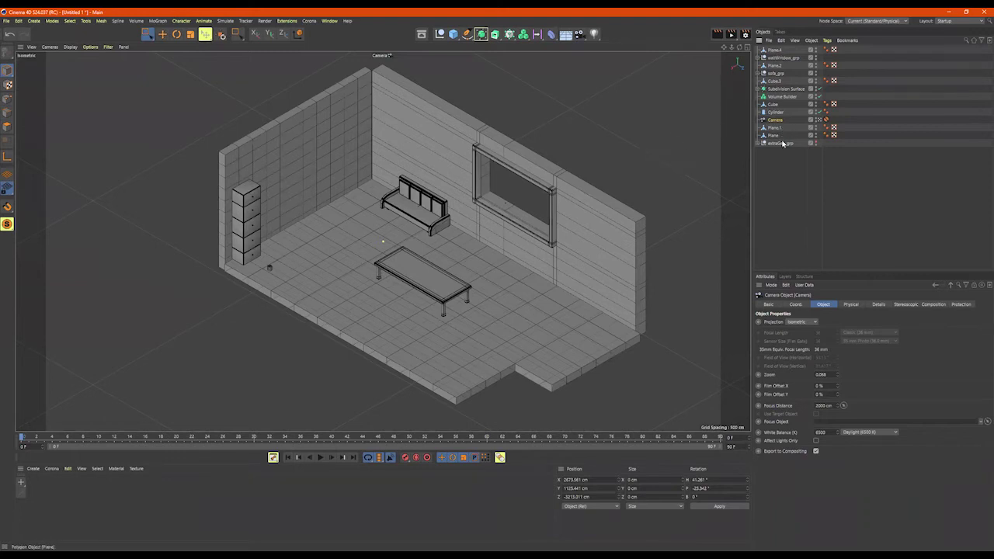
left_click(777, 74)
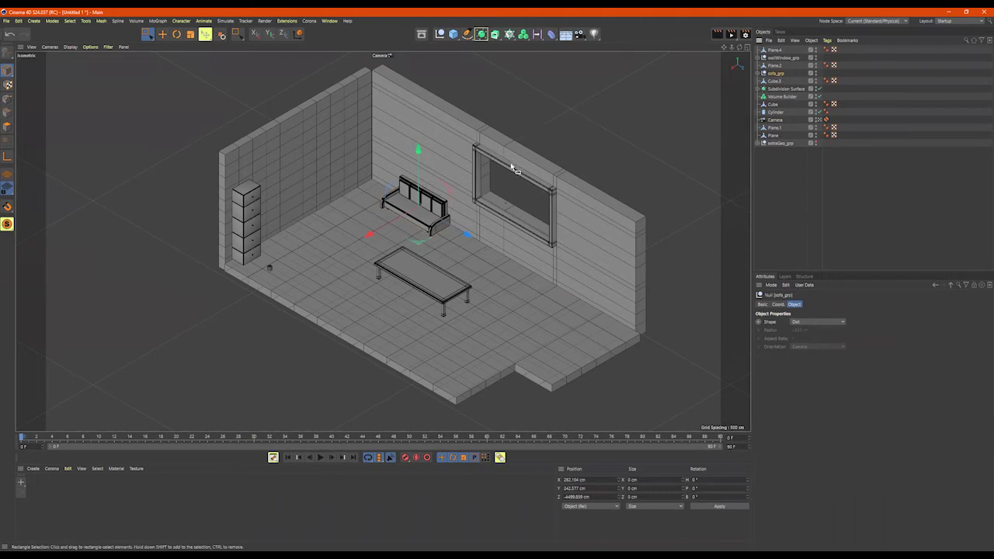
key("t")
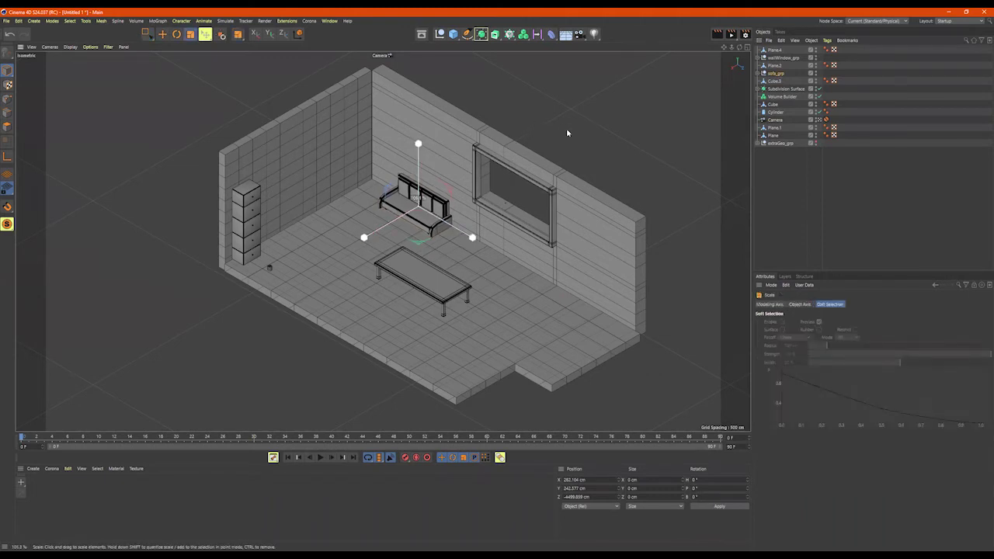
key("e")
left_click_drag(421, 153, 420, 151)
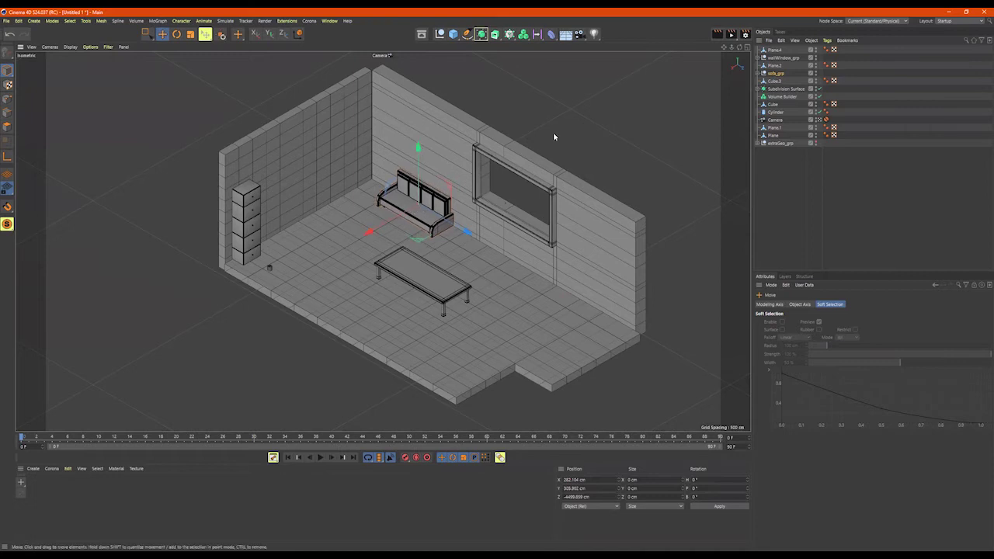
Select the four leg cylinders inside sofa_grp and lower them toward the floor in the front view
middle_click(480, 176)
scroll(527, 371, "up", 10)
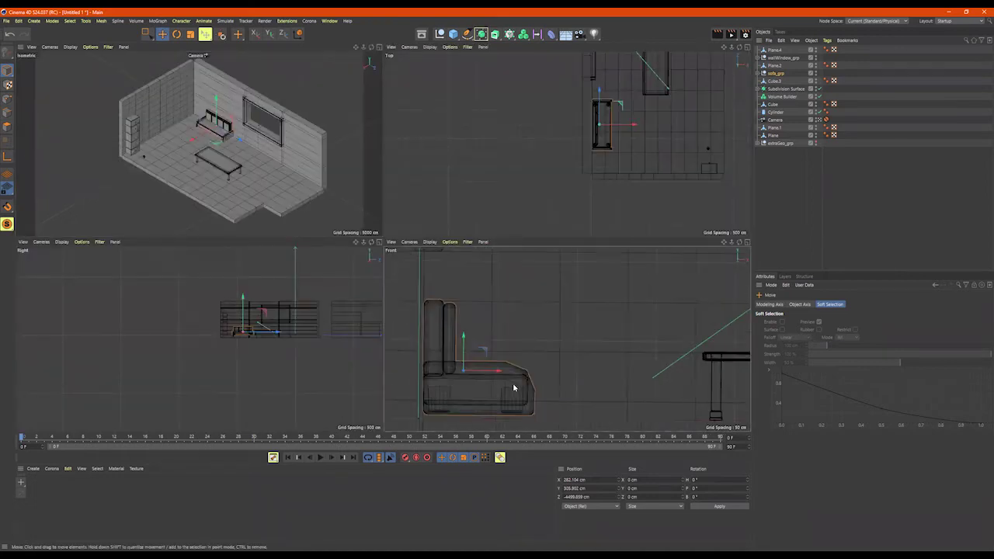
middle_click_drag(615, 298, 600, 317)
left_click(471, 360)
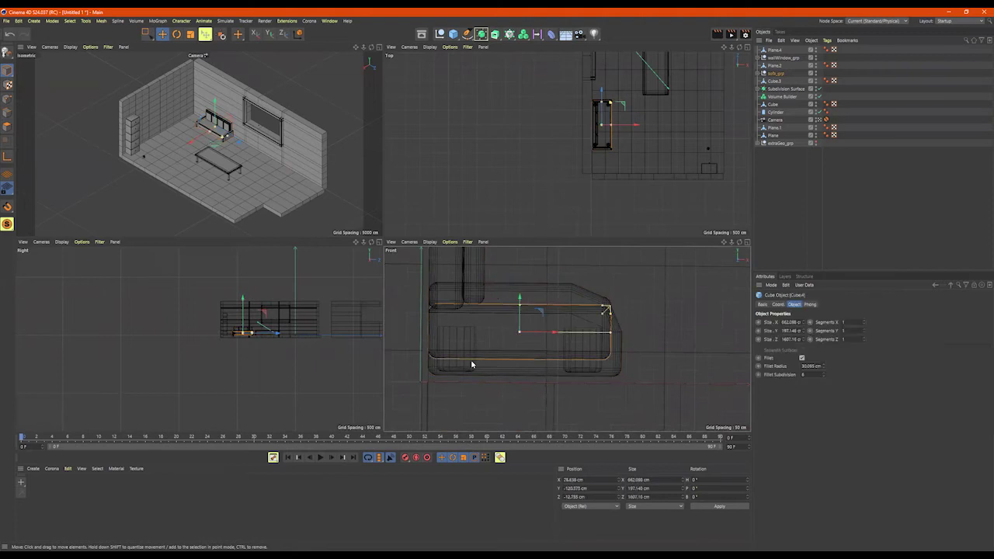
left_click(659, 372)
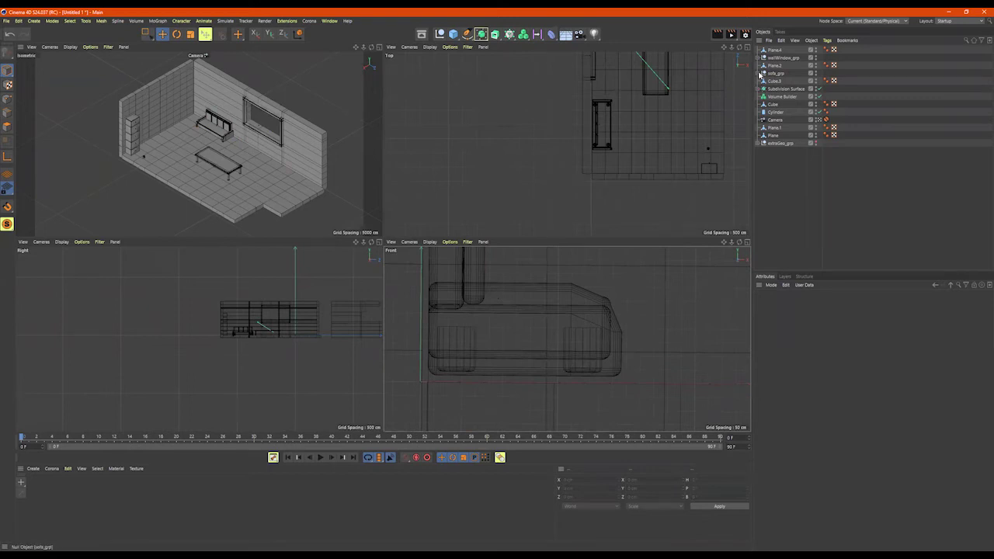
left_click(759, 74)
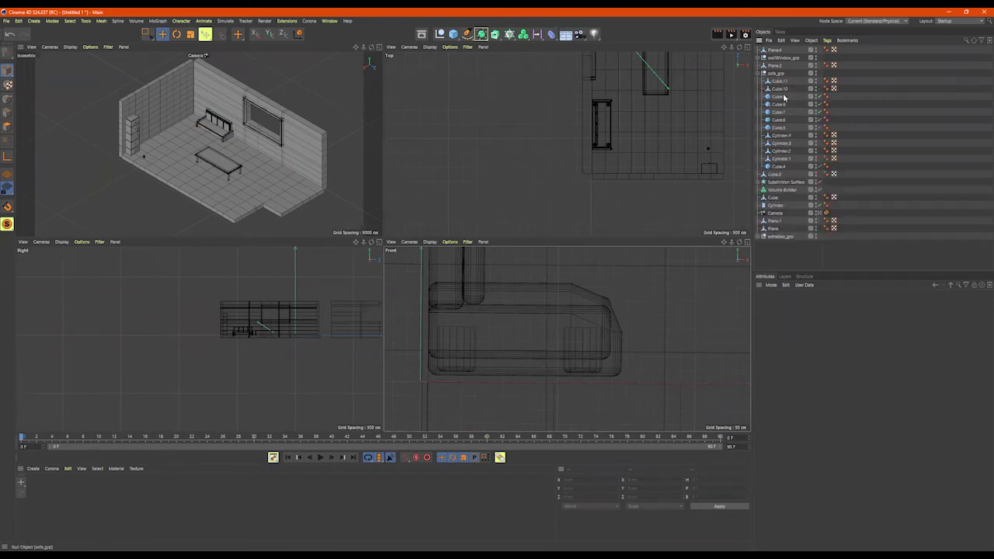
left_click(784, 136)
left_click(785, 160, "shift")
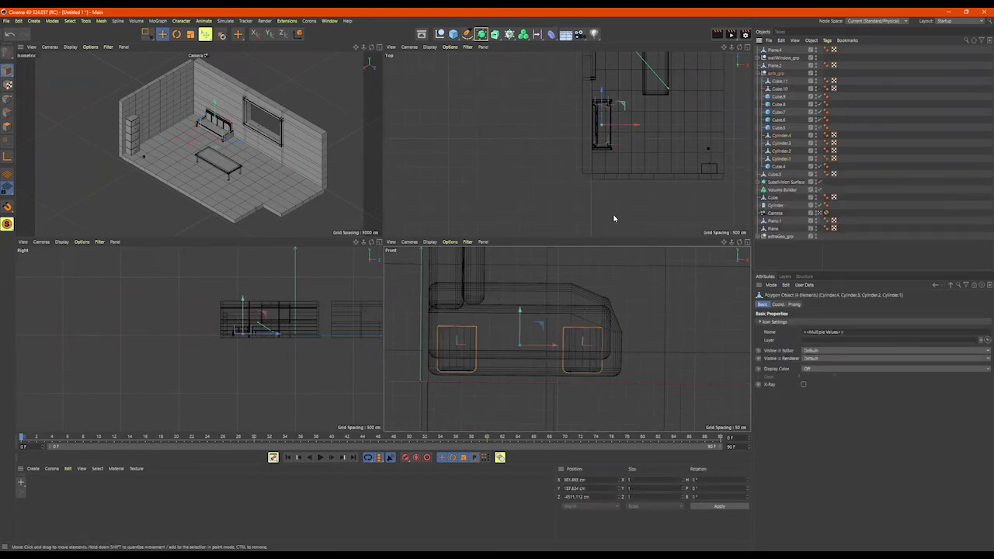
left_click_drag(520, 311, 520, 324)
middle_click(301, 156)
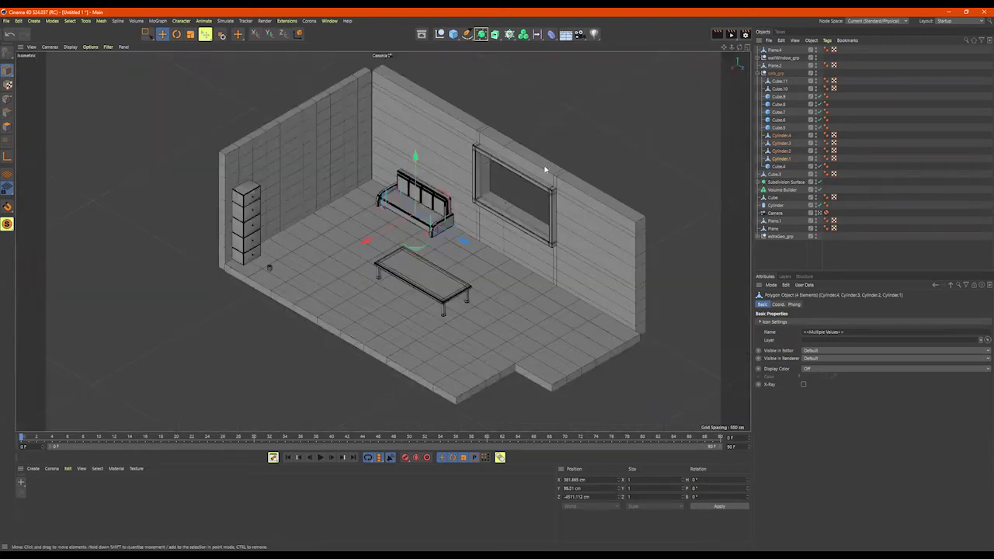
left_click(607, 122)
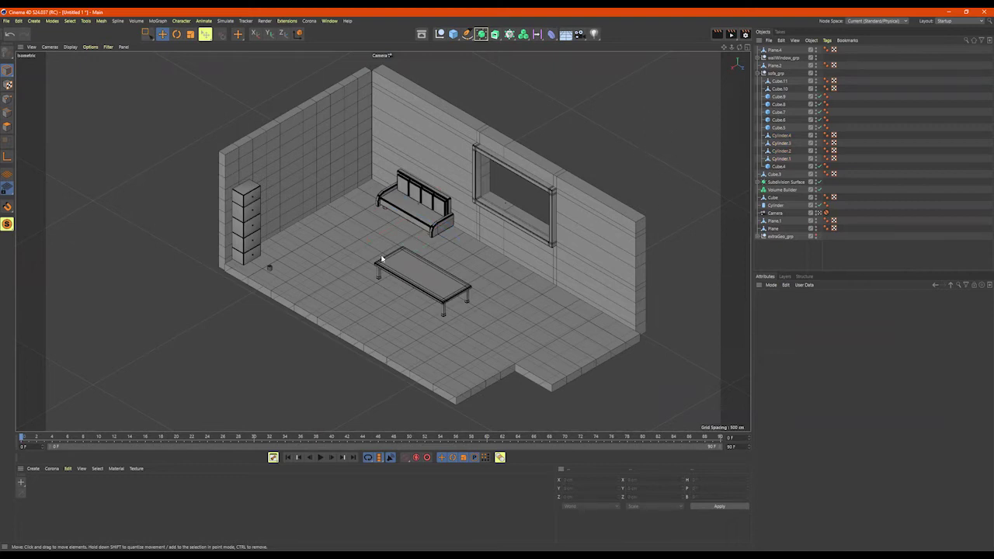
Leave the scene camera view and scale the coffee table down uniformly to about 740 × 352 × 1764 cm
left_click(819, 214)
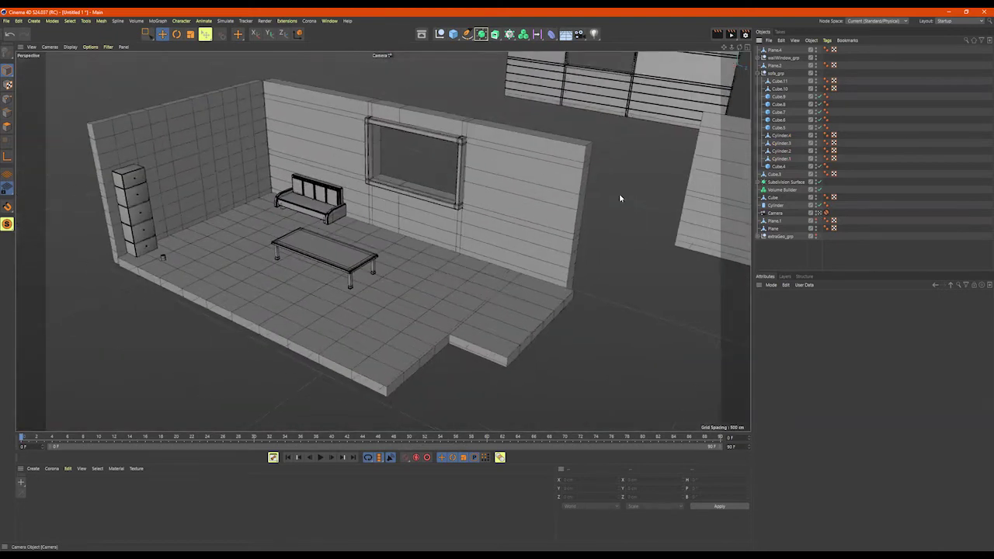
scroll(619, 193, "down", 2)
left_click_drag(531, 202, 367, 235, "alt")
left_click(378, 249)
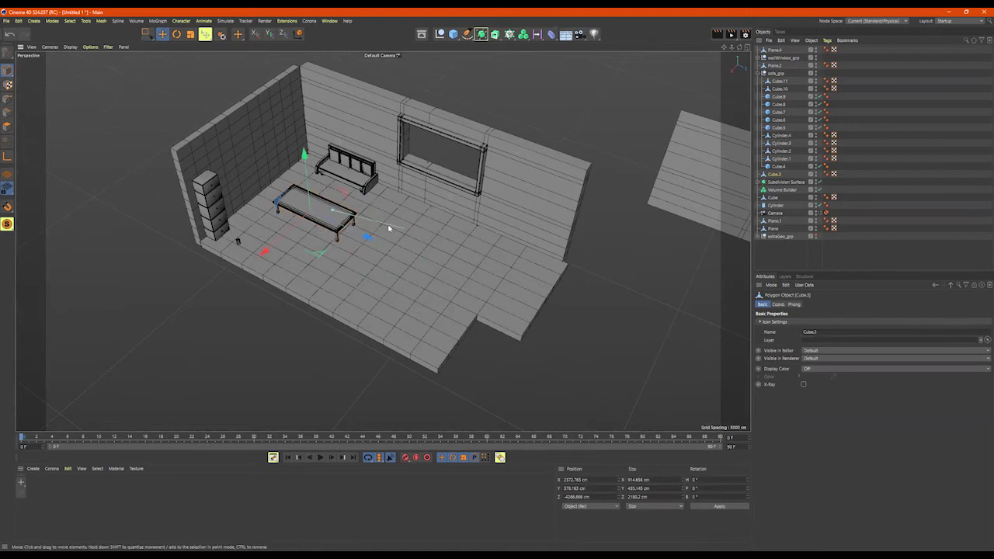
key("t")
key("e")
left_click_drag(428, 198, 308, 140, "alt")
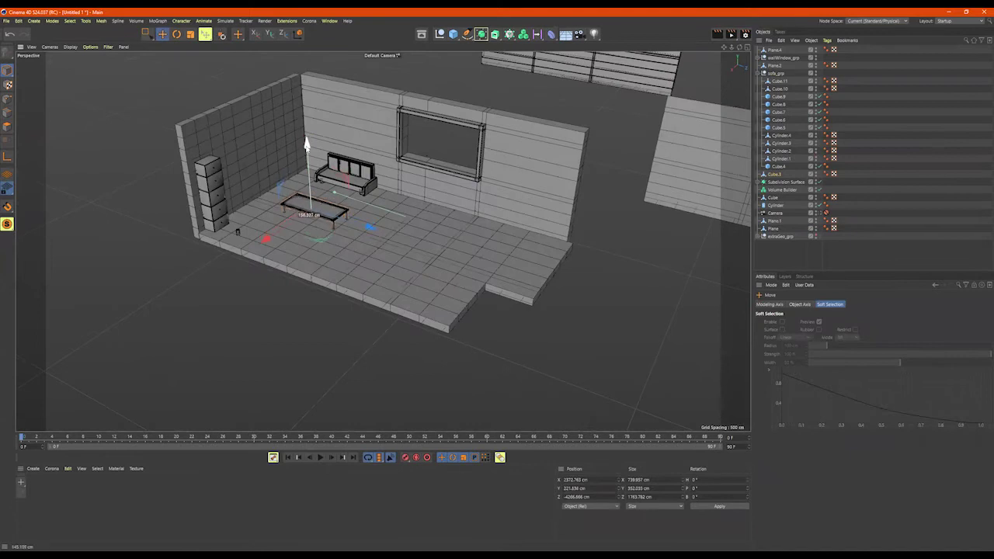
Raise the coffee table to about Y 305 cm in the front view
middle_click(488, 280)
scroll(636, 342, "down", 3)
key("o")
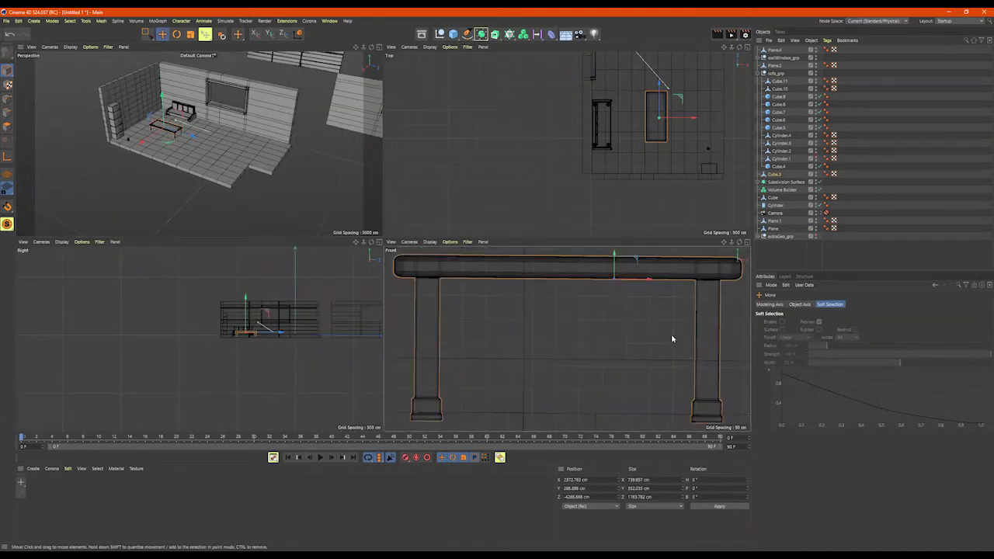
left_click_drag(615, 256, 615, 250)
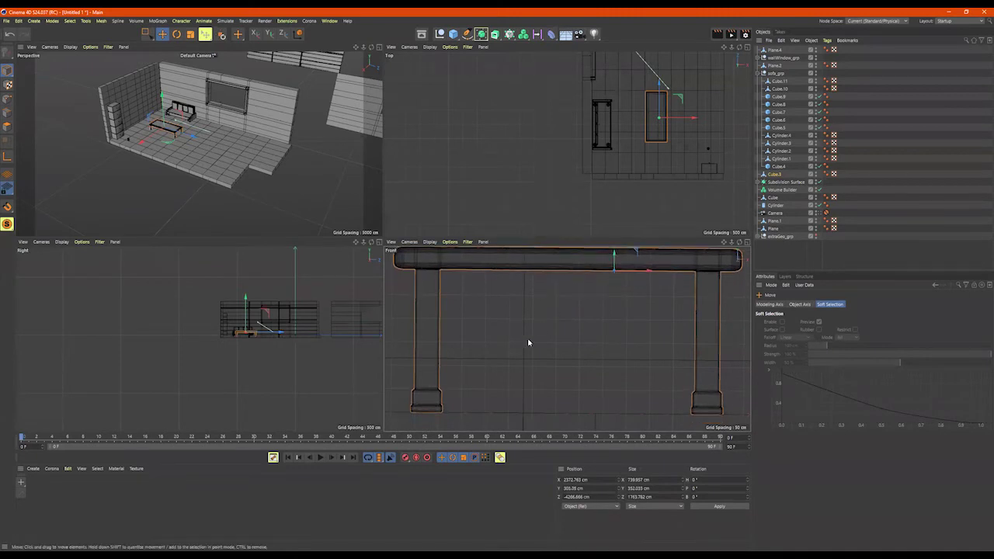
Move the coffee table's axis down to the foot of its right leg, at about X 2538 cm and Y 15 cm
scroll(571, 347, "down", 3)
middle_click_drag(603, 299, 570, 306, "alt")
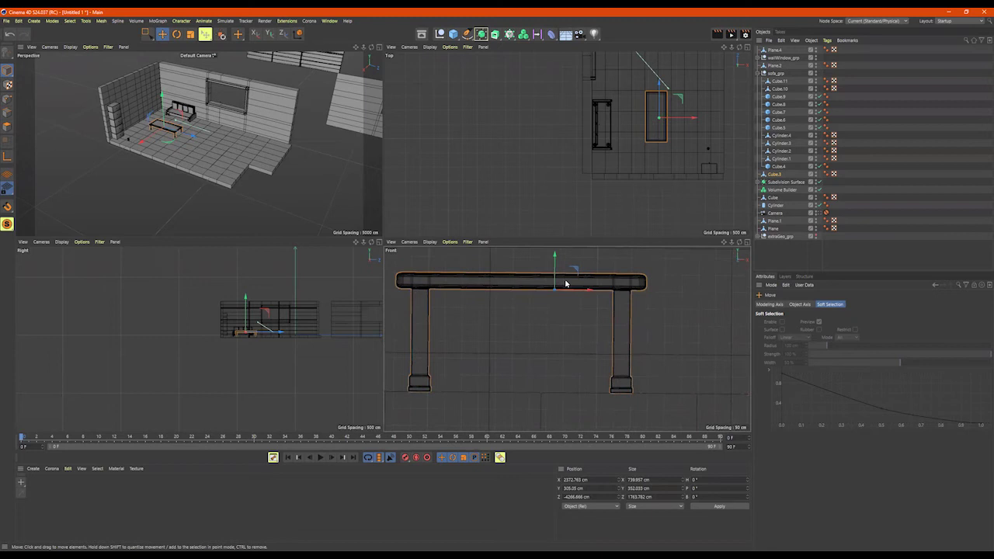
key("l")
left_click_drag(554, 256, 558, 351)
left_click_drag(588, 388, 639, 399)
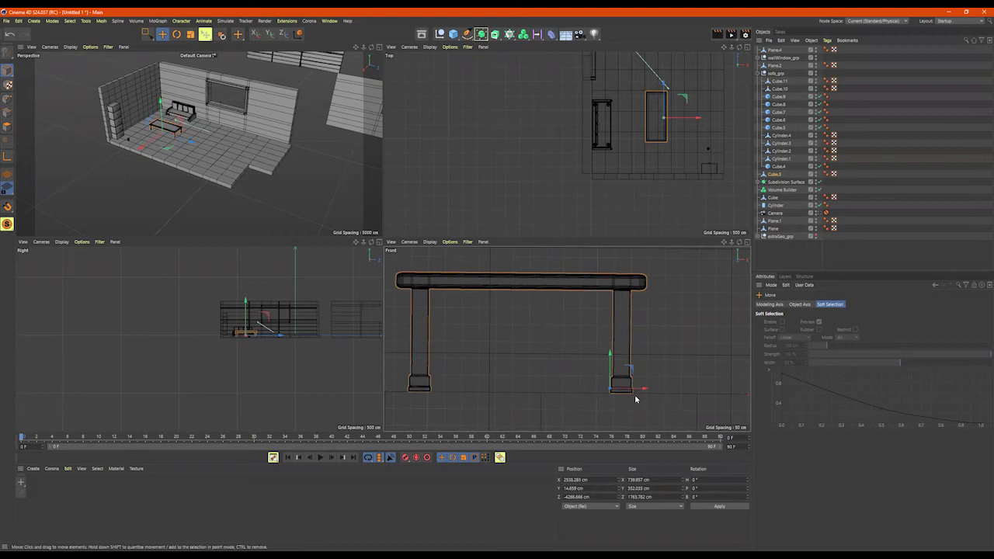
Nudge the coffee table vertically in a close-up front view so its feet rest on the floor, and return to the perspective view
scroll(636, 398, "up", 3)
middle_click_drag(642, 378, 528, 342, "alt")
right_click_drag(578, 347, 612, 346, "alt")
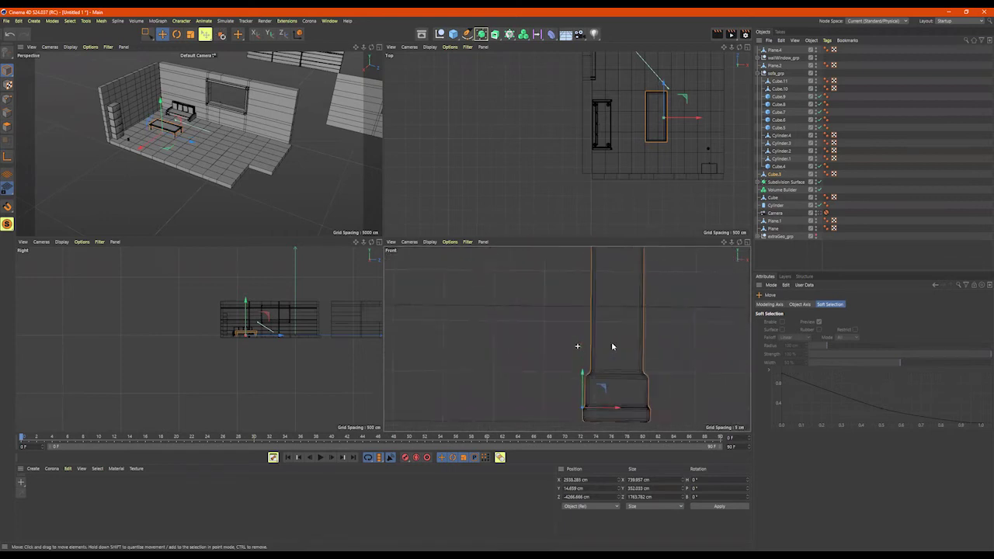
middle_click(612, 347)
scroll(590, 288, "up", 2)
scroll(529, 307, "up", 2)
scroll(529, 308, "up", 3)
middle_click_drag(536, 297, 480, 147)
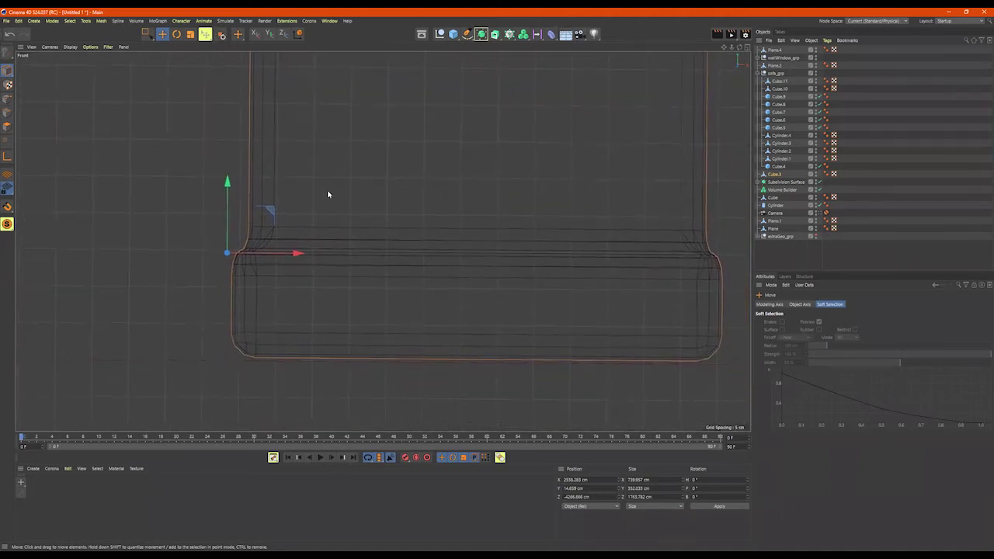
left_click_drag(227, 183, 227, 183)
middle_click(363, 189)
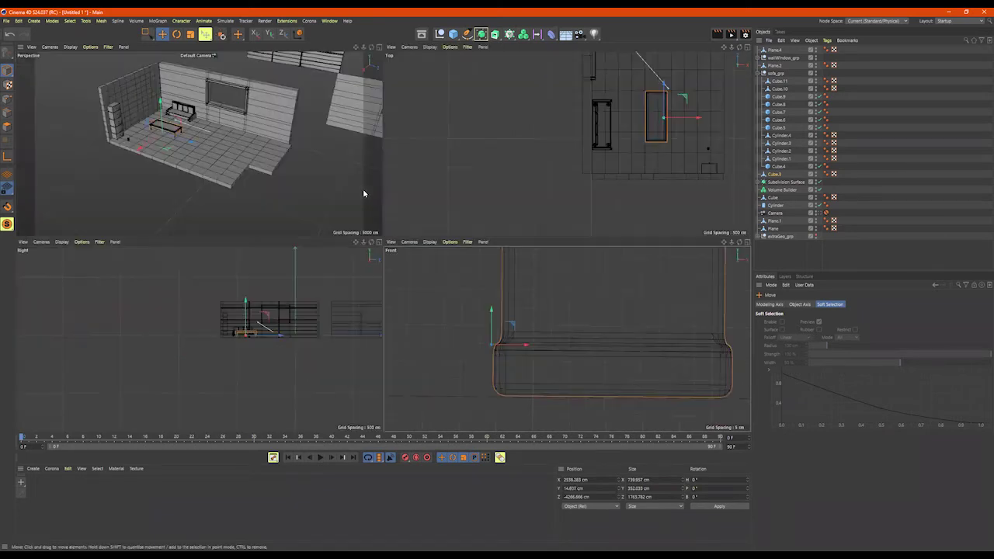
middle_click(284, 156)
scroll(328, 191, "up", 1)
scroll(389, 239, "up", 6)
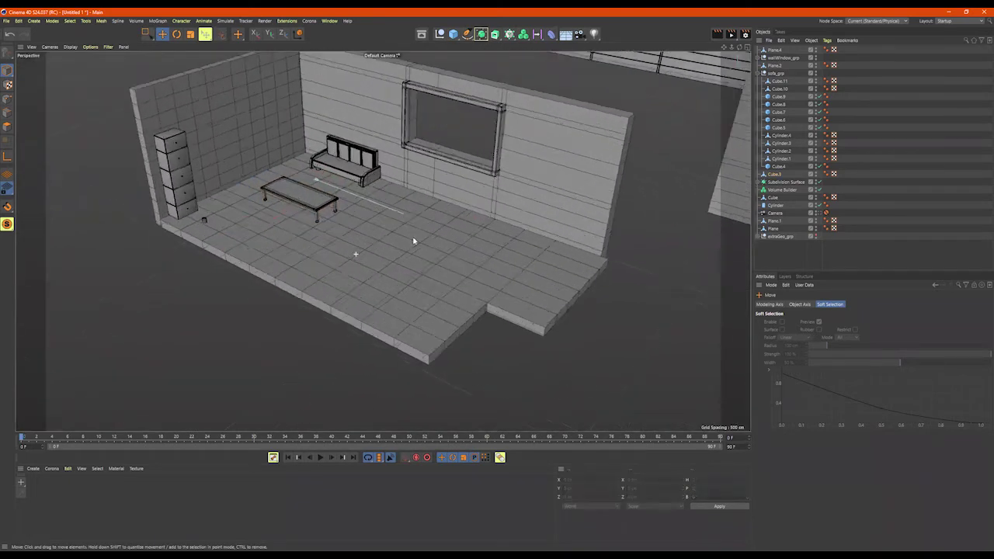
middle_click_drag(379, 238, 537, 336, "alt")
right_click_drag(362, 245, 543, 249, "alt")
left_click_drag(543, 248, 512, 234, "alt")
right_click_drag(512, 234, 389, 278, "alt")
left_click_drag(389, 278, 342, 393, "alt")
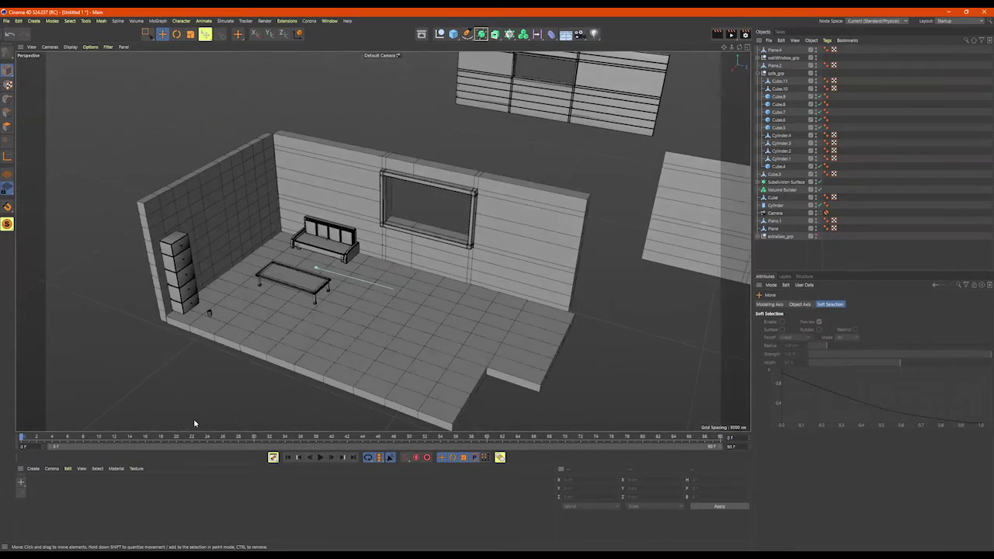
scroll(541, 259, "up", 5)
scroll(505, 252, "down", 6)
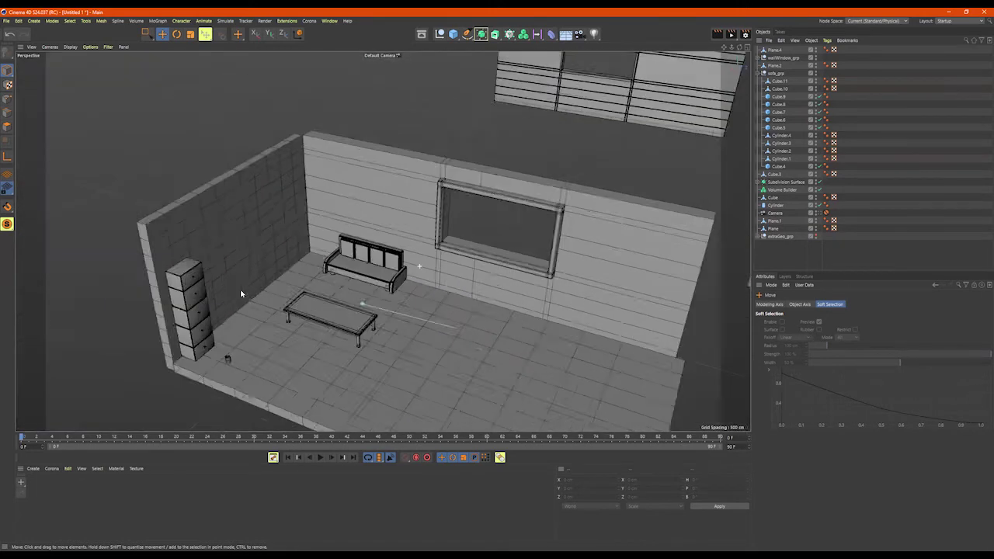
Create a new material and name it sofa_blue
double_click(43, 484)
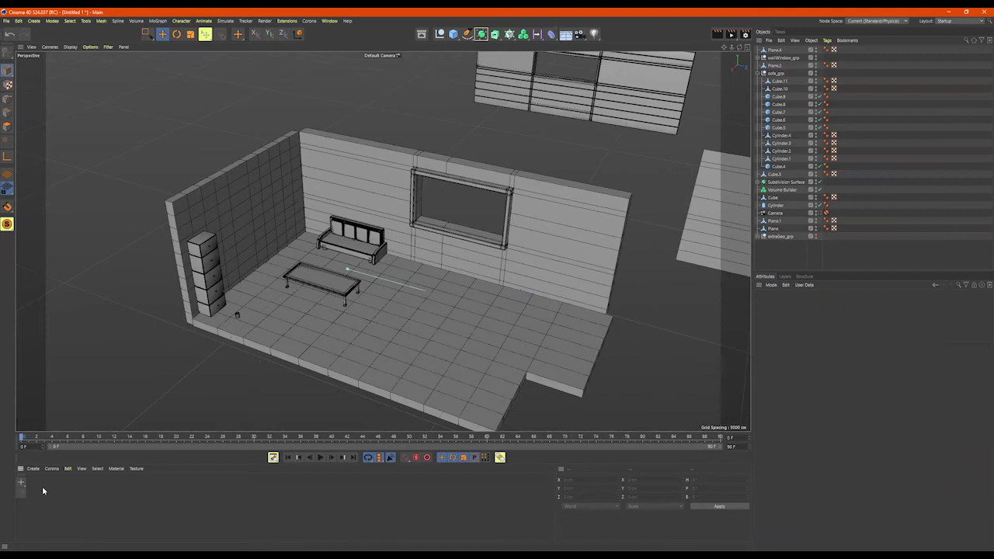
double_click(37, 484)
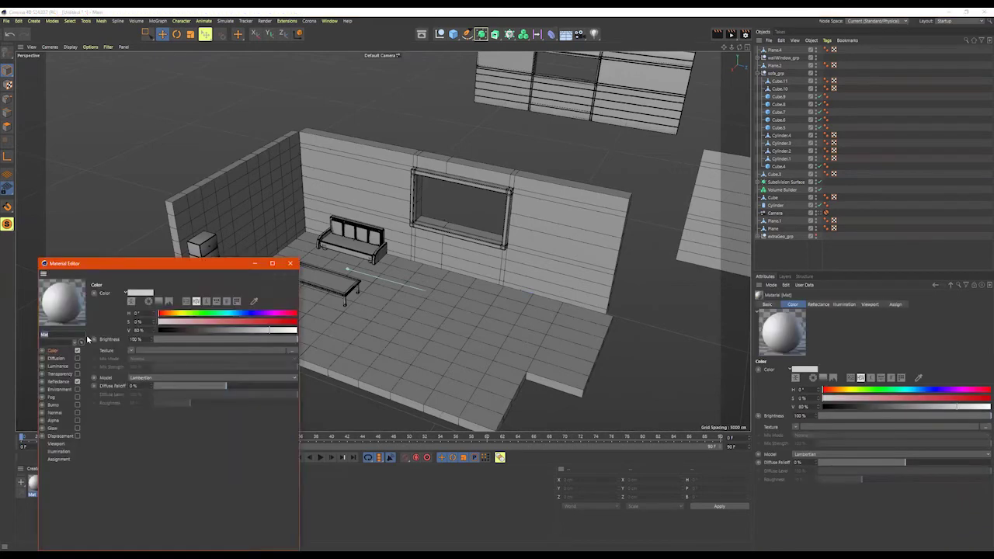
key("BackSpace")
type("sofa_blue")
key("Return")
left_click(34, 486)
Assign the sofa_blue material to the whole sofa_grp group
left_click_drag(309, 423, 349, 246)
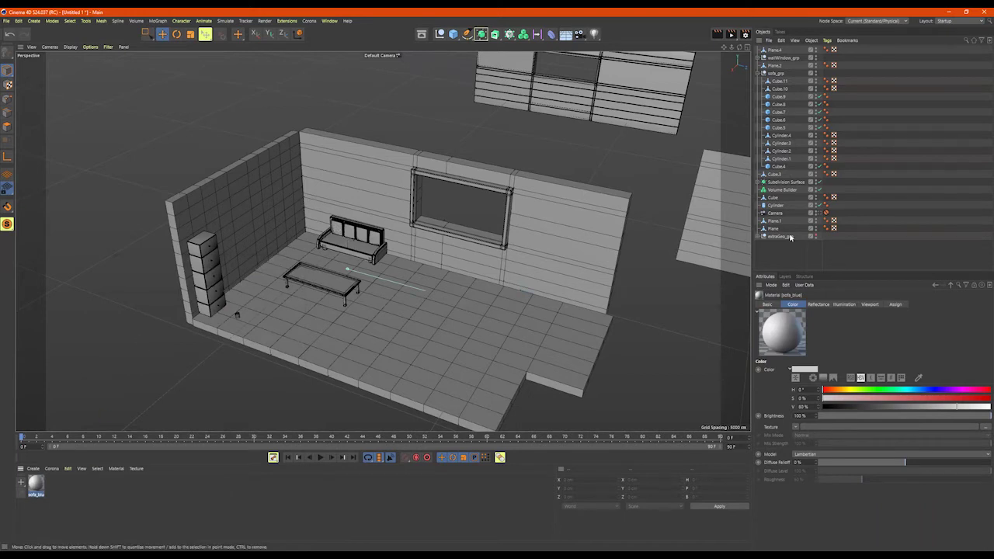
left_click(776, 74)
left_click(759, 73)
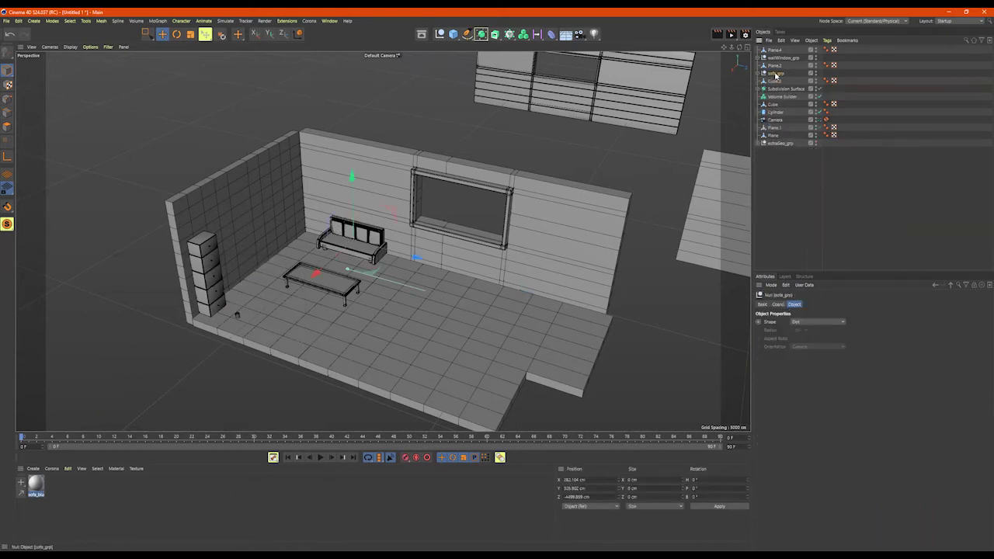
left_click_drag(25, 488, 781, 75)
left_click_drag(333, 273, 335, 276, "alt")
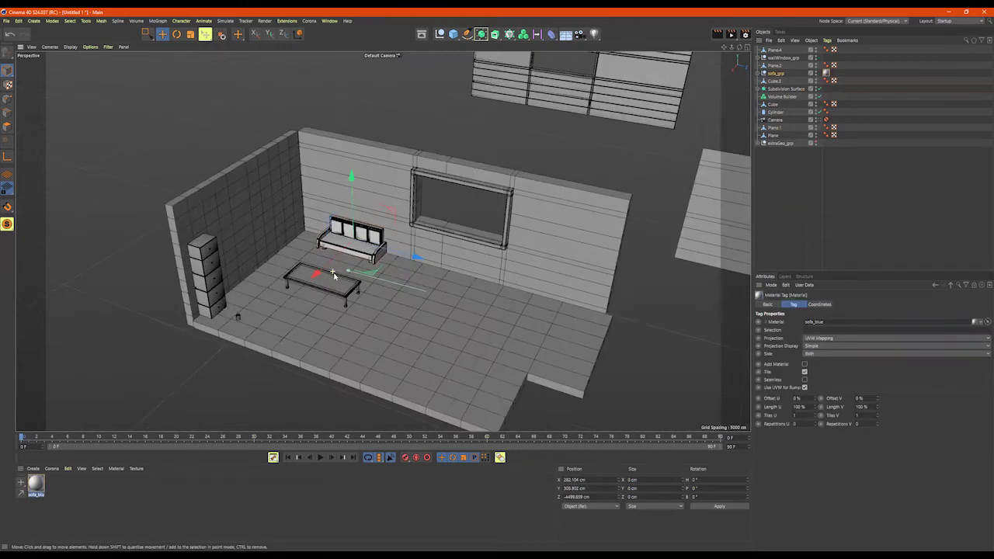
Group the four cylinder legs inside sofa_grp and name the new group legs
left_click(758, 74)
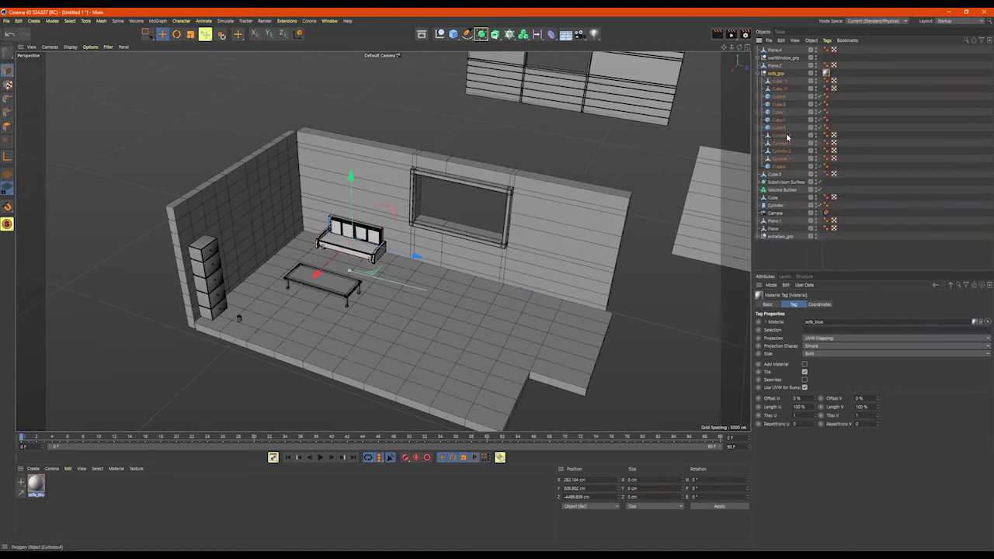
left_click(782, 136)
left_click(781, 159, "shift")
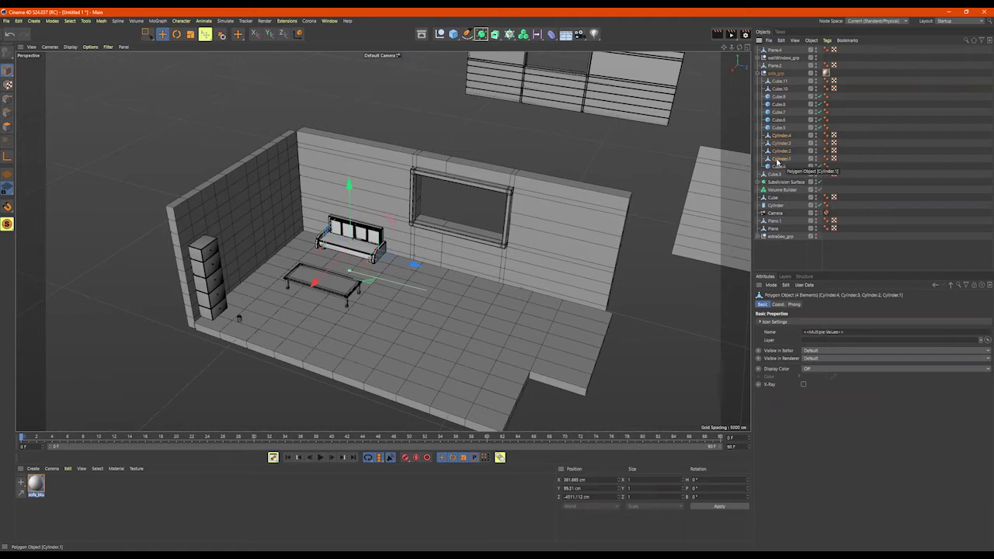
key("alt+g")
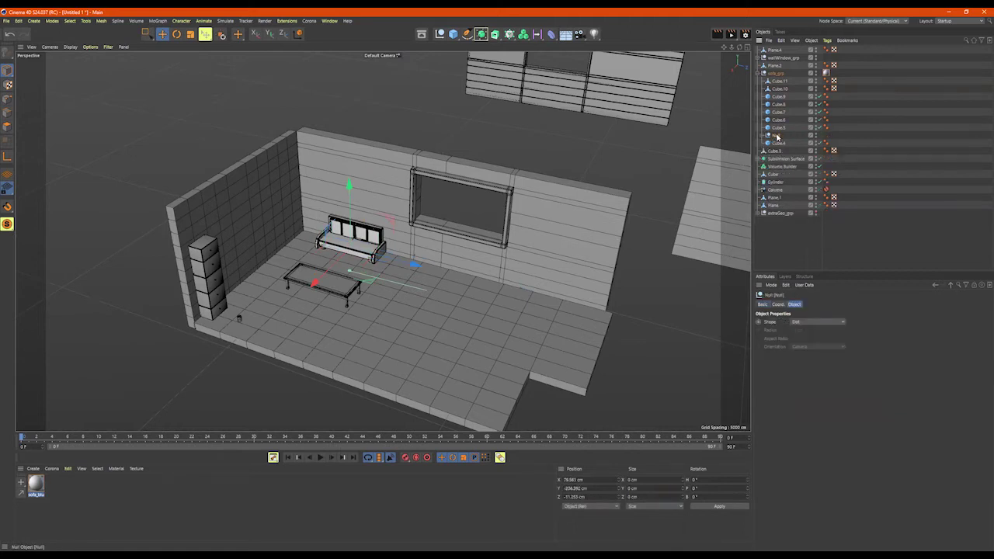
double_click(777, 136)
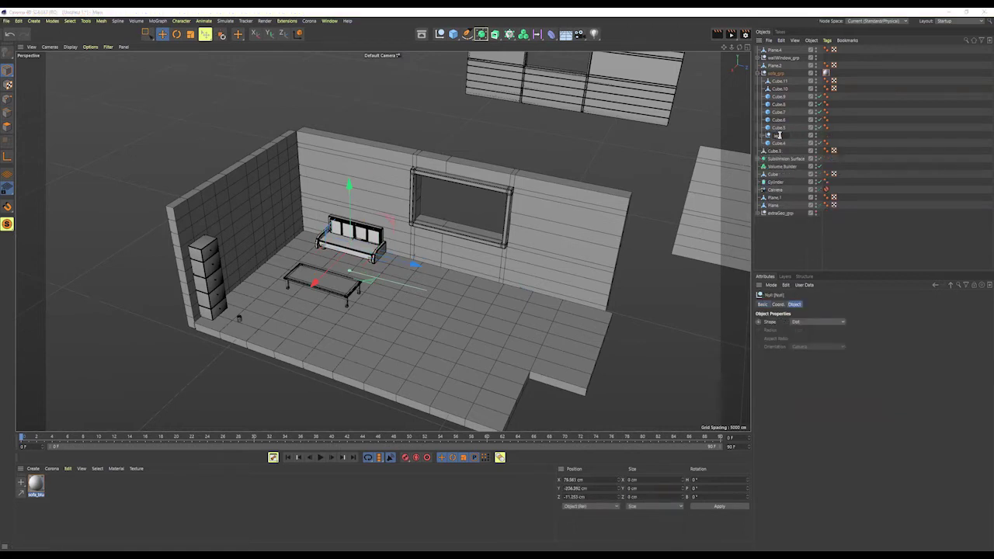
type("legs")
key("Return")
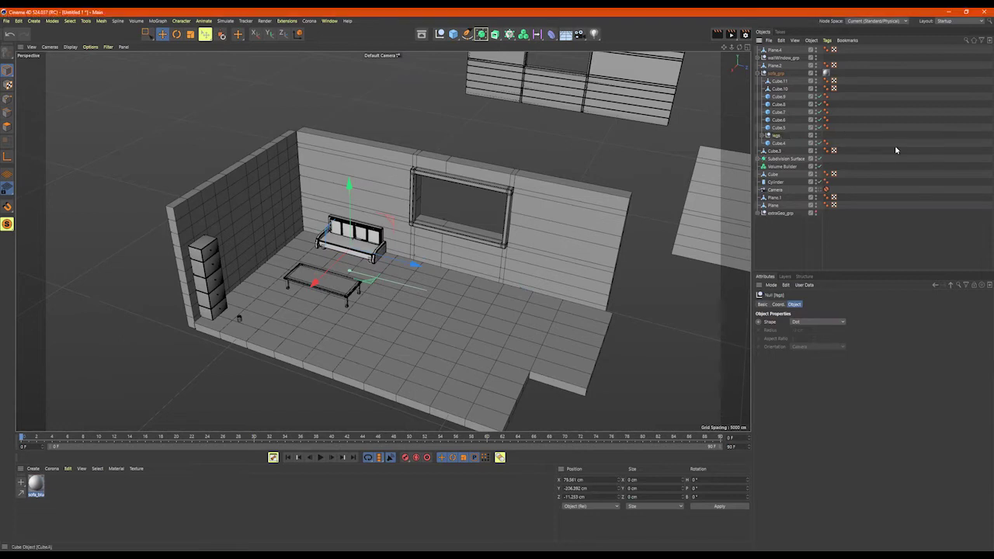
Create a second material named sofa_Legs and give it a muted red colour with hue 0° and saturation 42%
double_click(69, 488)
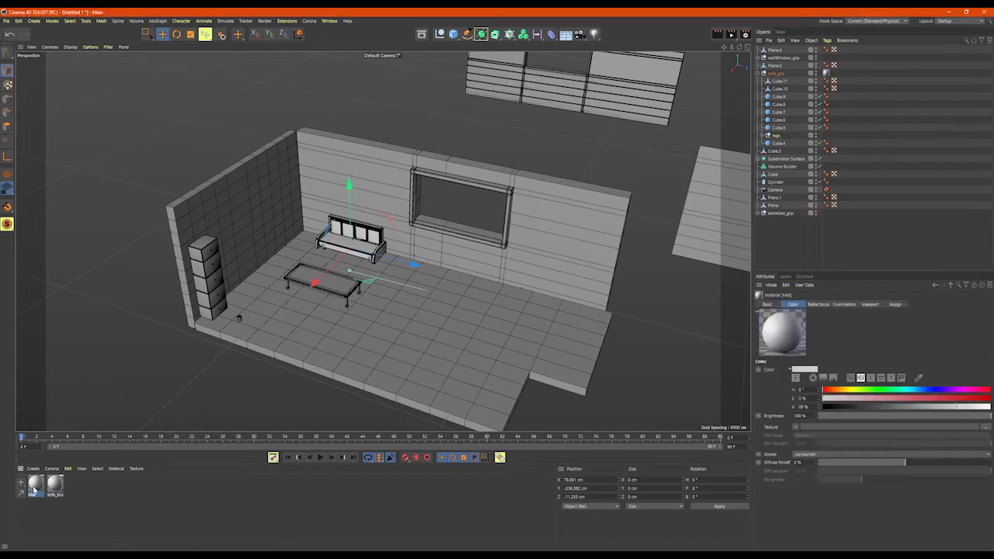
double_click(34, 489)
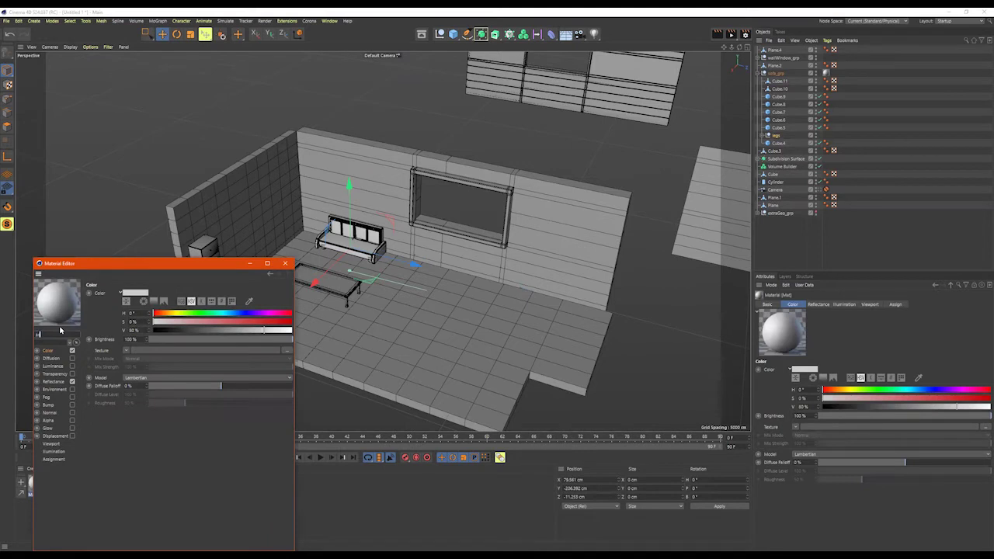
left_click(60, 330)
type("sofa_Legs")
key("Return")
left_click_drag(200, 324, 212, 324)
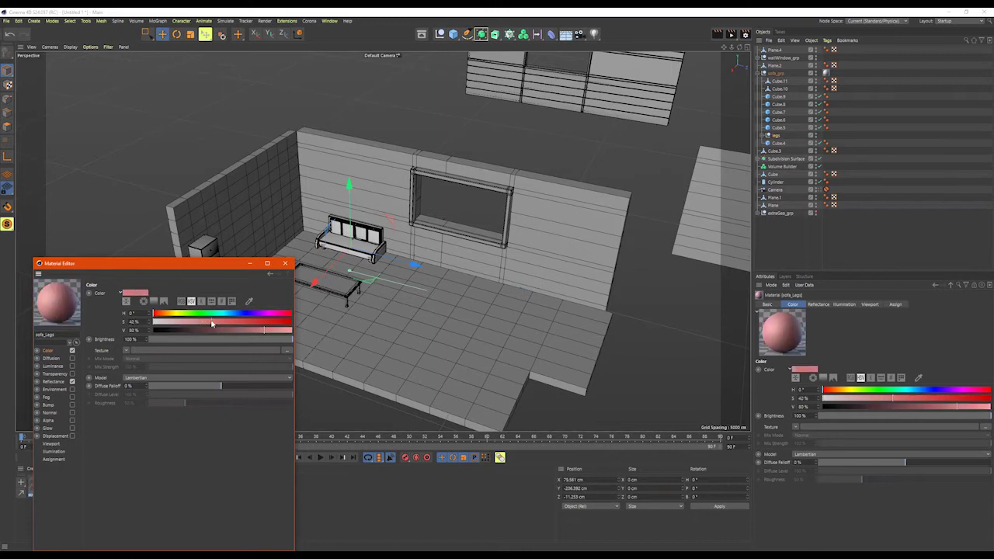
left_click(285, 263)
Assign the sofa_Legs material to the legs group, collapse sofa_grp and clear the selection
left_click_drag(34, 491, 789, 137)
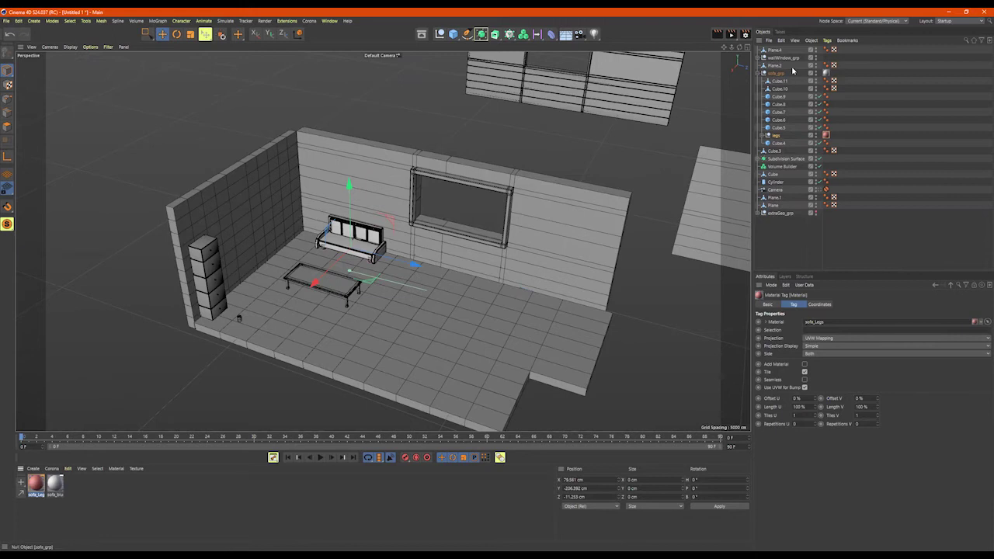
left_click(760, 73)
left_click(680, 301)
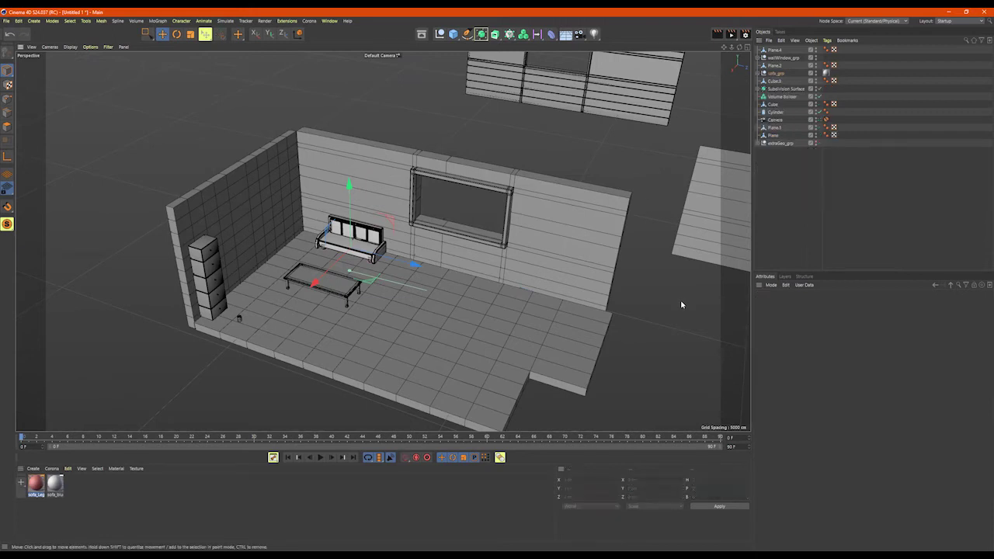
Change the sofa_blue material's colour to a light blue with hue about 196° and saturation 30%
right_click_drag(398, 219, 663, 140, "alt")
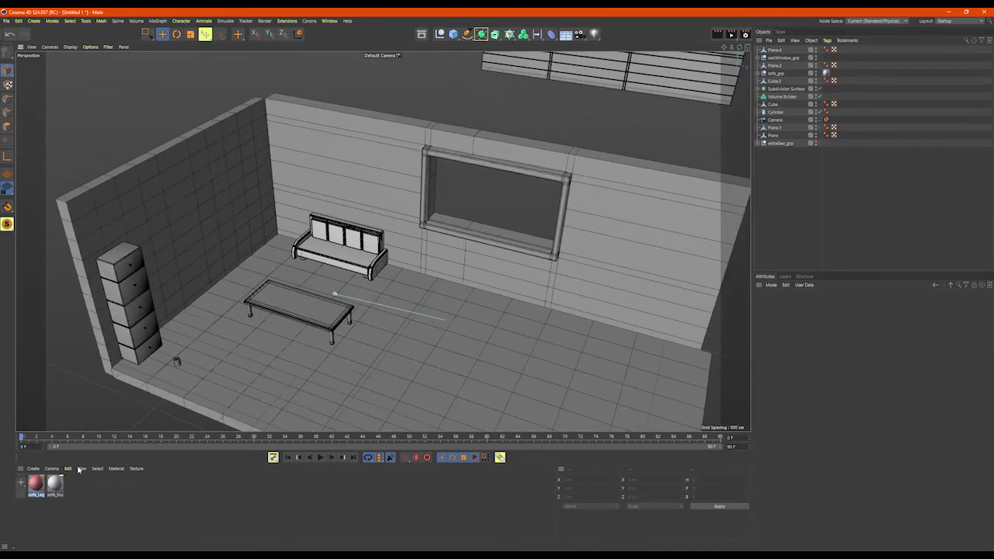
double_click(54, 483)
left_click_drag(245, 314, 216, 328)
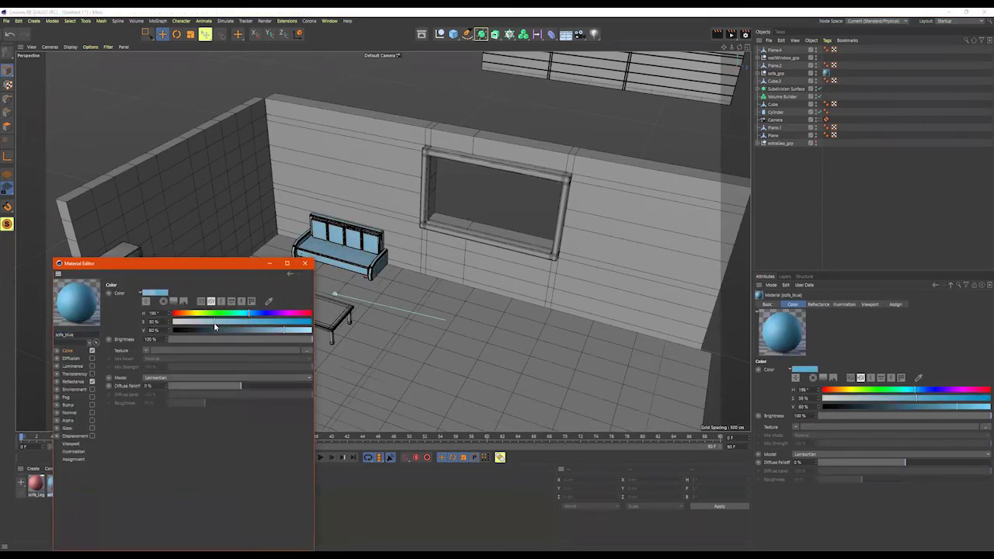
left_click(305, 265)
Inspect the coloured sofa, the window wall and the room's free floor space from several angles
left_click_drag(365, 278, 401, 267, "alt")
scroll(378, 276, "down", 3)
scroll(415, 250, "up", 5)
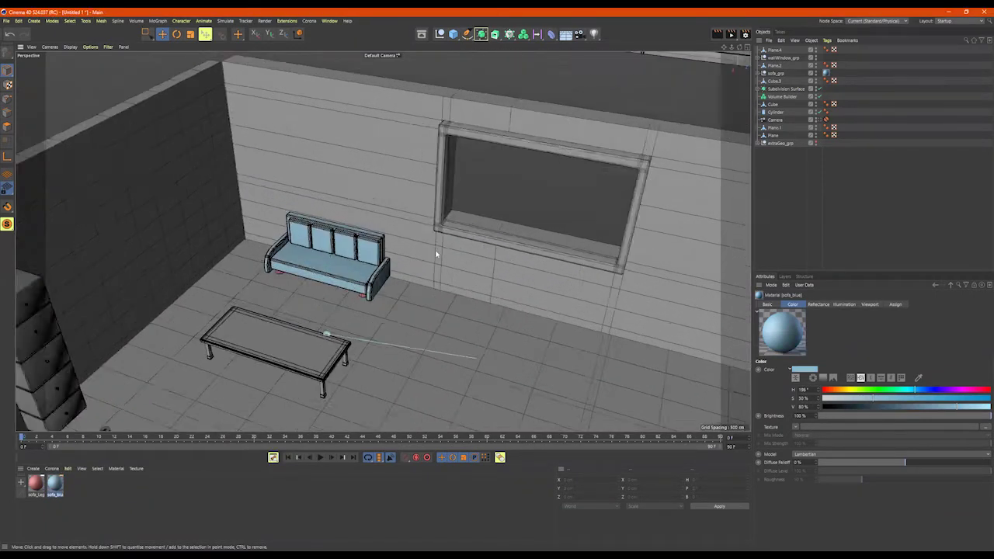
middle_click_drag(528, 223, 443, 242, "alt")
left_click_drag(443, 241, 532, 172, "alt")
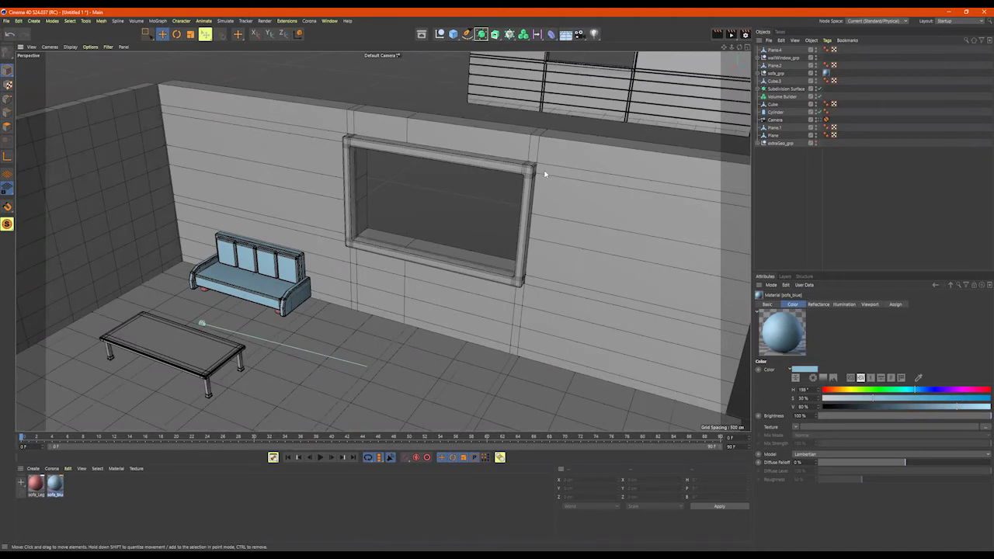
scroll(484, 224, "down", 4)
scroll(488, 226, "up", 3)
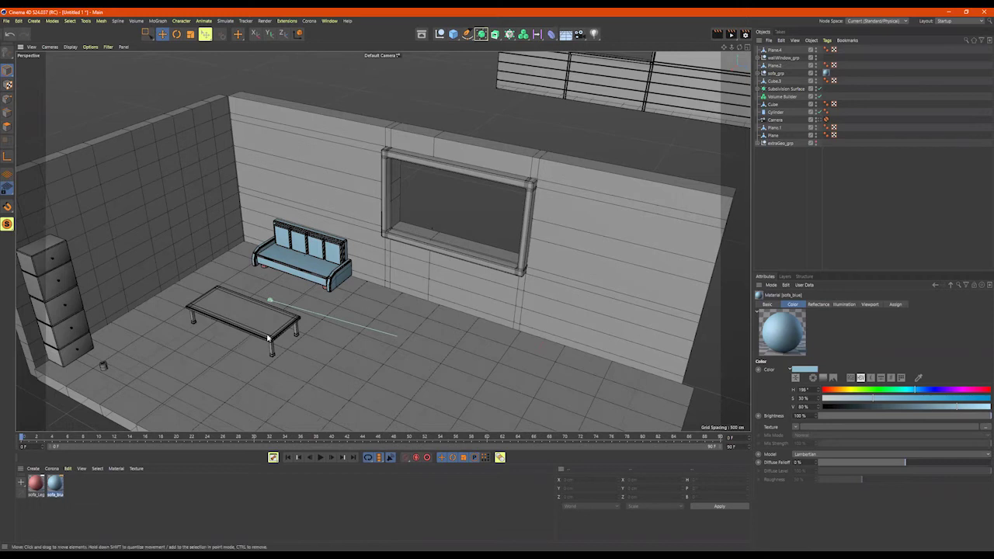
left_click_drag(434, 298, 439, 312, "alt")
scroll(439, 312, "down", 2)
middle_click_drag(435, 308, 385, 229, "alt")
scroll(385, 228, "down", 2)
left_click_drag(388, 224, 382, 215, "alt")
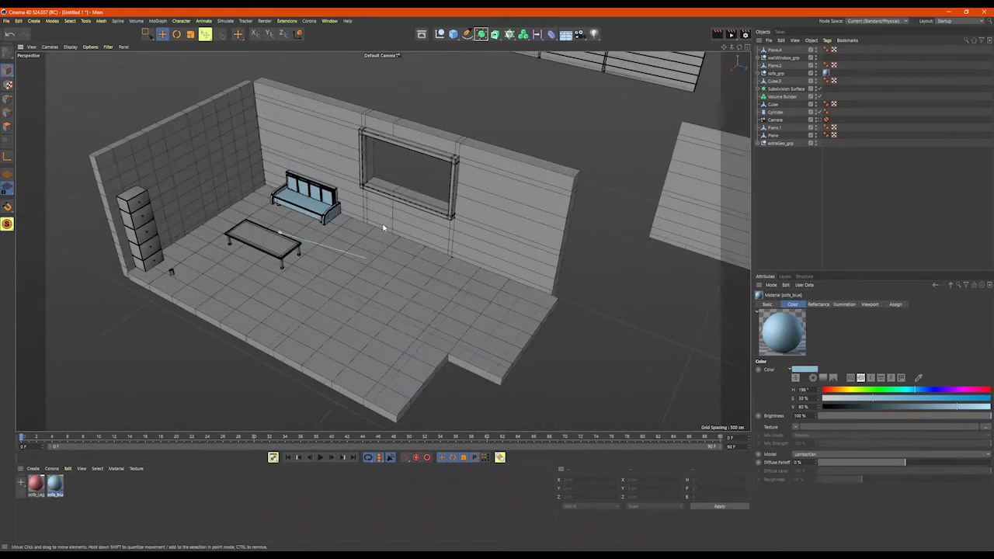
scroll(389, 222, "up", 1)
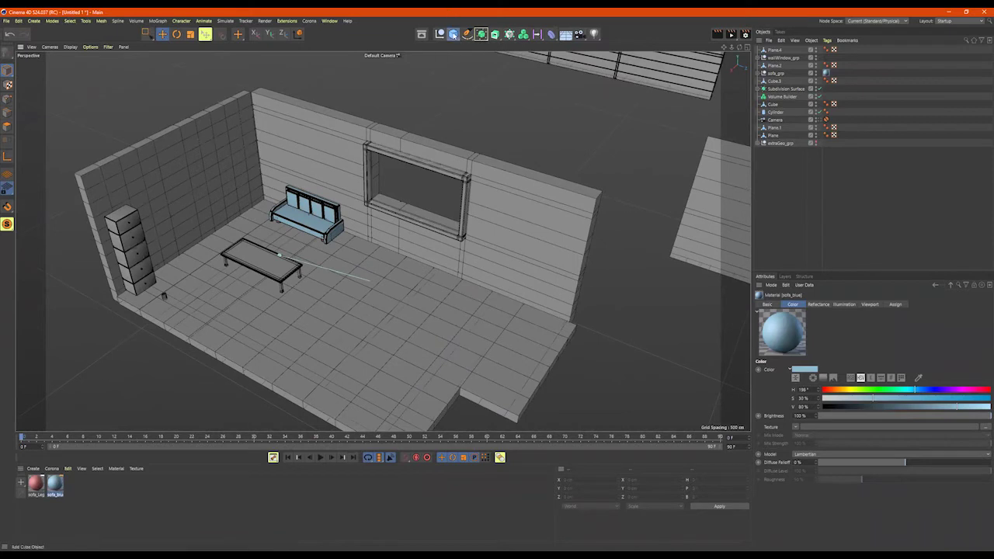
Add a cube near the window wall and reshape it into an upright slab about 52 × 323 × 200 cm
left_click(453, 33)
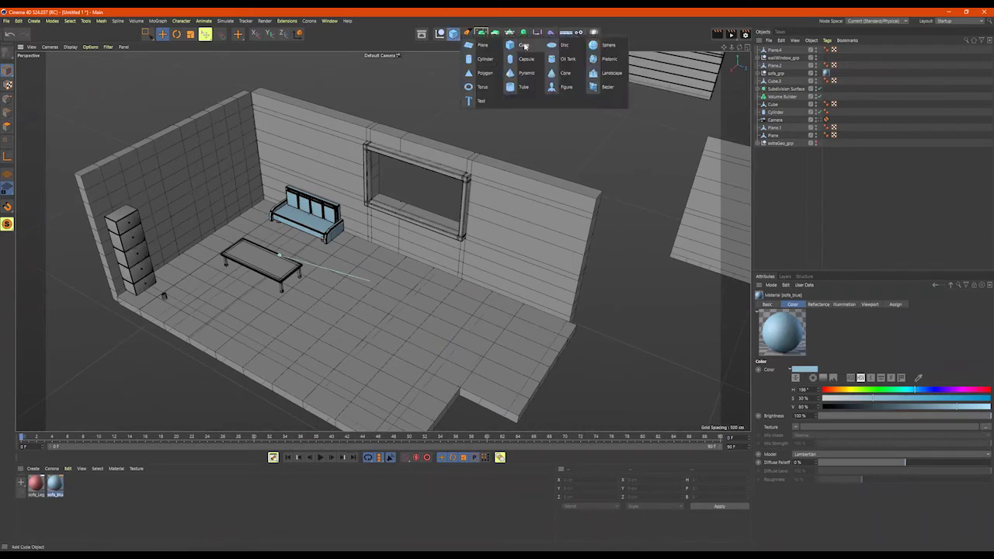
left_click(524, 46)
left_click_drag(466, 225, 437, 291, "alt")
scroll(528, 276, "up", 3)
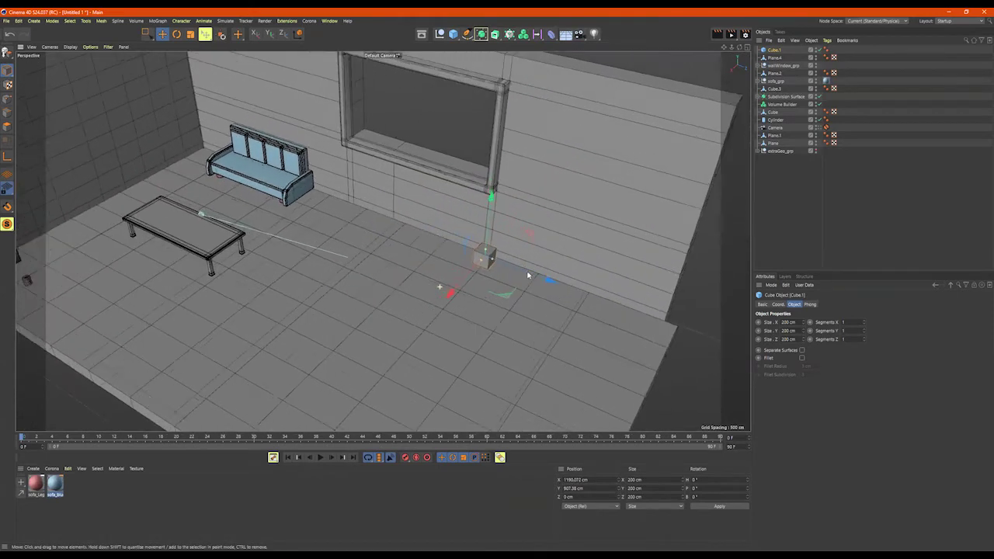
left_click_drag(484, 261, 484, 260)
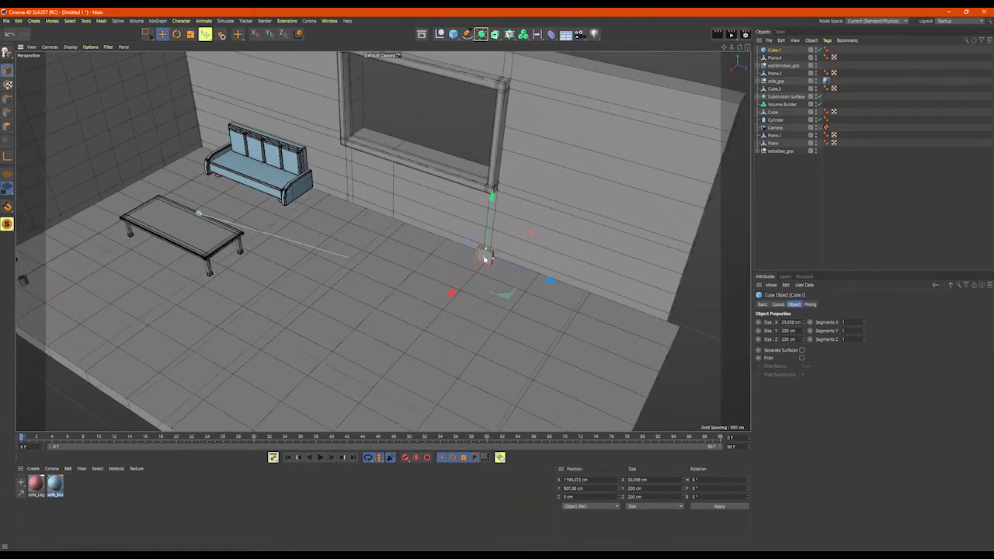
scroll(486, 256, "up", 6)
left_click_drag(486, 257, 545, 268)
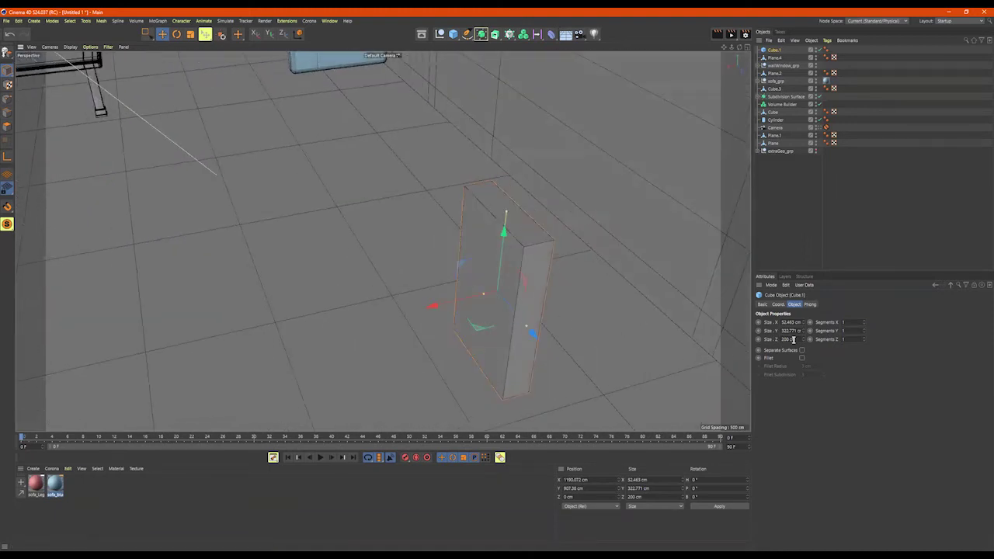
Round the slab's edges with a small fillet and convert it to an editable polygon object
left_click(802, 359)
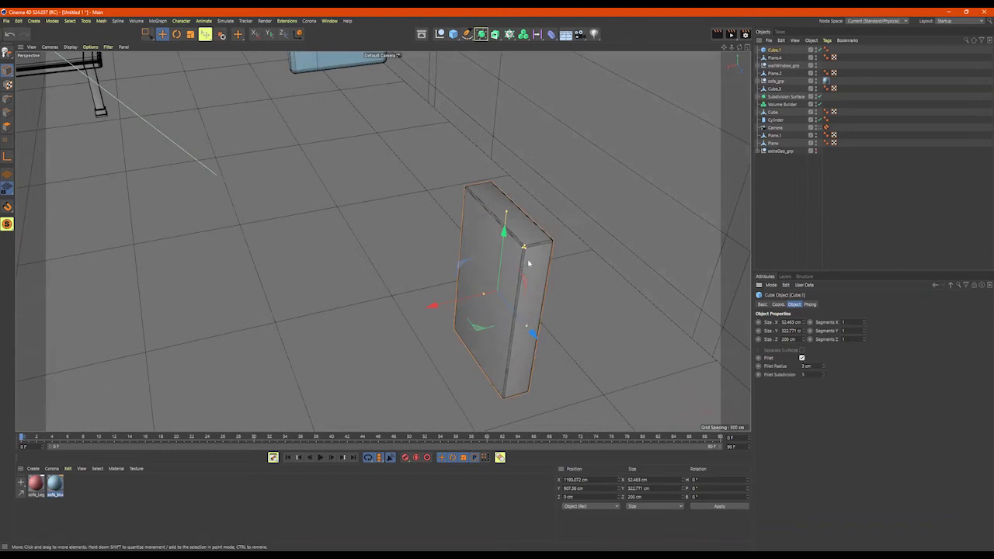
left_click_drag(522, 249, 523, 248)
key("c")
Switch to polygon mode and cut two evenly spaced loops around the slab, dividing its thickness into thirds
right_click(563, 234)
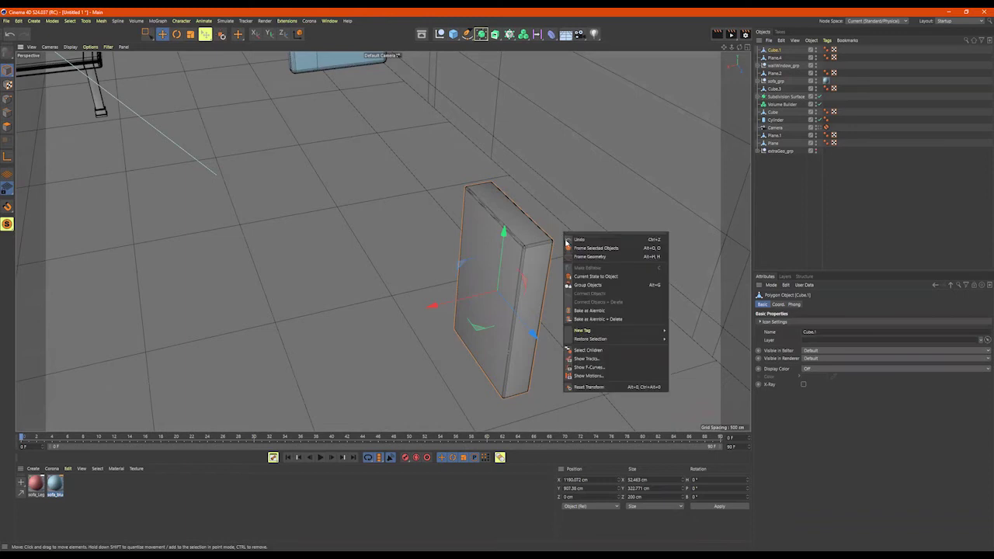
left_click(5, 132)
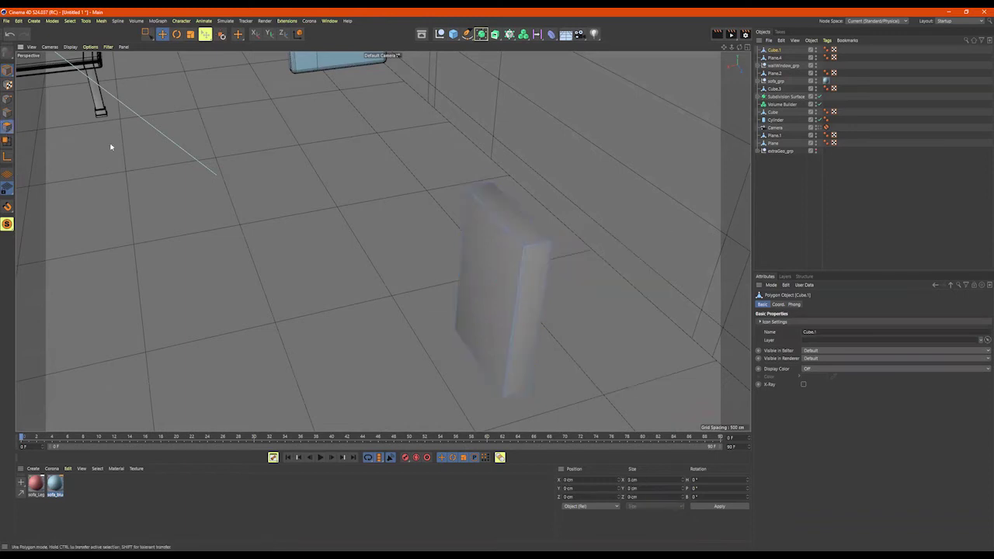
right_click(216, 148)
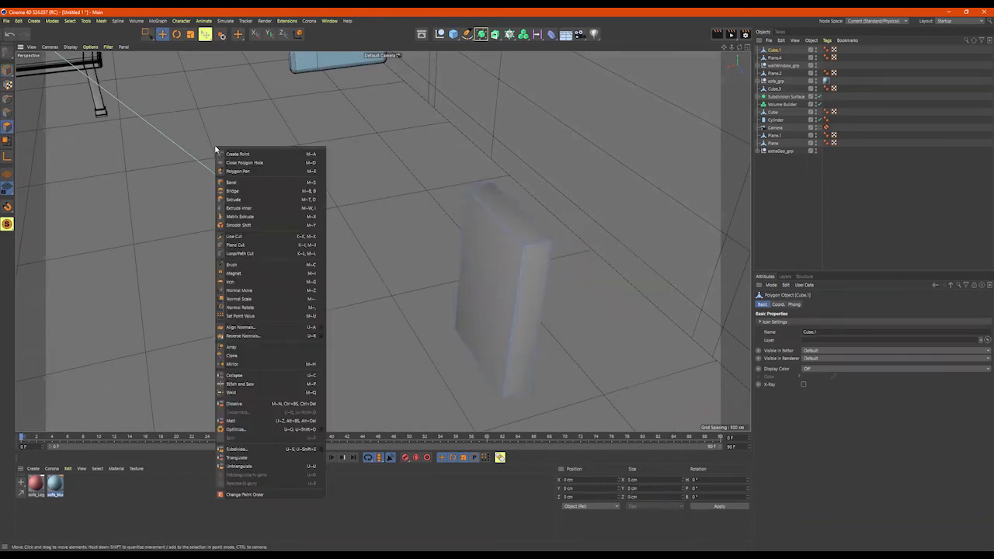
left_click(262, 253)
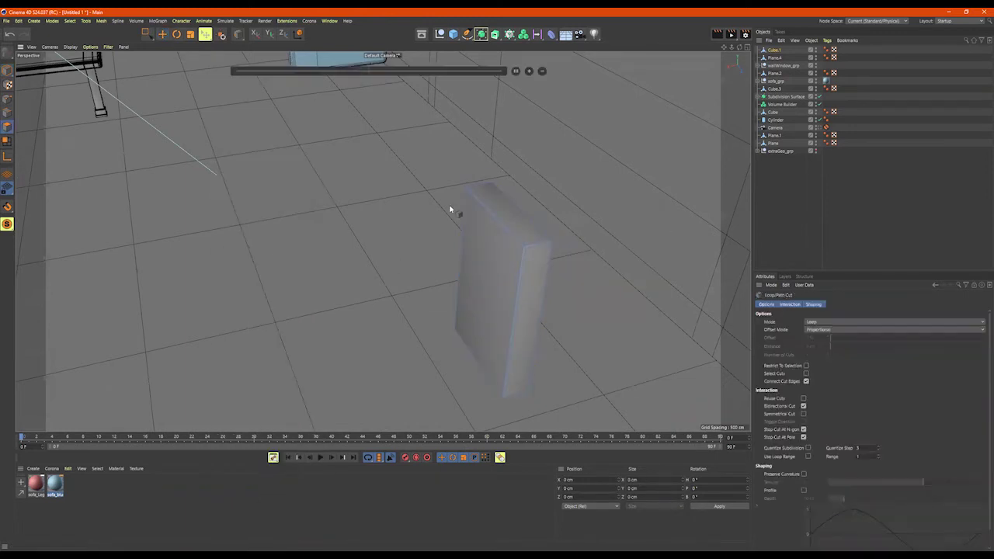
left_click(535, 248)
left_click(528, 72)
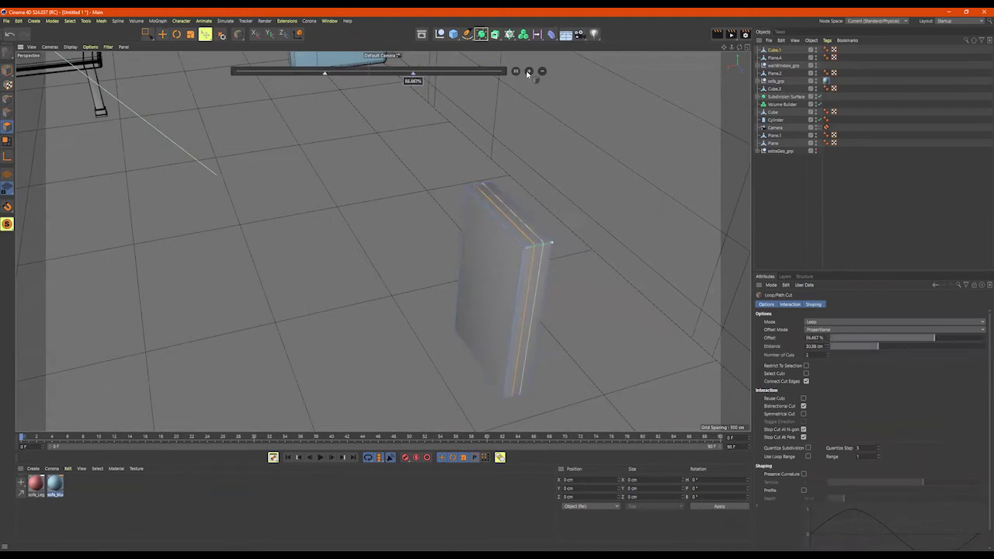
left_click_drag(555, 195, 543, 219, "alt")
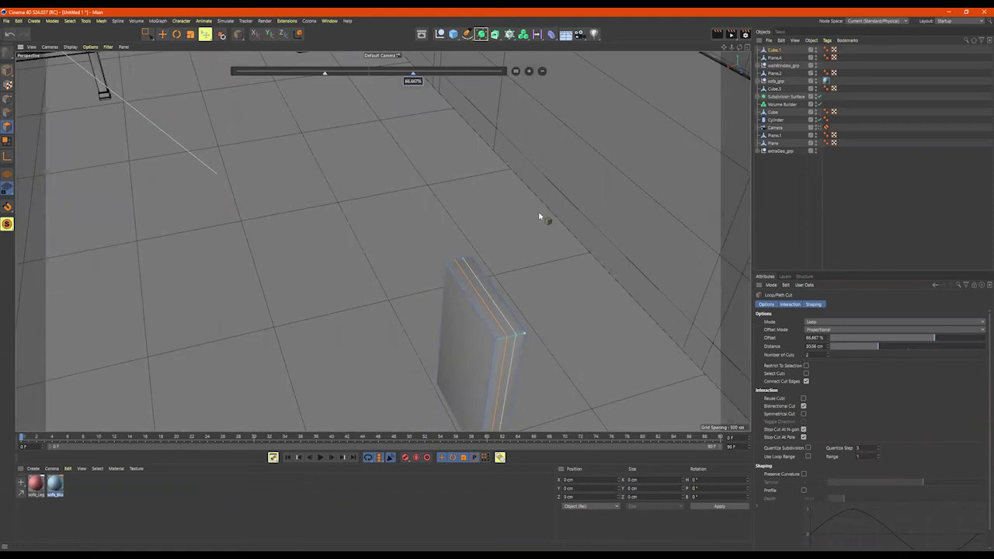
Select both cut edge loops around the slab and scale them apart along X to a spacing of about 30.5 cm
key("space")
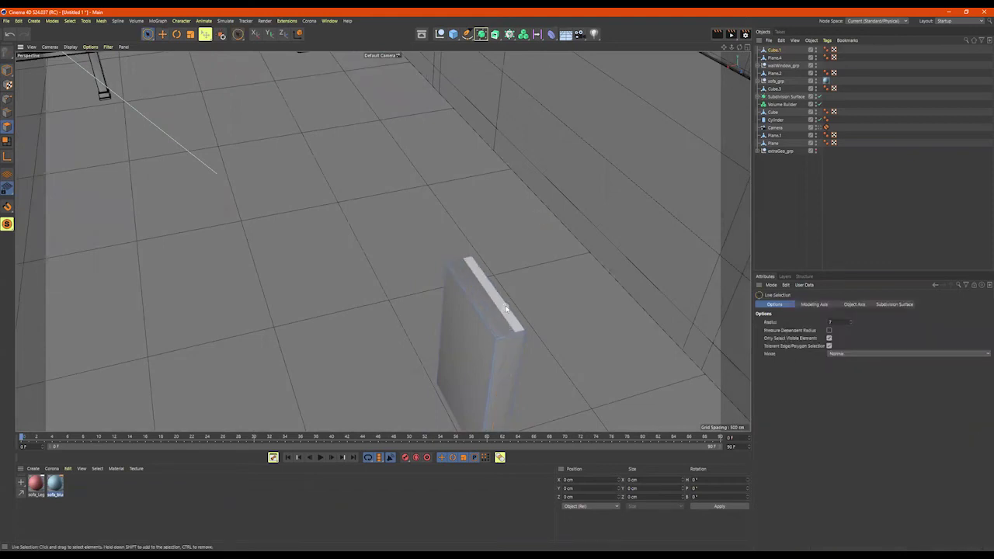
key("u")
key("l")
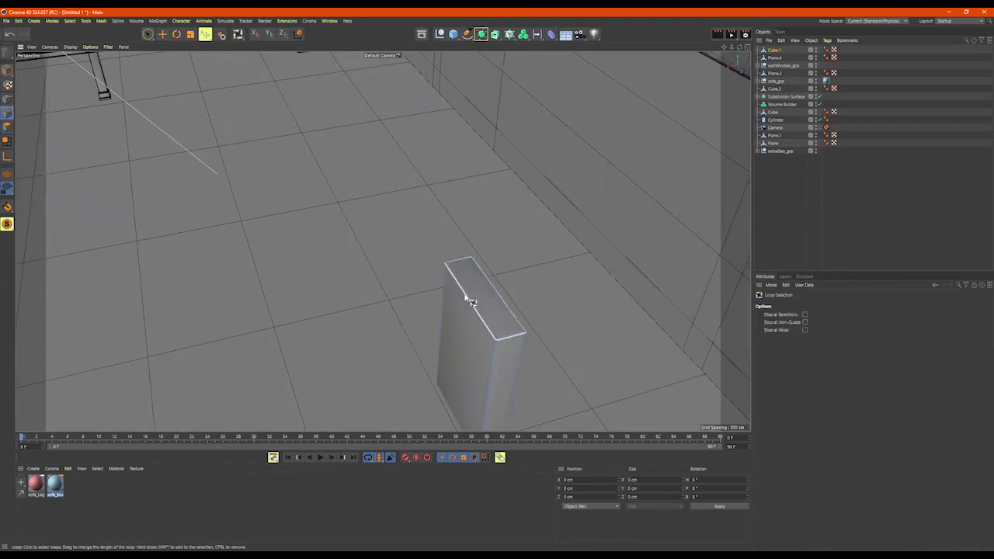
left_click(497, 307)
middle_click_drag(578, 318, 547, 270, "alt")
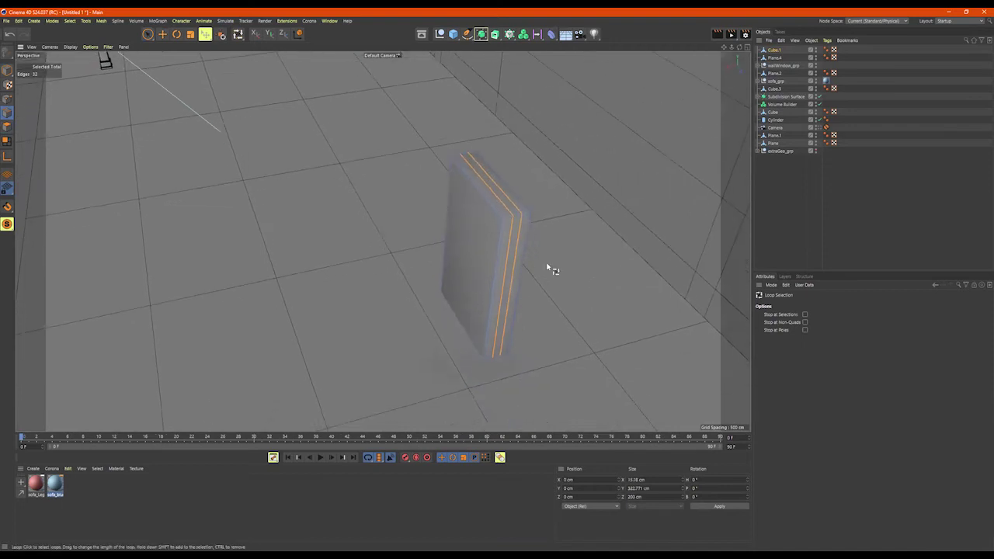
key("t")
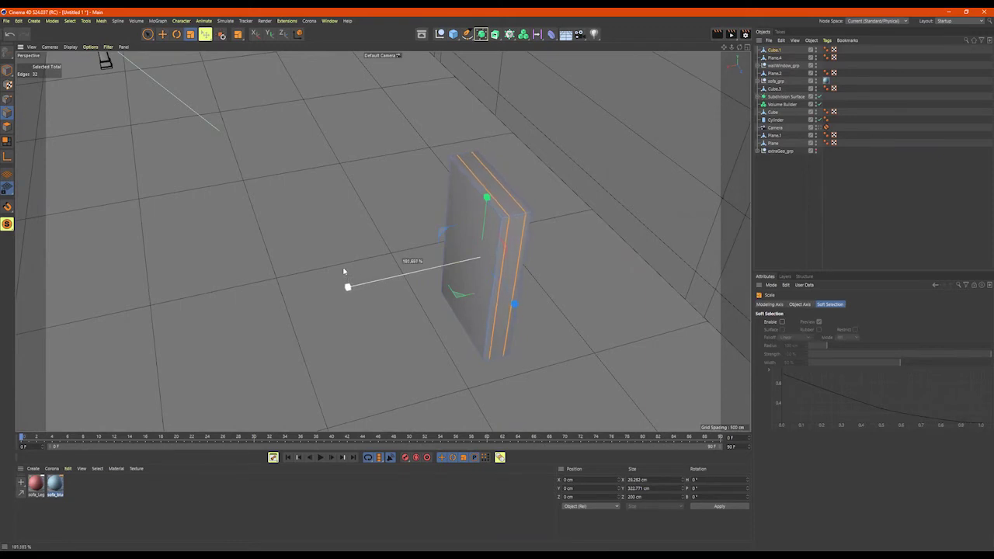
left_click_drag(339, 272, 340, 271)
left_click_drag(443, 222, 464, 203, "alt")
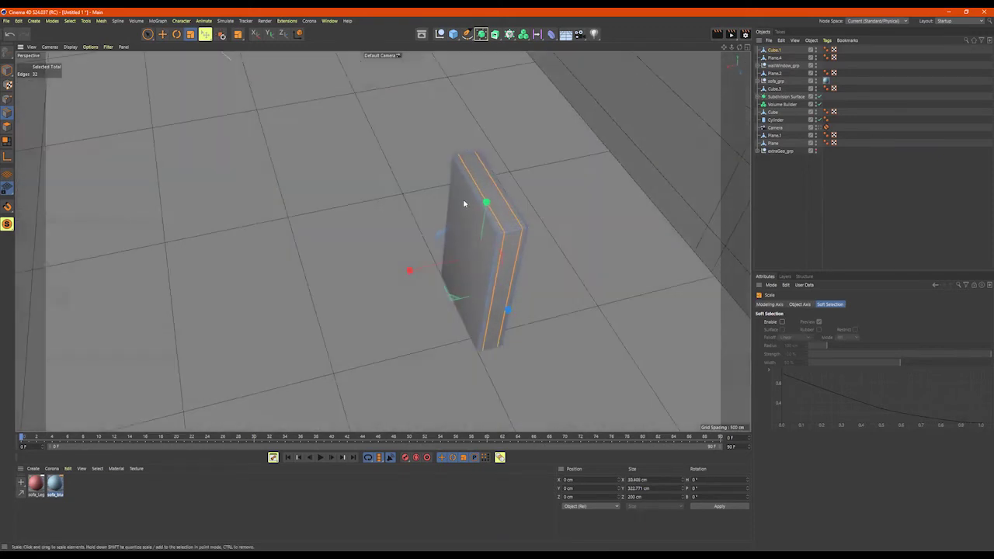
In polygon mode, cut one more loop close to one narrow end of the slab, at about 97.4% offset
left_click(11, 126)
left_click(148, 33)
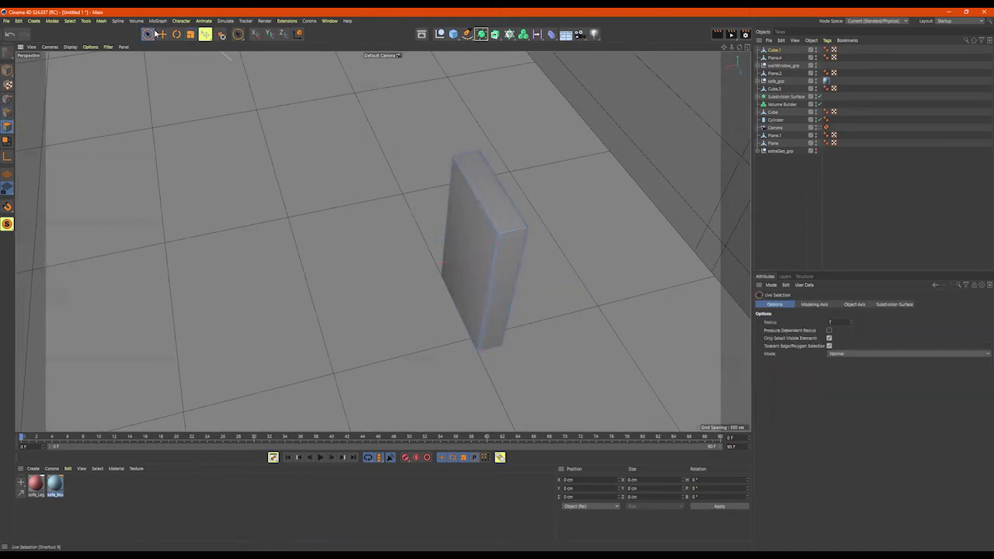
left_click(490, 191)
left_click_drag(505, 234, 516, 261, "alt")
mouse_move(608, 296)
left_mouse_down("alt")
mouse_move(614, 265)
mouse_move(626, 289)
mouse_move(566, 267)
mouse_move(581, 300)
mouse_move(629, 301)
mouse_move(612, 298)
mouse_move(614, 286)
left_mouse_up("alt")
left_click(665, 308)
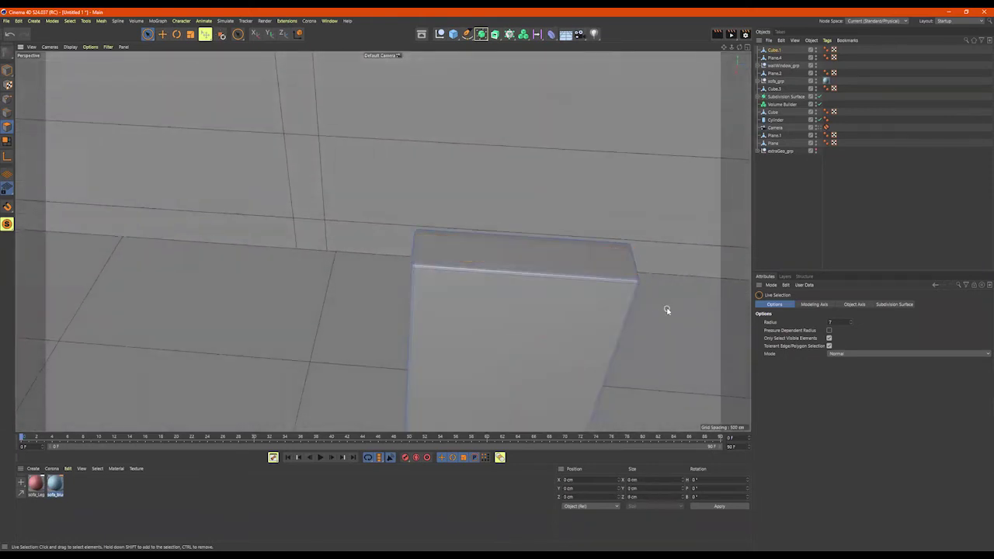
right_click(275, 251)
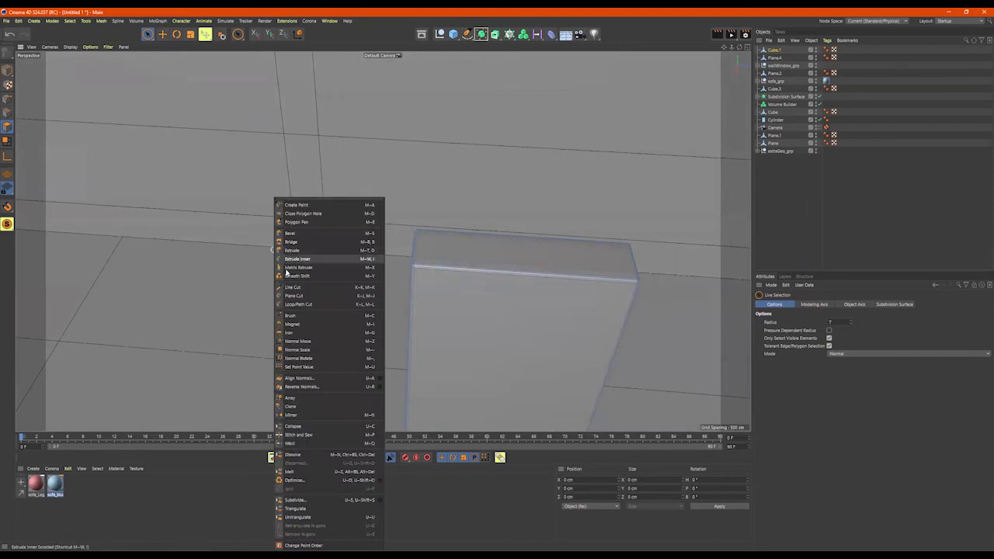
left_click(318, 303)
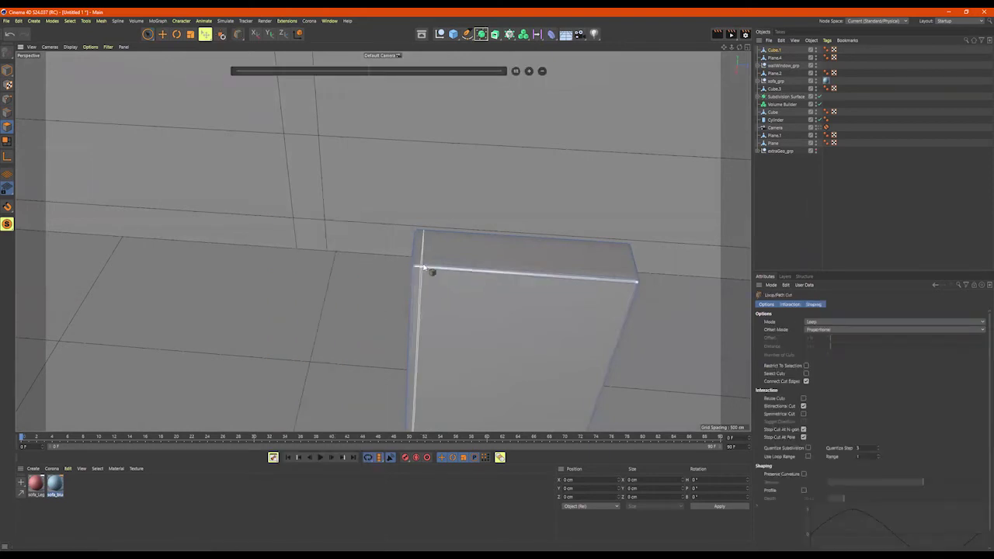
left_click(422, 268)
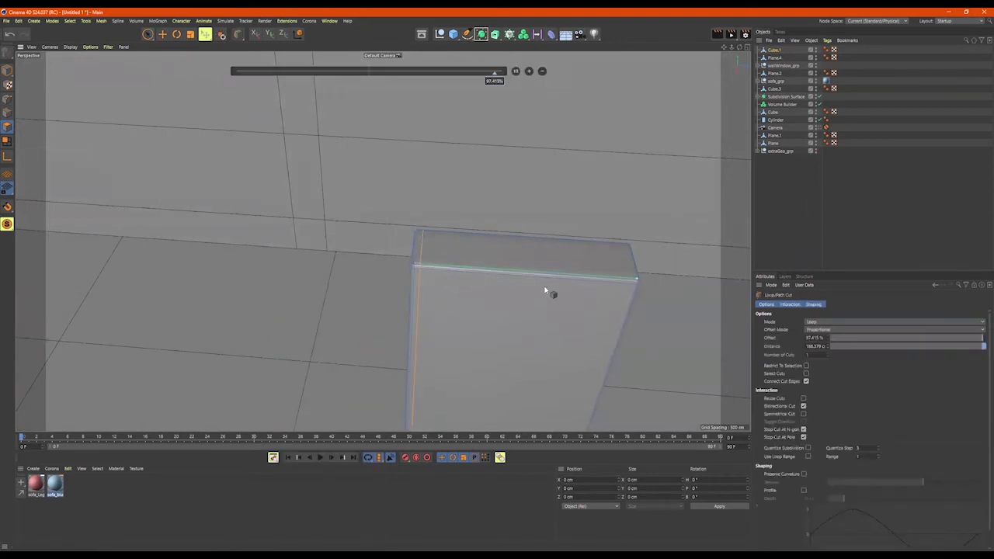
key("space")
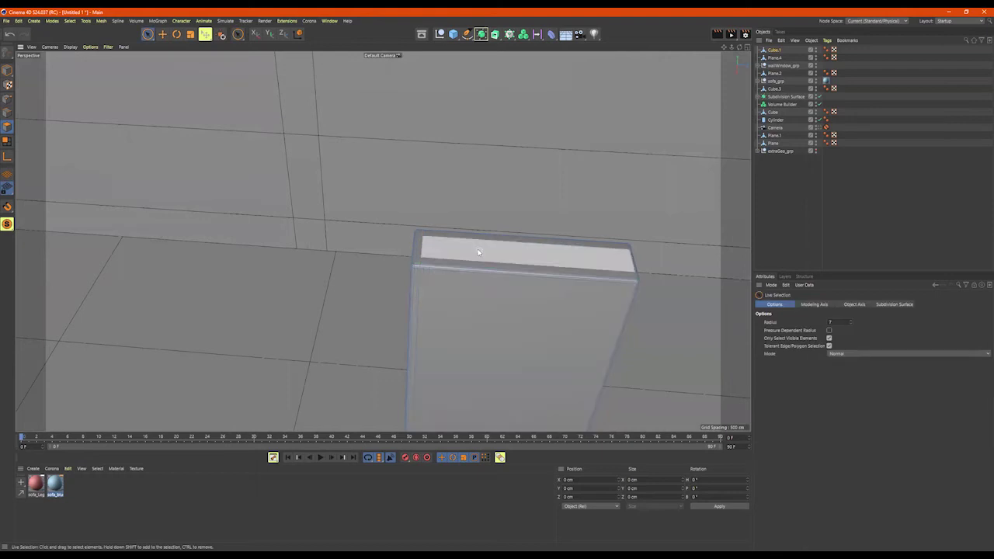
Select the middle strip of polygons along the slab's top, the narrow side away from the new cut, and the underside
left_click_drag(476, 250, 494, 196, "alt")
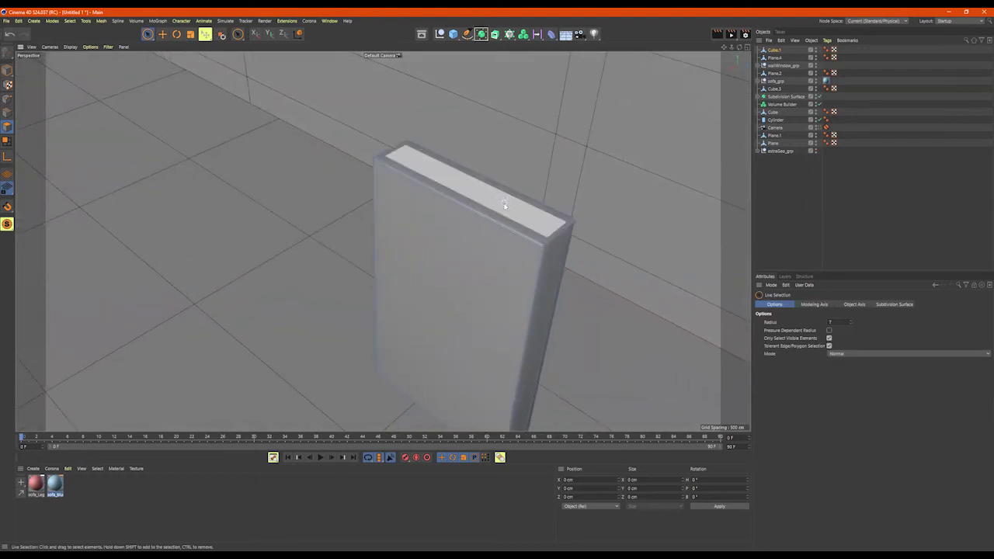
left_click(504, 205)
left_click_drag(553, 233, 562, 248, "shift")
left_click_drag(572, 286, 580, 313, "alt")
key("s")
left_click_drag(546, 281, 471, 224, "alt")
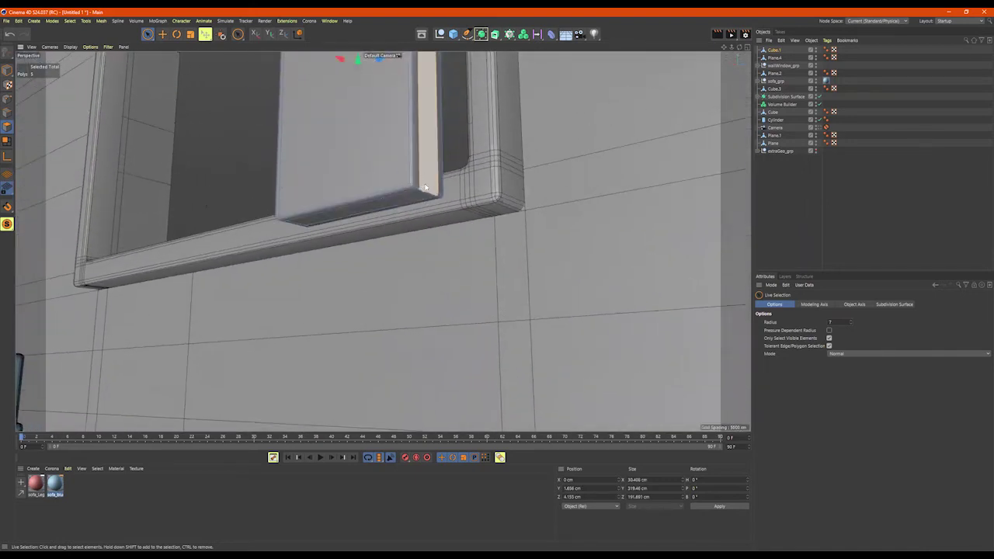
left_click_drag(426, 189, 427, 198, "shift")
left_click_drag(492, 215, 499, 248, "alt")
middle_click_drag(382, 241, 528, 150, "alt")
right_click_drag(424, 209, 505, 200, "alt")
Extrude the selected middle strip inward with an offset of -1.5 cm to recess it between the two covers
right_click(510, 180)
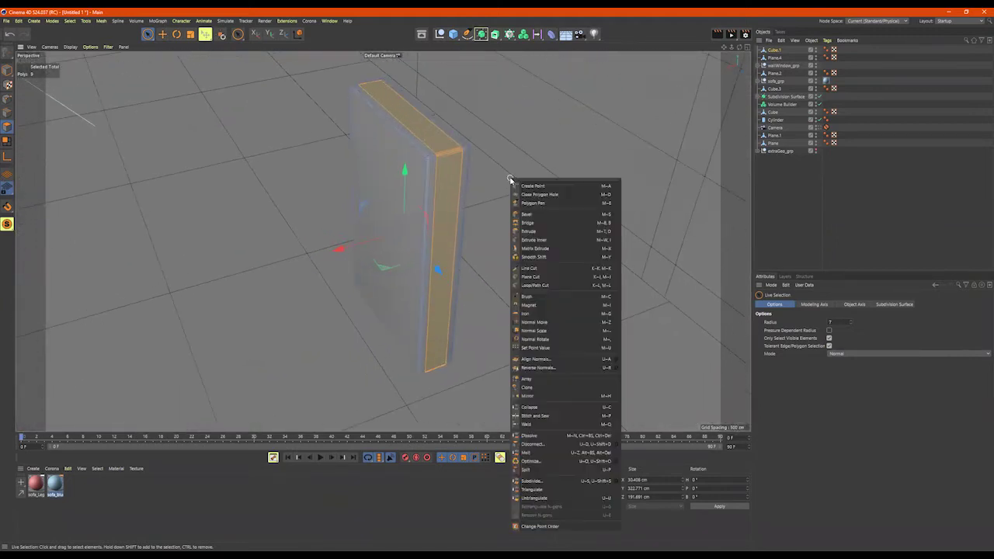
left_click(548, 229)
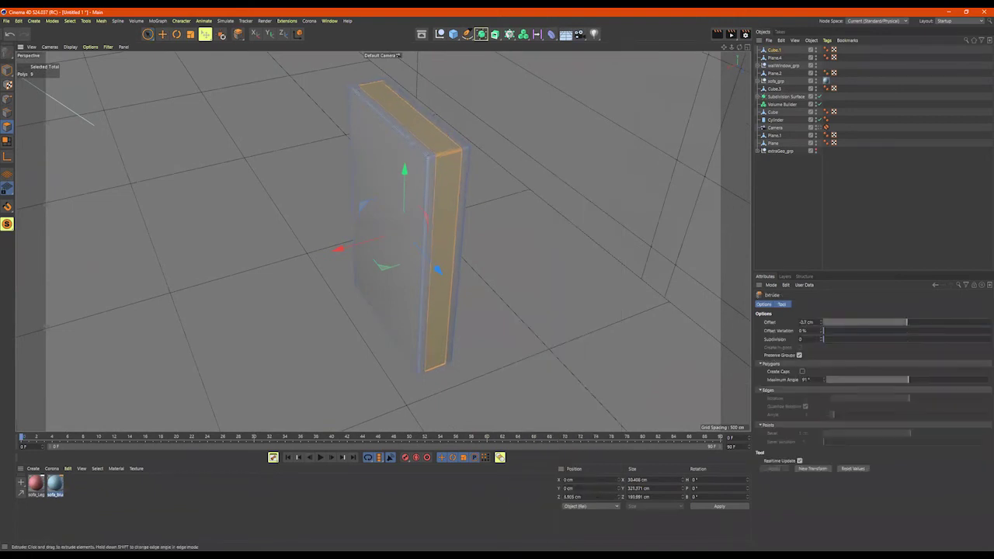
mouse_move(540, 230)
left_mouse_down()
mouse_move(625, 229)
mouse_move(539, 229)
left_mouse_up()
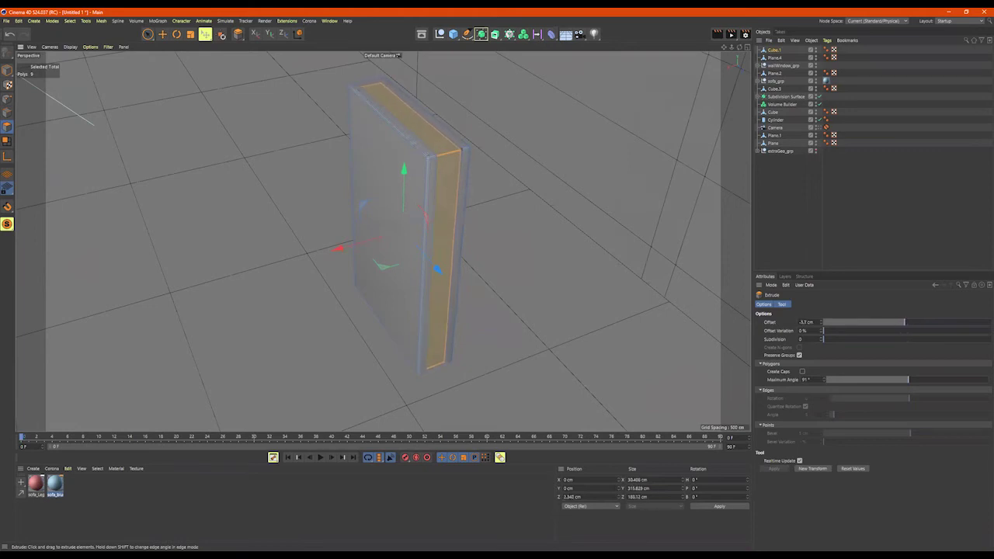
right_click_drag(435, 137, 559, 142, "alt")
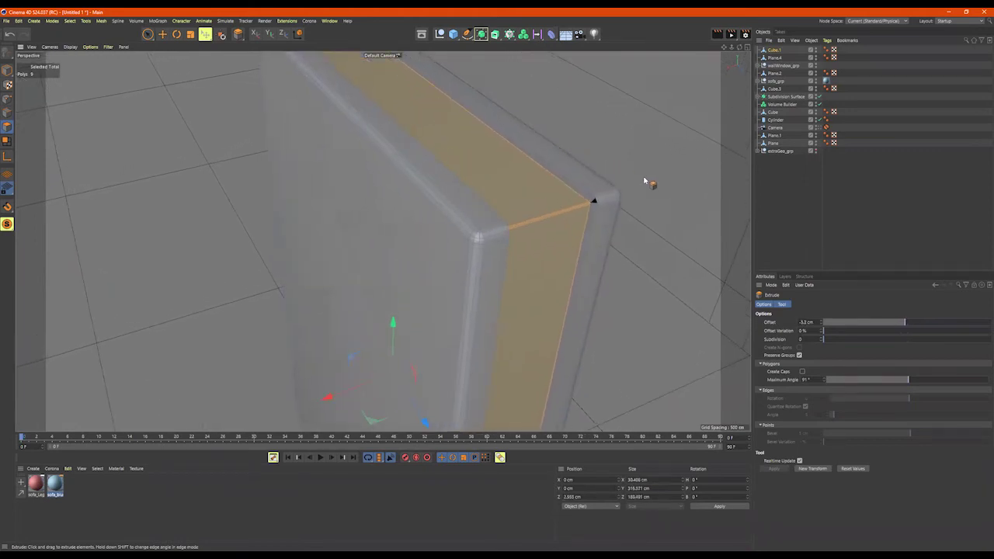
left_click_drag(644, 181, 691, 193)
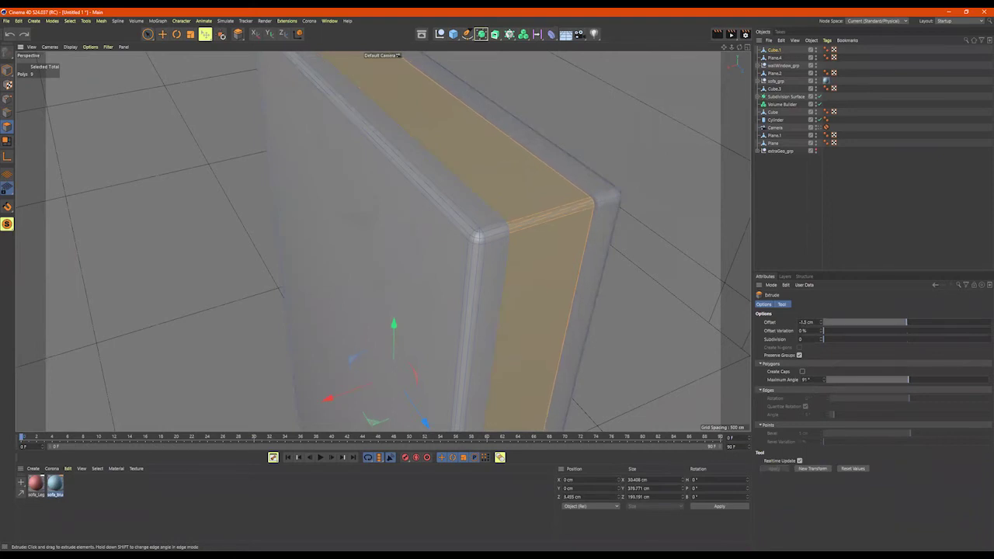
scroll(664, 209, "down", 5)
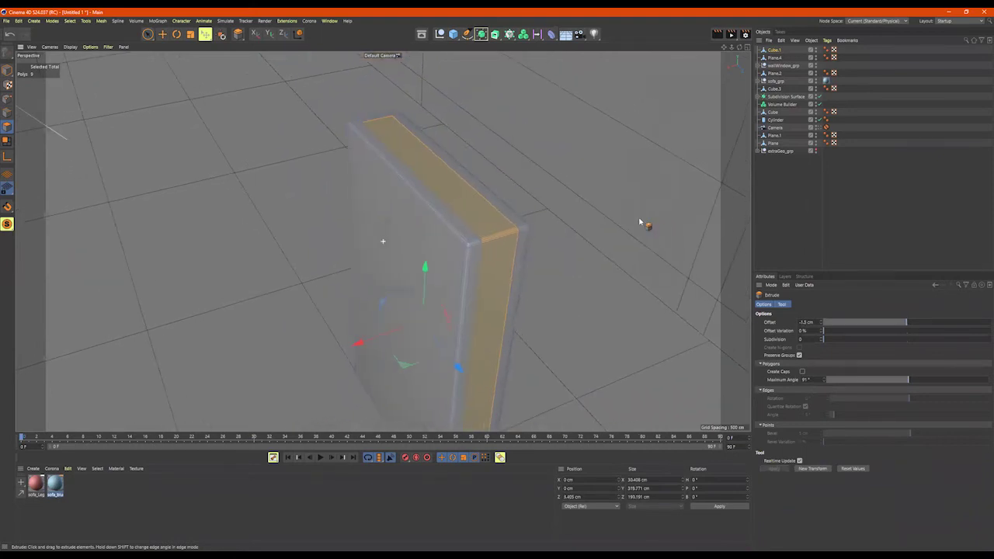
Scale the selected inset page faces of the book vertically to a height of about 315 cm
scroll(635, 222, "down", 1)
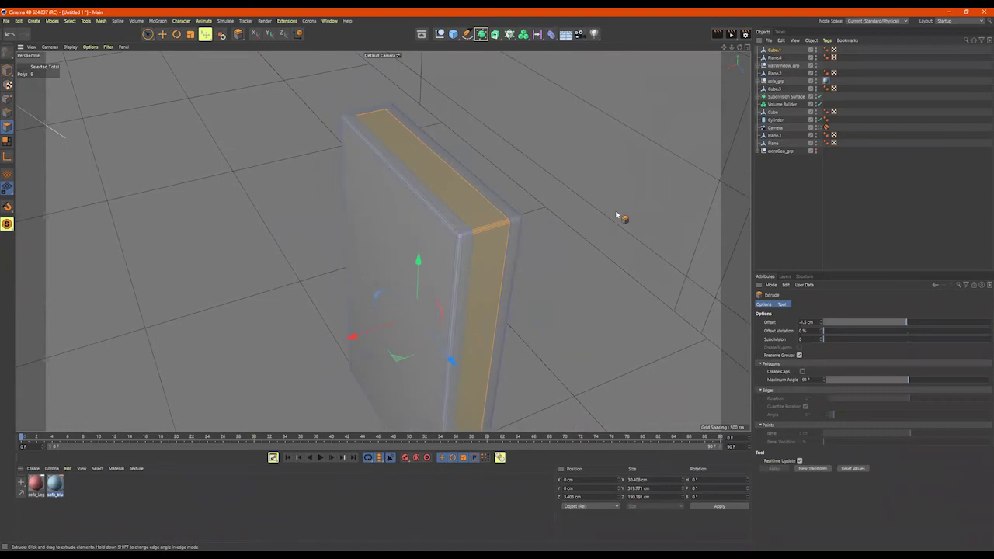
key("t")
left_click_drag(419, 259, 418, 259)
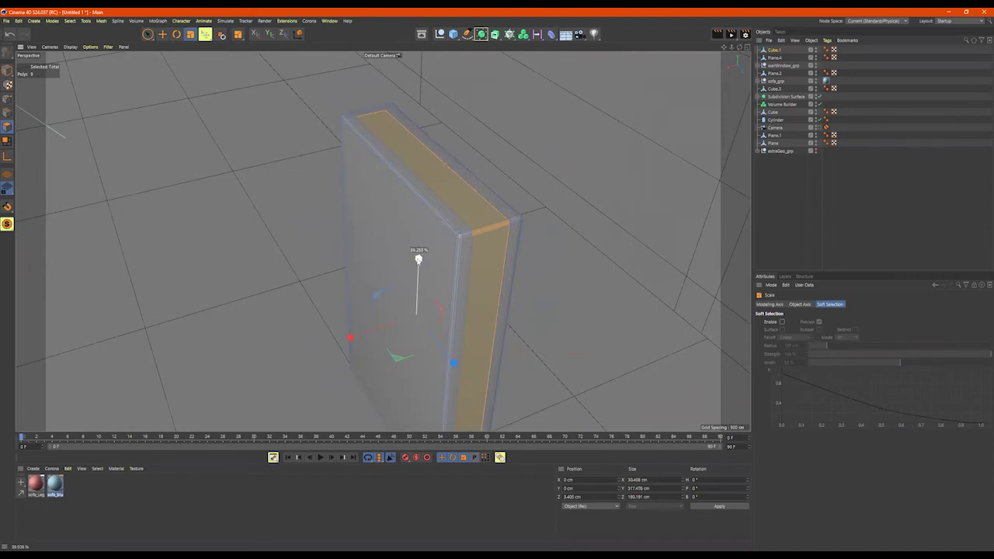
left_click_drag(418, 259, 483, 344, "alt")
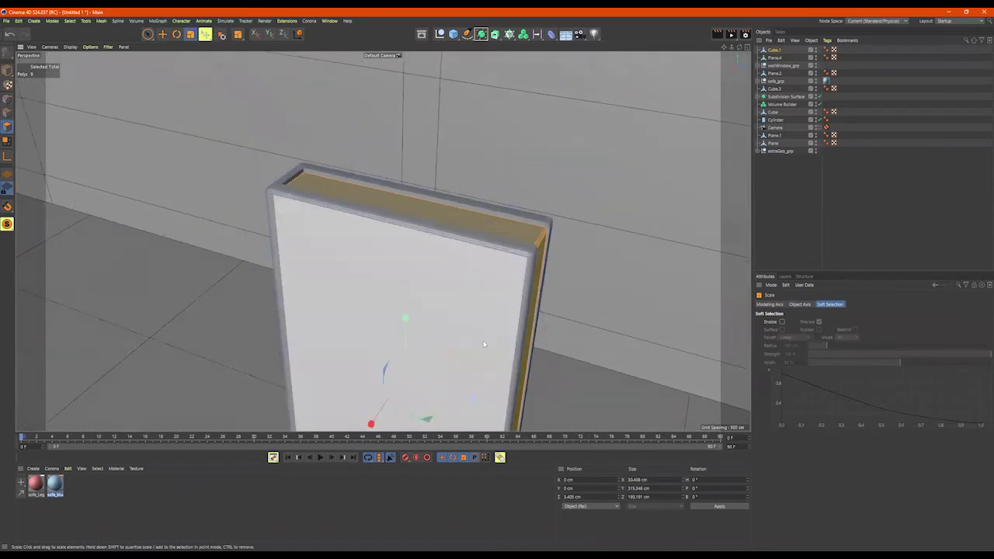
scroll(548, 367, "down", 3)
left_click_drag(546, 361, 389, 277, "alt")
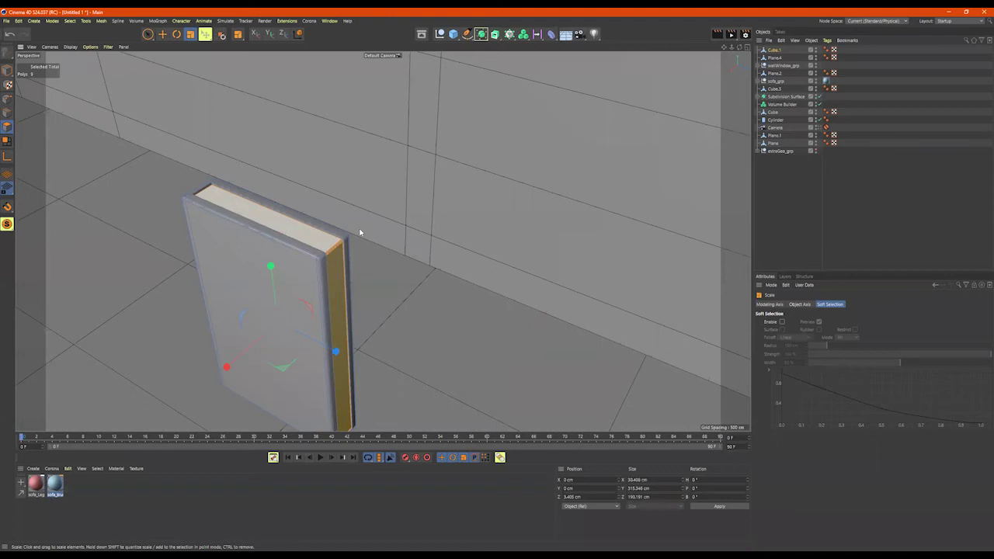
Move the book's fore-edge page faces slightly inward along Z to about 95.5 cm
mouse_move(499, 261)
left_mouse_down("alt")
mouse_move(479, 273)
mouse_move(489, 233)
mouse_move(446, 265)
mouse_move(446, 233)
left_mouse_up("alt")
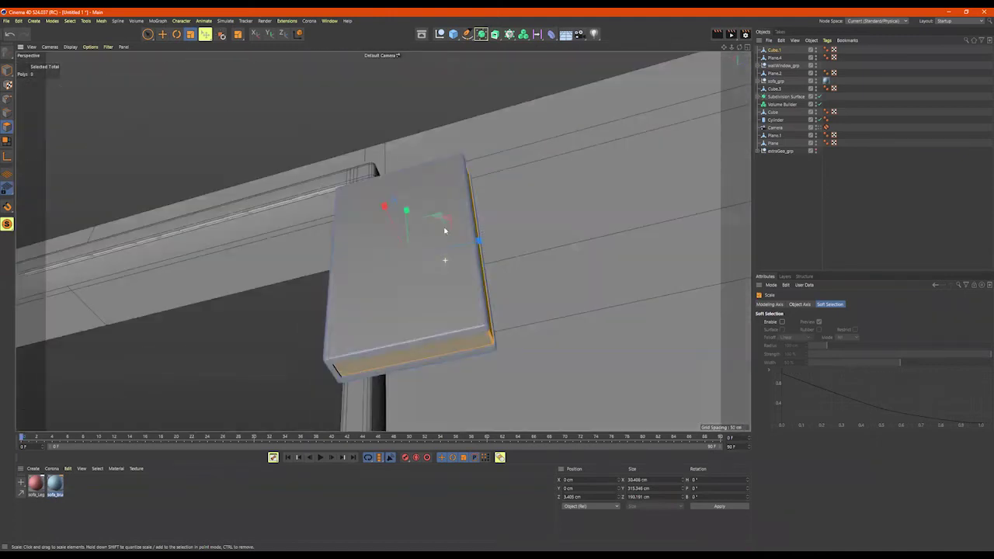
left_click_drag(457, 346, 521, 340, "alt")
middle_click_drag(521, 339, 470, 178, "alt")
key("e")
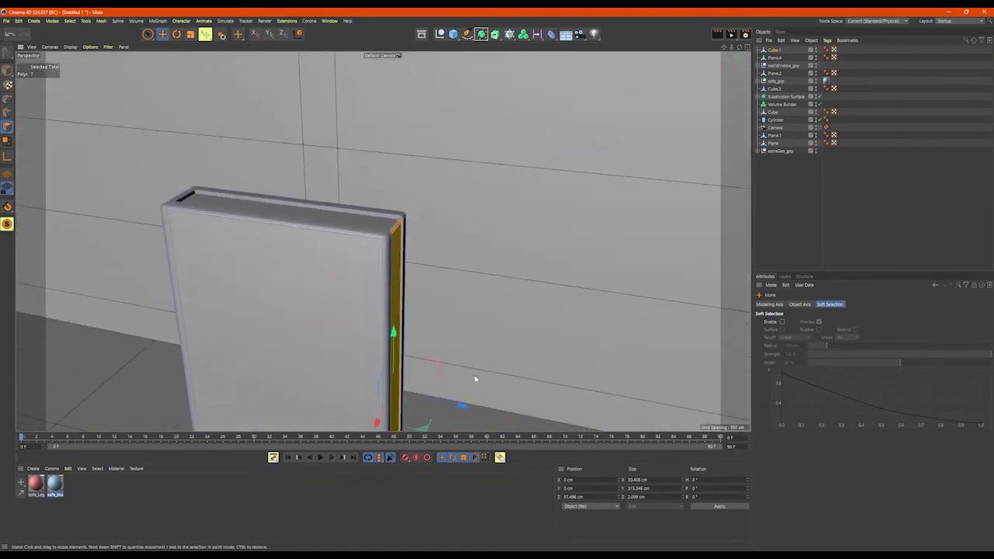
left_click_drag(459, 404, 456, 404)
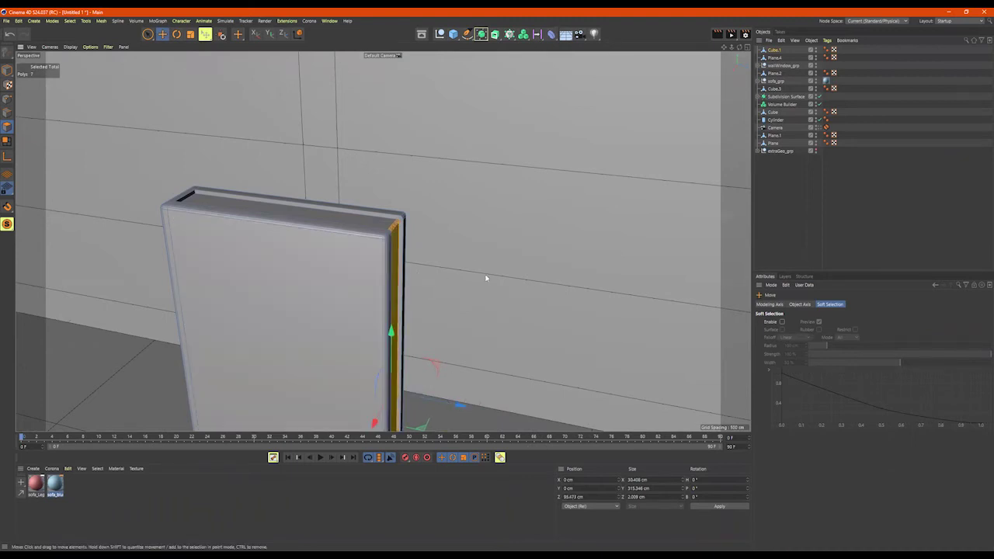
Loop-select the edges bordering the book's inset pages and bevel them
left_click_drag(375, 217, 365, 278, "alt")
right_click_drag(365, 237, 452, 233, "alt")
middle_click_drag(453, 233, 501, 225, "alt")
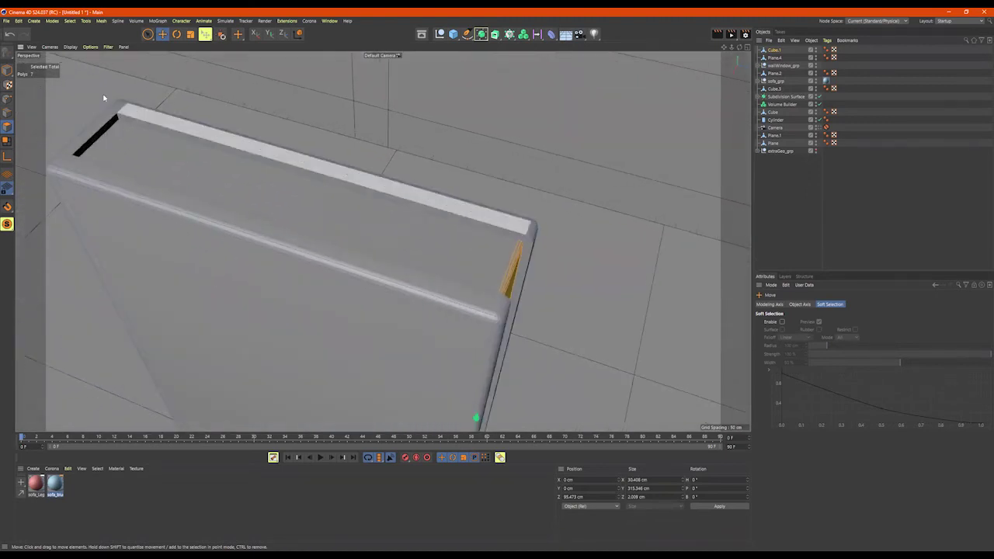
left_click(7, 113)
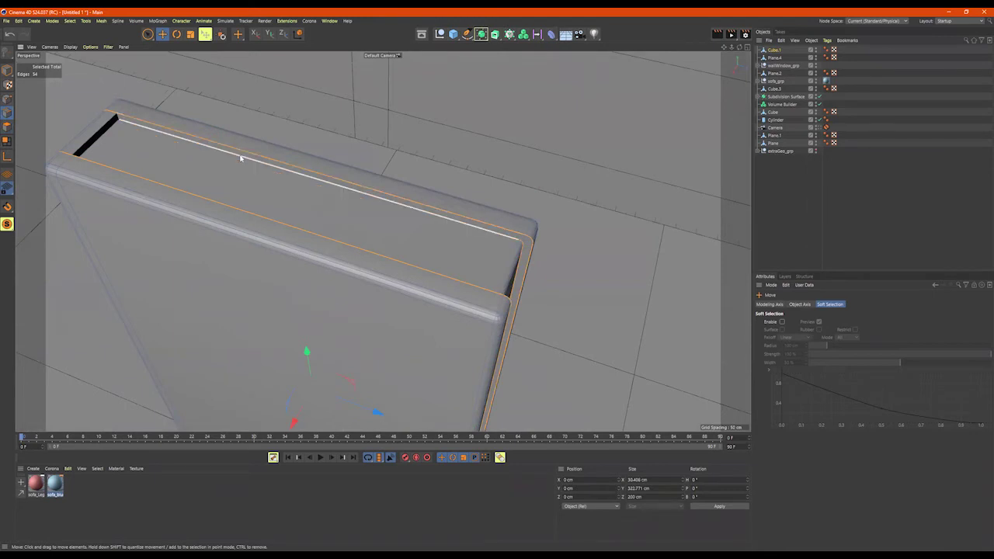
key("u")
key("l")
left_click(249, 163)
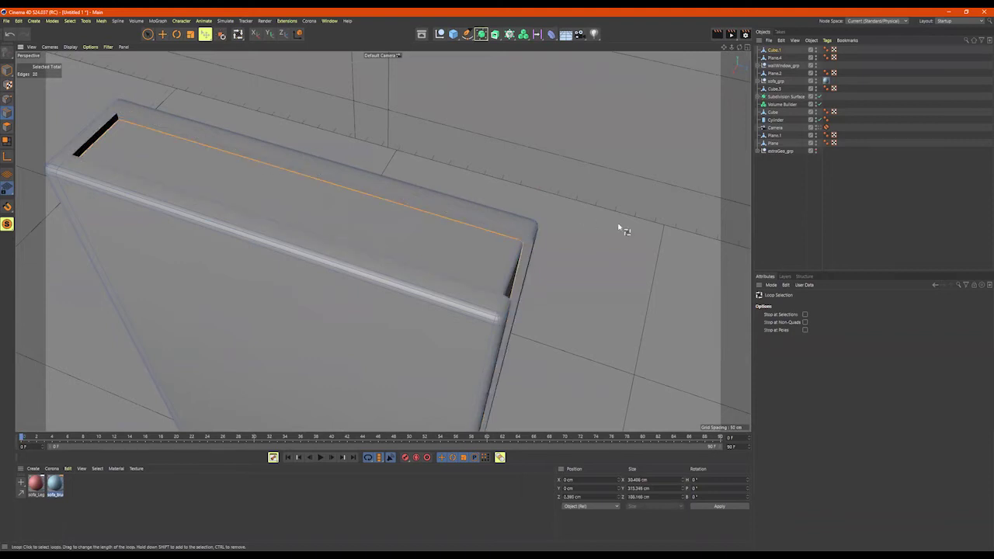
left_click(500, 229, "shift")
right_click(625, 284)
left_click(620, 278)
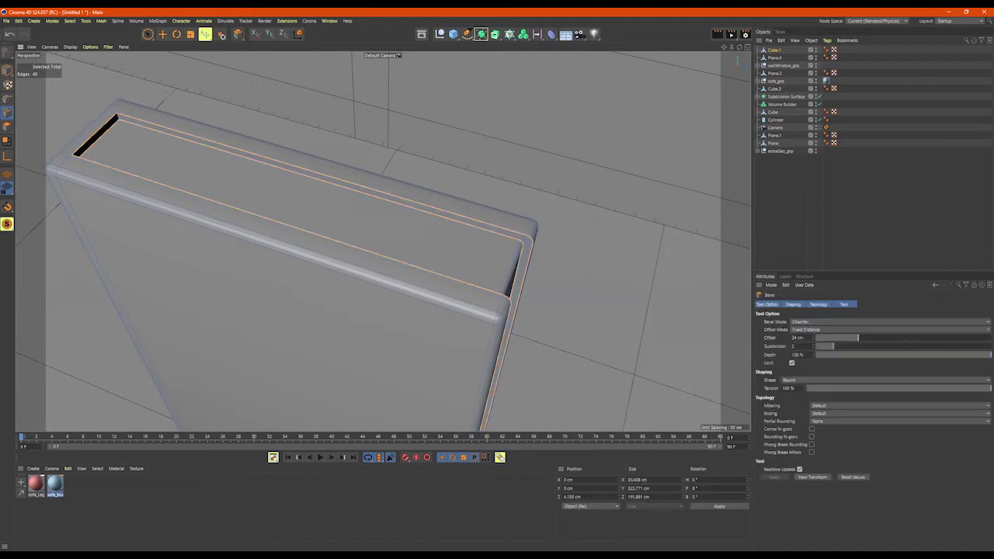
right_click_drag(539, 244, 432, 242, "alt")
key("space")
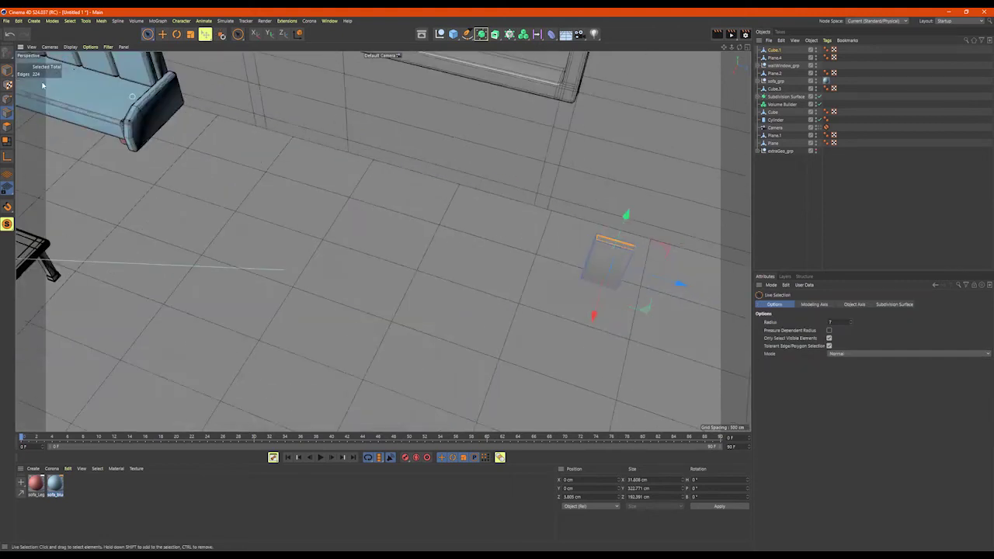
Return to whole-object editing and rename the Cube.1 object as book
left_click(7, 71)
right_click_drag(572, 245, 535, 226, "alt")
left_click_drag(535, 225, 543, 186, "alt")
double_click(777, 50)
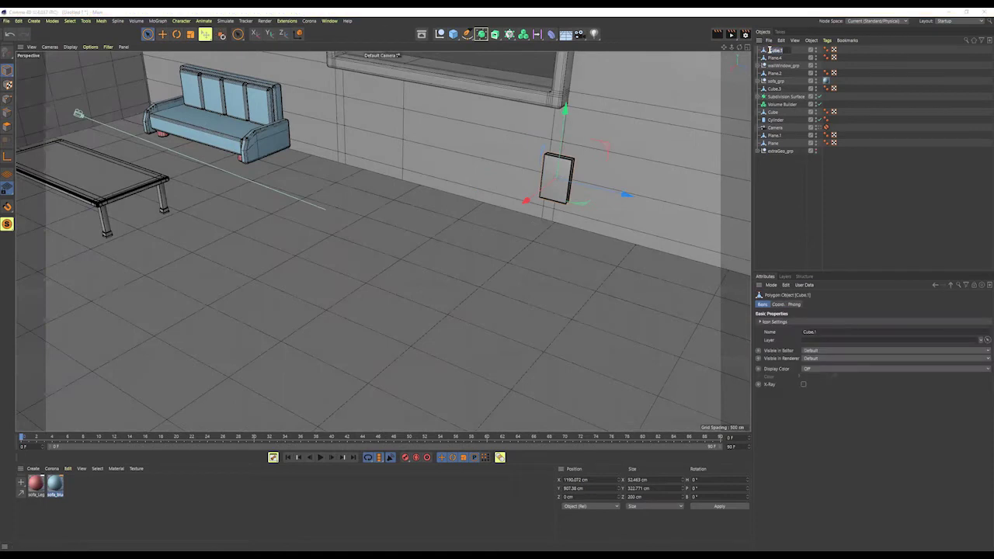
type("book")
key("Return")
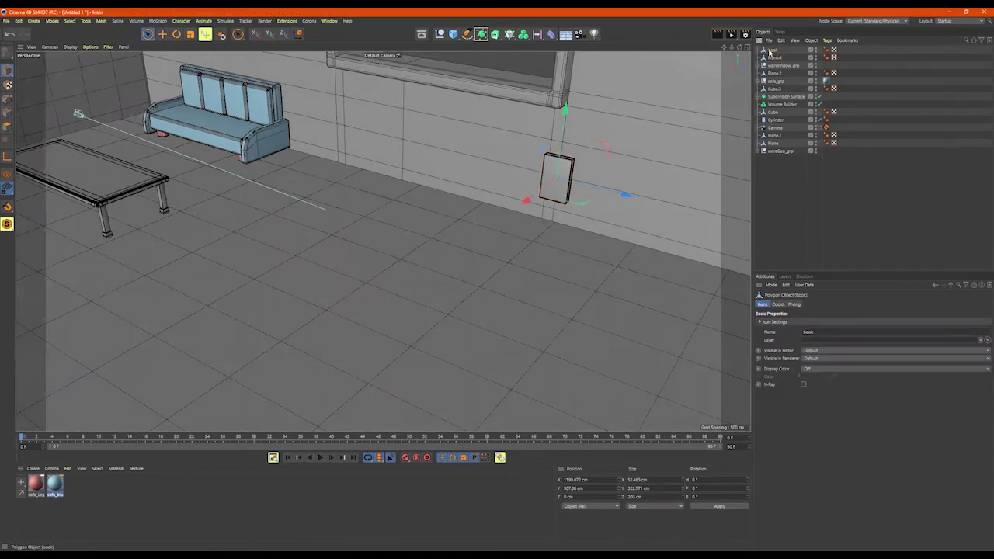
Move the book onto the coffee table, to about X 2240, Y 485 and Z -4407 cm
left_click_drag(501, 237, 536, 260, "alt")
left_click_drag(658, 240, 97, 65)
left_click_drag(209, 105, 378, 154, "alt")
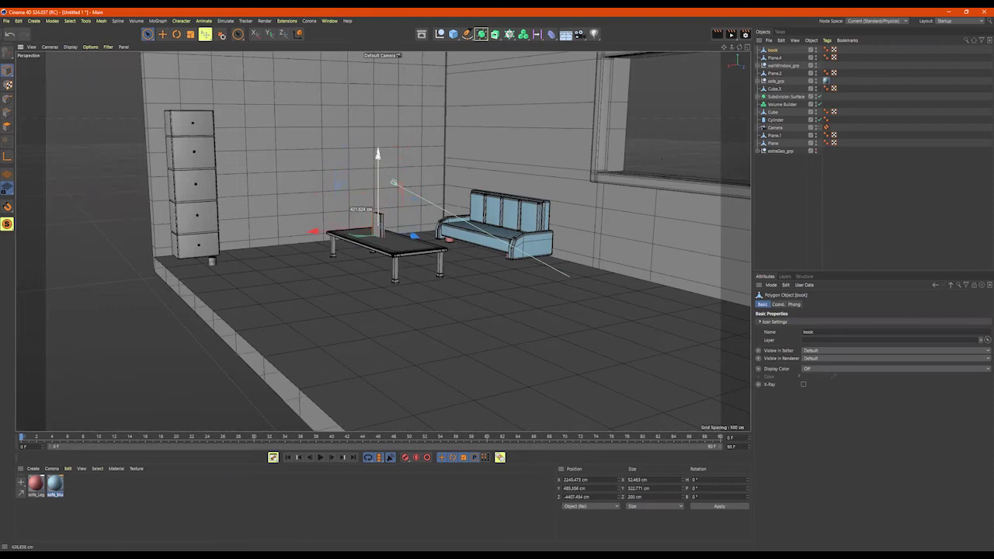
key("o")
left_click_drag(376, 202, 413, 217, "alt")
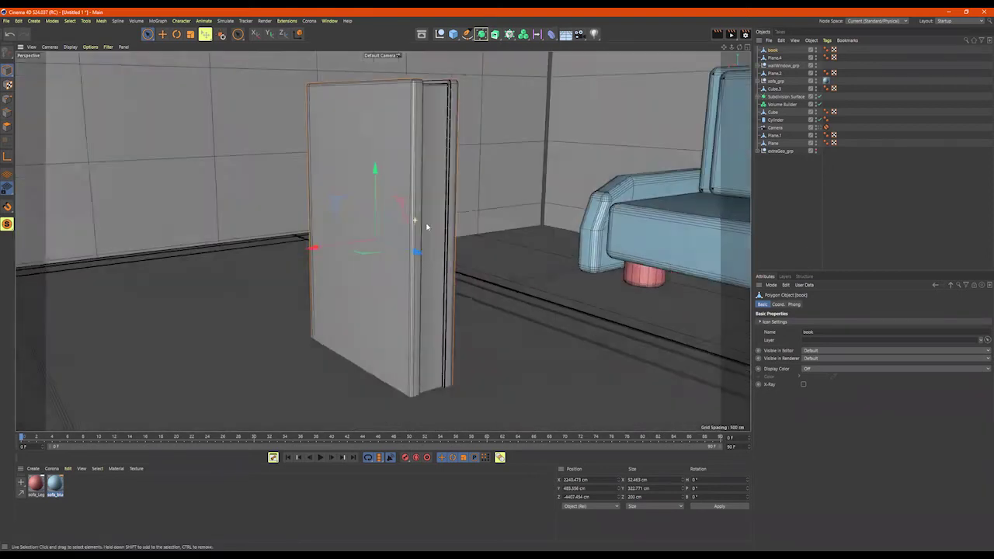
scroll(411, 229, "down", 3)
key("r")
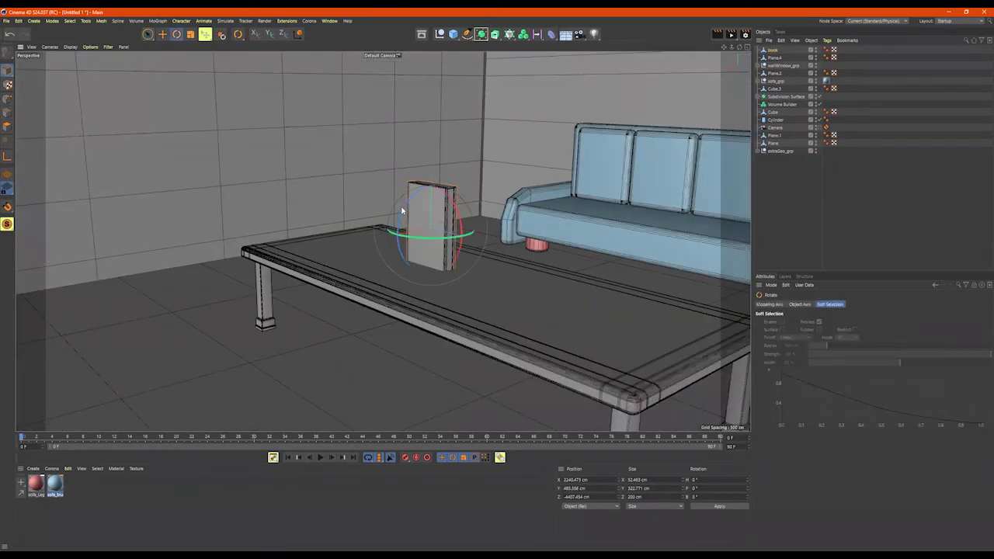
left_click_drag(403, 210, 444, 179)
key("ctrl+z")
left_click_drag(404, 210, 453, 177)
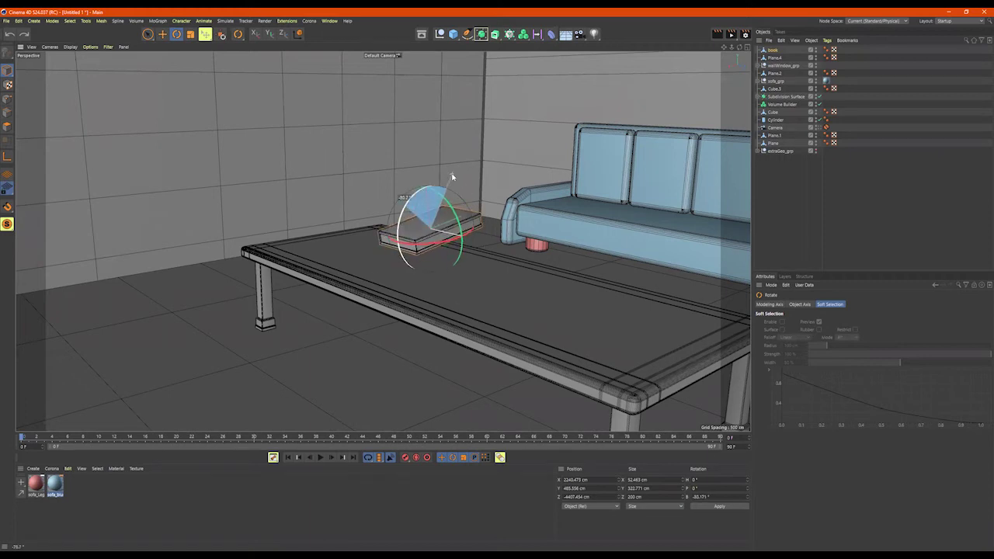
key("ctrl+z")
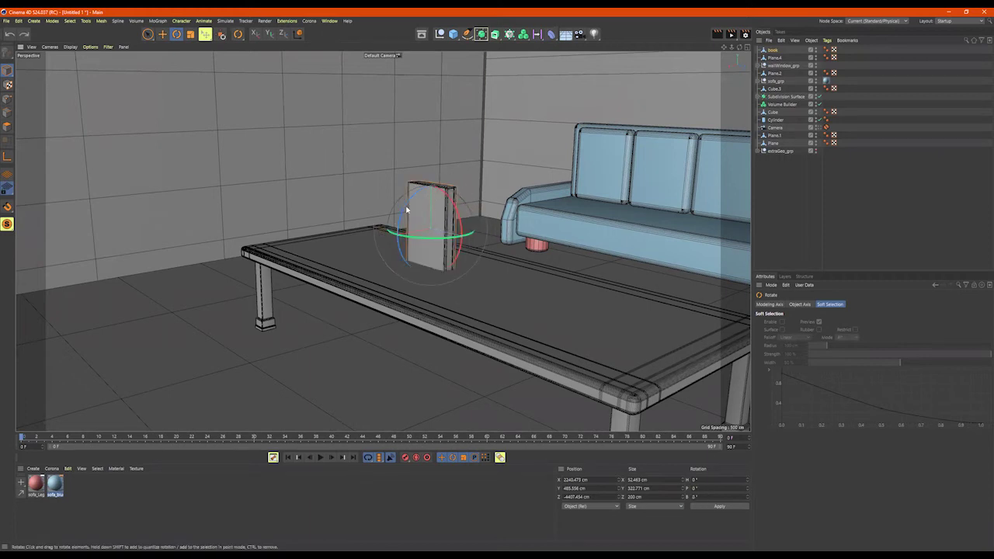
left_click(416, 209)
left_click(426, 208)
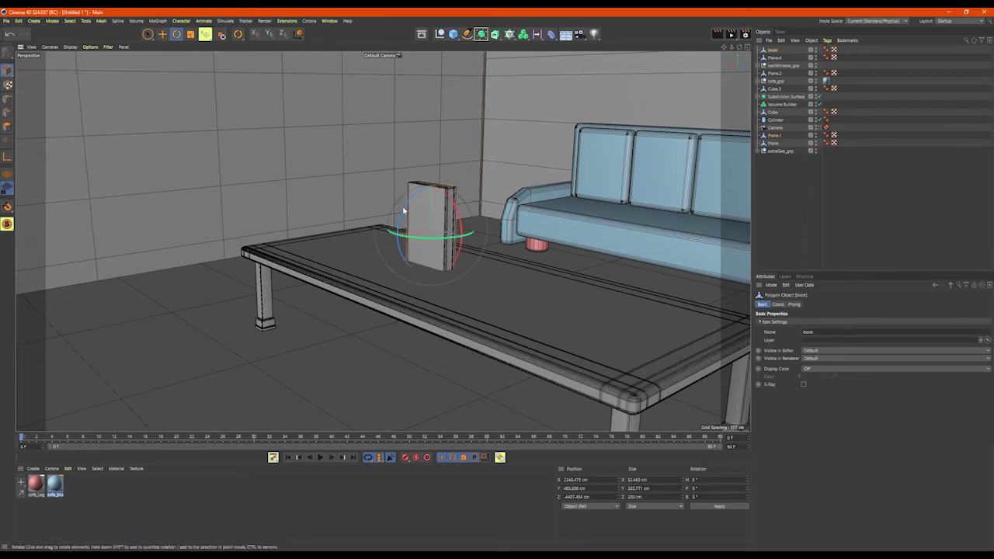
Rotate the book to a bank angle of -90° to lay it flat and scale it uniformly to about 38 × 235 × 146 cm
left_click_drag(405, 208, 559, 345)
key("e")
key("t")
key("w")
Lower the book until it rests just above the tabletop, at a Y position of about 372 cm
key("e")
left_click_drag(514, 274, 514, 284)
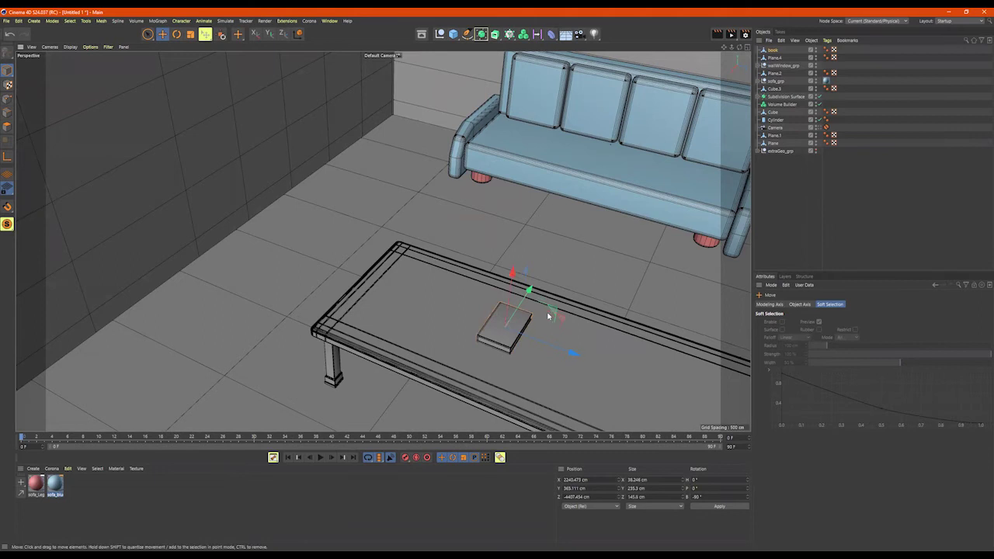
middle_click(548, 316)
key("o")
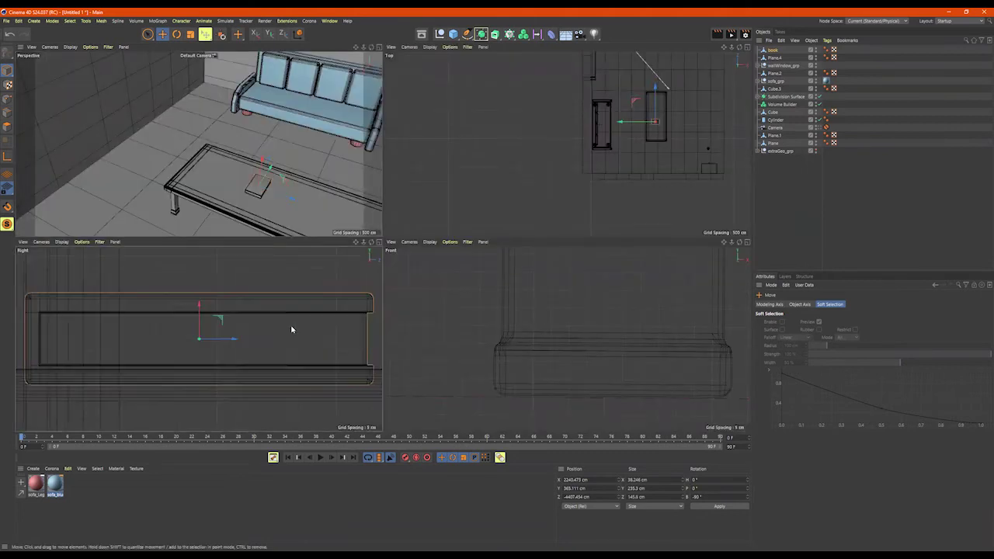
left_click_drag(200, 309, 201, 295)
middle_click(201, 294)
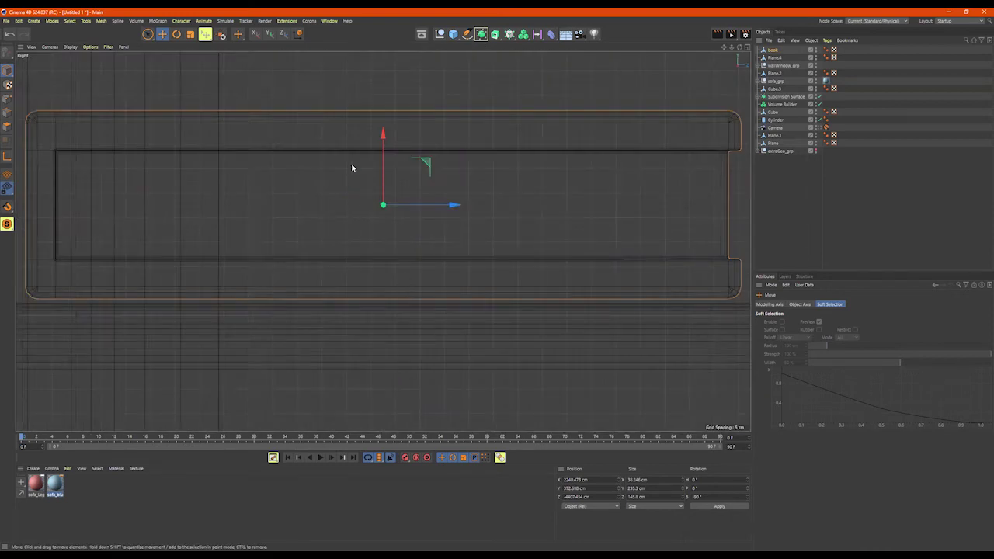
middle_click(414, 153)
middle_click(333, 138)
left_click_drag(384, 178, 548, 277, "alt")
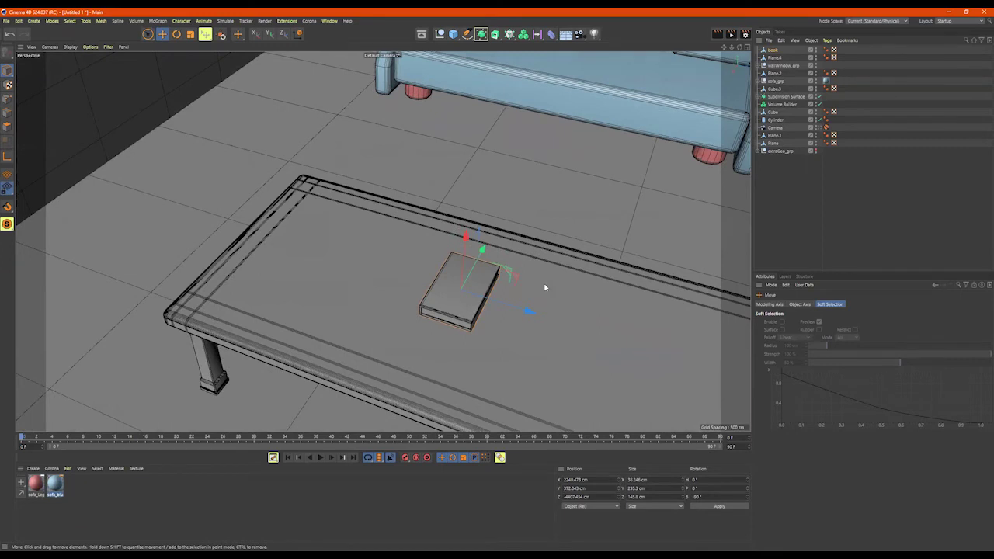
middle_click(573, 231)
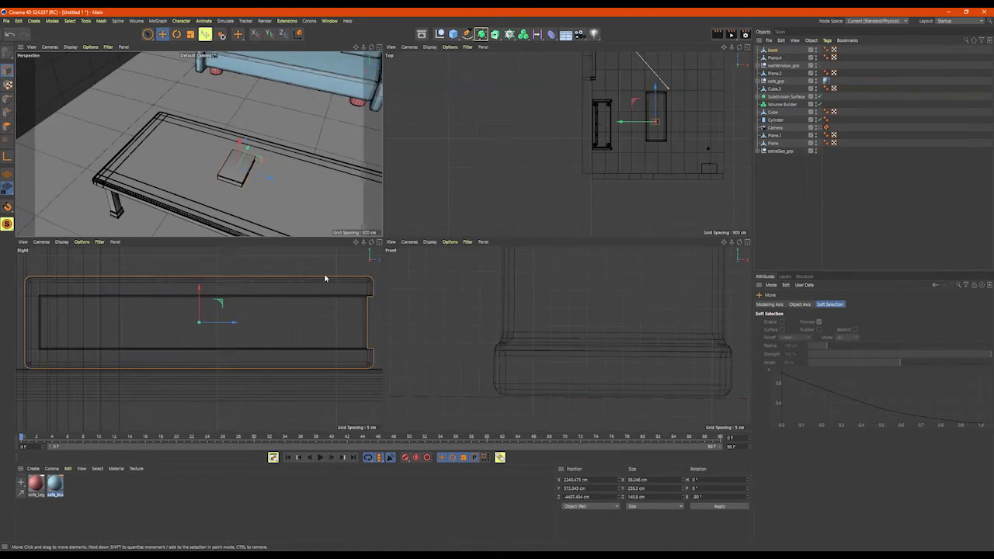
middle_click(267, 156)
left_click_drag(722, 204, 742, 201, "alt")
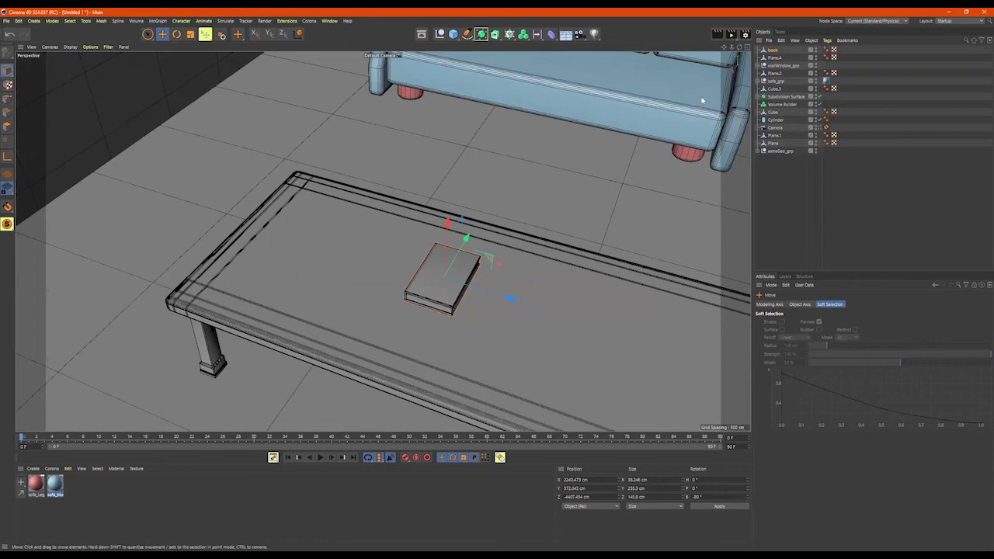
left_click(967, 21)
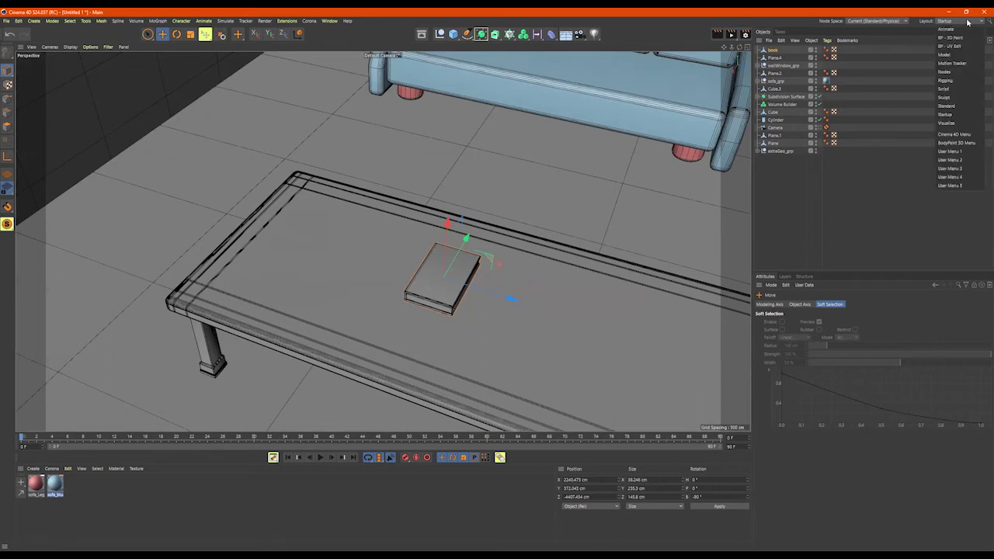
left_click(892, 13)
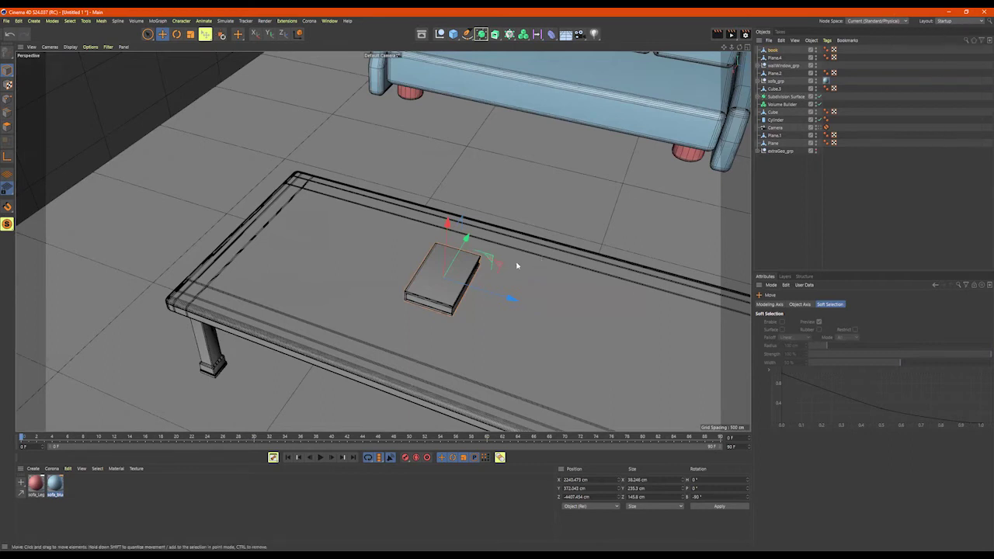
Switch to the BP - UV Edit layout and apply cubic automatic UV mapping to the book
left_click(951, 21)
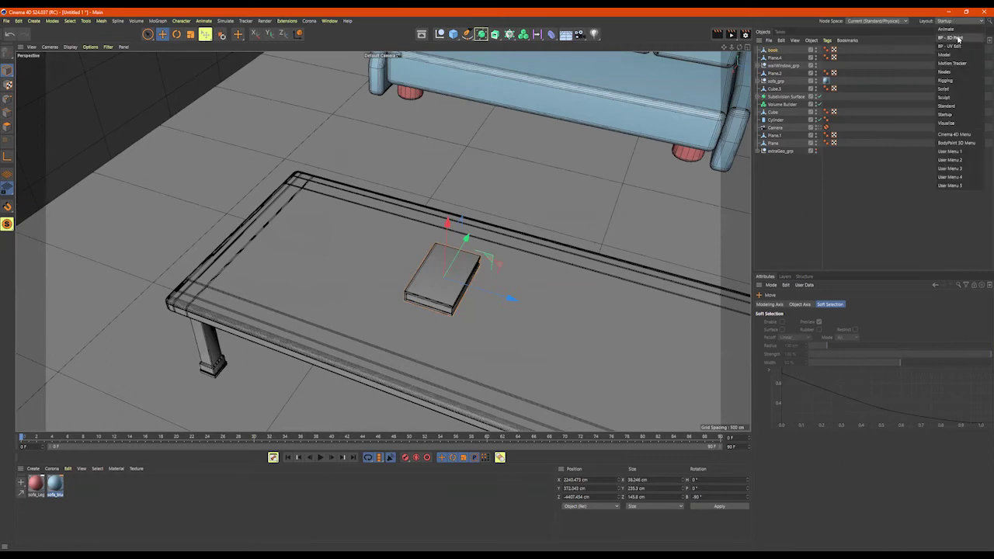
left_click(957, 46)
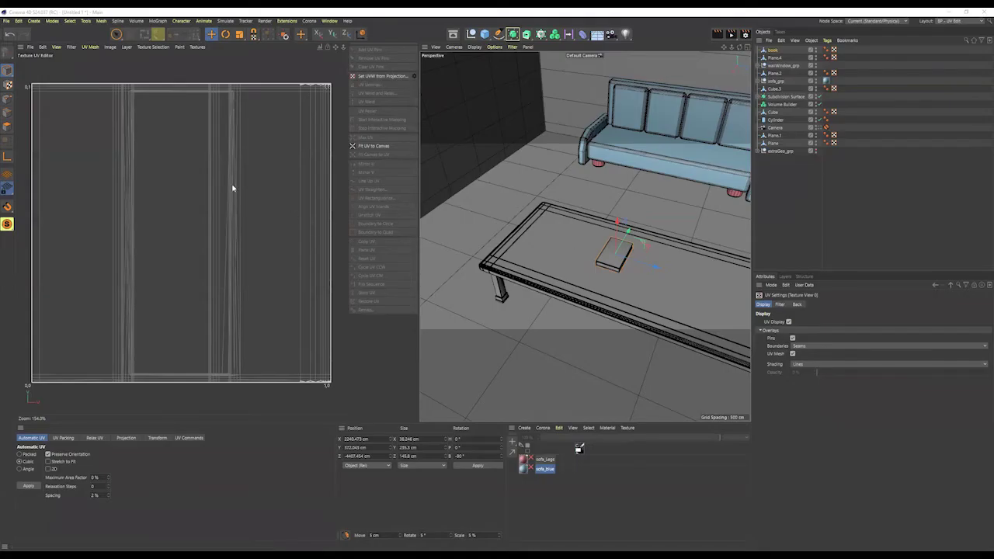
left_click_drag(585, 236, 610, 264, "alt")
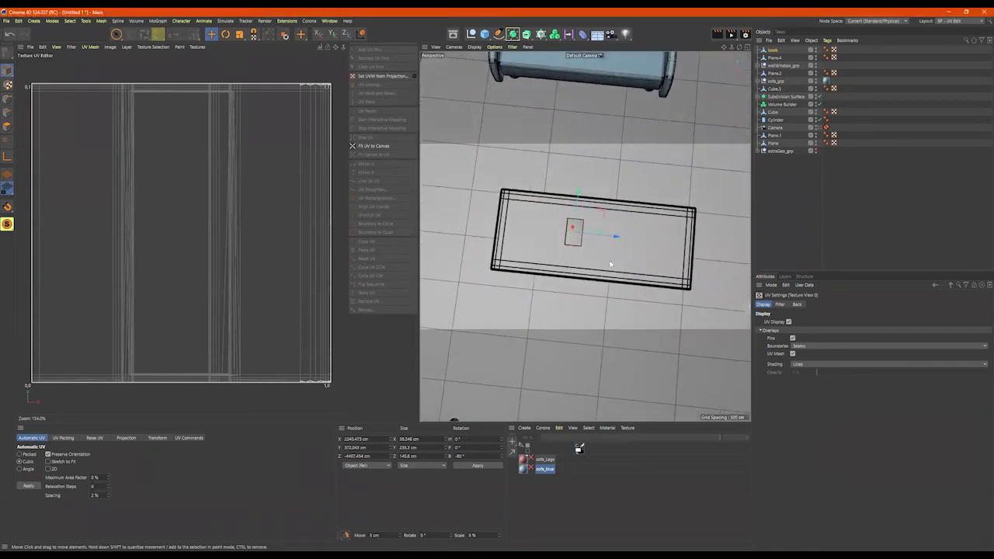
scroll(220, 243, "down", 4)
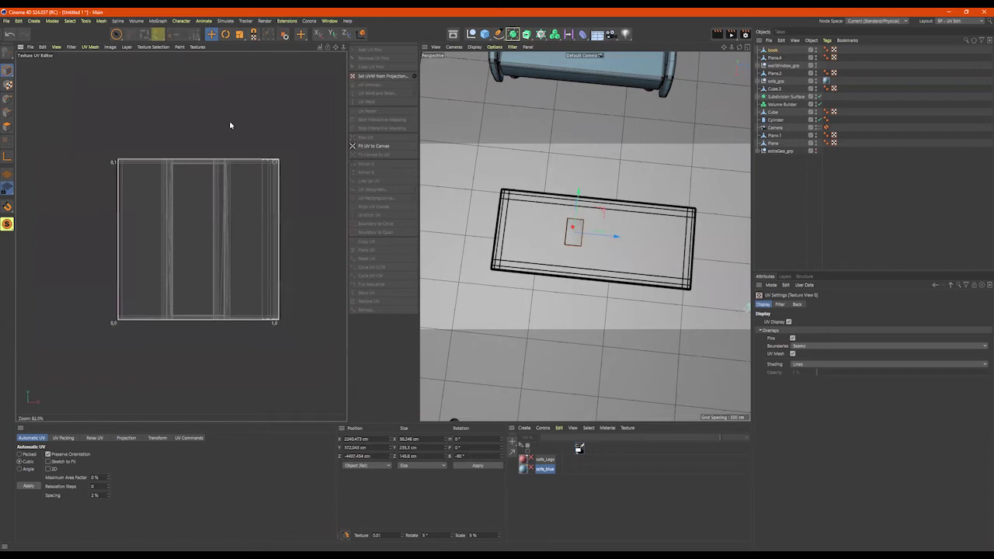
left_click(27, 486)
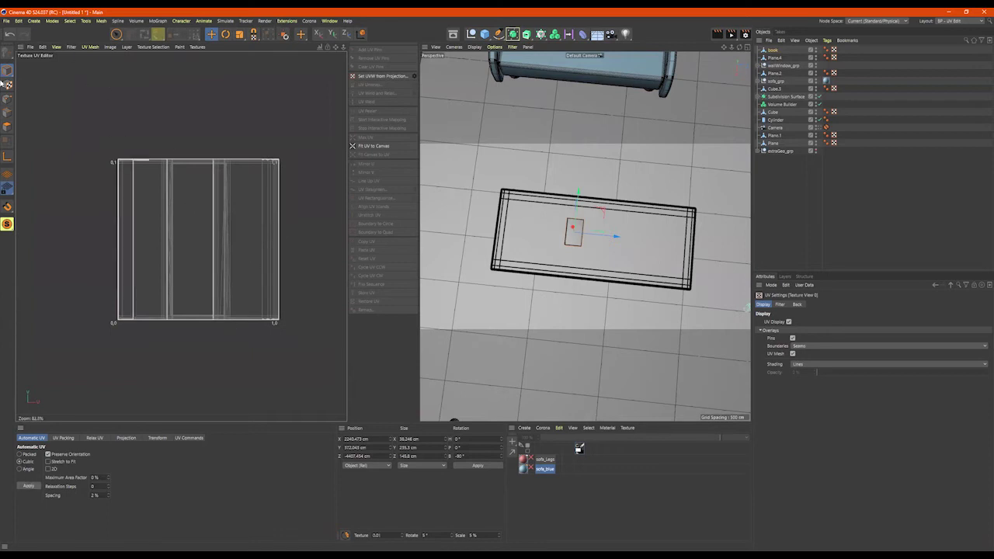
Select all of the book's polygons and reapply cubic automatic UV mapping with Preserve Orientation and 2% spacing
left_click(7, 125)
key("ctrl+a")
double_click(206, 222)
left_click(118, 36)
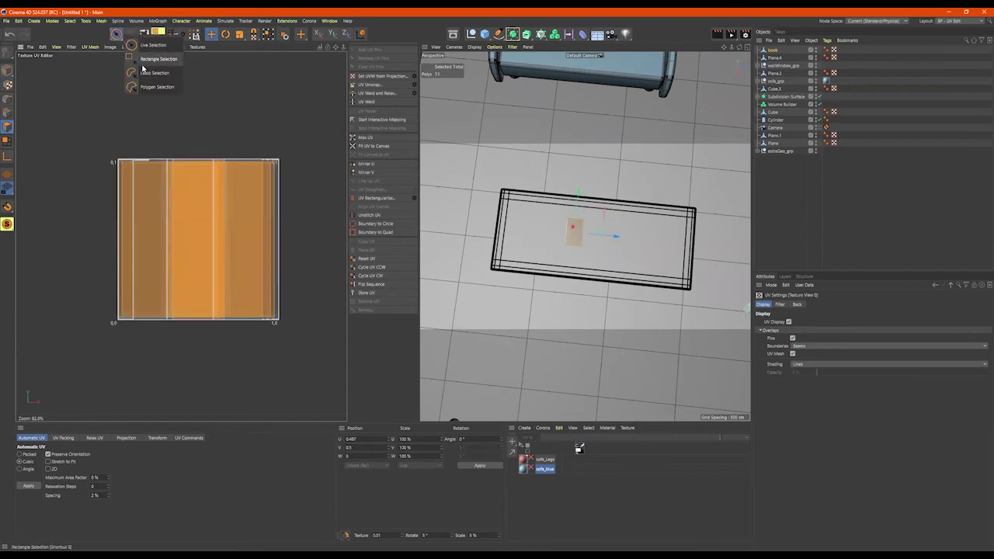
left_click(143, 63)
left_click_drag(79, 109, 324, 386)
left_click(242, 239)
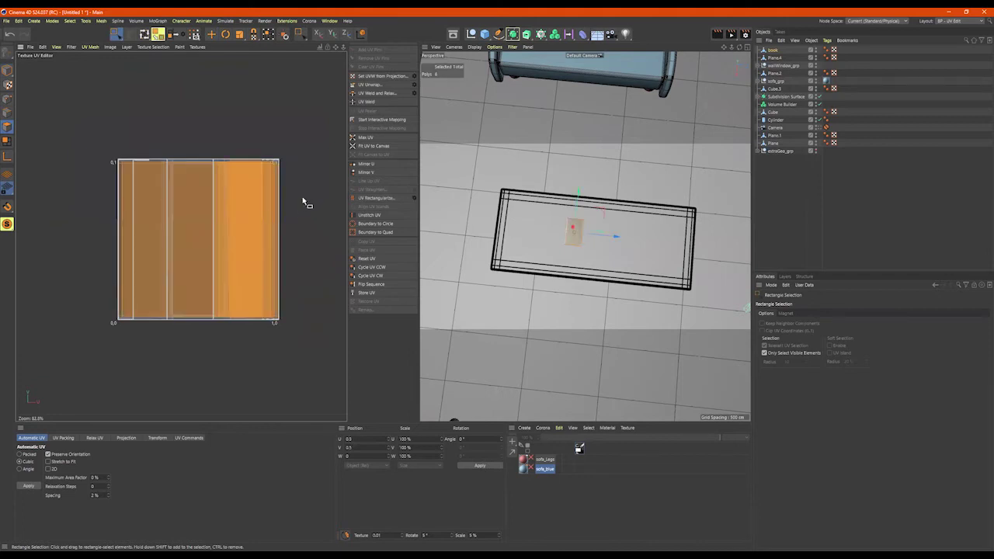
key("ctrl+a")
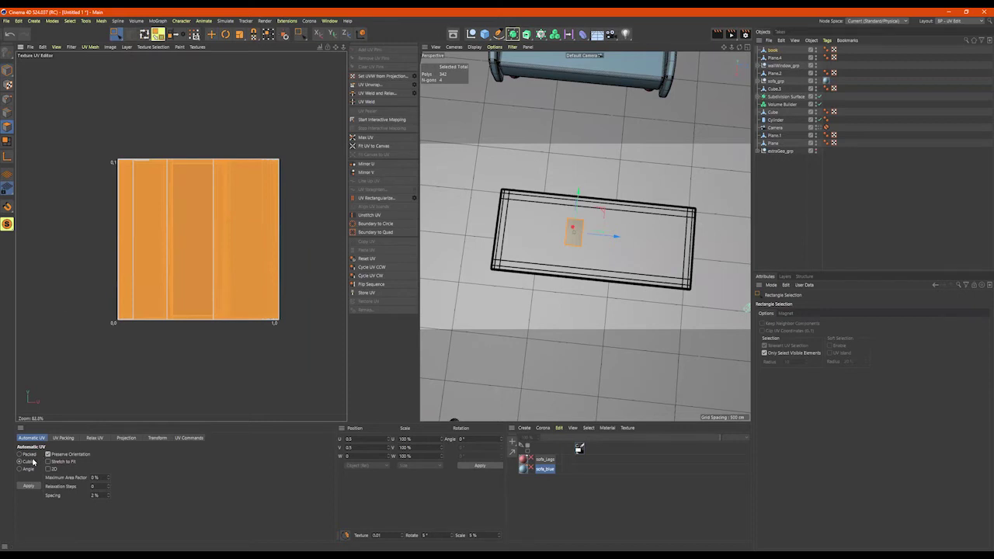
left_click(29, 486)
Select the polygons of the book's upper cover and spine to identify their islands in the UV layout
right_click_drag(576, 224, 705, 233, "alt")
left_click_drag(584, 230, 603, 160, "alt")
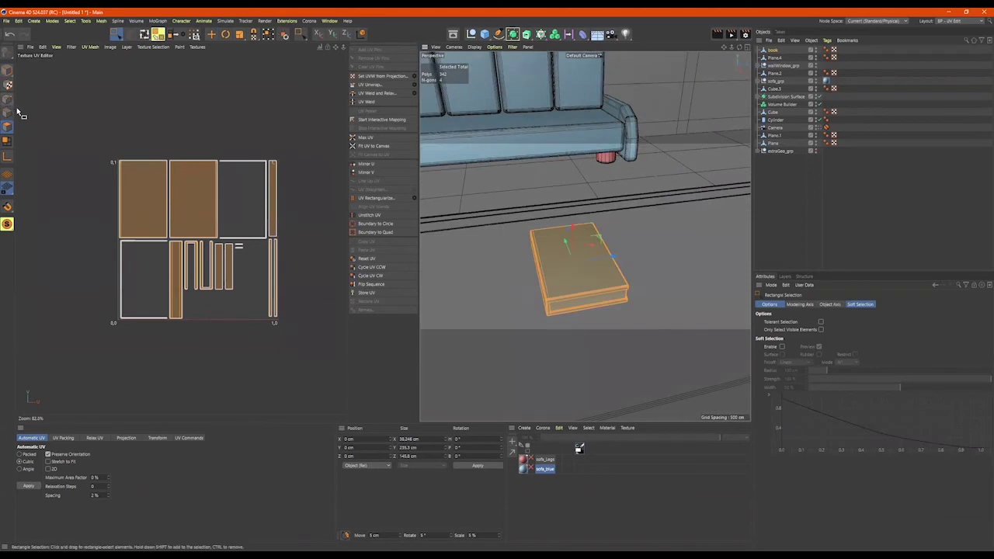
left_click(7, 126)
key("9")
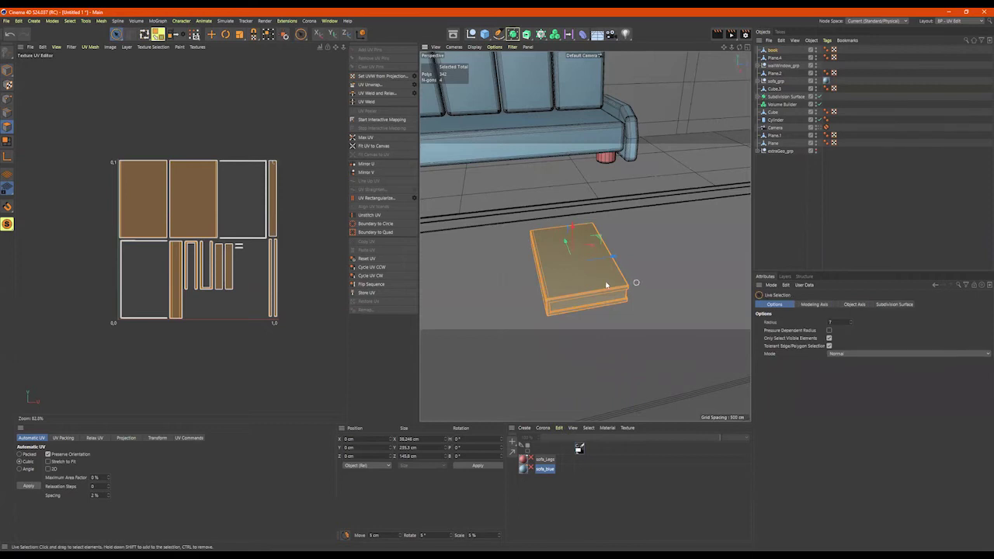
left_click(559, 278)
left_click_drag(559, 278, 600, 277, "alt")
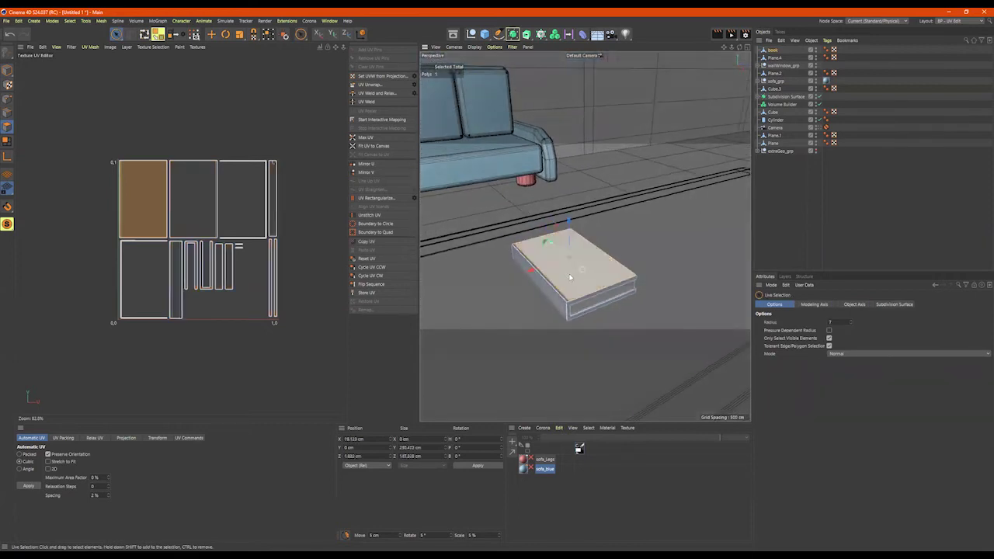
scroll(599, 277, "up", 5)
left_click(584, 264)
left_click(508, 299, "shift")
left_click_drag(512, 321, 614, 300, "alt")
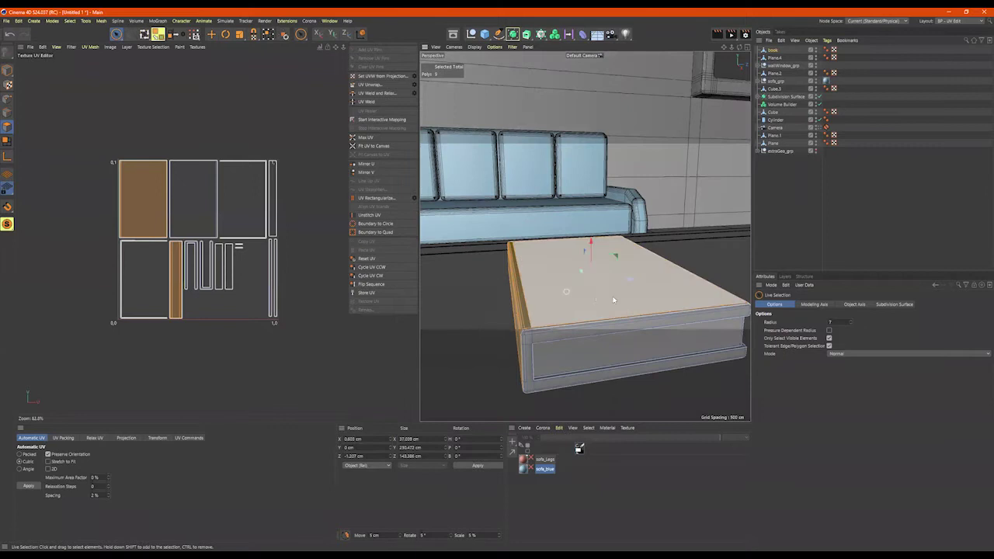
Raise the whole book to a Y position of about 558 cm so its underside can be reached
left_click(7, 71)
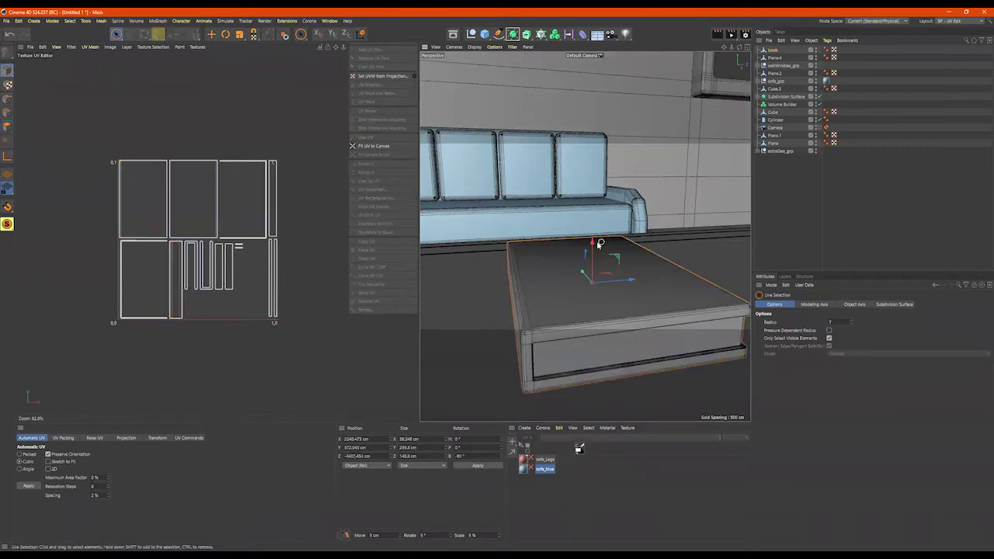
left_click_drag(593, 240, 593, 33)
left_click_drag(648, 360, 649, 322, "alt")
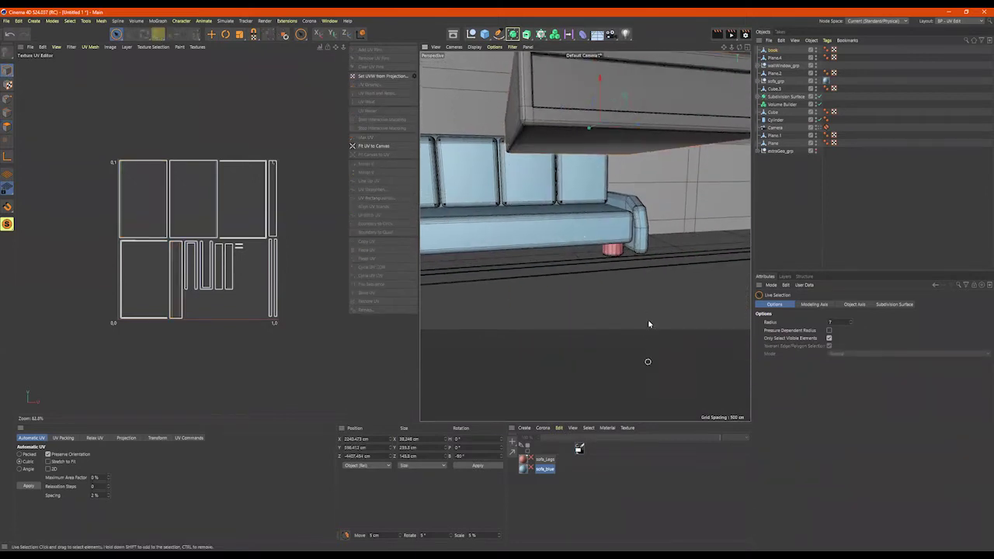
left_click_drag(639, 253, 653, 258, "alt")
right_click_drag(654, 258, 559, 249, "alt")
right_click_drag(619, 248, 788, 260, "alt")
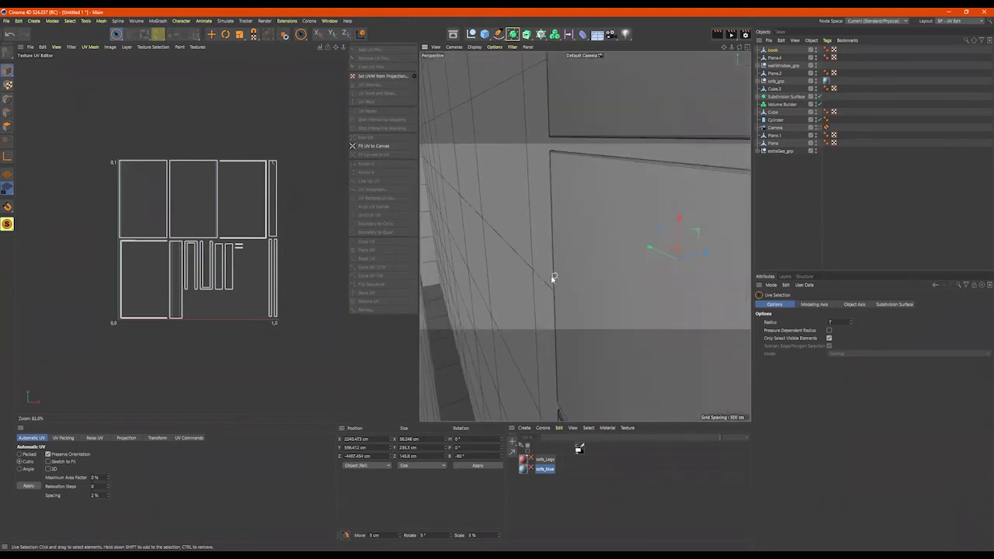
key("s")
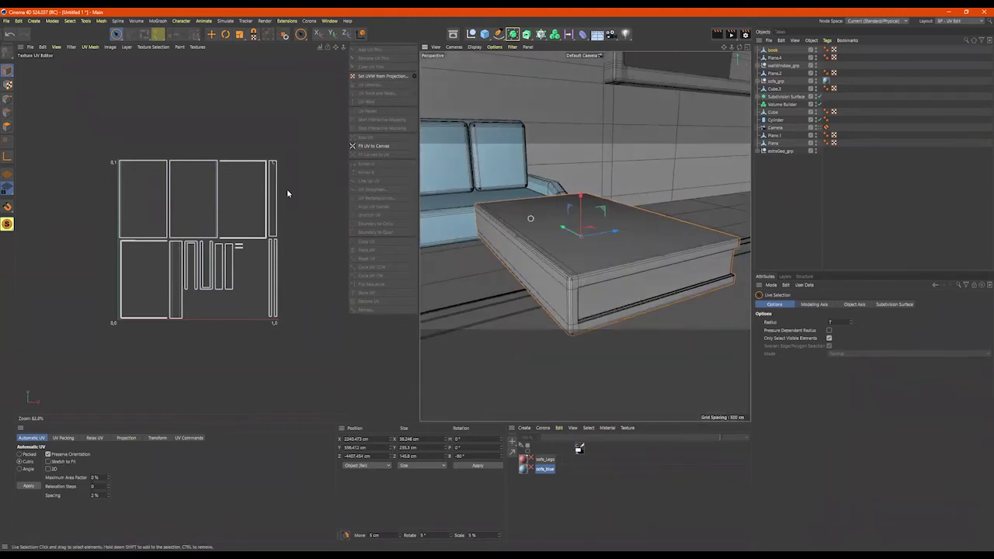
Select all polygons of the book's outer faces: the upper cover, the full spine and the lower cover
left_click(7, 127)
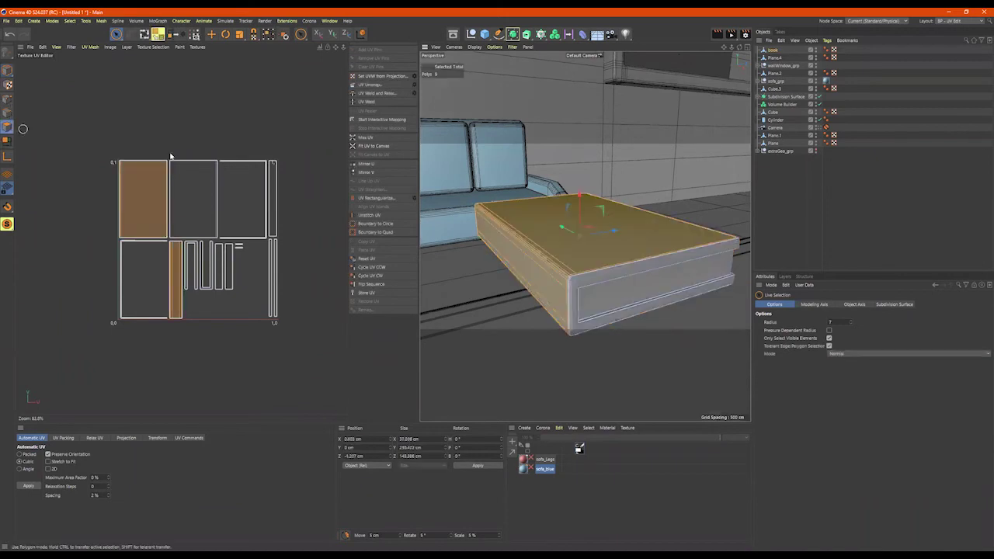
left_click(543, 218)
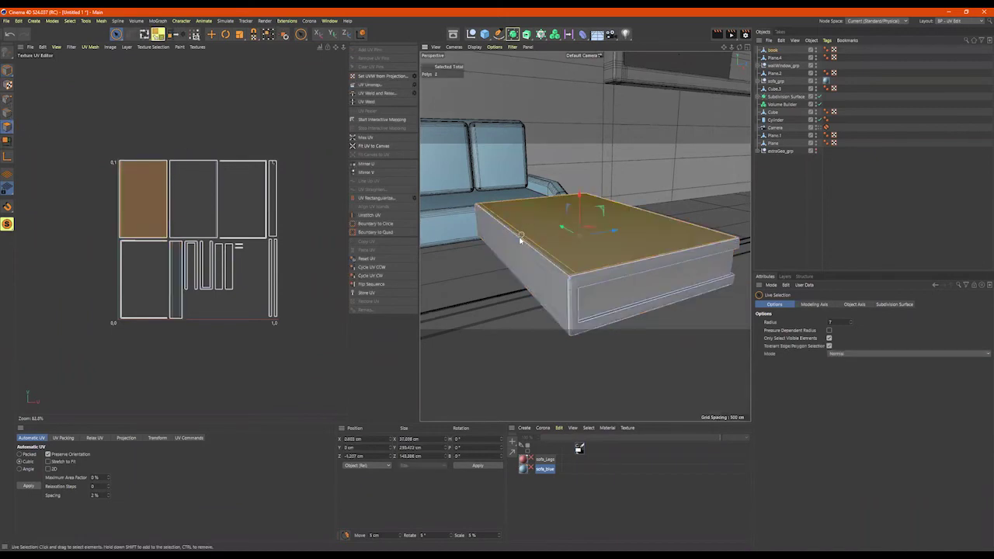
left_click(520, 241, "shift")
key("s")
left_click_drag(516, 238, 595, 288, "alt")
left_click(562, 284, "shift")
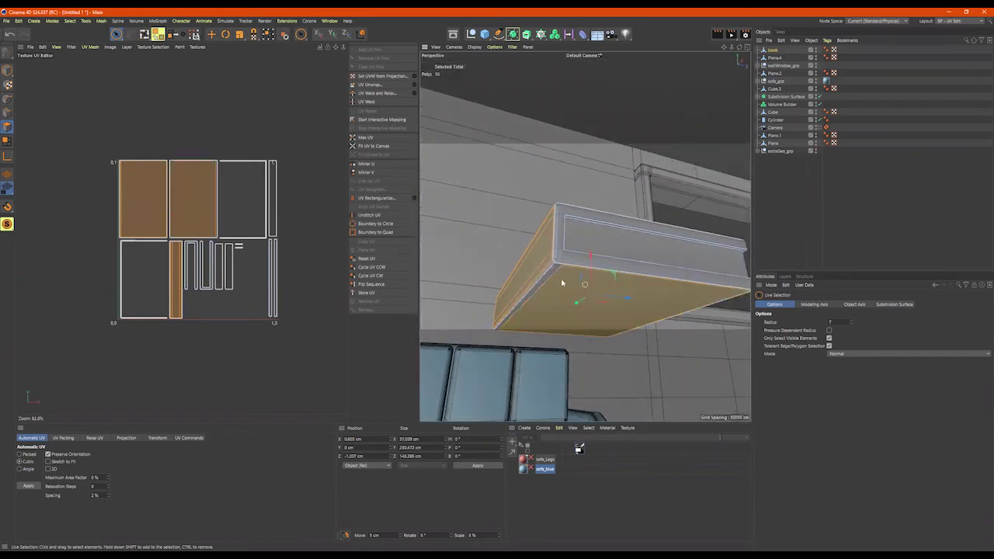
left_click(543, 272, "shift")
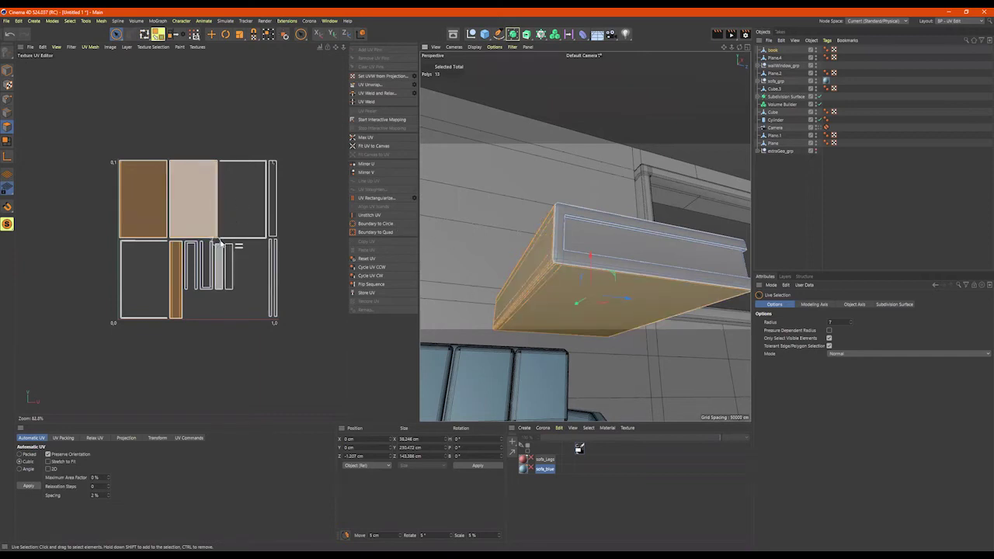
Move the UV islands of both covers and the spine above the UV canvas, clear of the other islands
key("t")
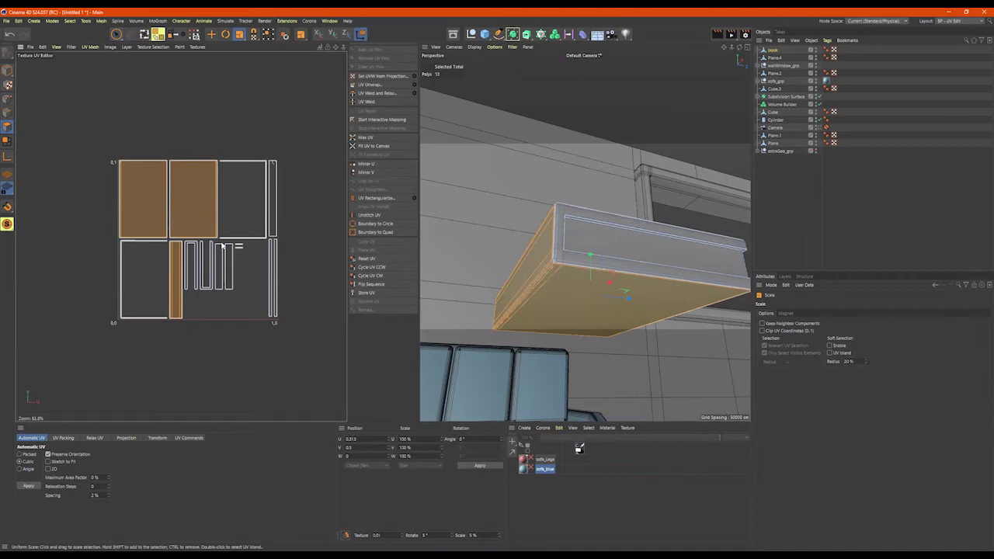
key("e")
left_click_drag(187, 208, 200, 47)
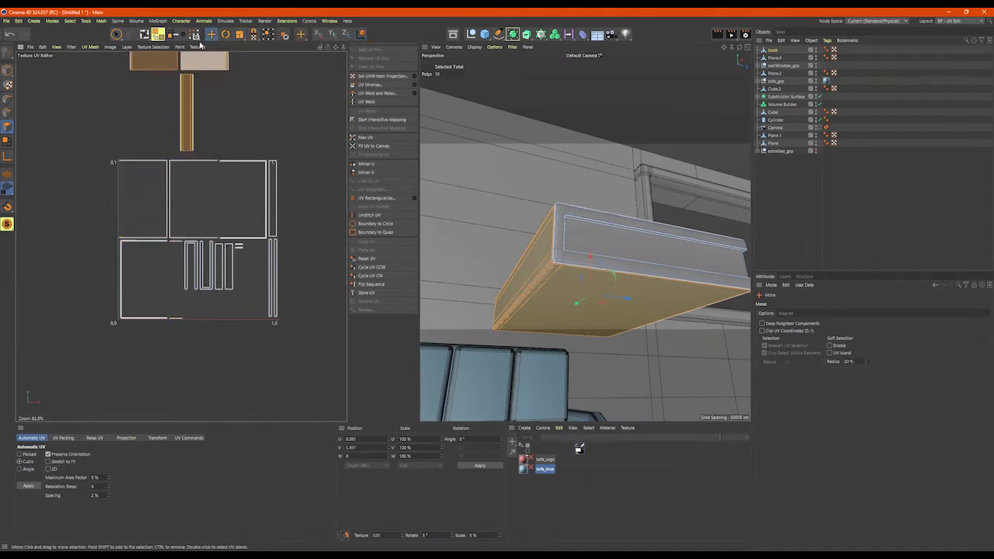
middle_click_drag(313, 189, 302, 210, "alt")
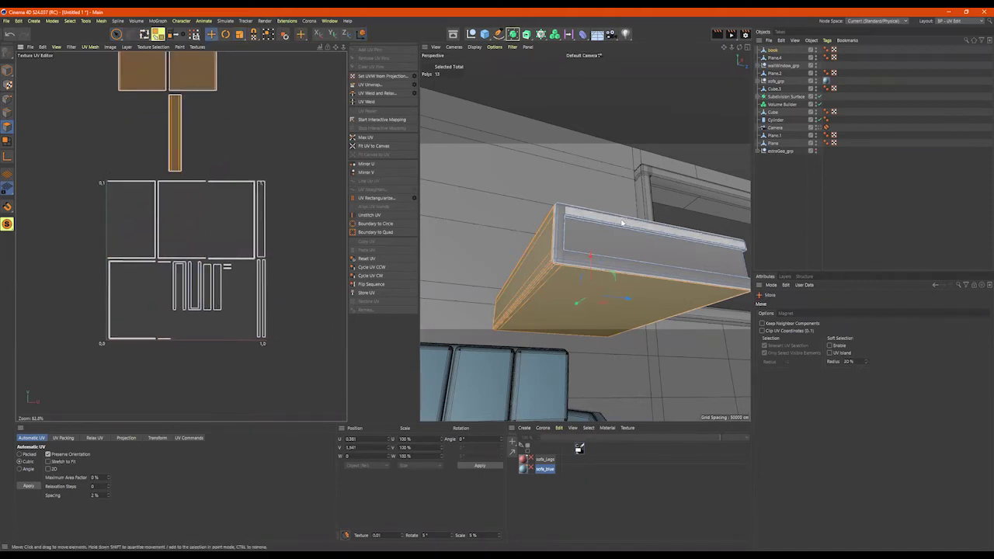
Select the polygons on the three exposed page sides between the book's covers
mouse_move(608, 236)
left_mouse_down("alt")
mouse_move(576, 244)
mouse_move(721, 255)
mouse_move(581, 261)
left_mouse_up("alt")
middle_click_drag(581, 261, 619, 253, "alt")
left_click_drag(585, 235, 621, 262, "alt")
left_click_drag(497, 286, 510, 284)
key("ctrl+z")
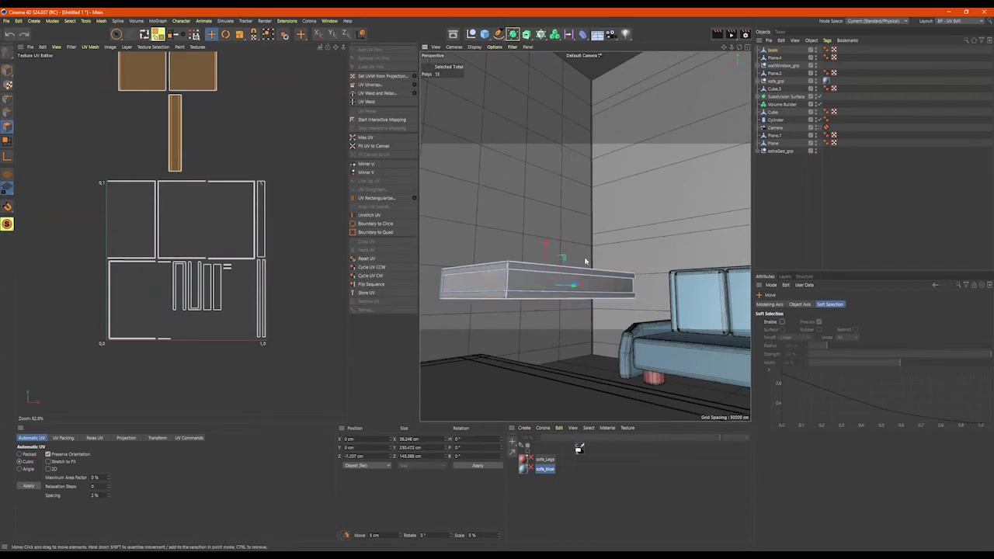
key("9")
left_click_drag(484, 281, 650, 303)
left_click(672, 287, "shift")
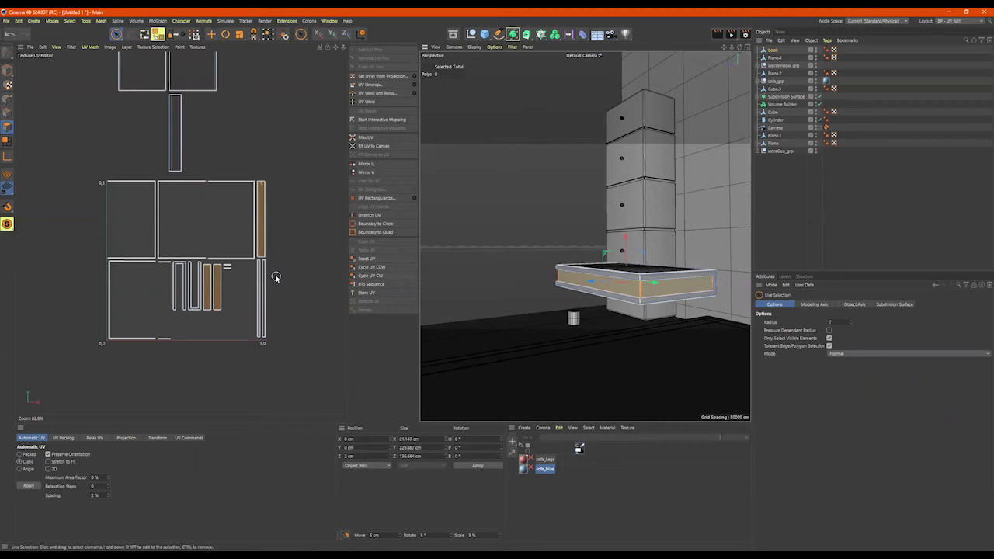
Move the three page-side UV islands out of the canvas, up beside the cover and spine islands
key("e")
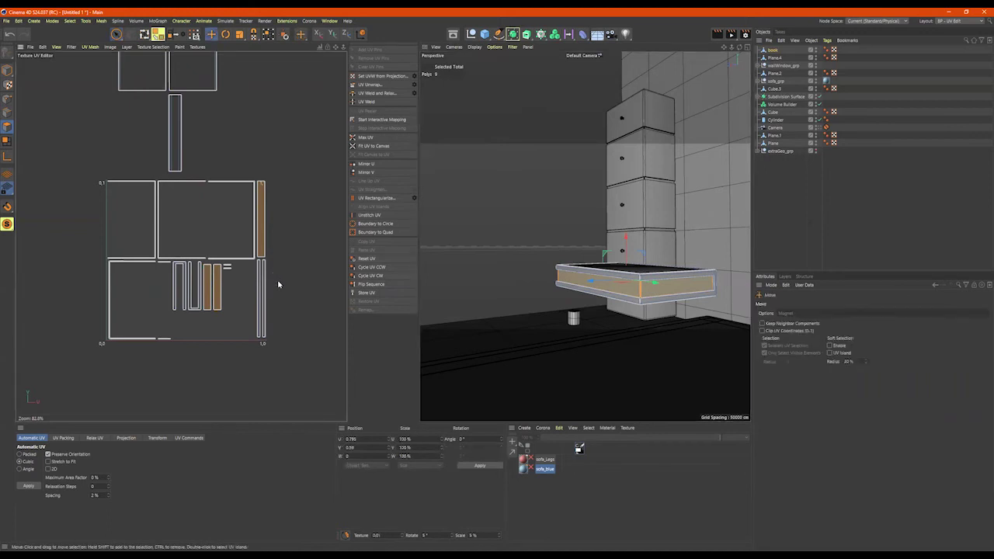
scroll(275, 283, "down", 3)
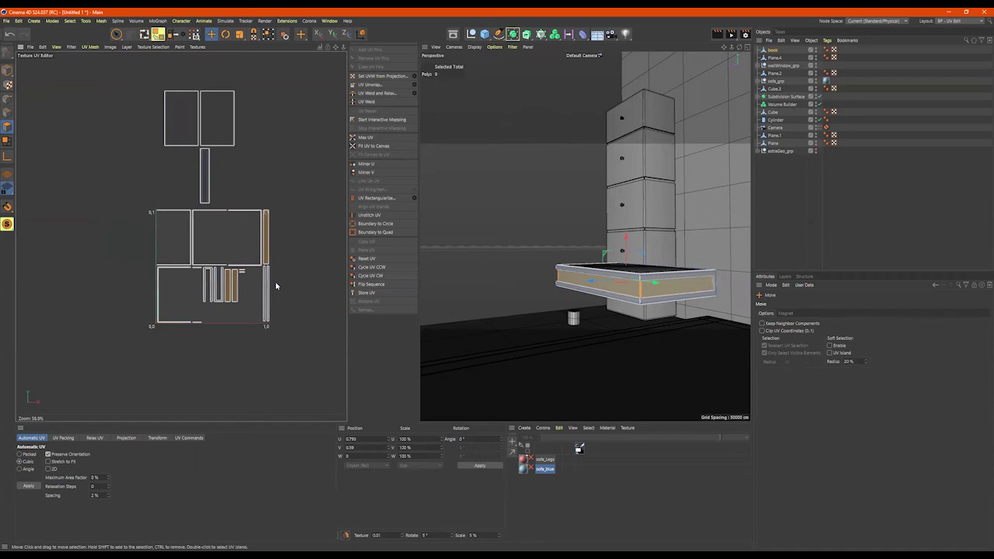
left_click_drag(239, 286, 278, 158)
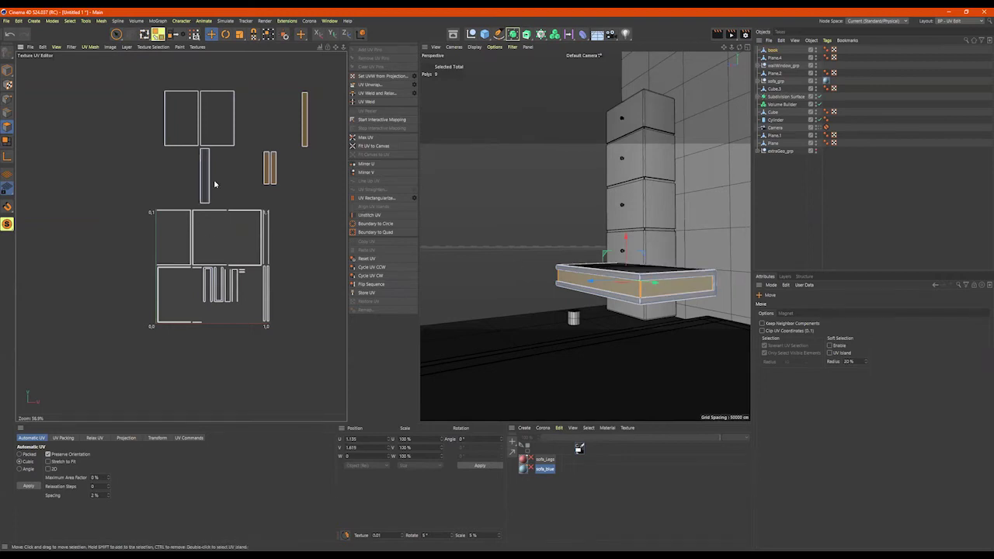
Check the separated cover islands and try to move the spine's UV island away from the covers
left_click(187, 124)
left_click_drag(586, 235, 660, 233, "alt")
left_click(217, 118)
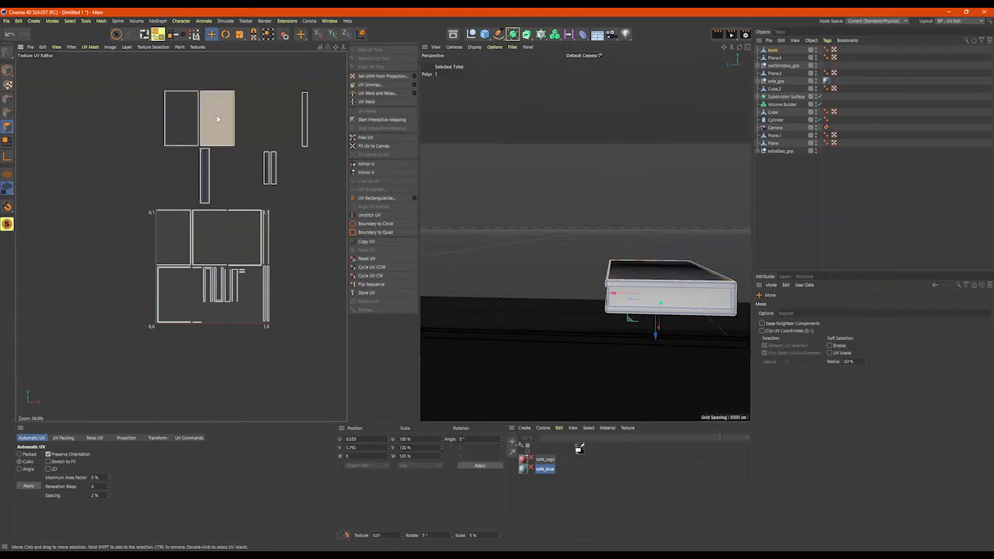
left_click(205, 176)
left_click_drag(238, 170, 247, 169)
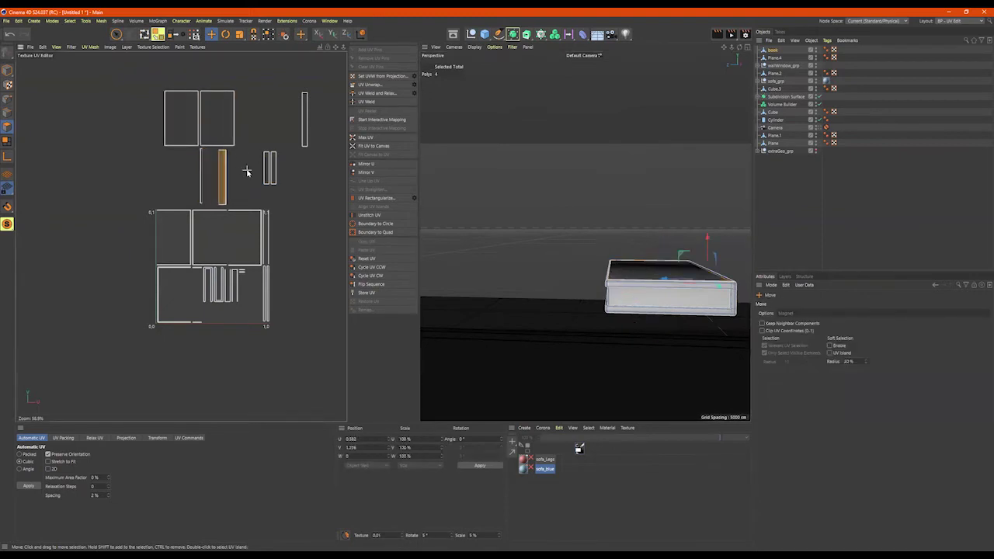
key("ctrl+z")
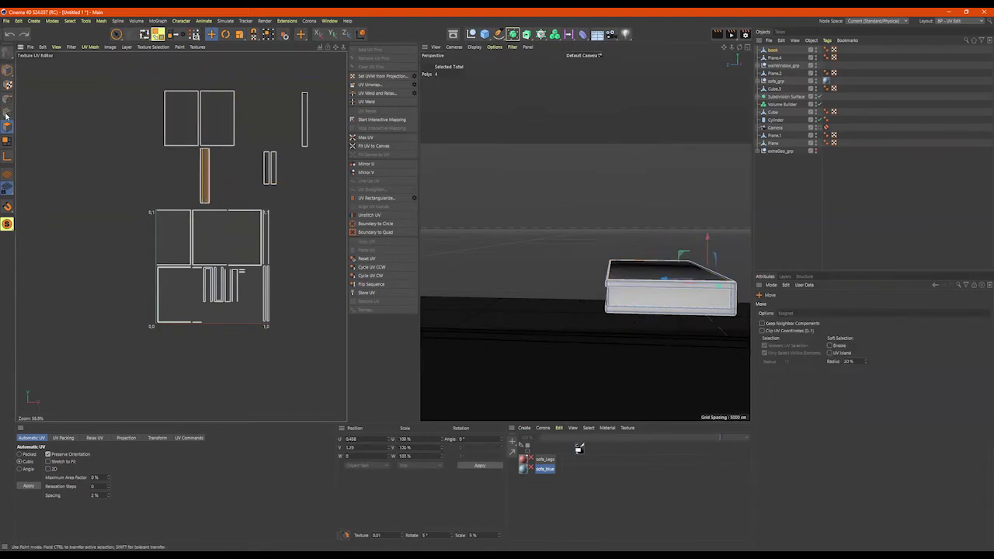
Select all remaining UV islands inside the canvas with Rectangle Selection and move them below the canvas
left_click_drag(116, 35, 125, 52)
left_click(156, 59)
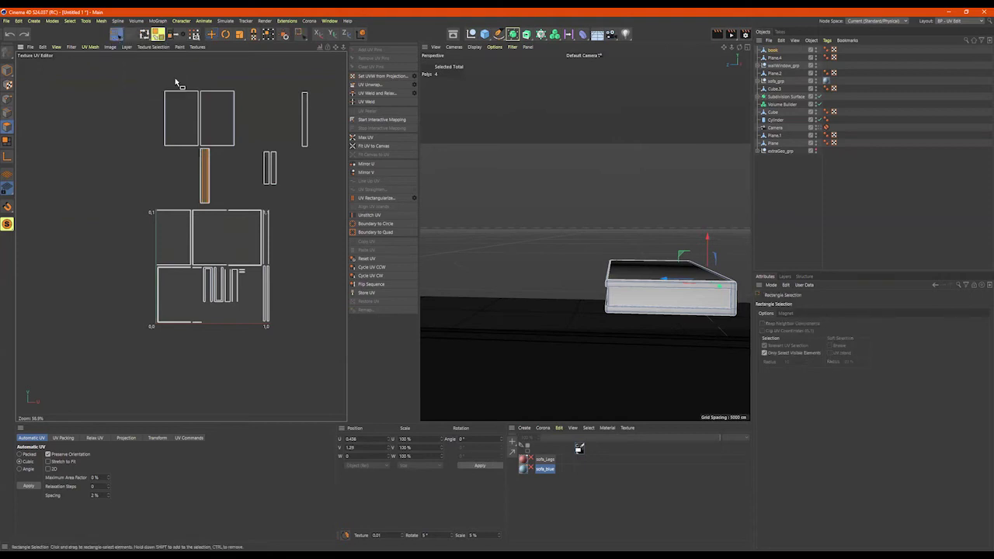
left_click_drag(320, 73, 238, 128)
left_click_drag(281, 206, 158, 335)
key("e")
left_click_drag(190, 233, 193, 365)
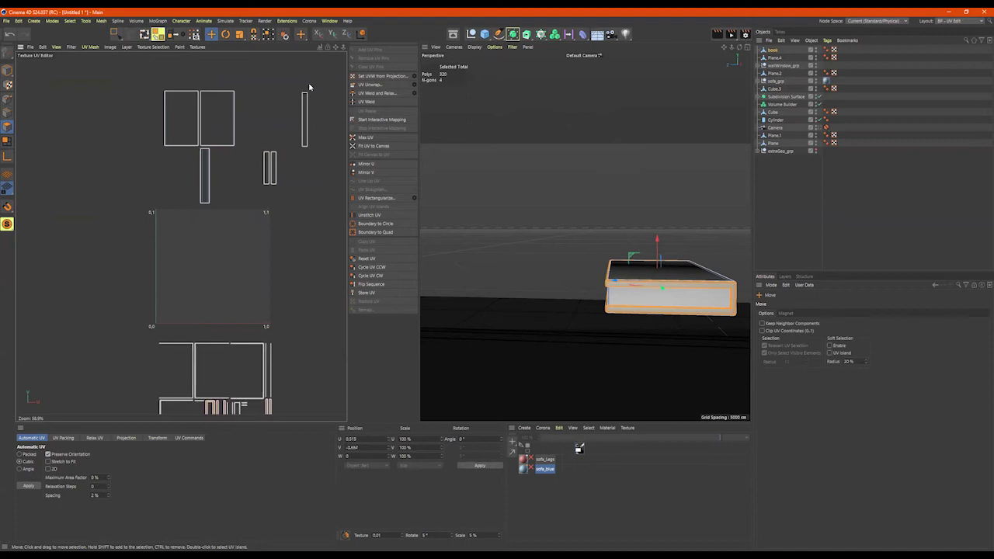
Select the cover, spine and page-side UV islands together and move them down so the covers sit inside the canvas
left_click_drag(309, 83, 288, 104)
key("ctrl+z")
key("0")
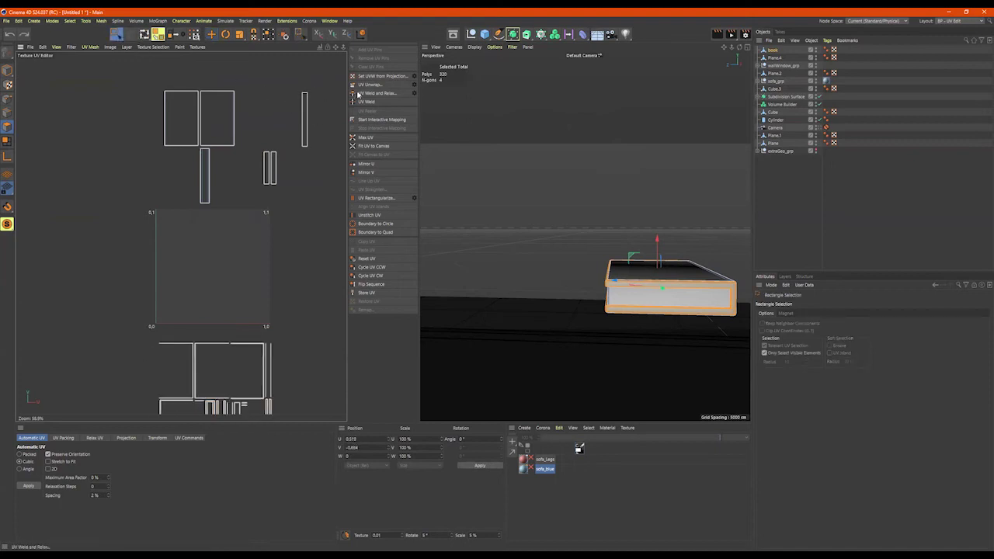
left_click_drag(329, 70, 156, 221)
key("e")
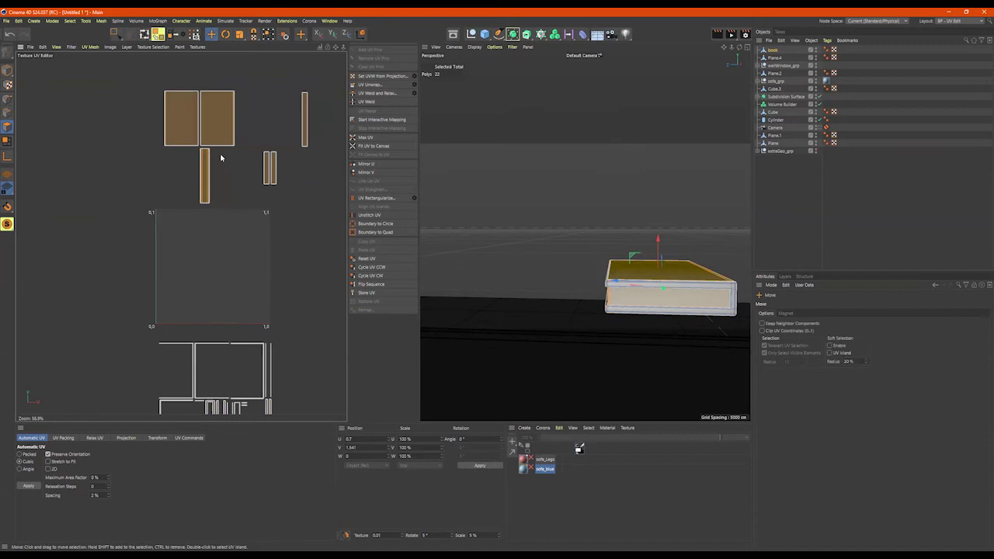
left_click_drag(225, 120, 222, 242)
left_click(204, 295)
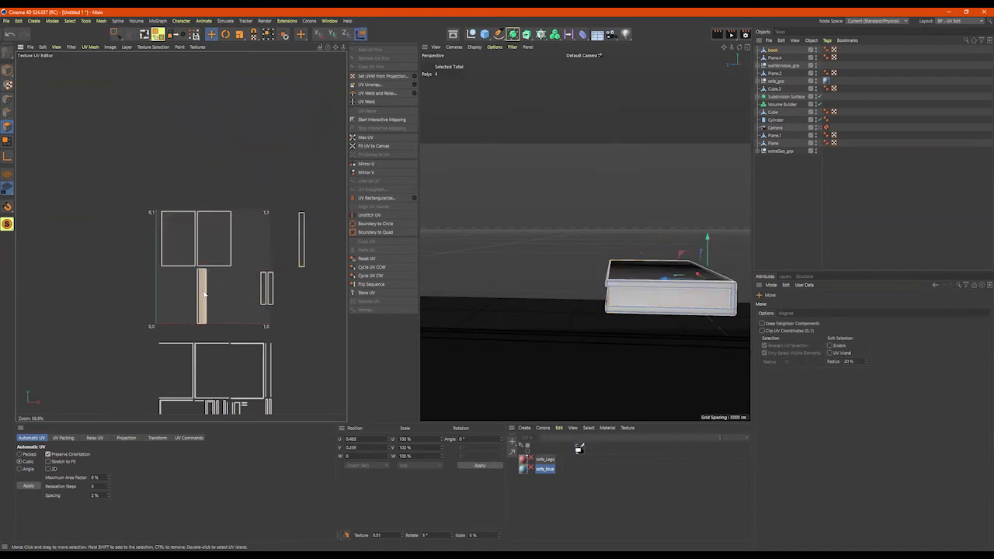
left_click_drag(217, 273, 199, 300)
key("ctrl+z")
Select the complete spine UV island and place it directly beside the two covers, at about U 0.72 and V 0.74
left_click(116, 34)
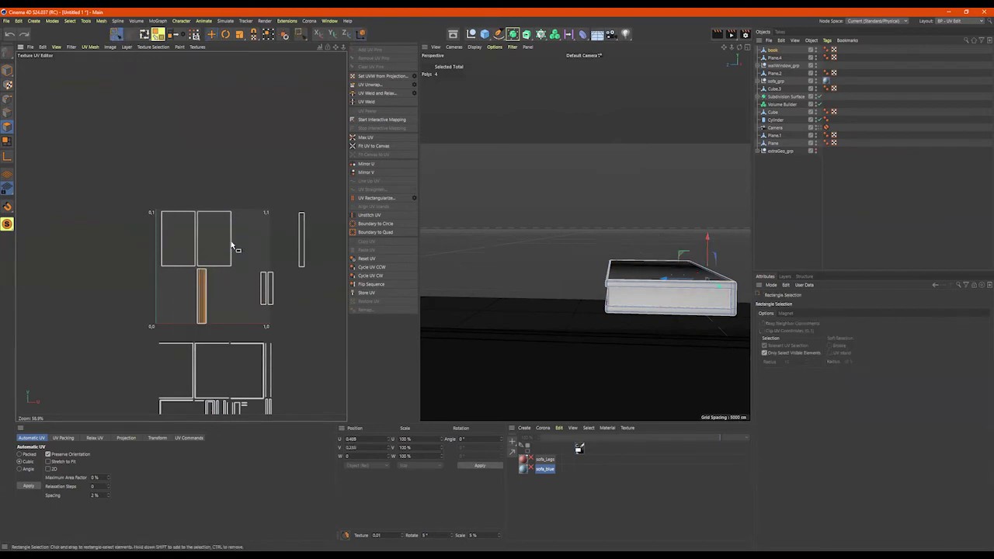
left_click_drag(220, 267, 183, 334)
key("ctrl+z")
left_click_drag(190, 267, 220, 339)
key("e")
left_click_drag(209, 300, 241, 243)
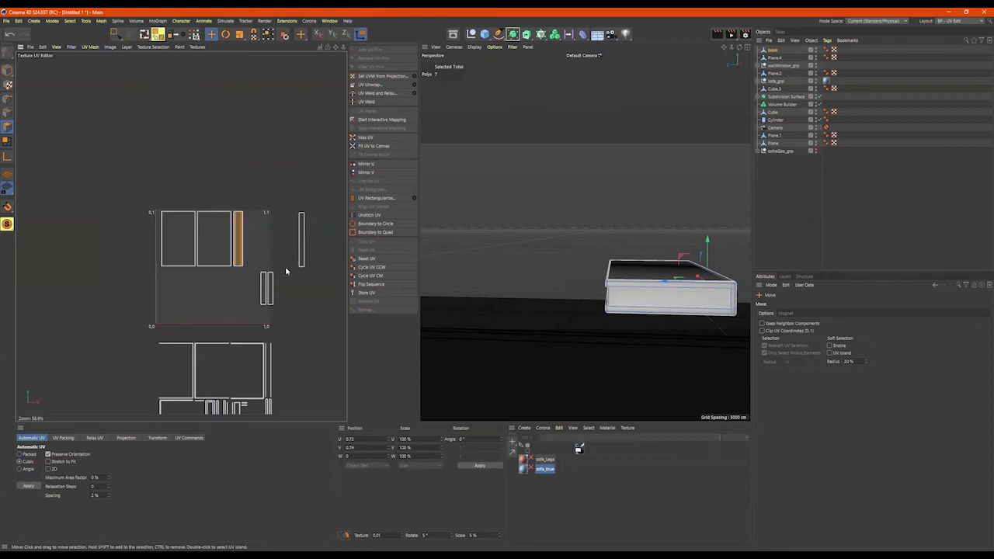
key("ctrl+z")
key("ctrl+z")
key("ctrl+y")
key("ctrl+y")
key("ctrl+z")
Select the two short page-side UV islands and move them inside the canvas, directly beside the spine island
key("0")
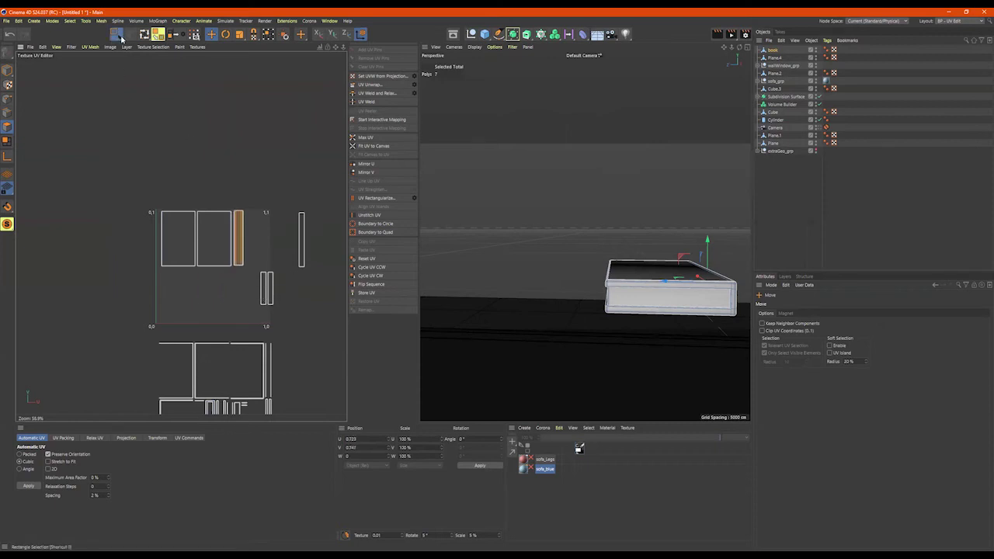
left_click_drag(288, 262, 295, 284)
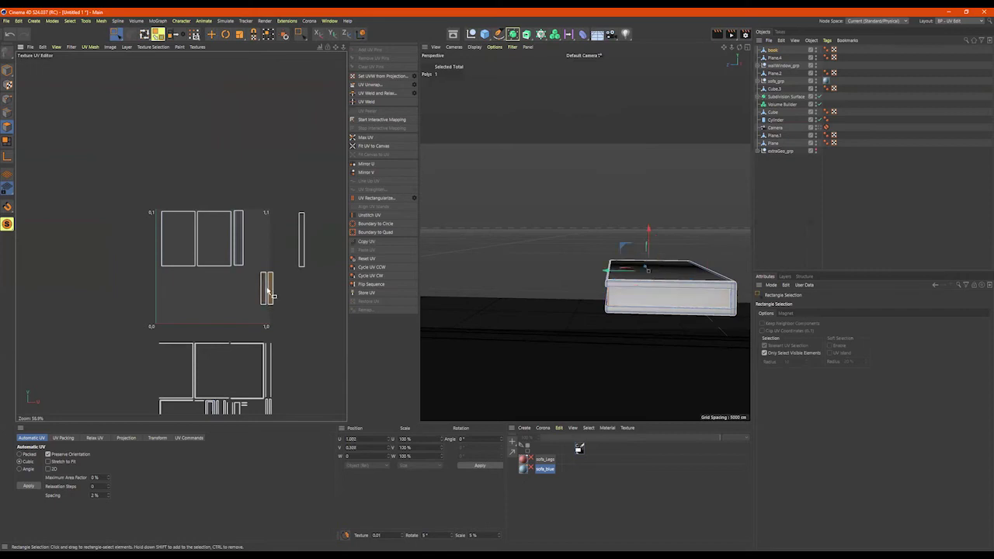
left_click_drag(253, 313, 257, 277)
key("e")
left_click_drag(266, 289, 248, 232)
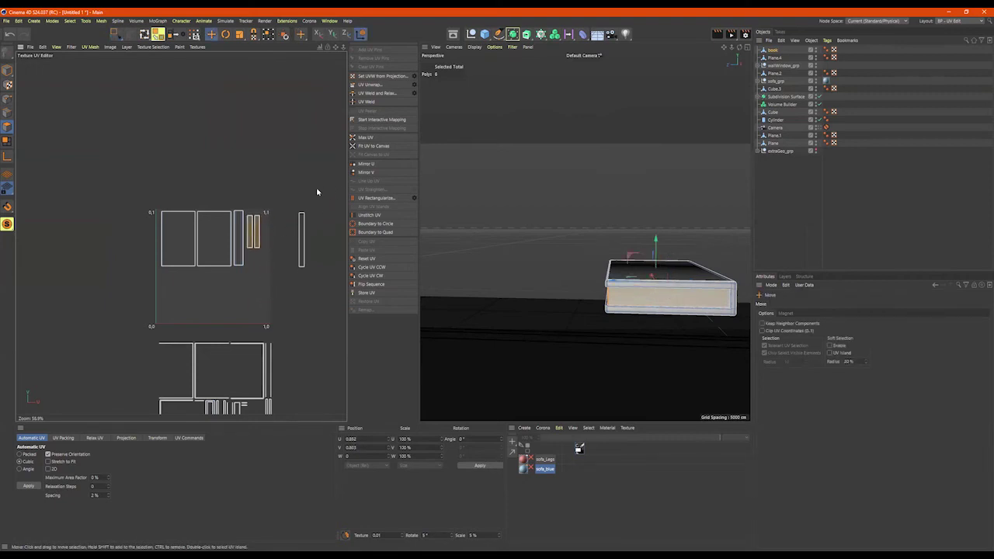
Select the long page-side UV island outside the canvas and place it beside the two short ones, just inside the canvas edge
key("0")
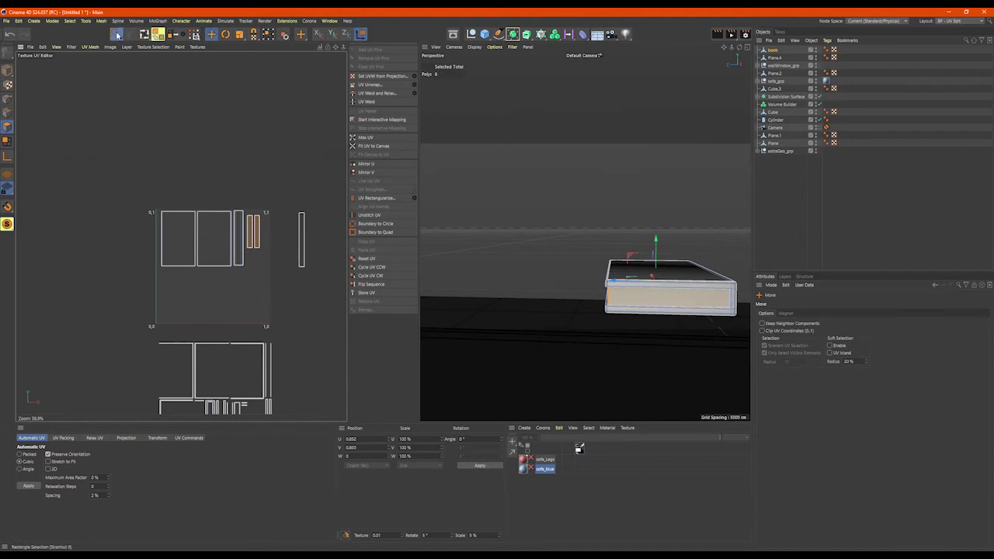
left_click_drag(311, 195, 304, 294)
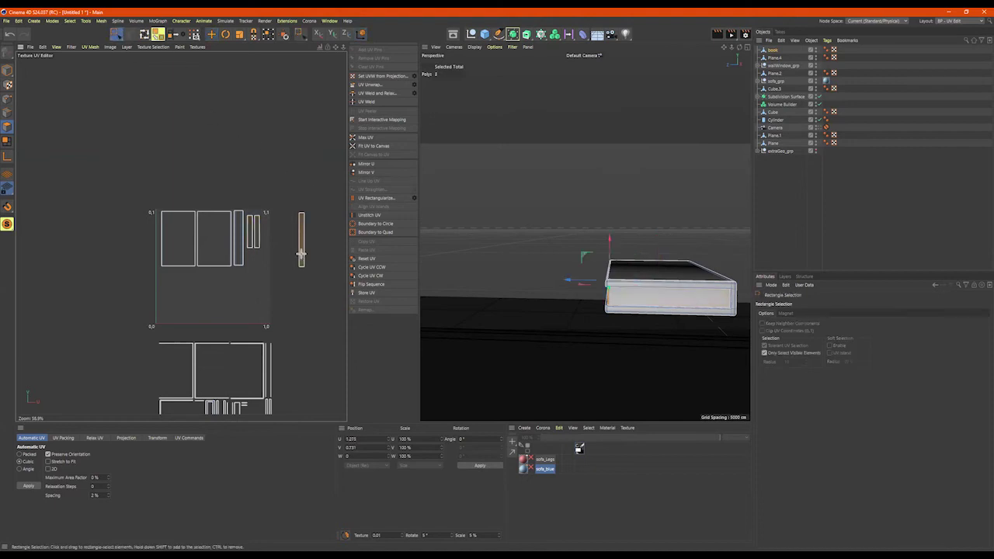
key("e")
left_click_drag(302, 258, 265, 259)
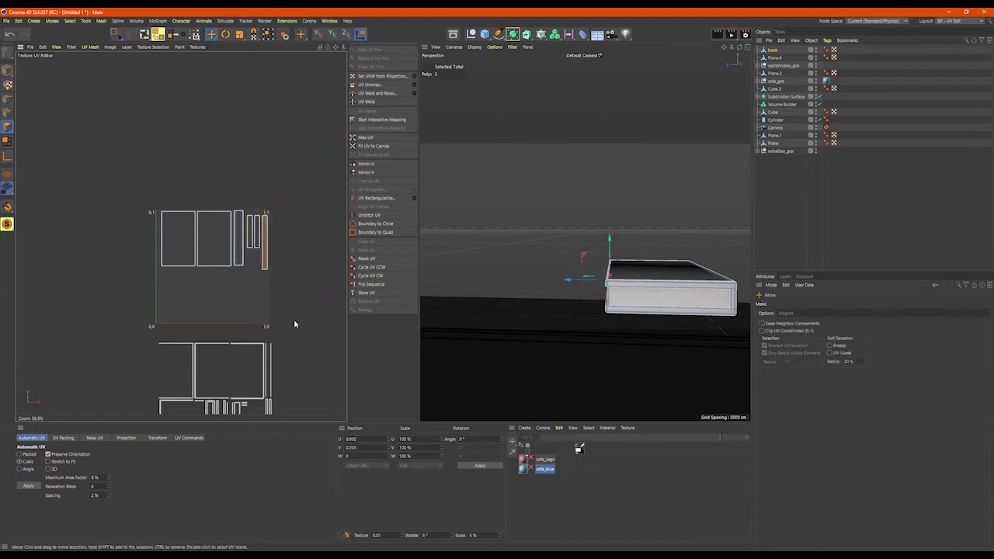
Select all leftover UV islands below the canvas, scale them down and move them into the free canvas area under the covers
scroll(312, 323, "down", 1)
scroll(307, 238, "down", 1)
left_click(303, 224)
scroll(250, 233, "up", 1)
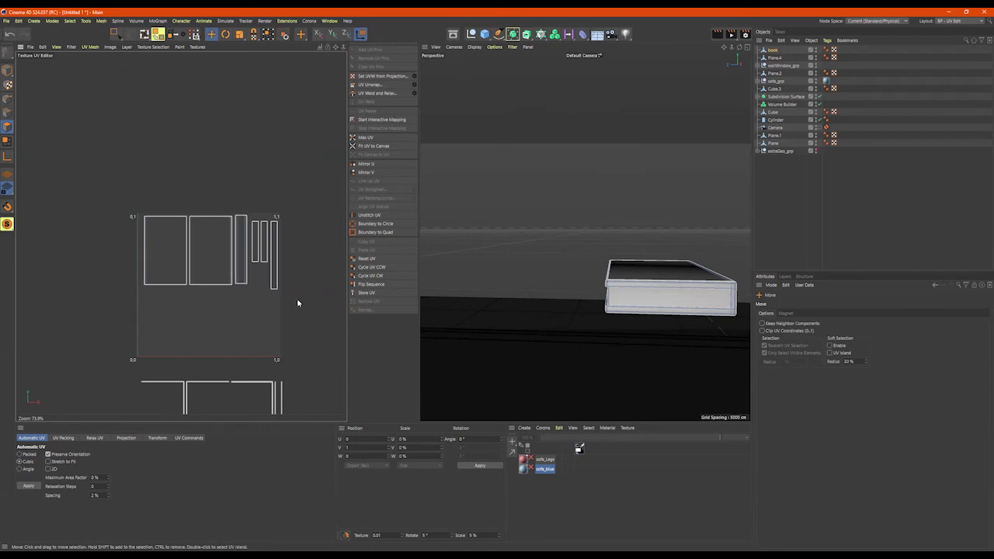
scroll(299, 310, "down", 3)
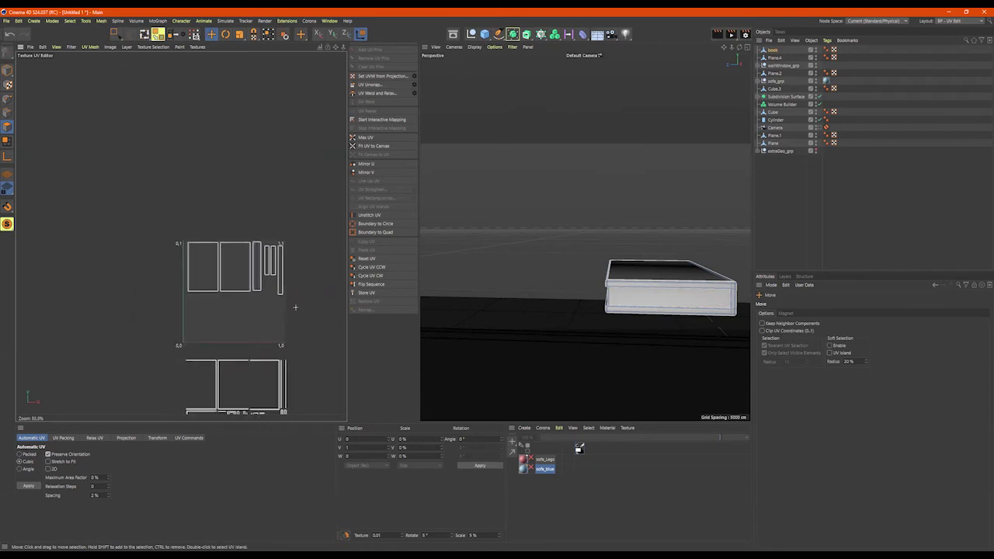
left_click(118, 35)
left_click_drag(307, 241, 182, 381)
key("r")
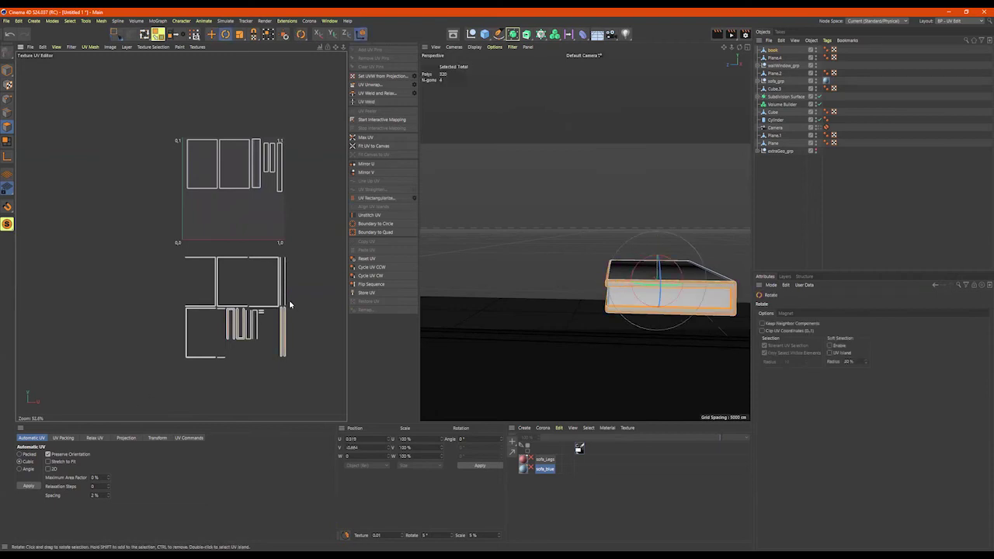
key("t")
left_click_drag(314, 280, 219, 221)
key("e")
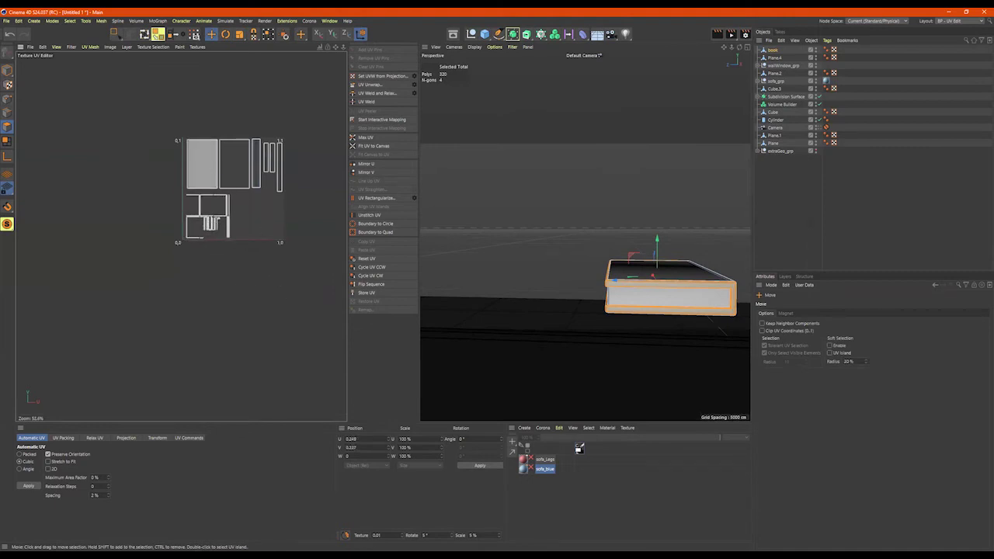
Select the shrunken leftover UV islands again and move them back out below the canvas
scroll(222, 162, "up", 5)
left_click(117, 35)
left_click_drag(85, 97, 289, 208)
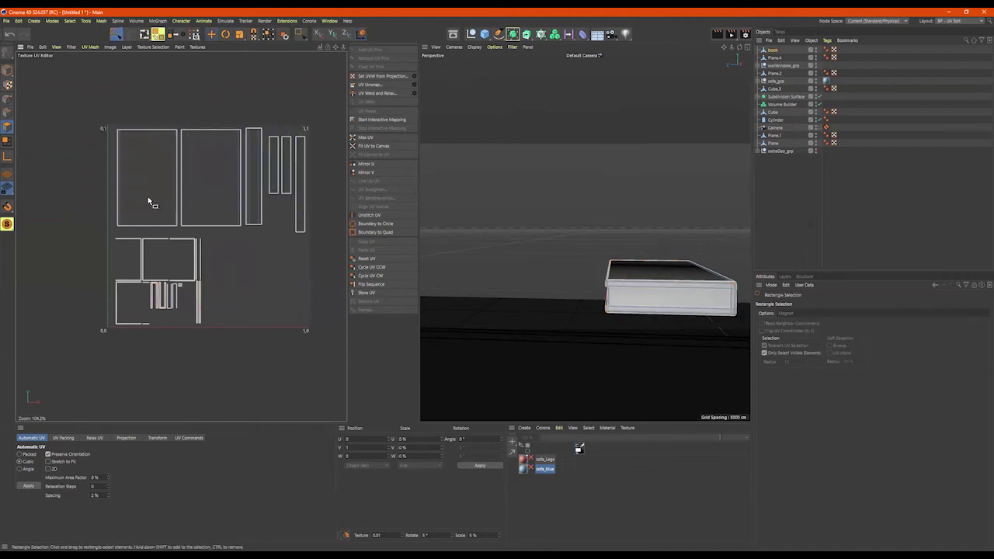
left_click_drag(212, 234, 84, 347)
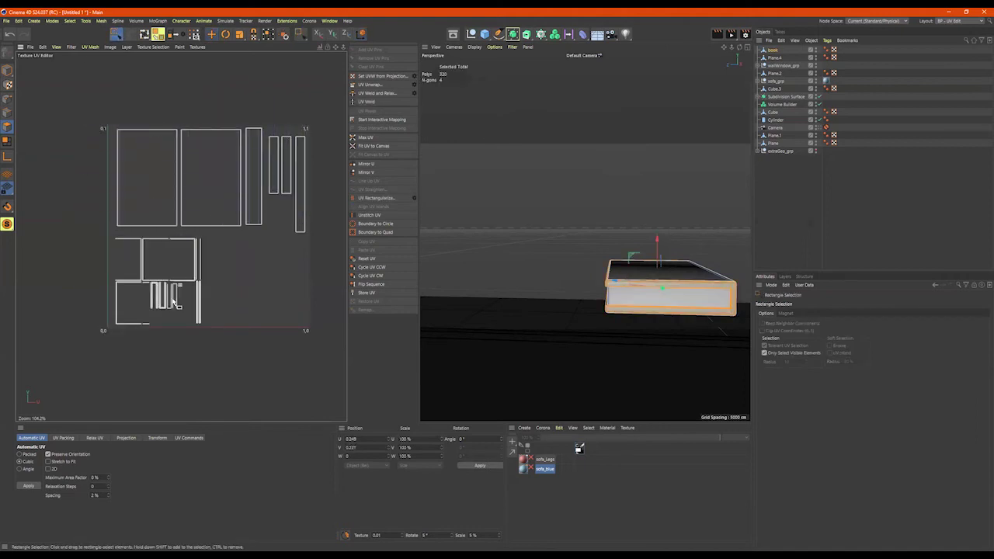
key("e")
left_click_drag(159, 289, 162, 402)
Select the cover, spine and page-side UV islands, enlarge them together and align them with the canvas's upper-left corner
left_click(303, 105)
left_click(115, 34)
left_click_drag(320, 108, 88, 265)
key("t")
left_click_drag(220, 235, 238, 243)
key("e")
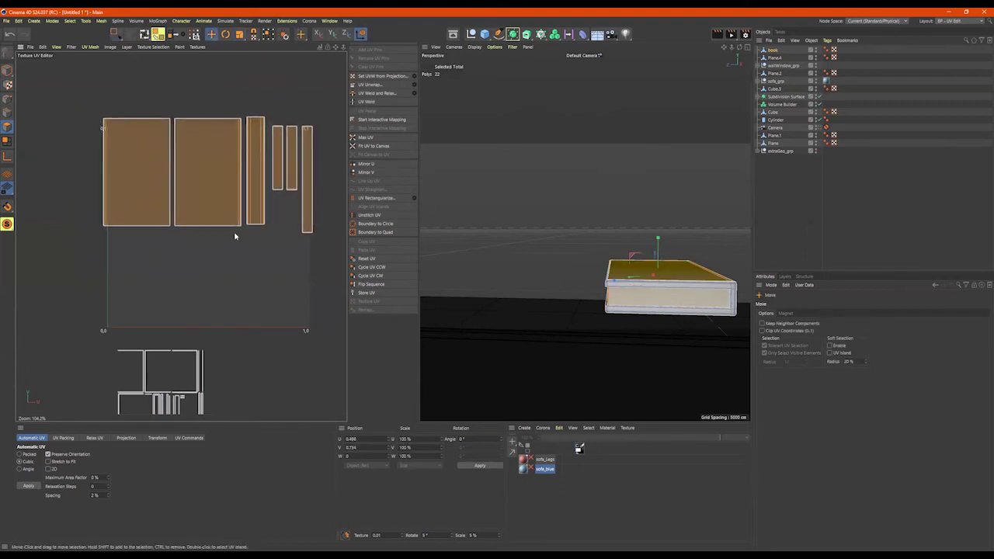
left_click_drag(215, 200, 215, 218)
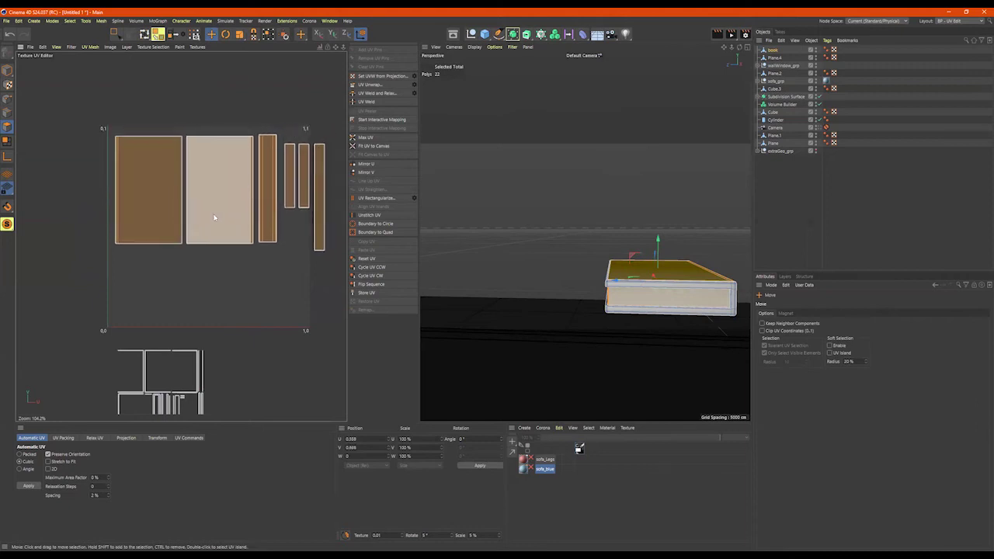
key("t")
left_click_drag(209, 108, 250, 112)
key("e")
left_click_drag(170, 201, 179, 199)
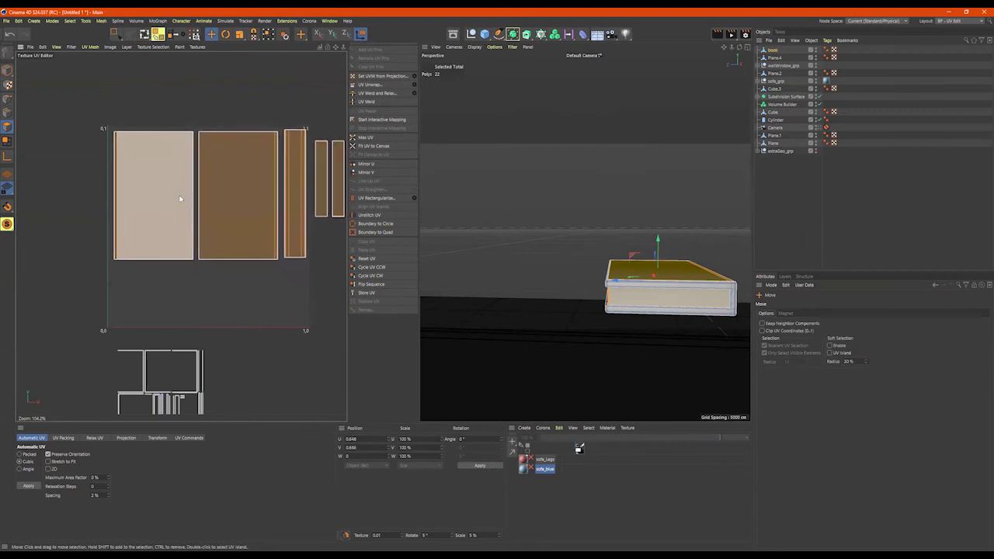
Rotate the three page-side UV islands to horizontal and move them into the canvas space below the covers and spine
scroll(268, 233, "down", 1)
middle_click_drag(306, 173, 254, 155, "alt")
left_click(303, 127)
left_click(115, 35)
left_click_drag(329, 119, 242, 279)
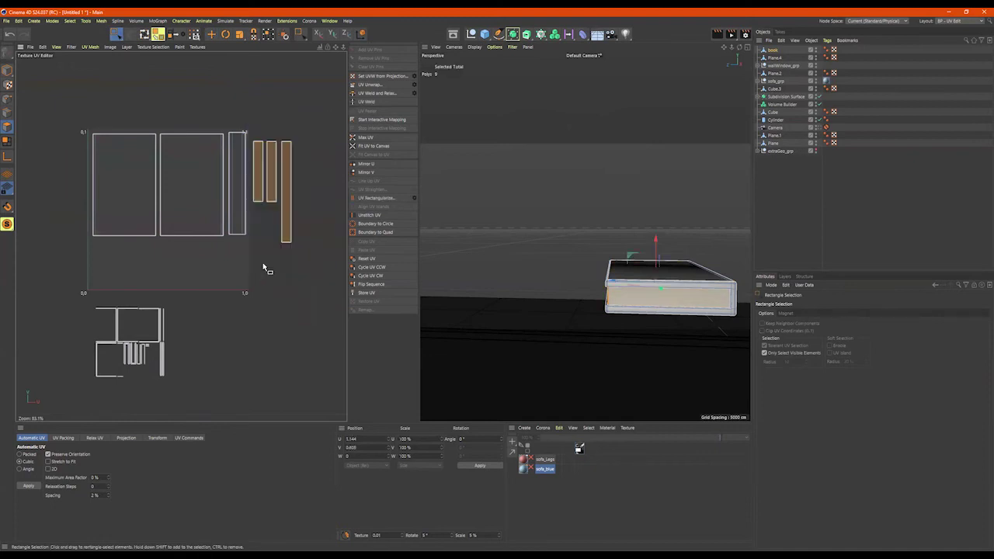
key("r")
left_click_drag(296, 151, 284, 169)
key("e")
left_click_drag(323, 131, 235, 261)
middle_click_drag(149, 305, 196, 298, "alt")
left_click(228, 295)
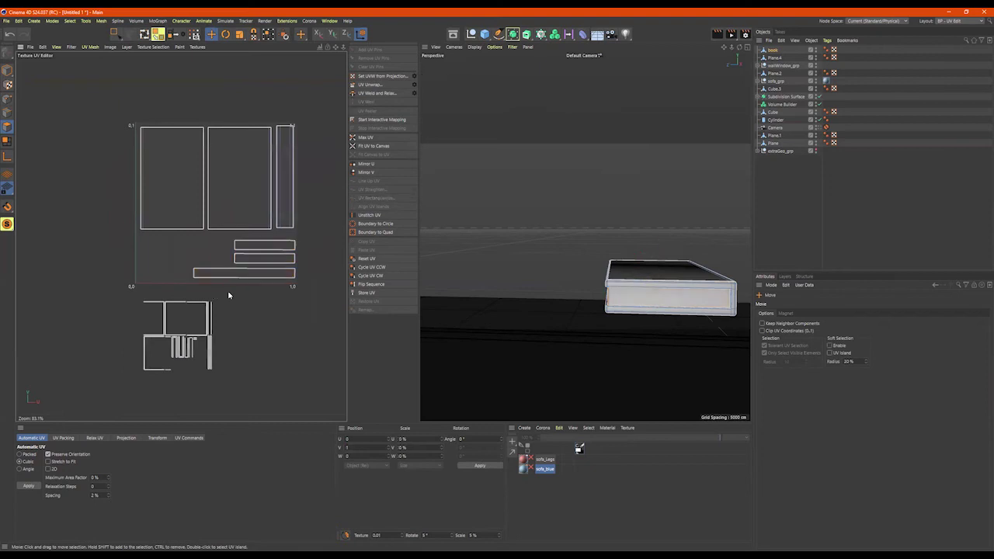
Select the leftover UV islands, scale them down and place them under the first cover, at about U 0.18 and V 0.18
left_click(115, 35)
left_click(248, 297)
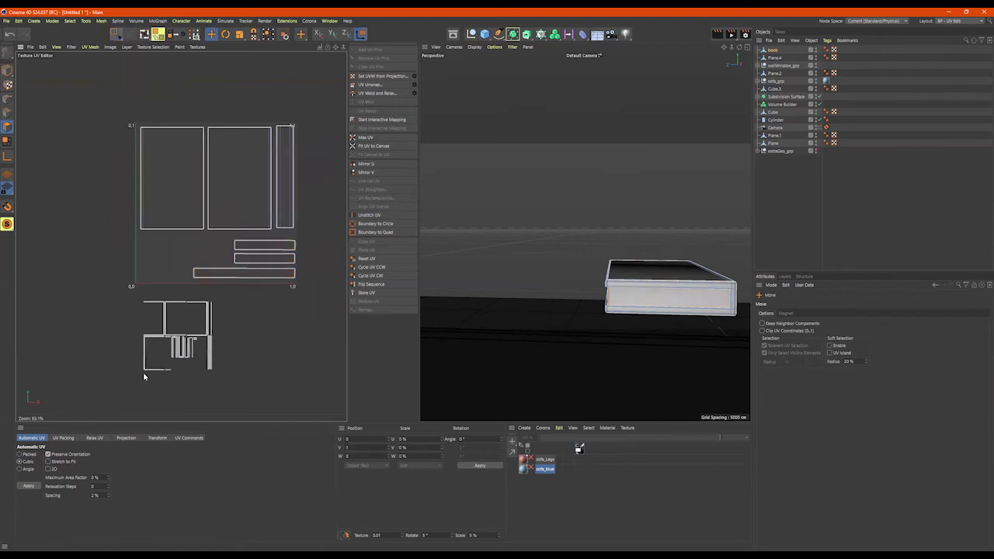
left_click(115, 34)
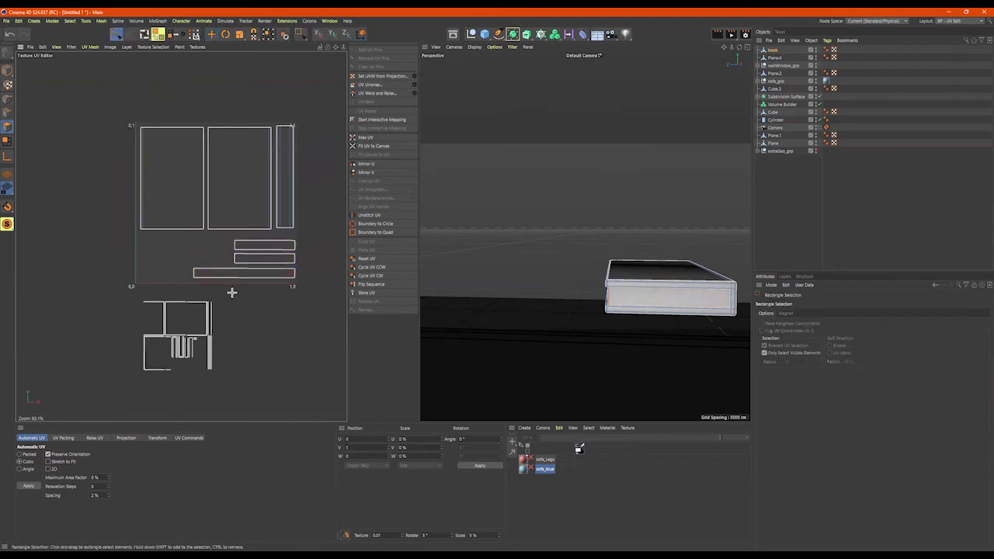
left_click_drag(240, 341, 166, 253)
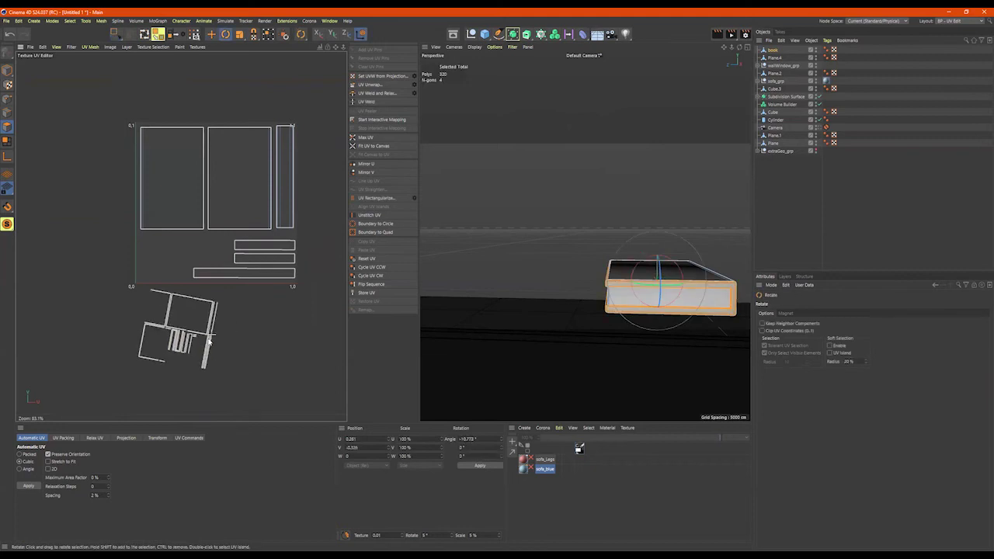
key("t")
key("e")
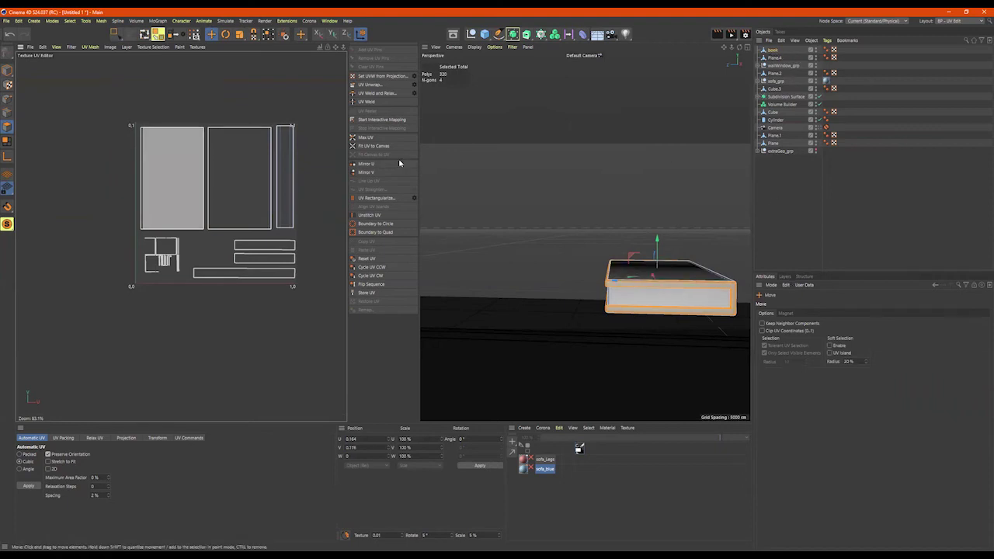
Switch the interface layout to Standard
left_click(970, 22)
left_click(953, 29)
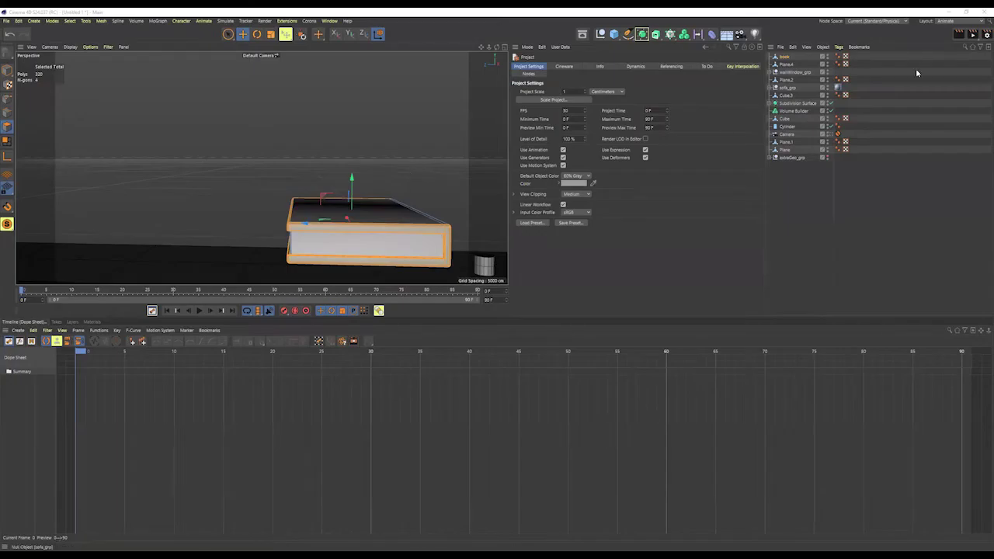
left_click(962, 23)
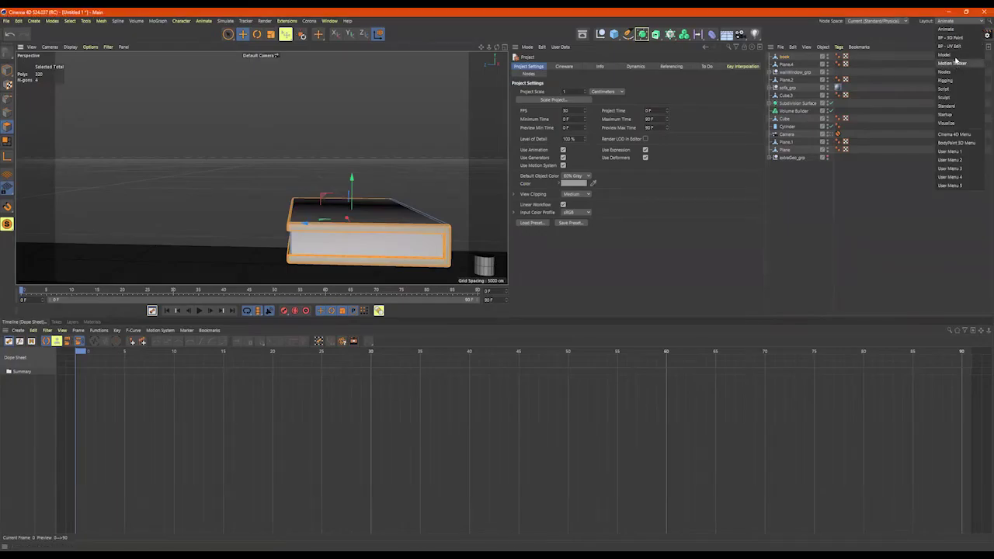
left_click(958, 108)
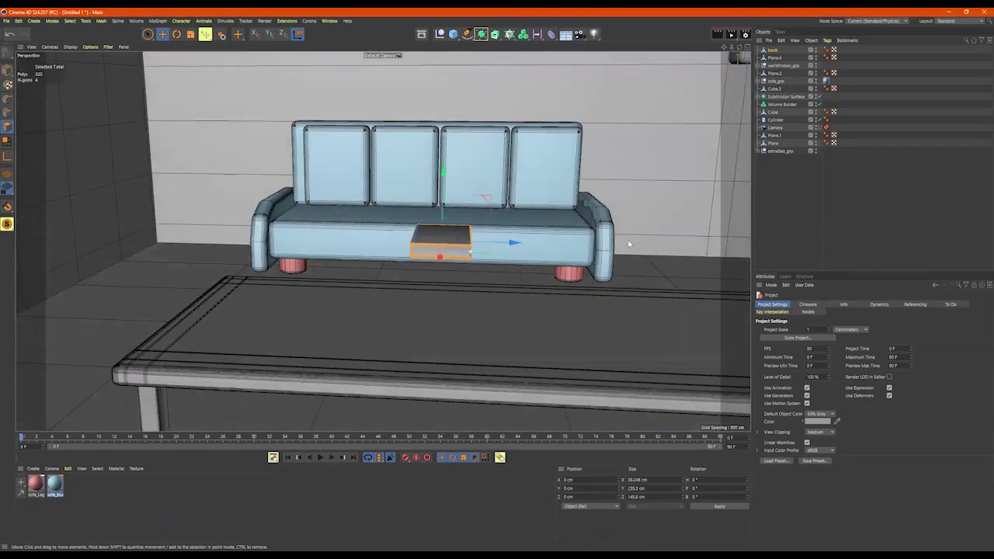
Select the book in the living room scene and lower its geometry until it rests on the coffee table's top
scroll(505, 239, "up", 4)
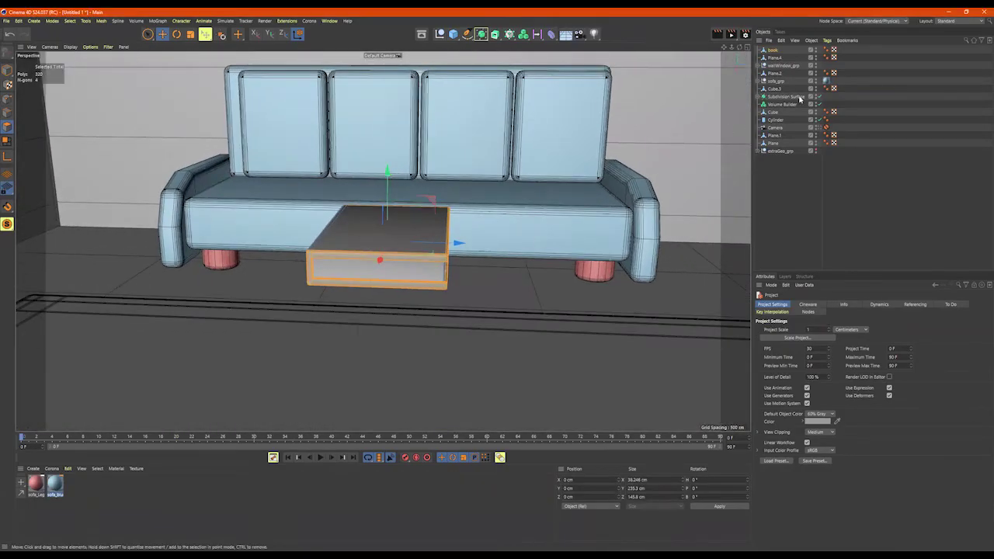
left_click(772, 50)
left_click_drag(383, 169, 457, 175)
key("s")
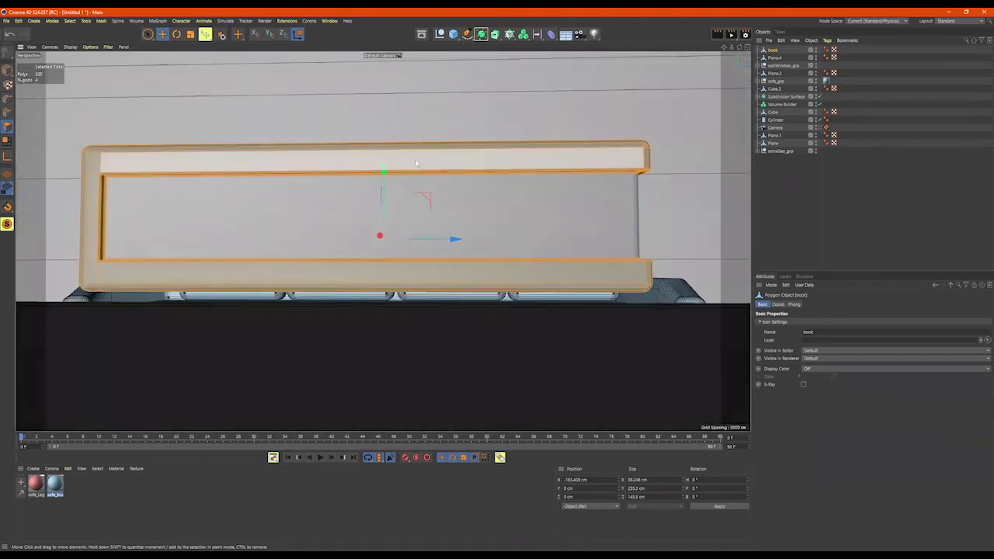
left_click_drag(383, 168, 385, 218)
middle_click_drag(434, 233, 469, 147, "alt")
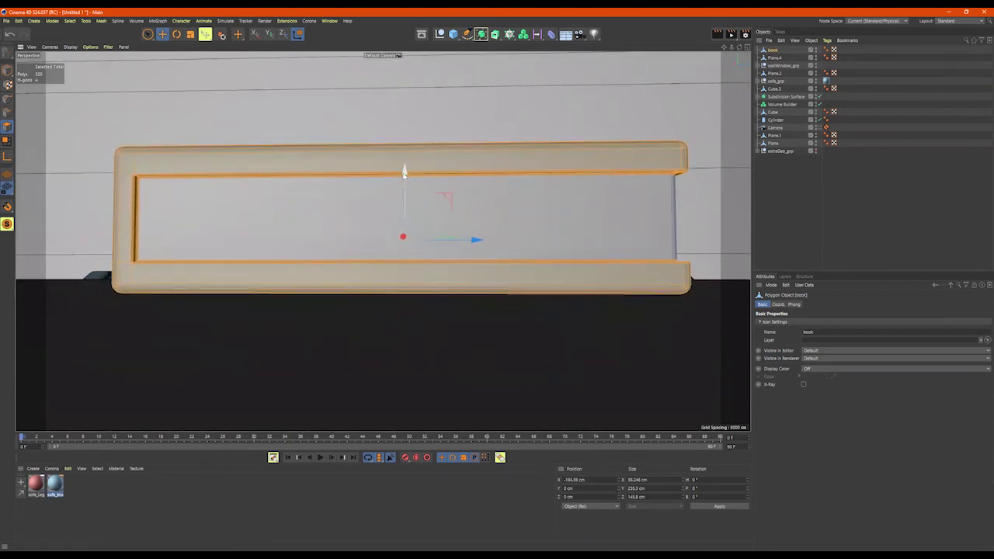
left_click_drag(404, 175, 404, 173)
scroll(420, 211, "down", 5)
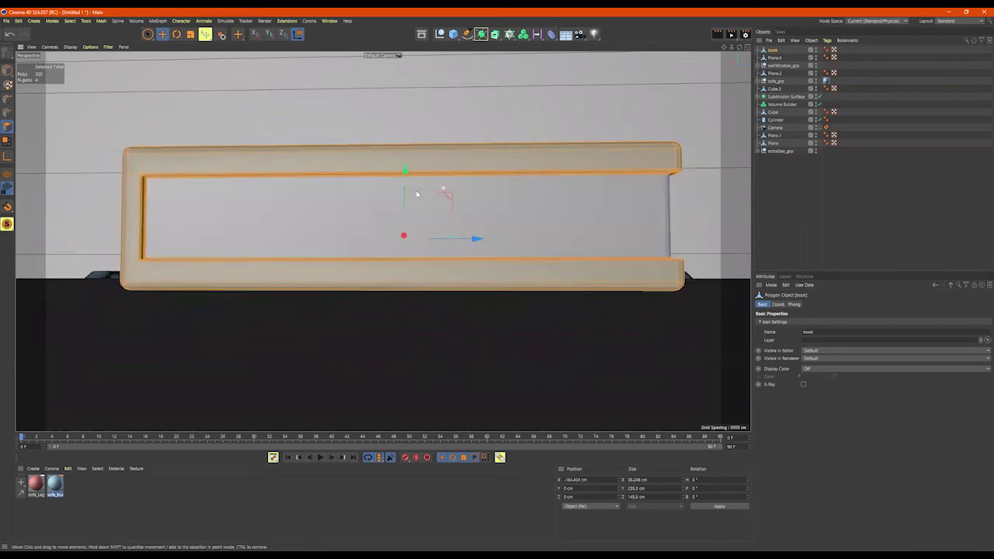
Switch to model mode and lower the book's object axis down to the book without moving its geometry
left_click_drag(420, 220, 426, 239, "alt")
right_click_drag(399, 204, 350, 212, "alt")
middle_click_drag(457, 203, 469, 322, "alt")
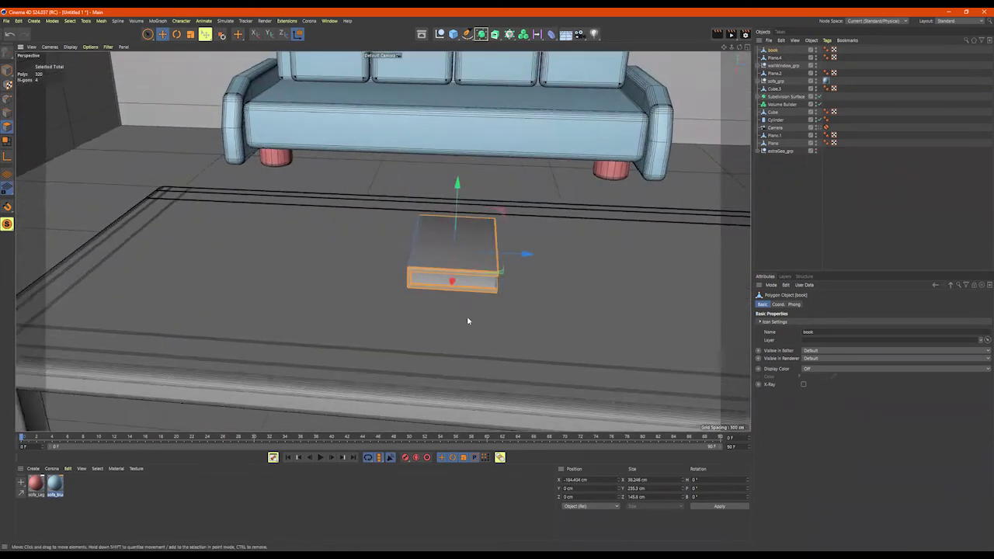
left_click_drag(468, 321, 501, 294, "alt")
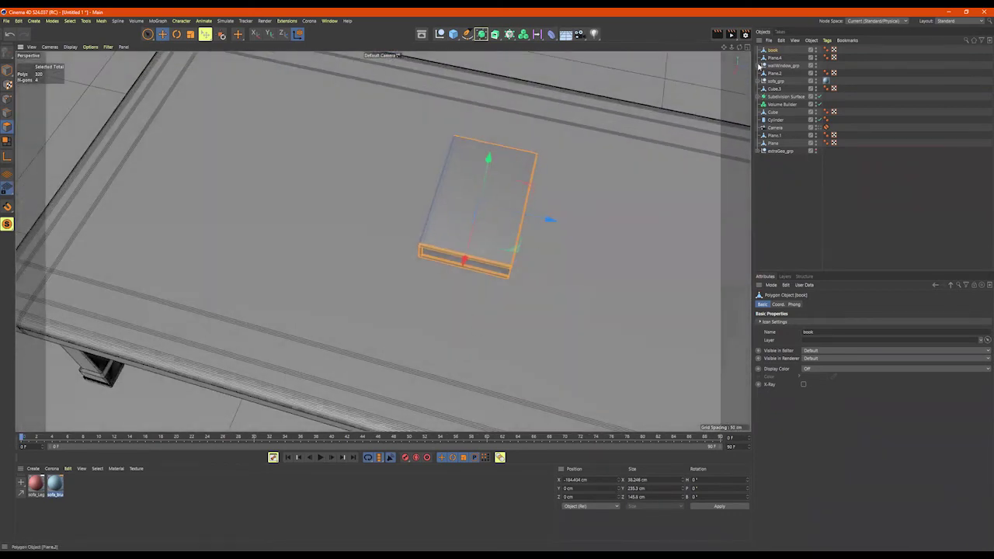
left_click(7, 70)
left_click_drag(505, 217, 530, 164, "alt")
mouse_move(464, 103)
left_mouse_down("alt")
mouse_move(582, 145)
mouse_move(591, 164)
mouse_move(461, 103)
left_mouse_up("alt")
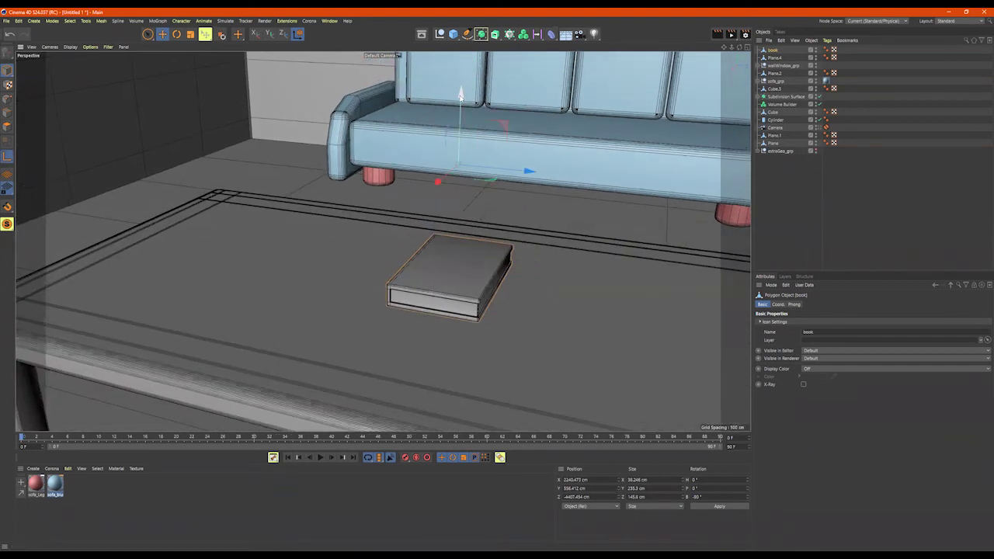
left_click_drag(461, 97, 443, 210)
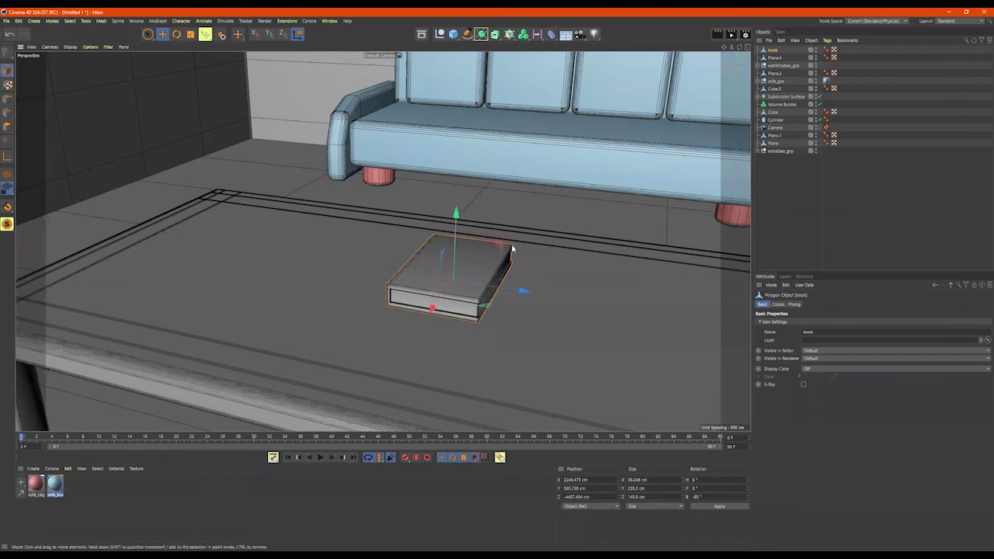
Move the book across the coffee table's top and rotate it to a slight angle
key("o")
left_click_drag(531, 313, 465, 278)
key("o")
key("r")
left_click_drag(399, 295, 567, 291)
key("e")
Place a duplicate of the book beside the first, turned to a different angle and resting on the tabletop
key("r")
left_click_drag(515, 313, 654, 258)
key("e")
key("r")
key("e")
left_click_drag(712, 219, 645, 257)
mouse_move(571, 186)
left_mouse_down()
mouse_move(574, 203)
mouse_move(619, 248)
mouse_move(666, 271)
mouse_move(382, 240)
mouse_move(564, 180)
left_mouse_up()
left_click_drag(563, 178, 563, 177)
Examine the placement of the two books on the coffee table and within the whole living room
left_click_drag(583, 213, 583, 298, "alt")
scroll(554, 233, "down", 8)
scroll(613, 270, "down", 3)
scroll(613, 270, "down", 3)
left_click_drag(455, 246, 544, 213, "alt")
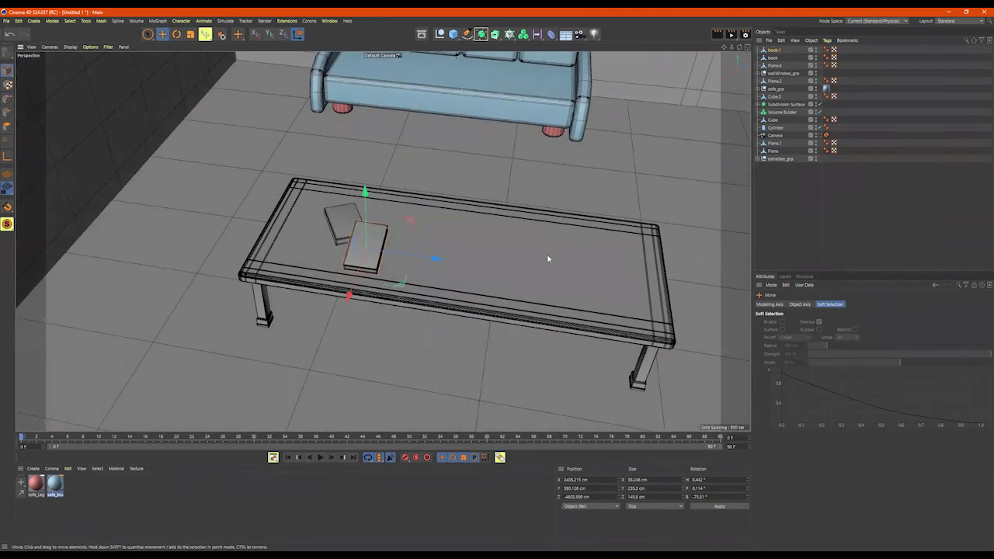
scroll(547, 259, "down", 5)
left_click_drag(505, 255, 511, 233, "alt")
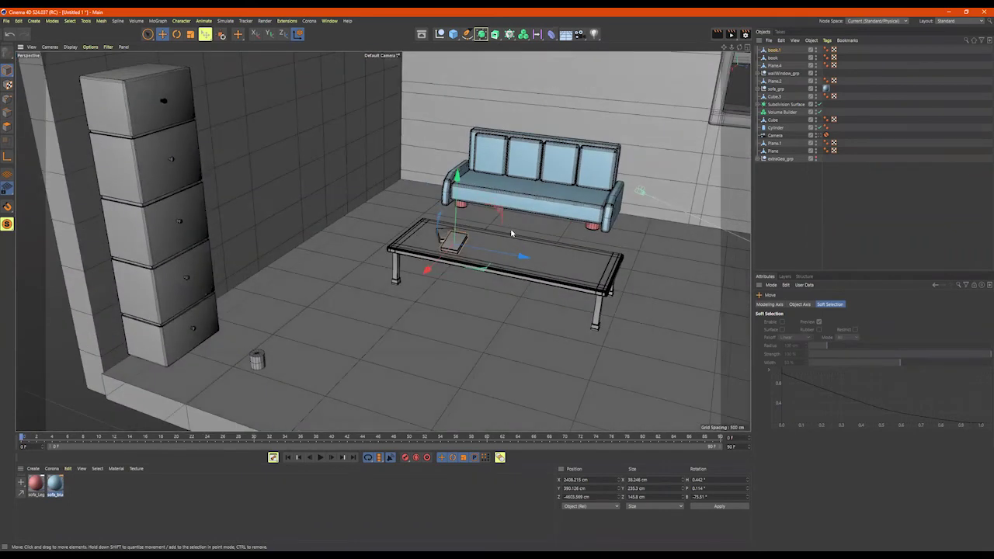
scroll(614, 264, "down", 5)
left_click_drag(613, 264, 510, 306, "alt")
scroll(449, 304, "up", 3)
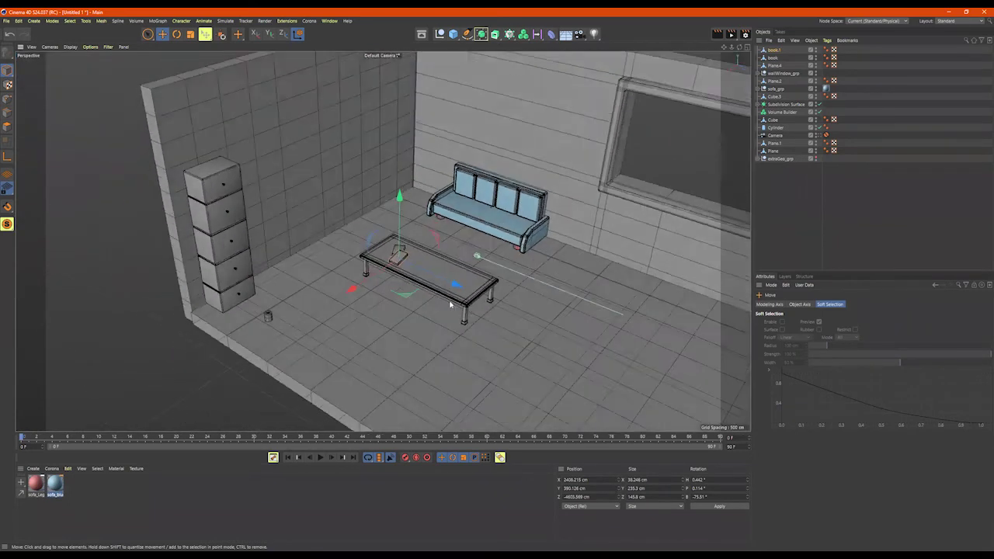
Look over the living room around the coffee table, sofa and window wall from several angles
left_click_drag(449, 304, 512, 298, "alt")
scroll(532, 296, "up", 3)
left_click_drag(559, 270, 319, 387, "alt")
left_click_drag(536, 301, 470, 305, "alt")
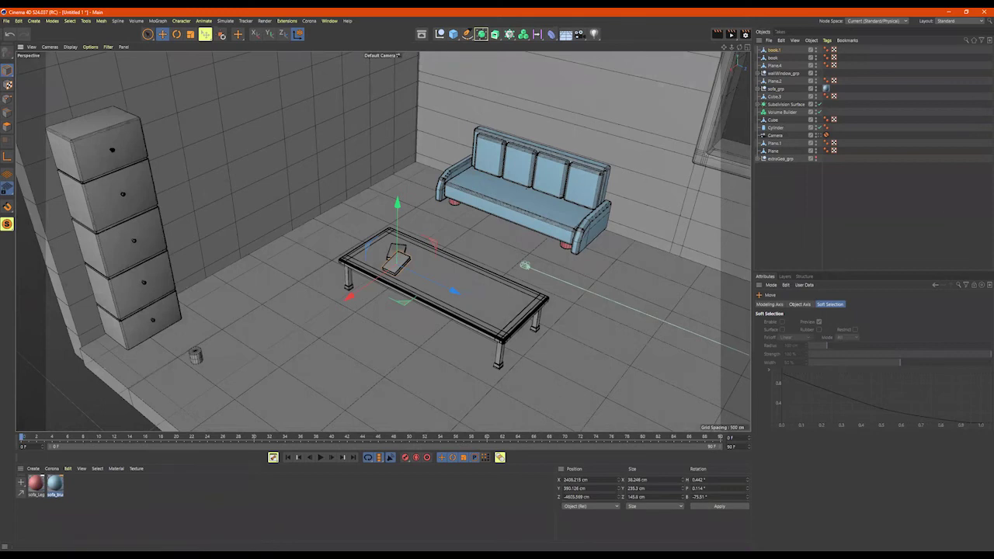
right_click_drag(530, 275, 501, 268, "alt")
left_click_drag(502, 269, 502, 278, "alt")
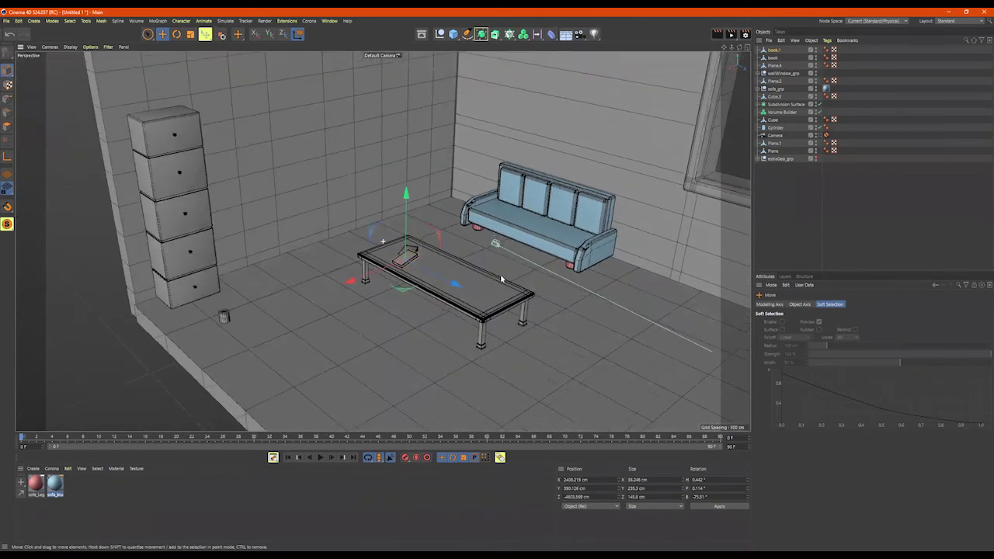
middle_click_drag(501, 278, 523, 295, "alt")
left_click_drag(523, 296, 559, 286, "alt")
middle_click_drag(559, 285, 486, 283, "alt")
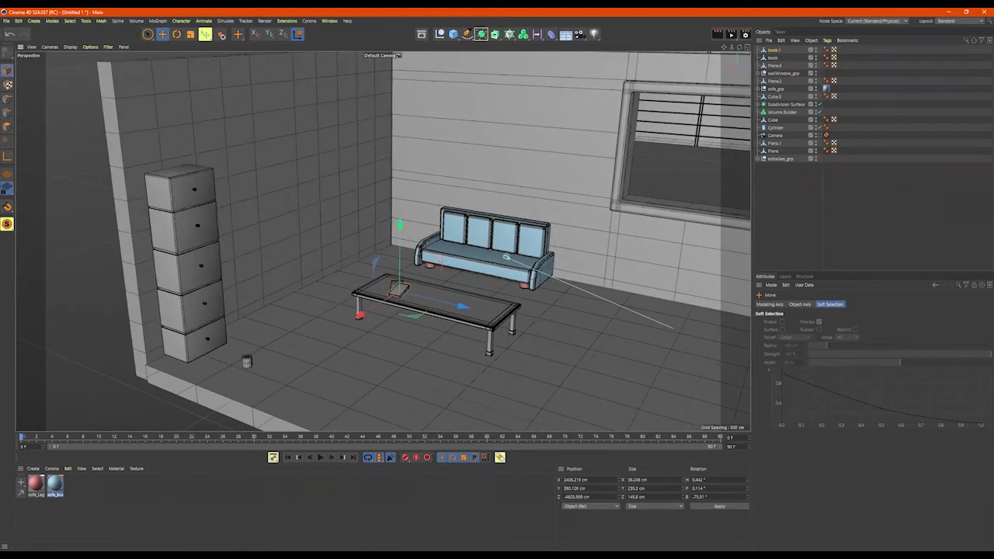
right_click_drag(507, 232, 480, 230, "alt")
middle_click_drag(480, 231, 380, 240, "alt")
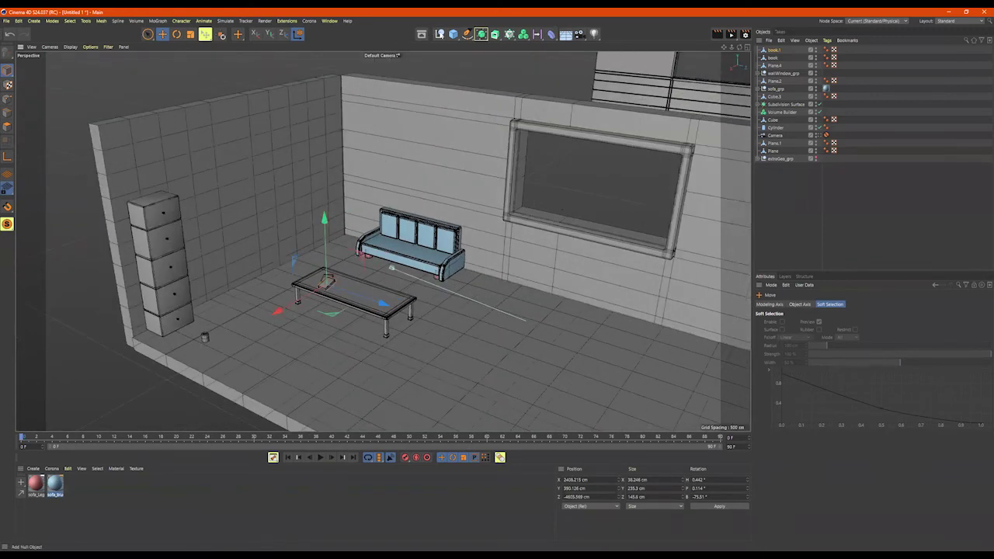
Add a cube to the scene and move it to about X 1667 cm and Y 1353 cm
left_click(453, 35)
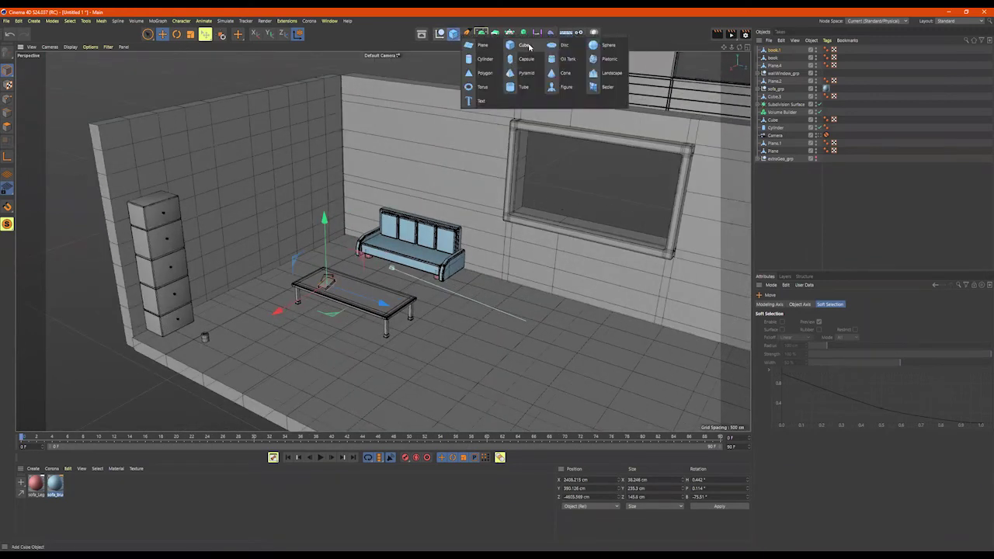
left_click(525, 45)
left_click_drag(559, 204, 514, 358, "alt")
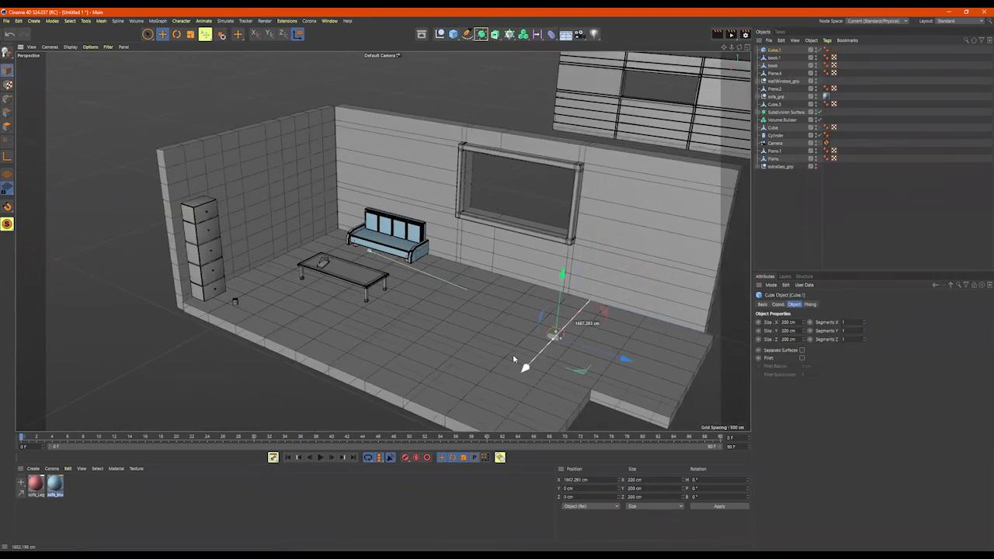
left_click_drag(559, 275, 566, 187)
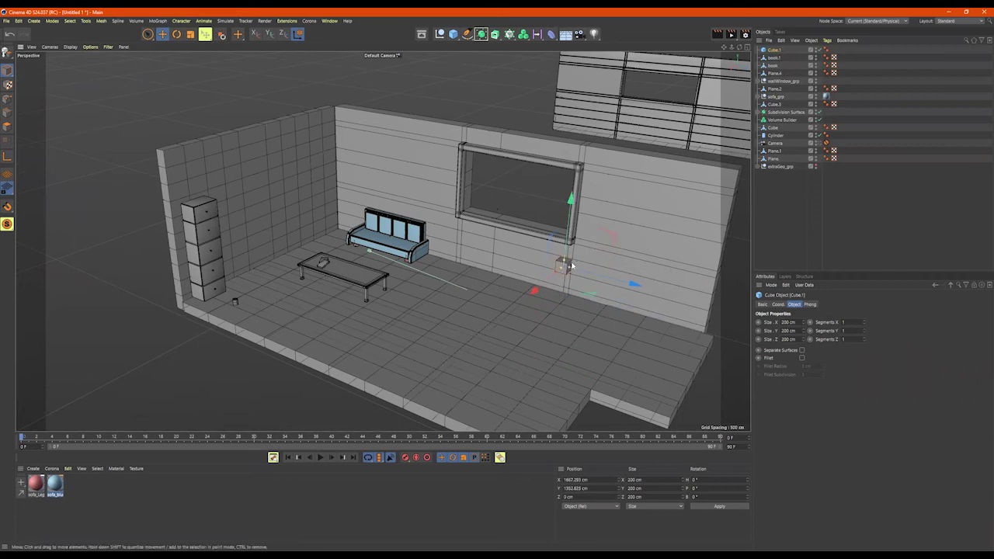
Stretch the cube to about 2628 cm high and 1283 cm along Z, with 10 Y segments and 5 Z segments
left_click_drag(567, 261, 571, 188)
left_click_drag(568, 270, 601, 276)
mouse_move(864, 324)
left_mouse_down()
mouse_move(870, 313)
mouse_move(865, 344)
mouse_move(867, 326)
left_mouse_up()
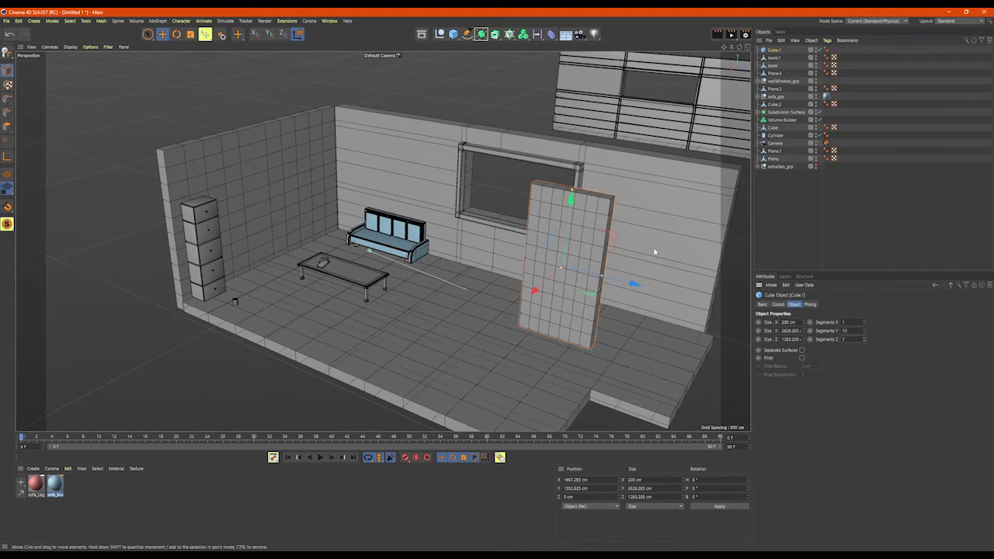
scroll(614, 216, "up", 1)
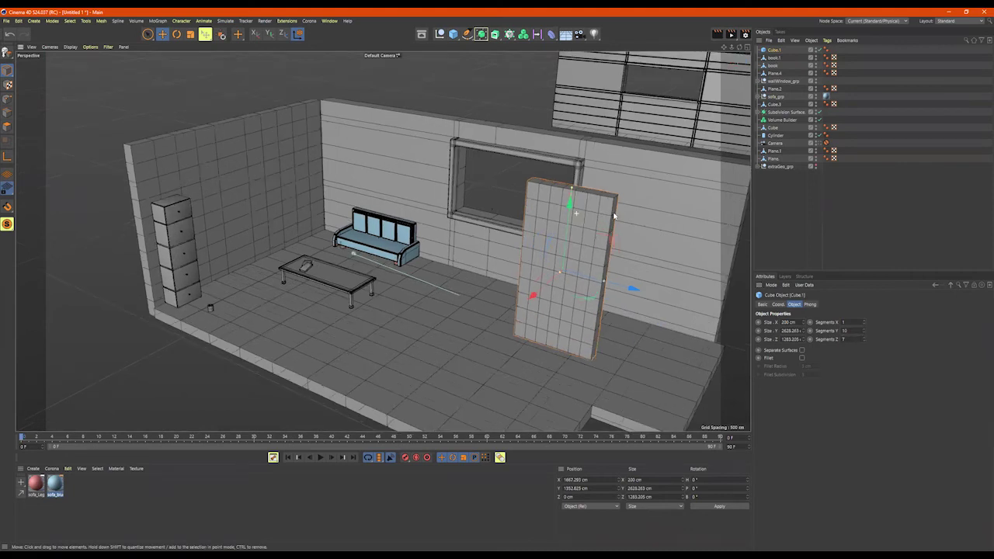
left_click_drag(614, 216, 584, 210, "alt")
left_click(862, 337)
left_click(863, 340)
left_click_drag(579, 226, 587, 292, "alt")
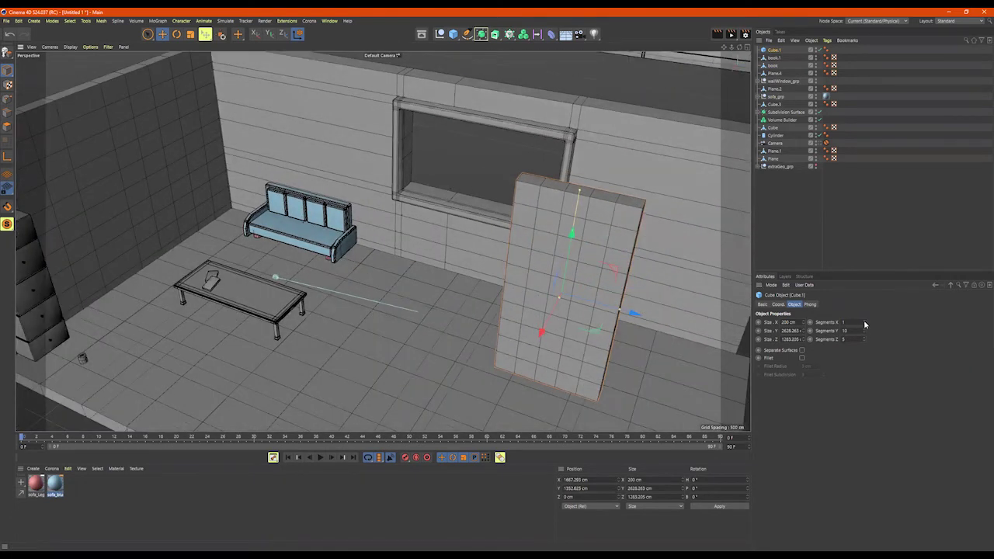
Reshape the cube into a long low box about 506 cm in X, 829 cm in Y and 2584 cm in Z
left_click_drag(644, 277, 674, 260, "alt")
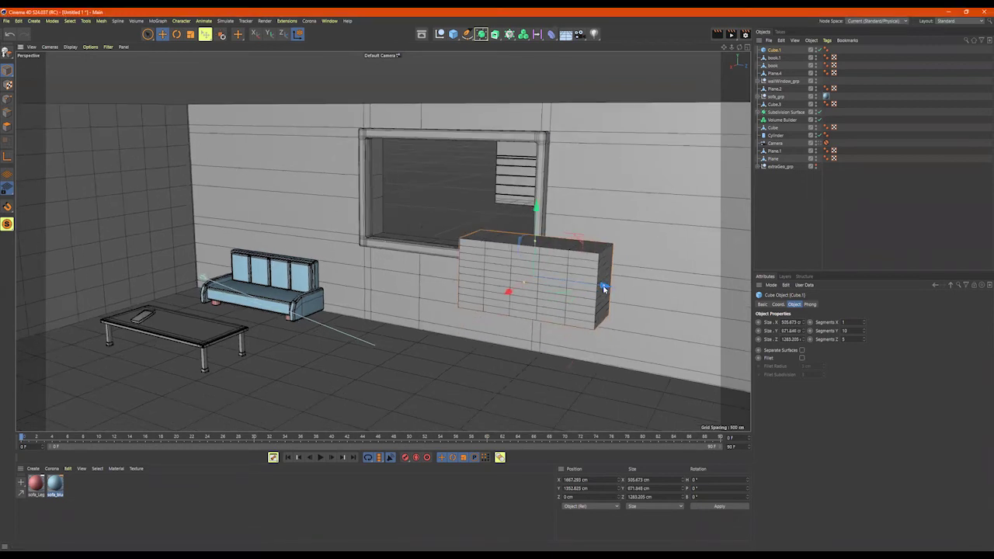
left_click_drag(603, 284, 675, 306)
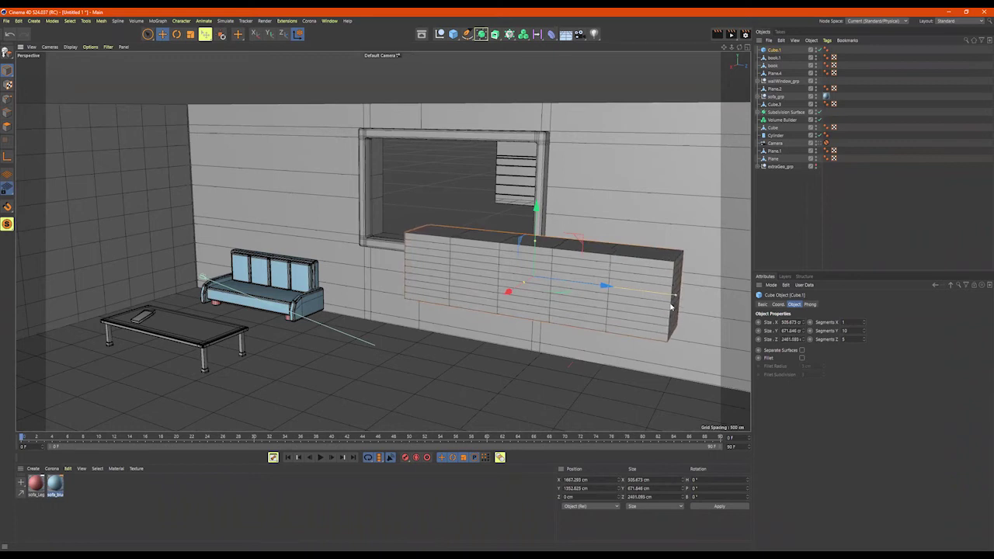
left_click_drag(537, 241, 536, 231)
left_click_drag(676, 296, 697, 309)
middle_click_drag(680, 288, 645, 275, "alt")
left_click_drag(645, 275, 641, 271, "alt")
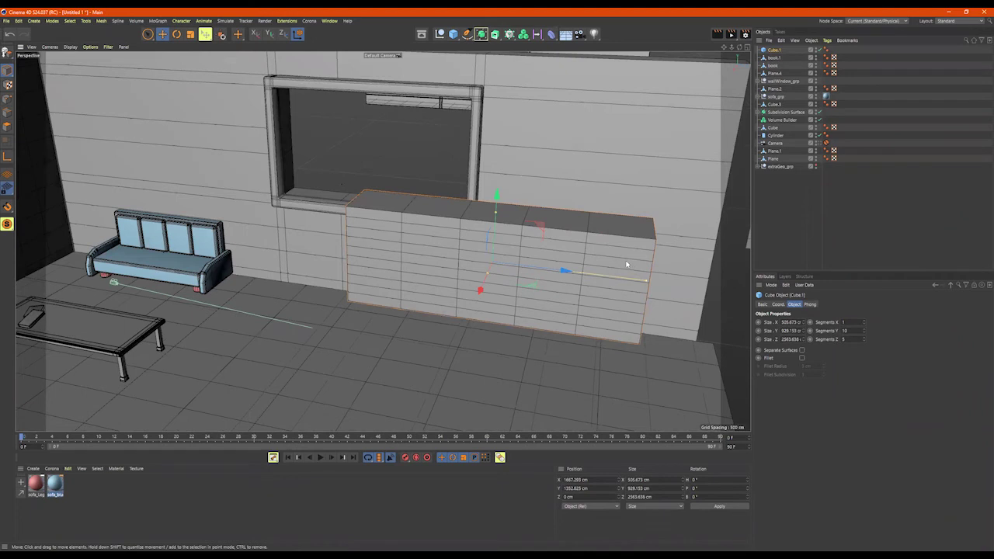
Make the box editable and spread its two outermost vertical edge loops towards the ends, to about 2422 cm apart
key("c")
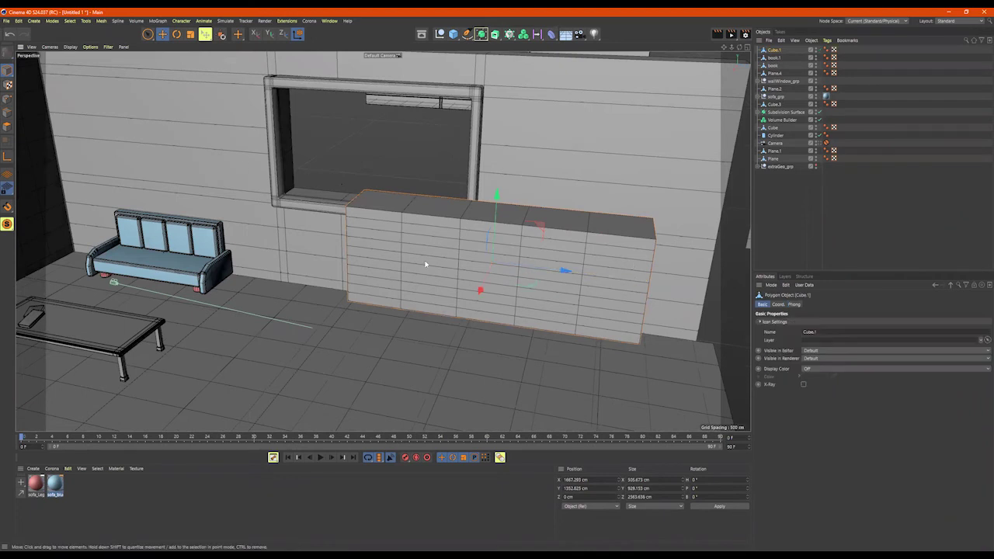
key("u")
key("l")
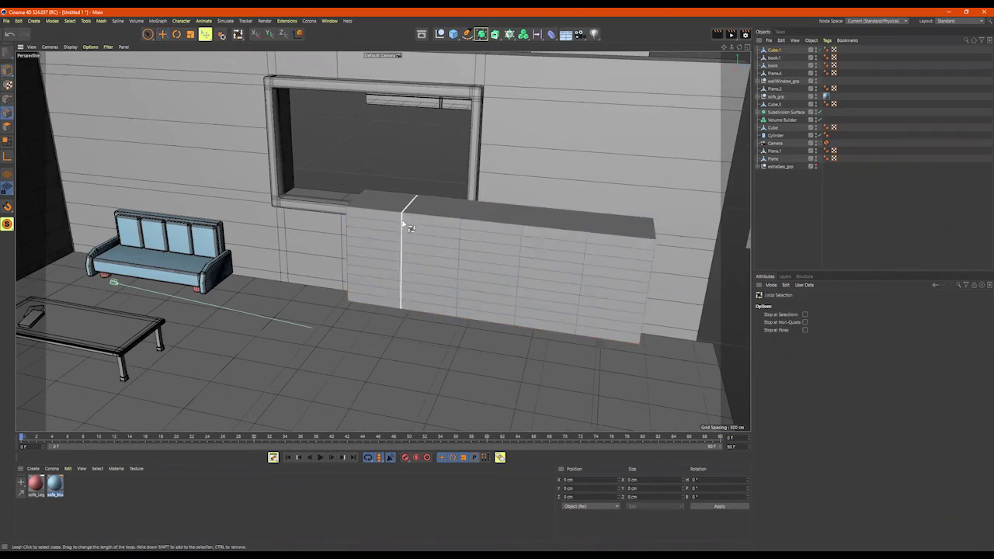
left_click(403, 224)
left_click(586, 243, "shift")
key("t")
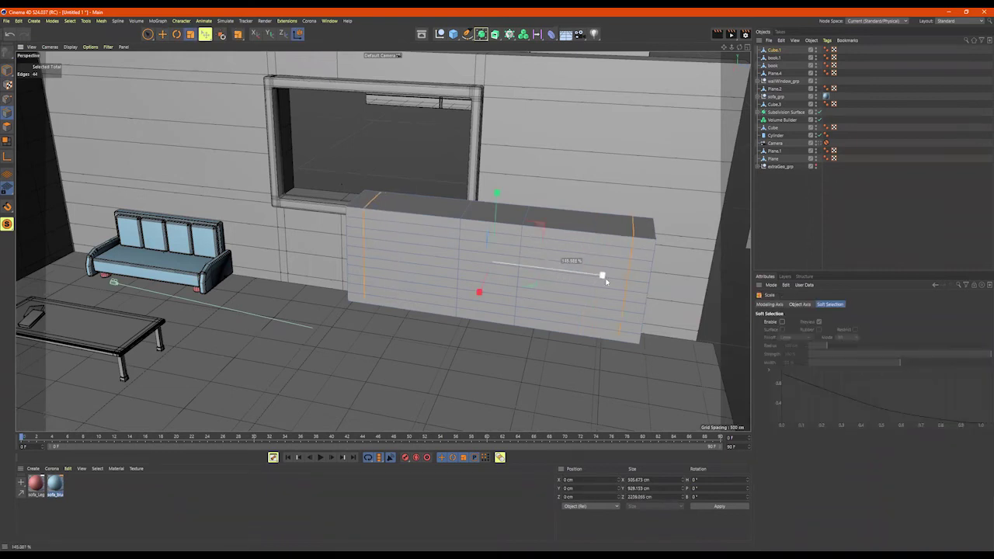
left_click_drag(612, 281, 521, 248)
Spread the box's two inner vertical edge loops along its length to about 1519 cm apart
left_click(460, 226)
left_click(527, 238, "shift")
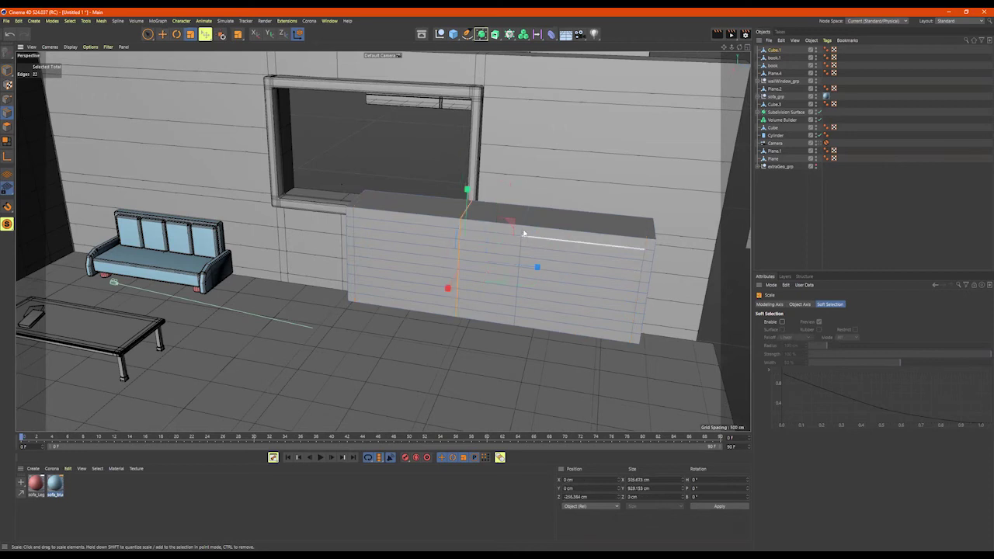
left_click_drag(539, 239, 574, 278)
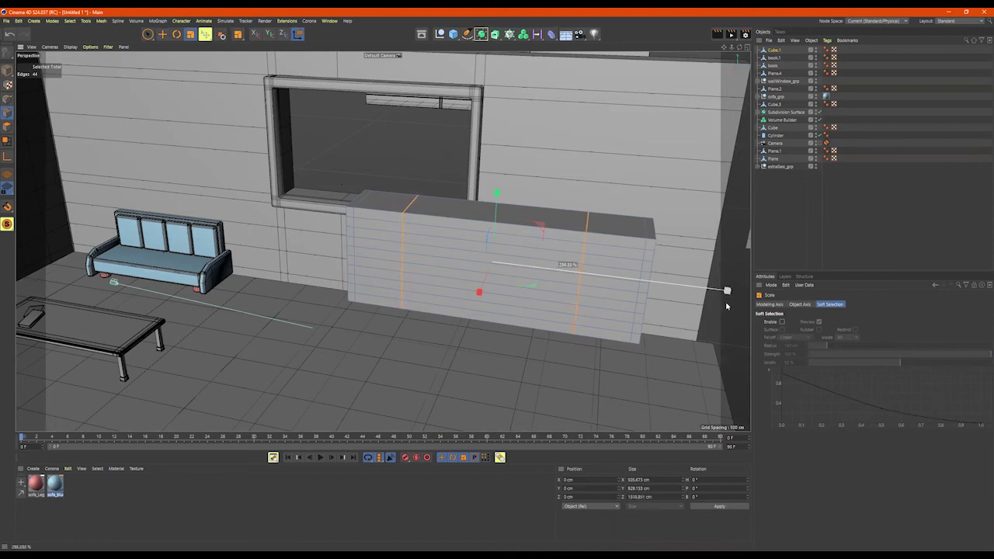
left_click_drag(477, 240, 448, 250, "alt")
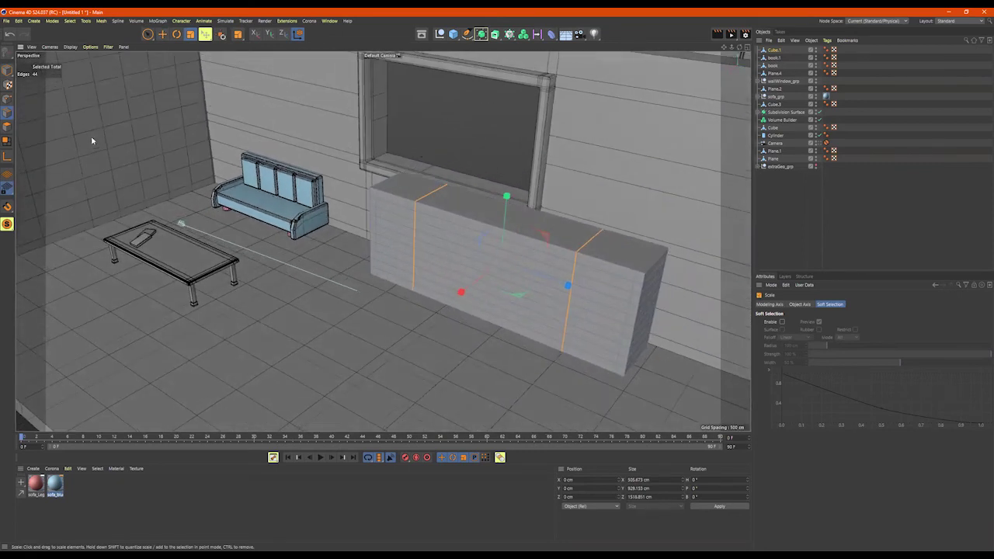
Extrude the front polygons near both ends about 476 cm into the box as two open compartments, leaving a frame around them
left_click(7, 126)
key("9")
left_click(541, 270)
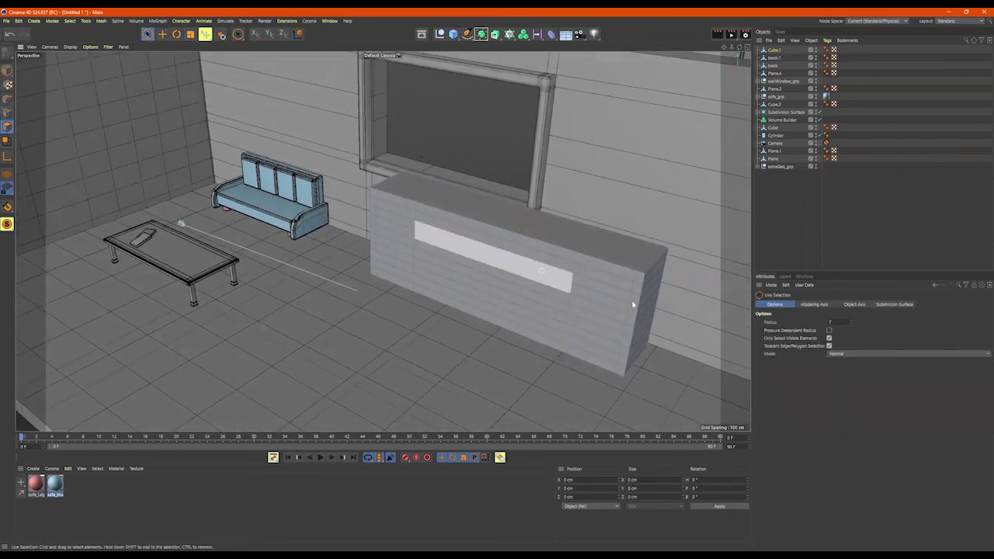
left_click(615, 281)
left_click_drag(617, 286, 599, 349)
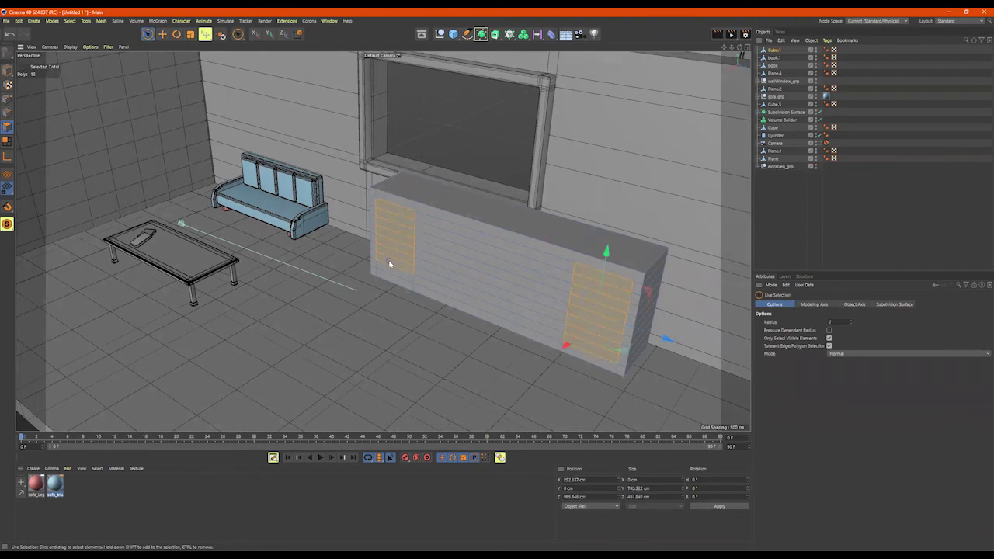
left_click_drag(390, 267, 356, 233, "shift")
right_click(353, 201)
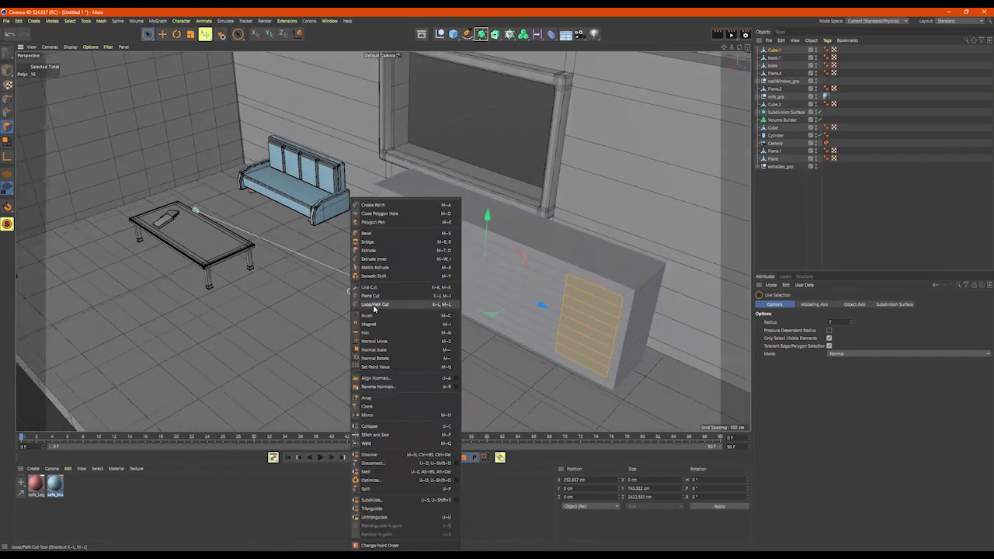
left_click(379, 250)
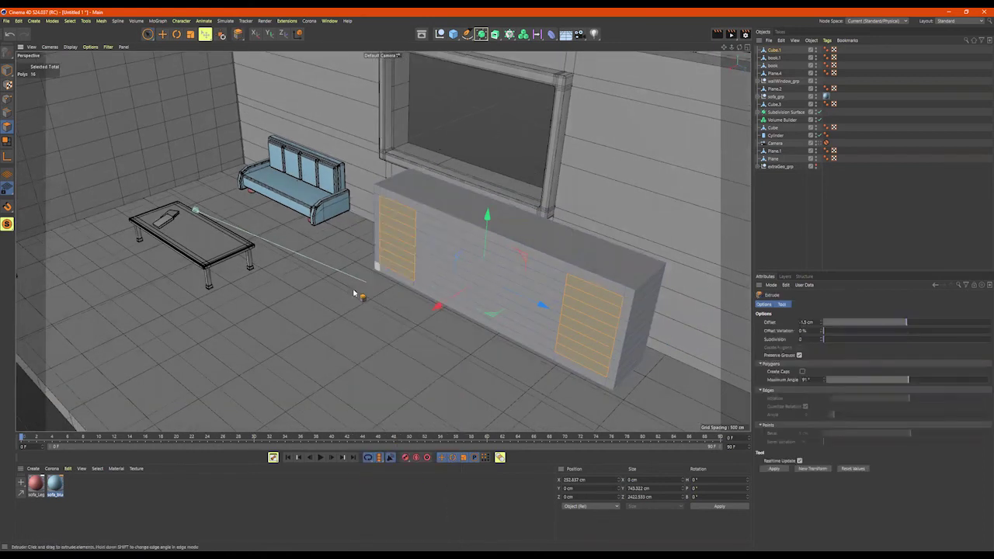
left_click_drag(369, 264, 156, 264)
left_click_drag(466, 252, 528, 169, "alt")
key("space")
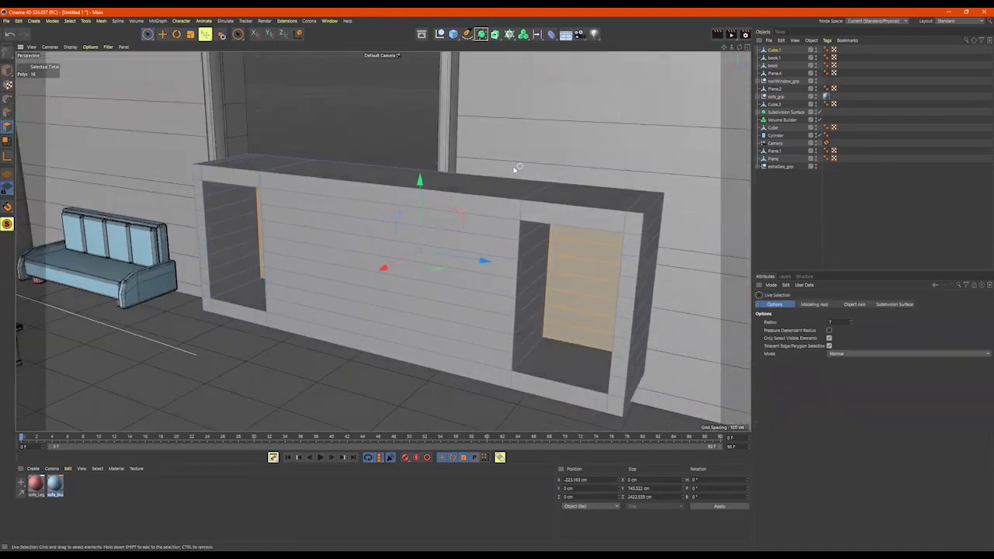
Dissolve the seven horizontal edge loops crossing the compartments, keeping the loops level with their top and bottom edges
left_click(6, 112)
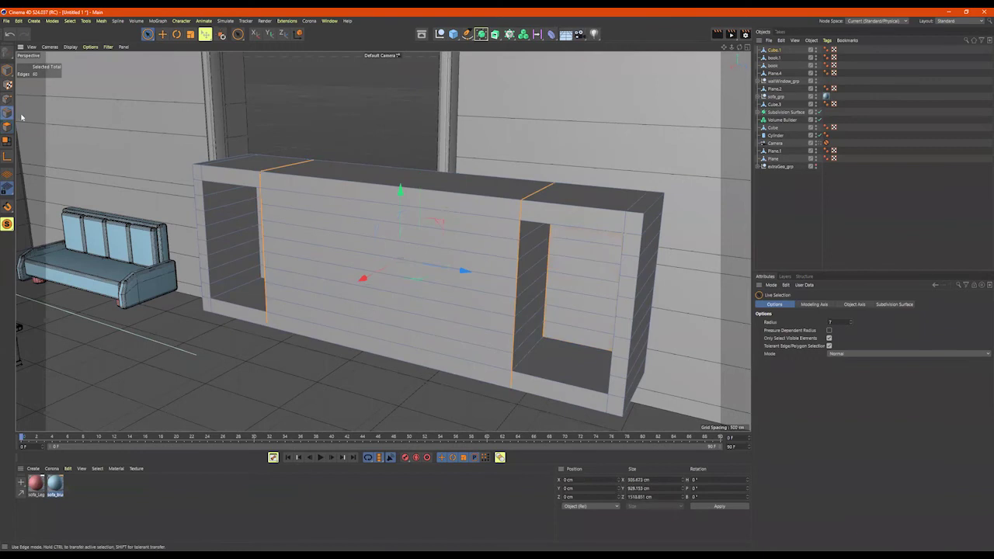
double_click(339, 216)
left_click_drag(443, 239, 464, 234, "alt")
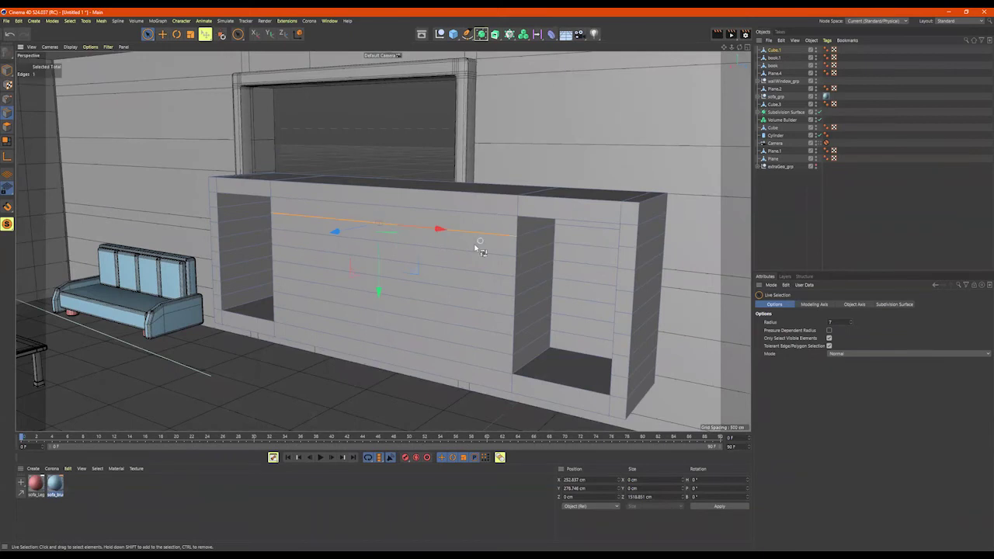
key("u")
key("l")
left_click(481, 260, "shift")
left_click(481, 278, "shift")
left_click(487, 310, "shift")
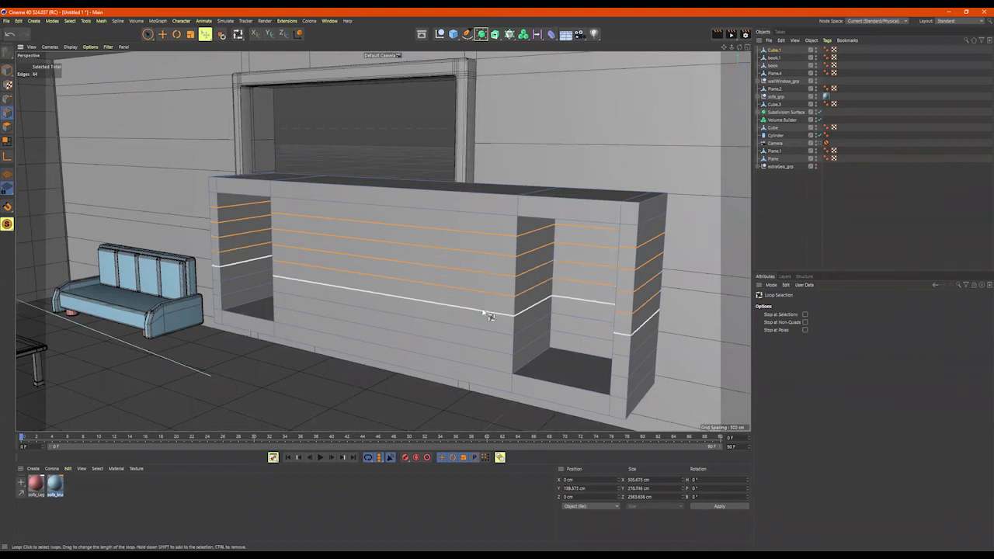
left_click(485, 235)
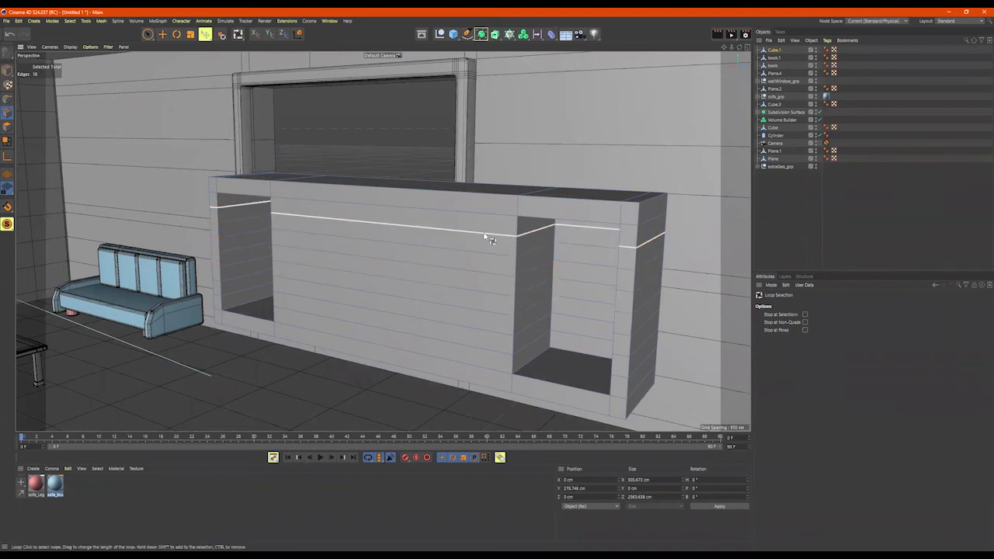
key("space")
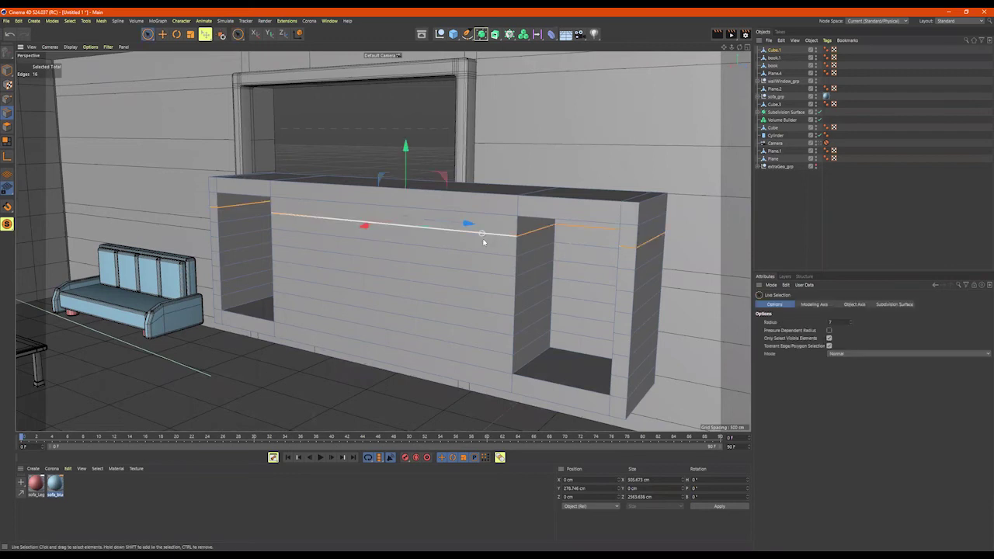
left_click(486, 251, "shift")
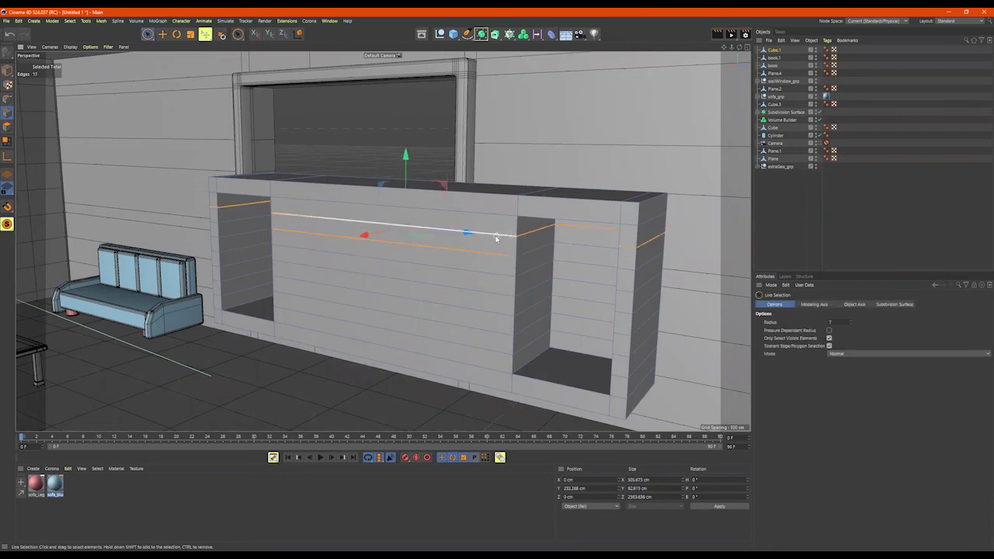
key("space")
left_click(501, 249, "shift")
left_click(503, 268, "shift")
left_click(505, 286, "shift")
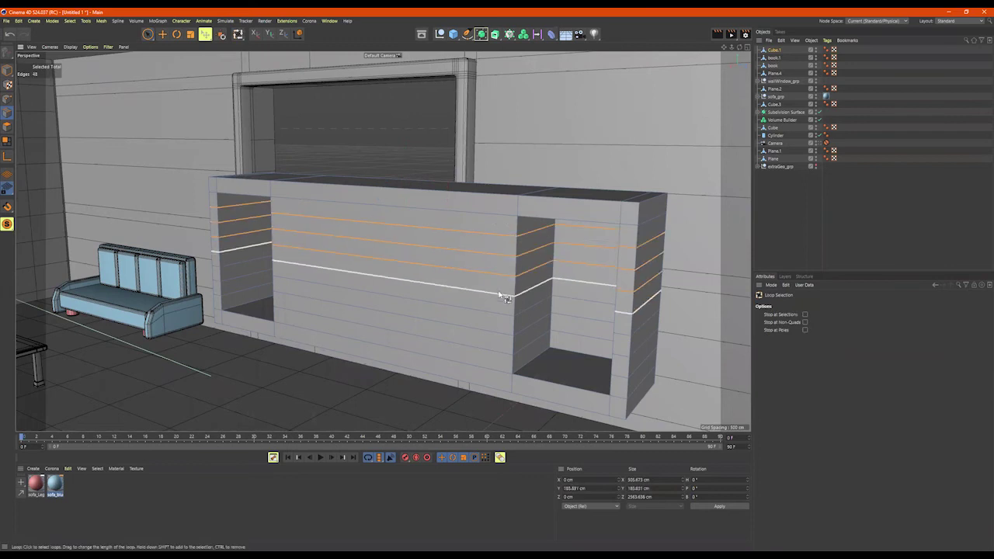
left_click(497, 321, "shift")
left_click(502, 337, "shift")
left_click(510, 355, "shift")
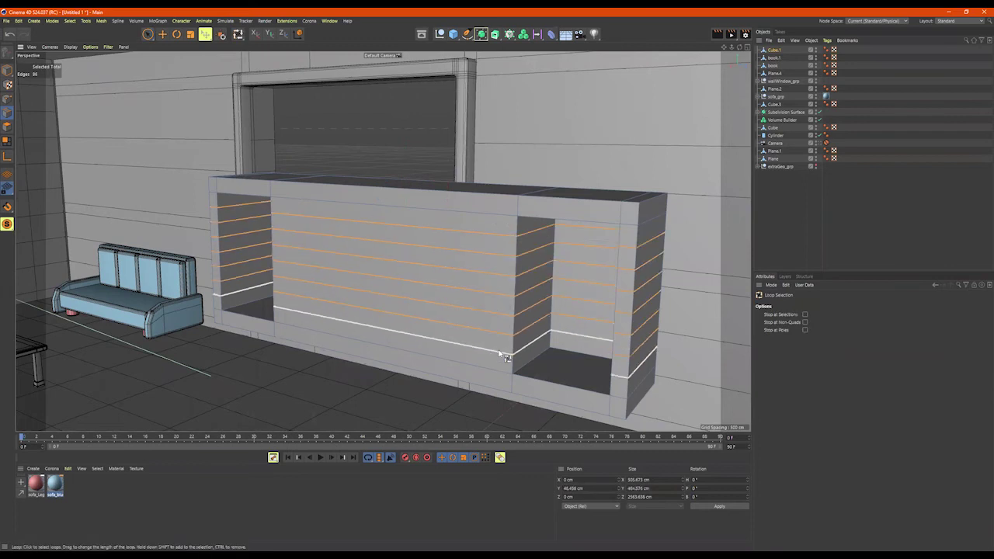
right_click(488, 299)
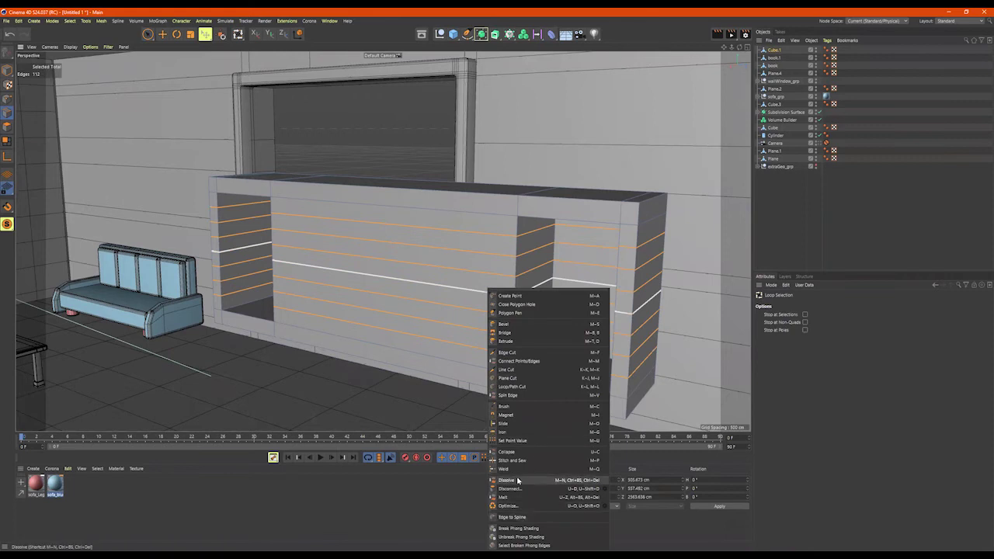
left_click(513, 479)
Return to model mode and scale the cabinet's depth along X down to about 312 cm
left_click_drag(531, 400, 530, 360, "alt")
left_click(7, 71)
scroll(412, 247, "down", 4)
left_click_drag(425, 251, 525, 277, "alt")
scroll(393, 258, "down", 3)
scroll(420, 273, "up", 4)
key("9")
scroll(549, 309, "down", 2)
left_click_drag(550, 309, 489, 289, "alt")
scroll(485, 291, "up", 2)
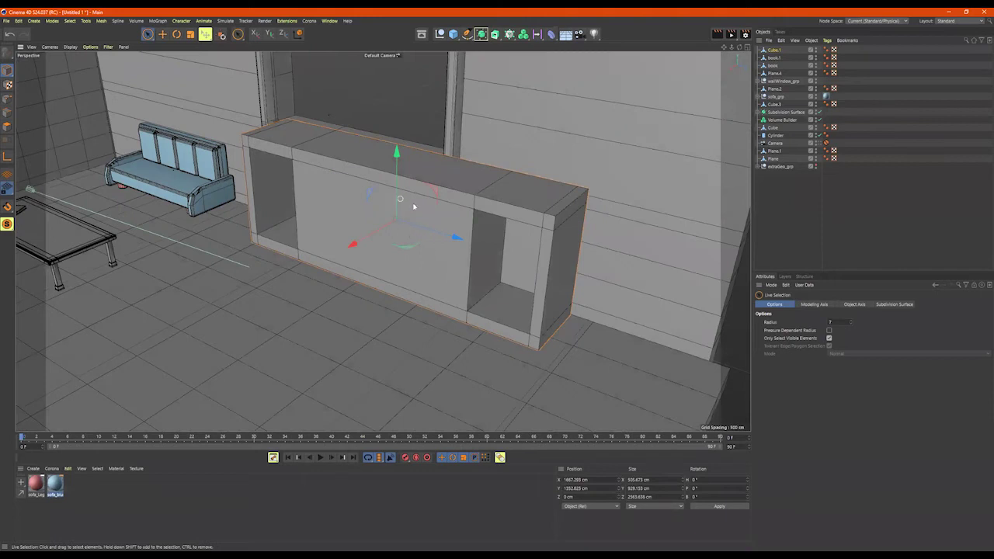
key("t")
left_click_drag(356, 248, 490, 228)
scroll(508, 209, "down", 3)
scroll(515, 204, "up", 3)
Select all points along the cabinet's top frame and move them down to lower the cabinet
left_click(8, 99)
left_click_drag(318, 171, 385, 142, "alt")
left_click(153, 36)
left_click(187, 60)
left_click_drag(632, 126, 165, 220)
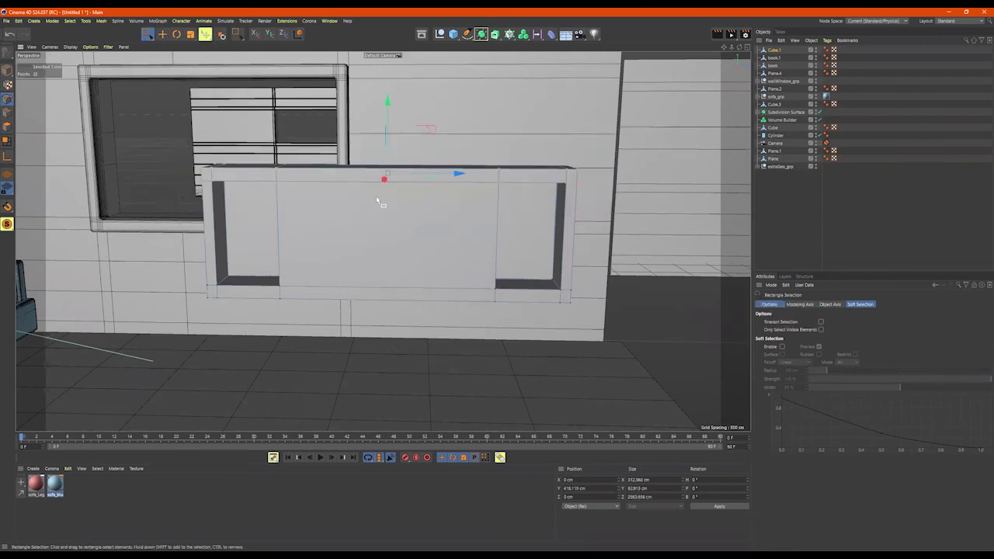
left_click_drag(375, 195, 334, 198, "alt")
mouse_move(288, 105)
left_mouse_down()
mouse_move(296, 143)
mouse_move(291, 119)
left_mouse_up()
left_click_drag(329, 152, 289, 231, "alt")
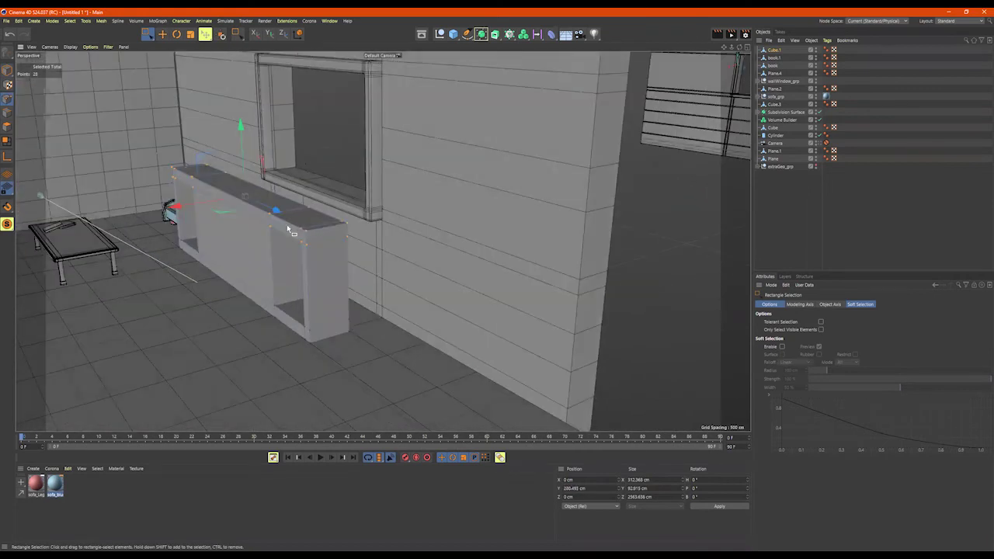
Return to model mode and scale the whole cabinet slightly shallower along X
left_click(7, 70)
key("t")
left_click_drag(182, 246, 187, 243)
left_click_drag(187, 243, 422, 269, "alt")
left_click(463, 280)
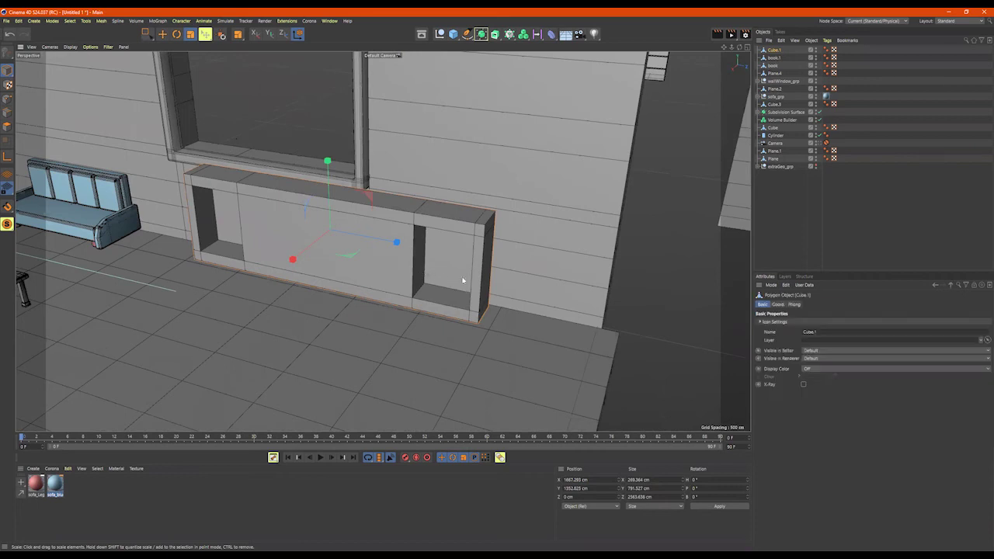
Select the floor polygons of both open compartments and split them into a separate object
left_click(7, 125)
left_click(442, 256)
left_click(203, 226, "shift")
left_click_drag(204, 225, 227, 254, "alt")
left_click(227, 254)
left_click(440, 292, "shift")
left_click_drag(439, 292, 549, 320, "alt")
right_click(619, 303)
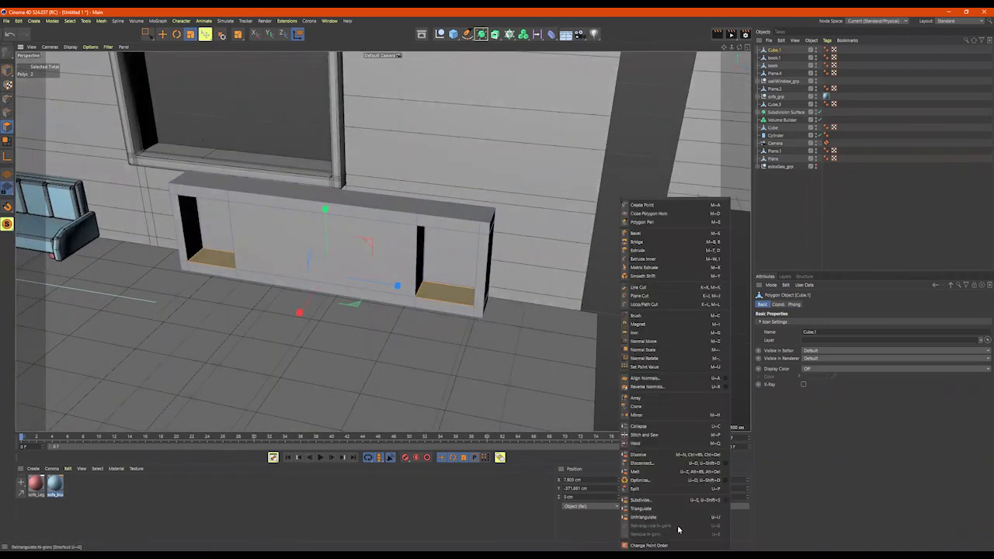
left_click(662, 487)
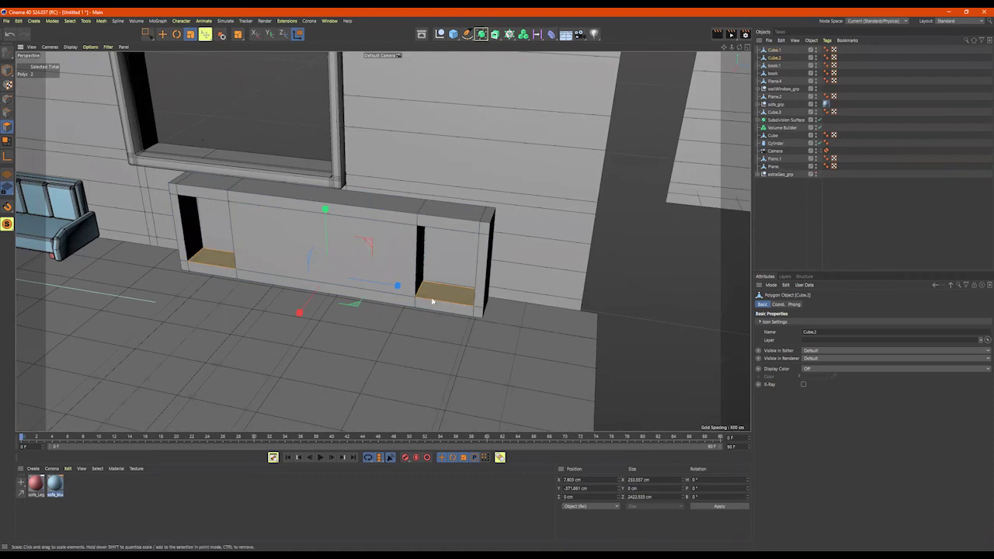
Raise the split floor polygons about 250 cm to the middle of the compartments as shelves
key("e")
left_click_drag(324, 213, 323, 186)
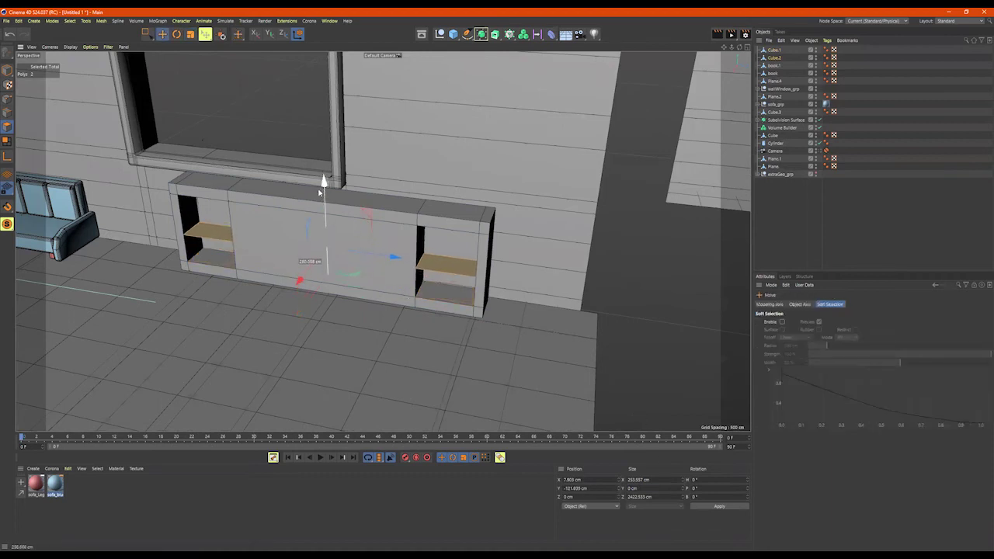
scroll(703, 280, "up", 3)
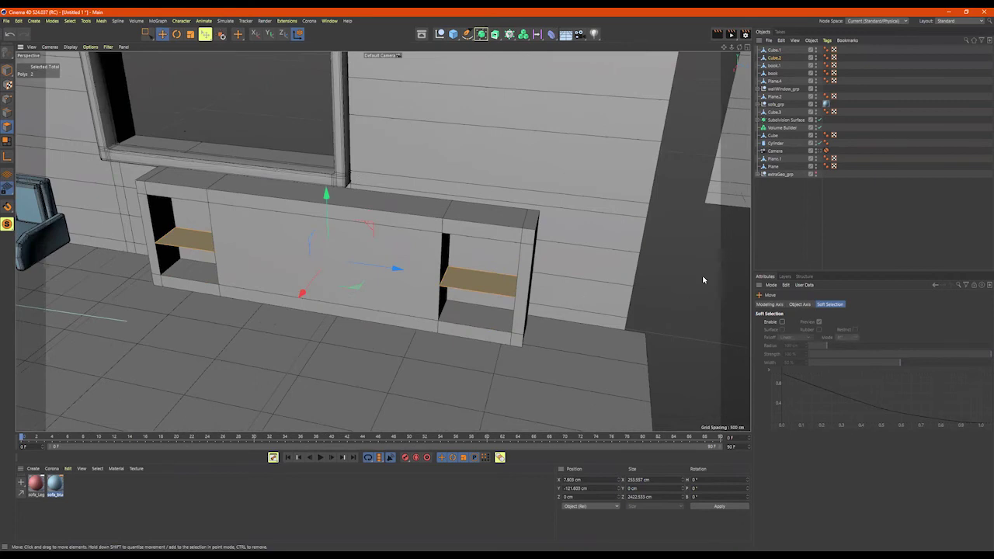
Extrude the two shelf polygons 47 cm with Create Caps enabled to make them solid boards
right_click(703, 279)
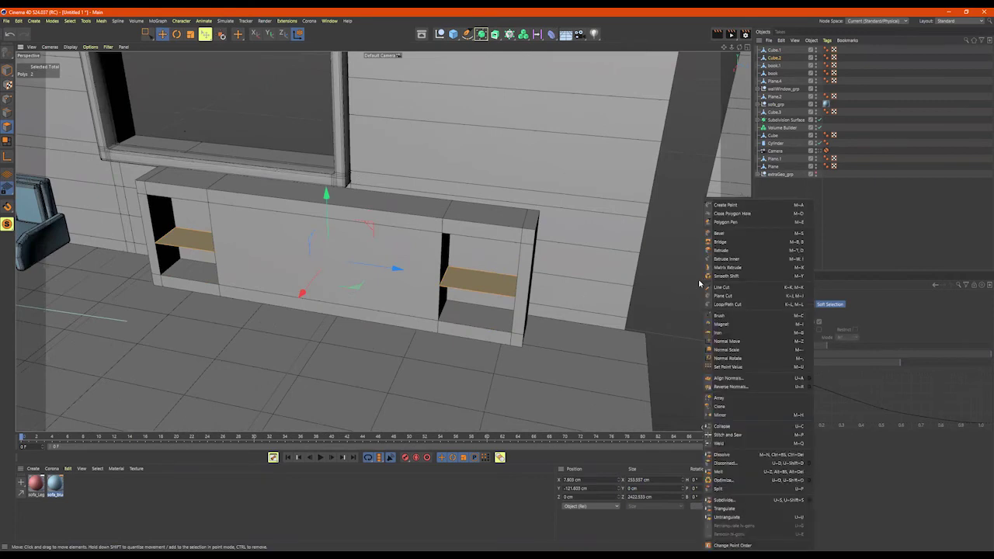
left_click(728, 251)
left_click_drag(610, 288, 637, 286)
left_click_drag(547, 288, 566, 211, "alt")
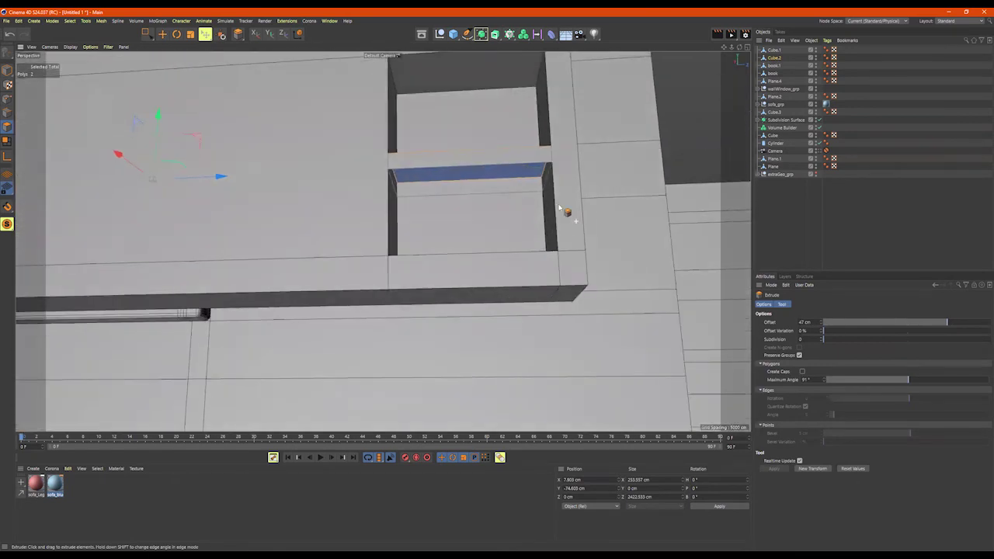
left_click(802, 372)
left_click_drag(645, 268, 465, 316, "alt")
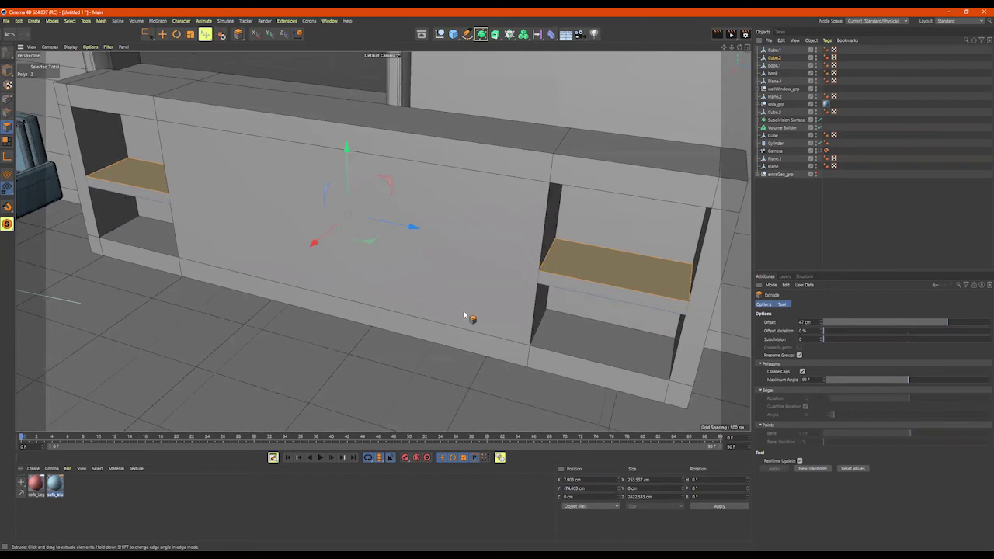
scroll(588, 322, "down", 2)
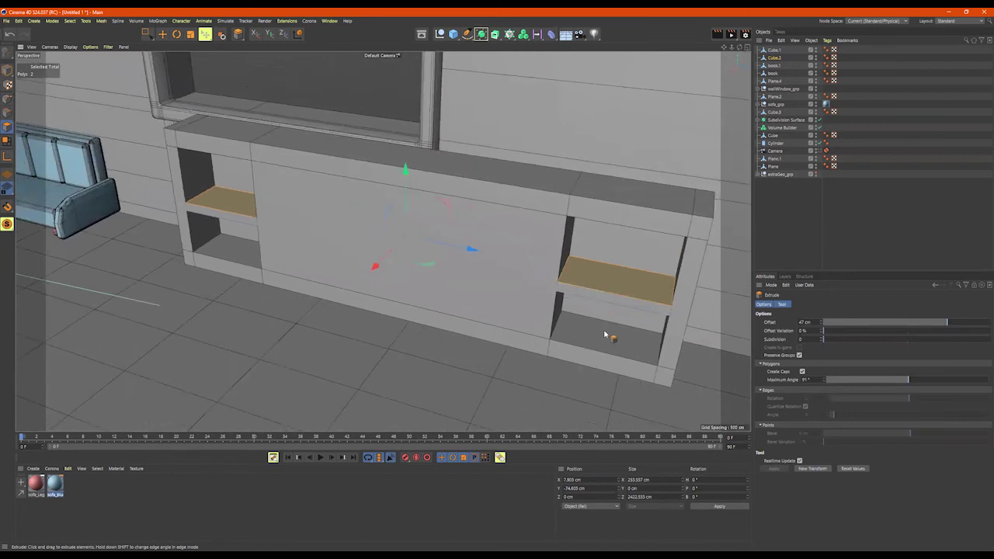
key("space")
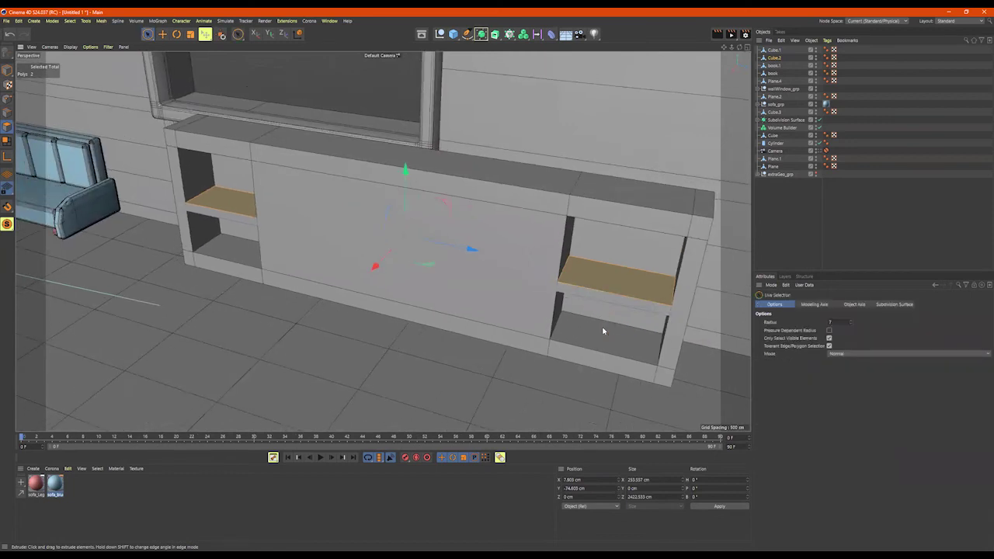
Select all edges of the two shelf boards and bevel them about 8 cm with two subdivisions
left_click(6, 71)
left_click(223, 209)
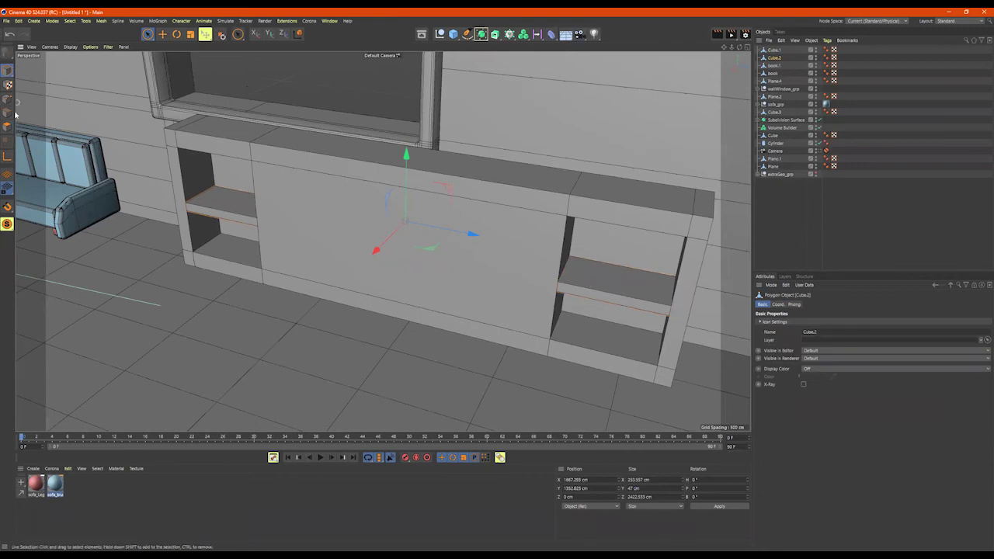
left_click(7, 113)
scroll(189, 160, "down", 1)
left_click_drag(149, 37, 180, 62)
scroll(172, 126, "down", 2)
left_click_drag(163, 102, 562, 293)
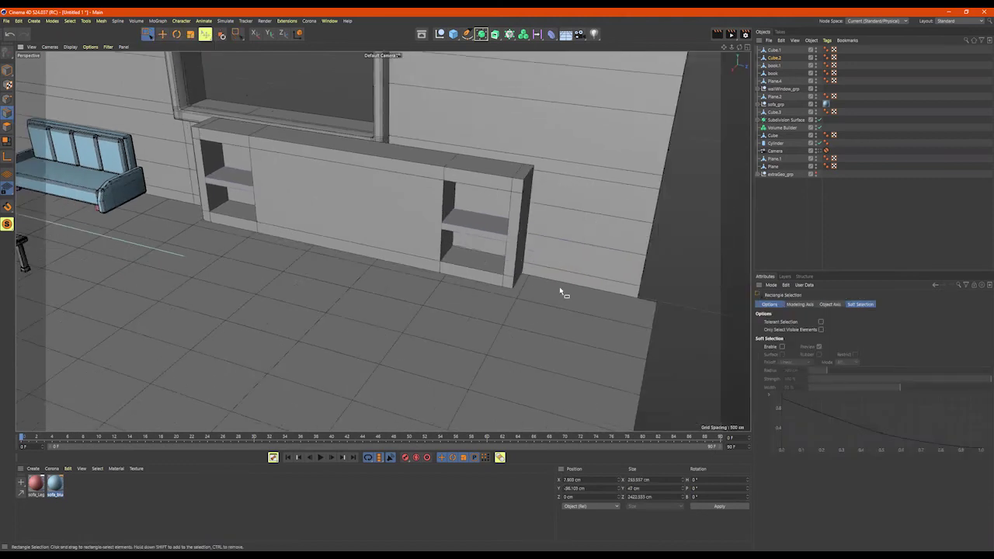
scroll(532, 244, "up", 5)
right_click(592, 201)
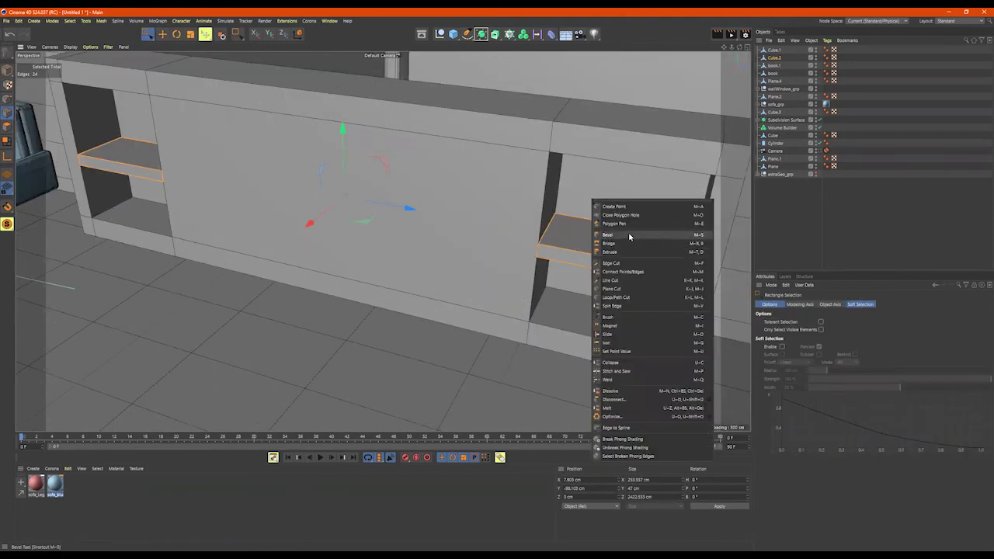
left_click(629, 234)
mouse_move(595, 222)
left_mouse_down()
mouse_move(621, 224)
mouse_move(609, 224)
left_mouse_up()
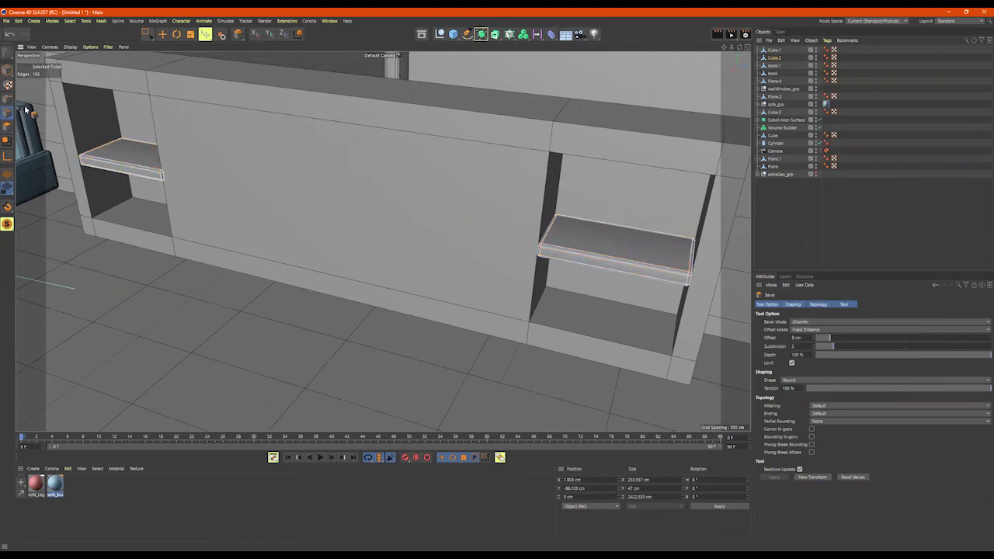
Adjust the shelves' thickness and duplicate them vertically so that each compartment holds two shelves
left_click(8, 71)
left_click_drag(346, 188, 295, 189, "alt")
key("e")
left_click_drag(340, 102, 339, 140)
key("t")
key("e")
scroll(311, 173, "down", 5)
left_click_drag(311, 173, 704, 138, "alt")
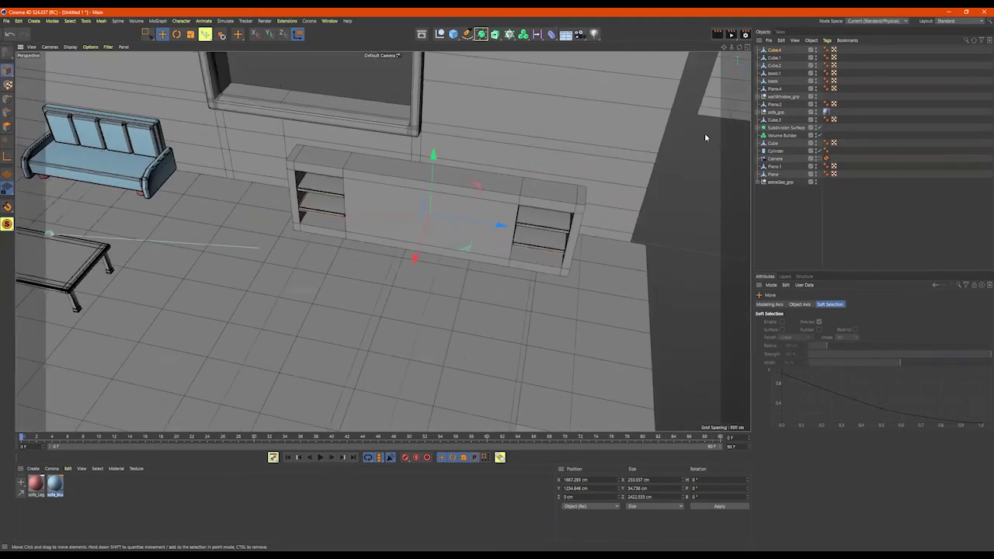
Select the cabinet and both shelf objects, and switch the viewport to wireframe display
left_click(514, 189)
left_click(555, 224, "shift")
left_click(562, 247, "shift")
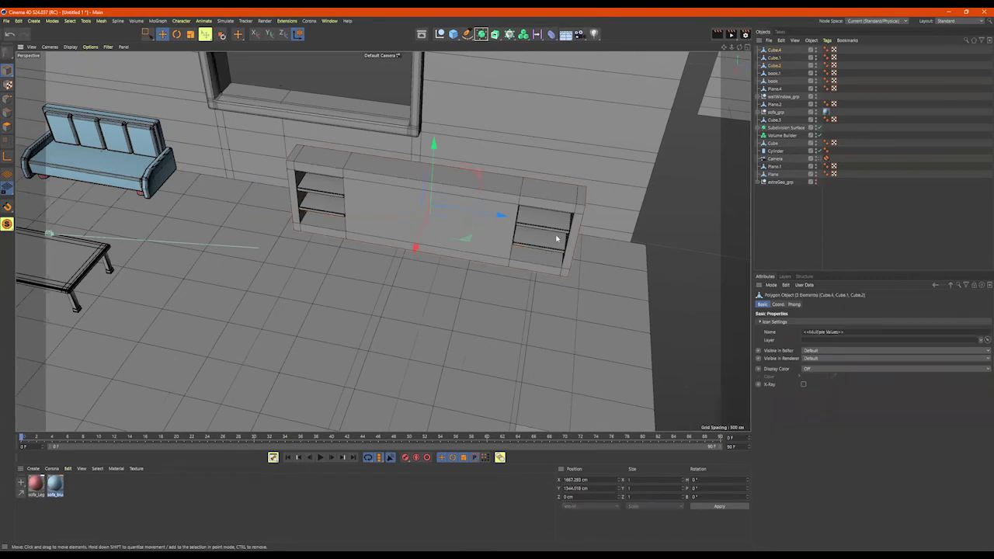
key("n")
key("g")
mouse_move(550, 238)
left_mouse_down("alt")
mouse_move(631, 232)
mouse_move(648, 219)
left_mouse_up("alt")
left_click_drag(383, 242, 447, 135, "alt")
middle_click_drag(446, 134, 443, 128, "alt")
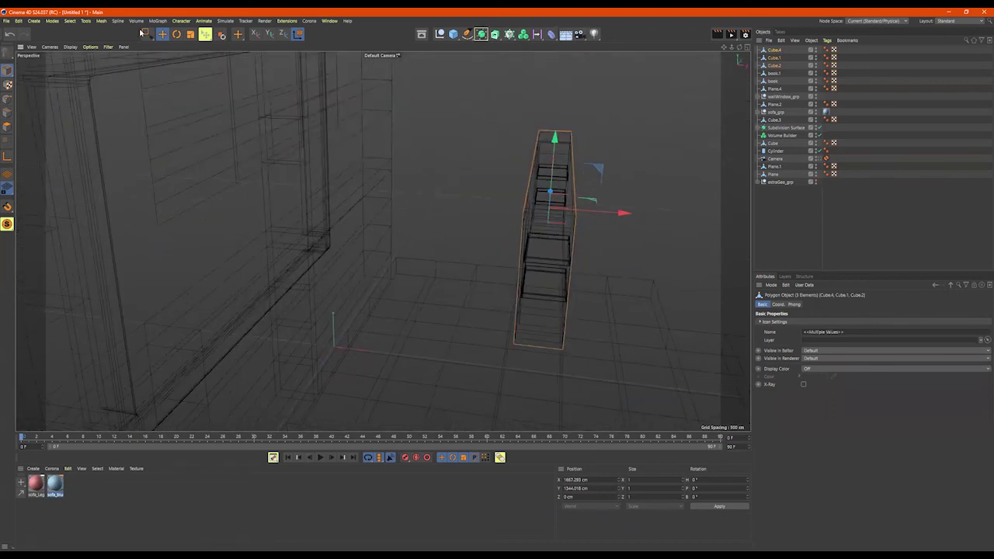
Group only the cabinet and the two shelf objects under a null named bookShelf_grp
left_click(147, 34)
left_click(634, 112)
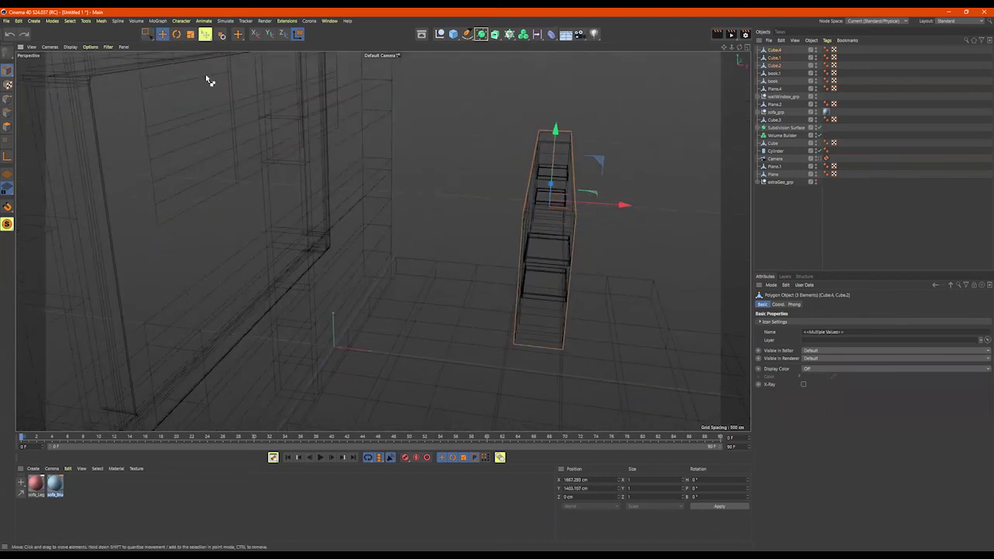
left_click(147, 35)
left_click_drag(651, 101, 500, 376)
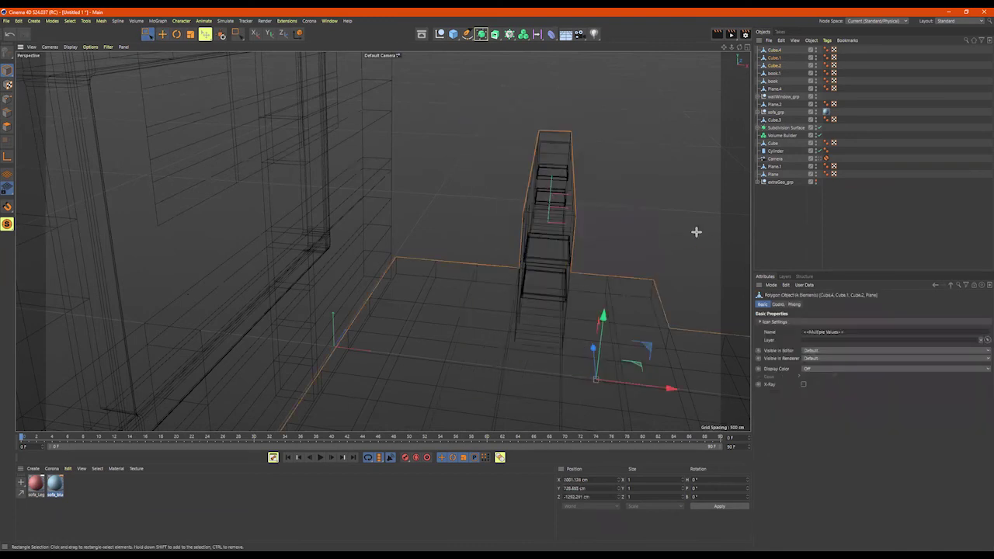
left_click_drag(696, 231, 722, 129, "alt")
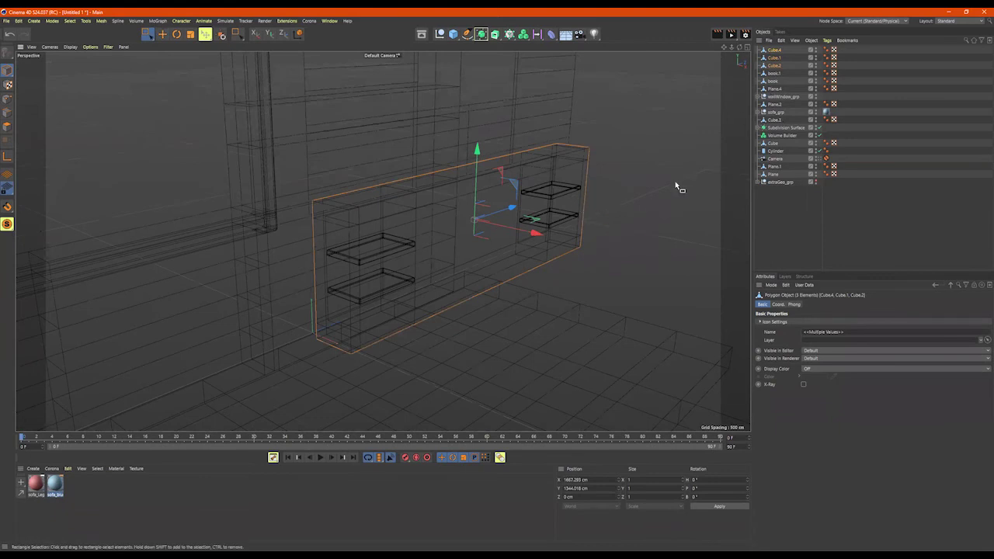
key("alt+g")
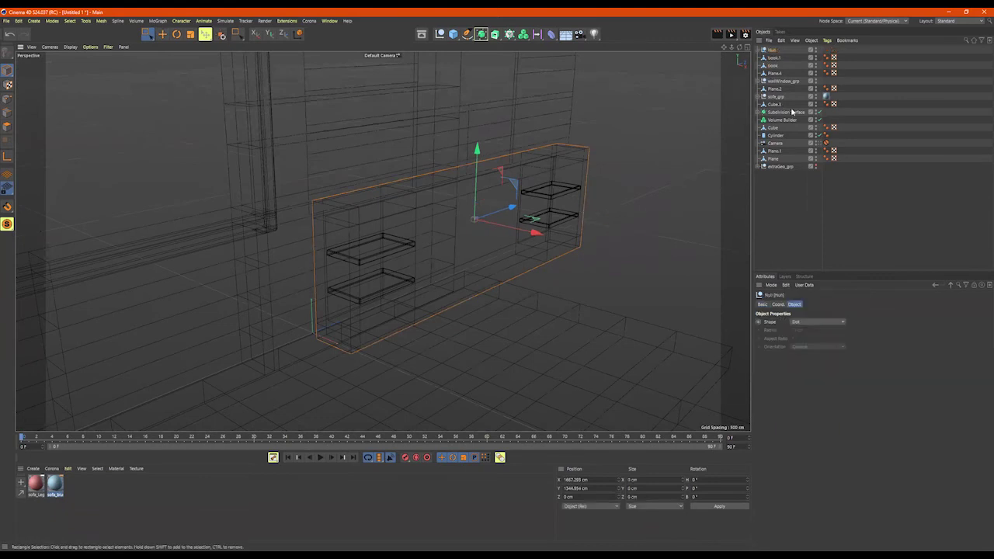
double_click(773, 50)
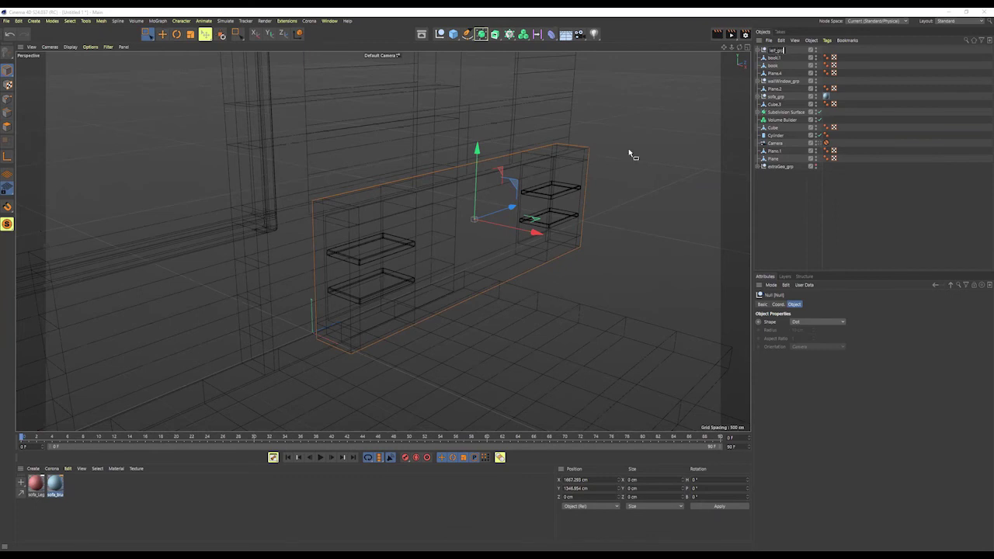
key("Return")
Restore the shaded display, move the cabinet body to the top of bookShelf_grp and rename it base
mouse_move(588, 199)
left_mouse_down("alt")
mouse_move(541, 222)
mouse_move(551, 217)
left_mouse_up("alt")
left_click(451, 180)
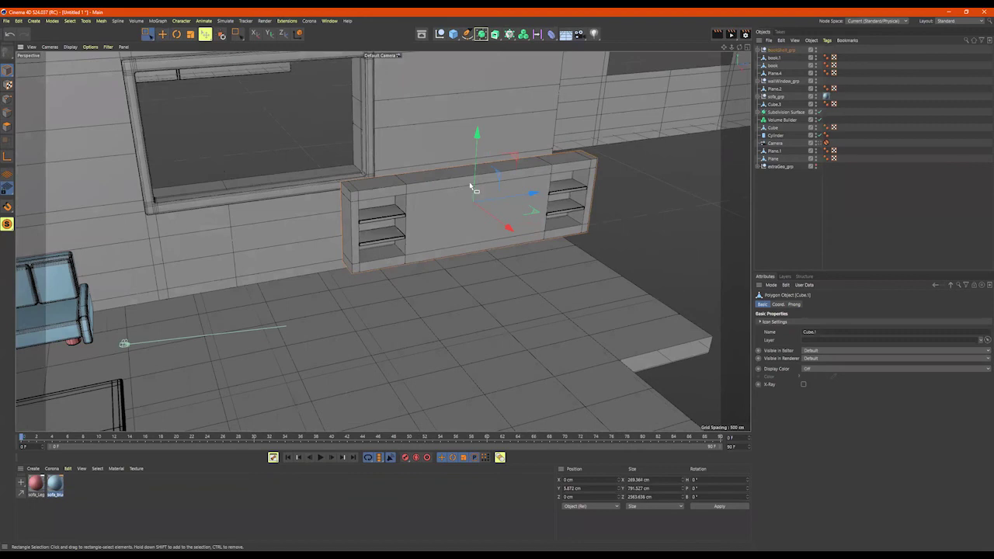
scroll(454, 178, "up", 5)
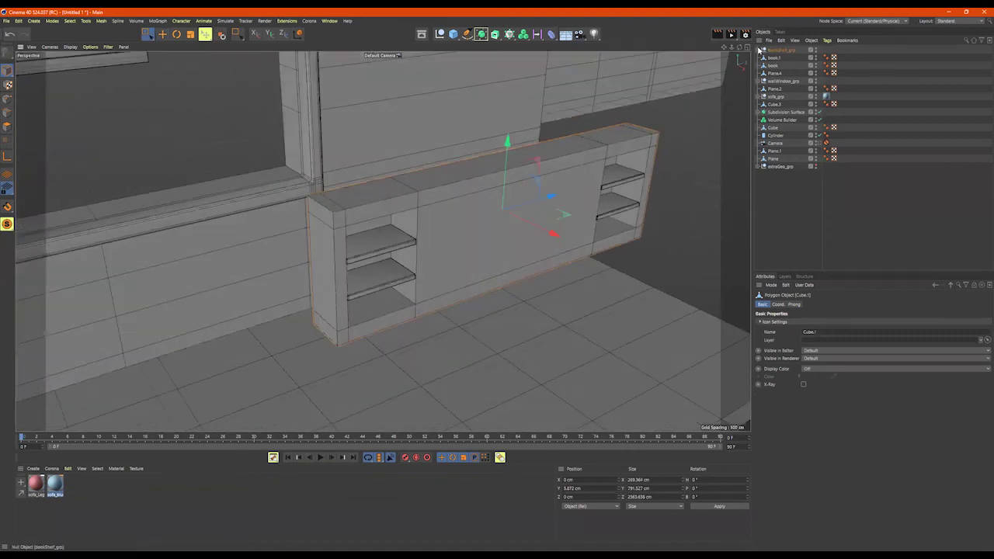
left_click(759, 50)
left_click(787, 74)
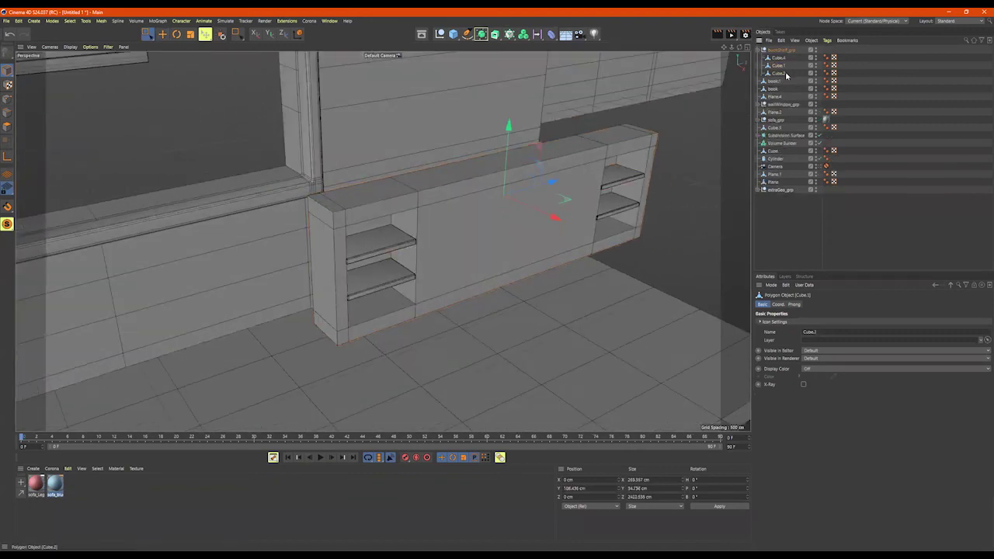
left_click(787, 59)
left_click(777, 66)
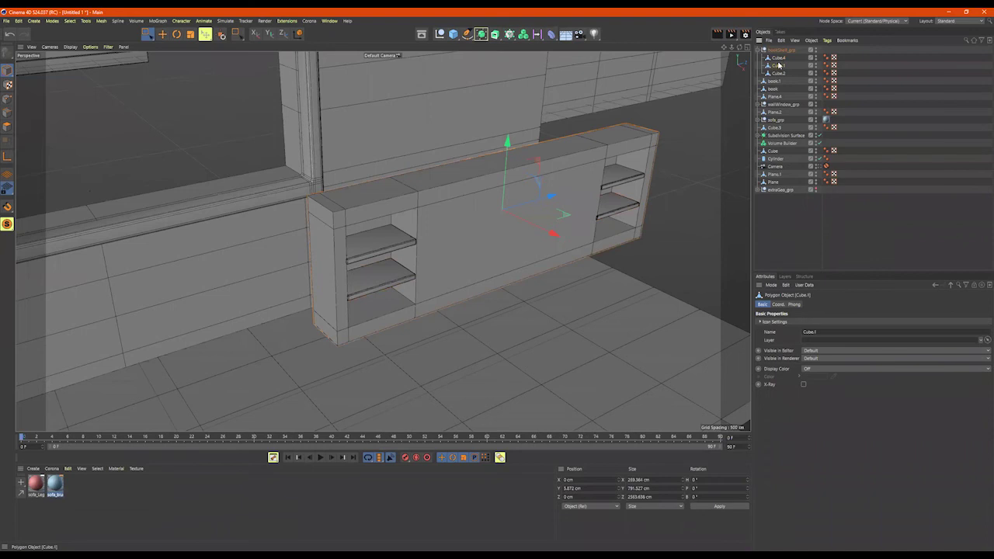
left_click_drag(783, 64, 781, 57)
double_click(781, 57)
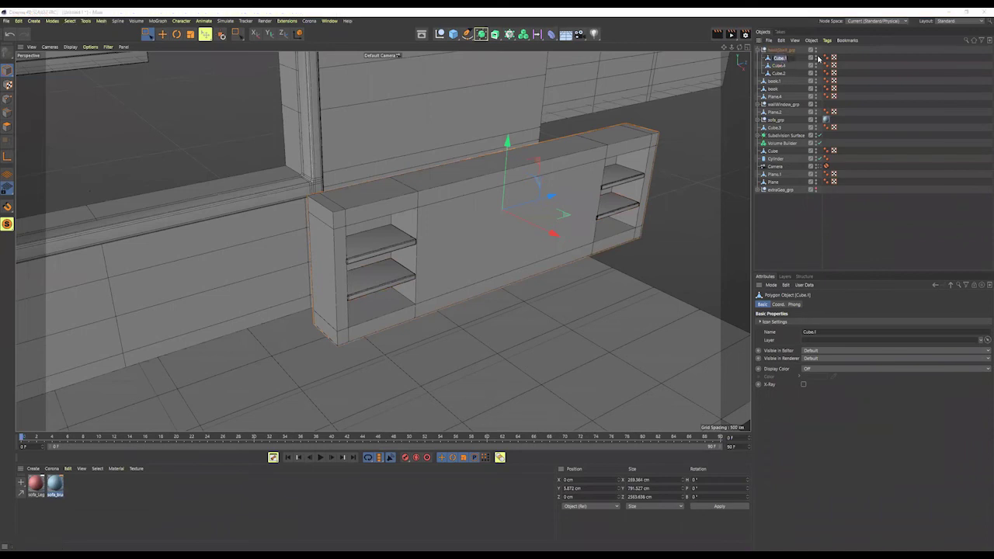
type("base")
key("Return")
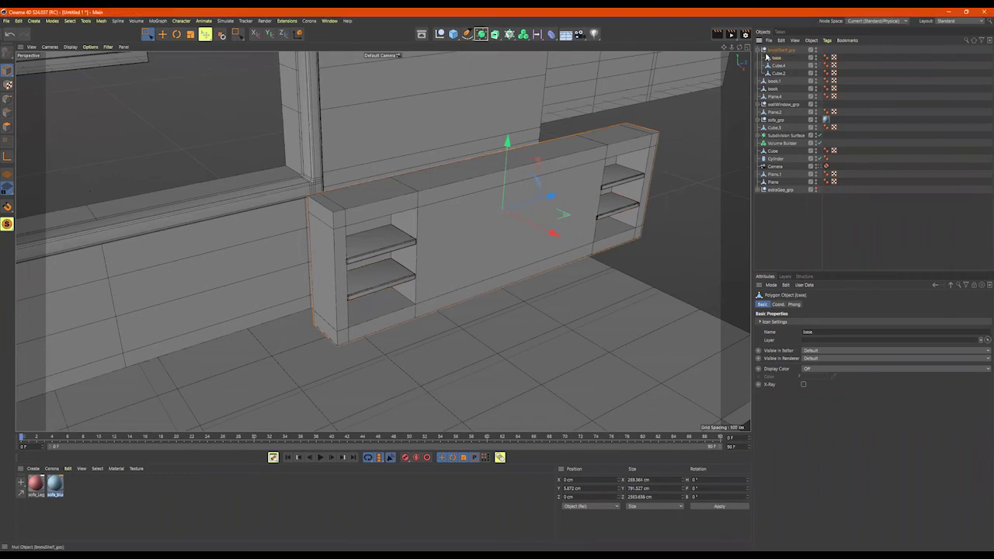
Select all edges of the base object and apply a narrow chamfer bevel with two subdivisions
left_click(210, 159)
left_click_drag(210, 160, 381, 200, "alt")
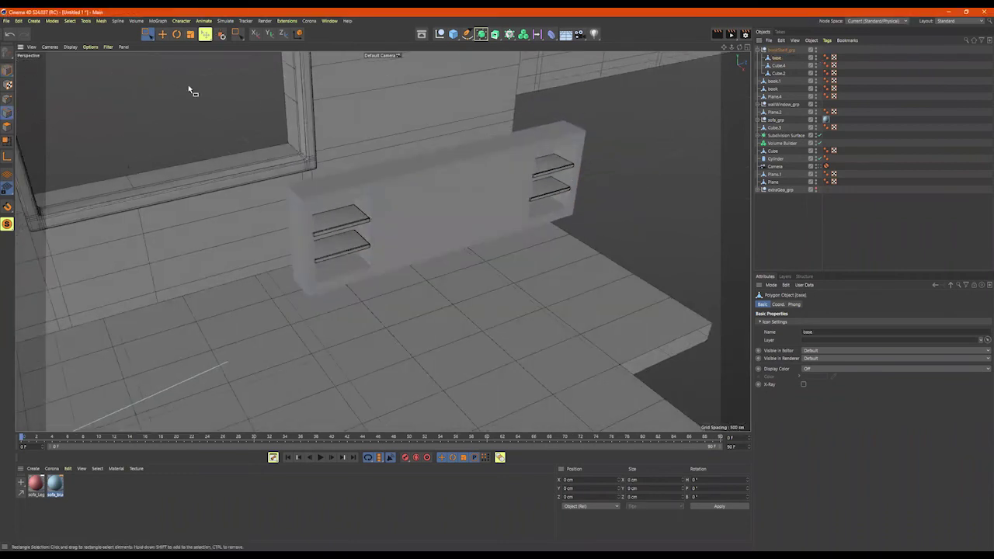
left_click_drag(646, 94, 167, 336)
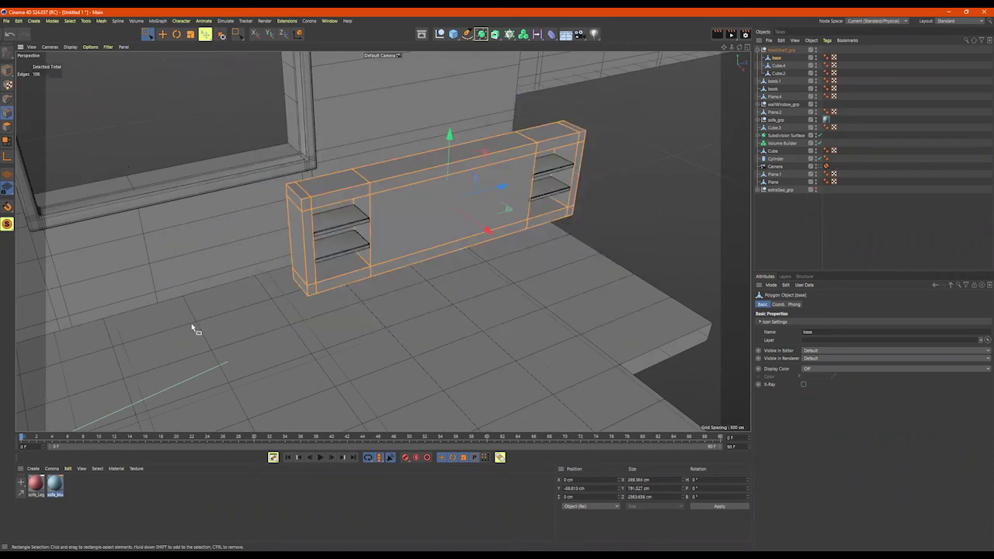
right_click(596, 212)
left_click(614, 234)
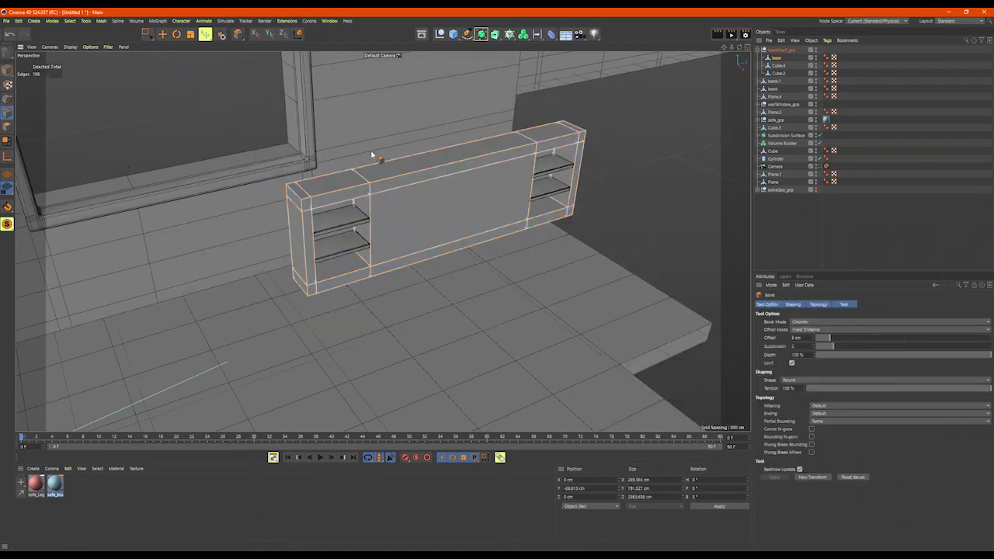
right_click_drag(375, 158, 484, 155, "alt")
left_click_drag(484, 155, 483, 104, "alt")
left_click_drag(383, 91, 418, 91)
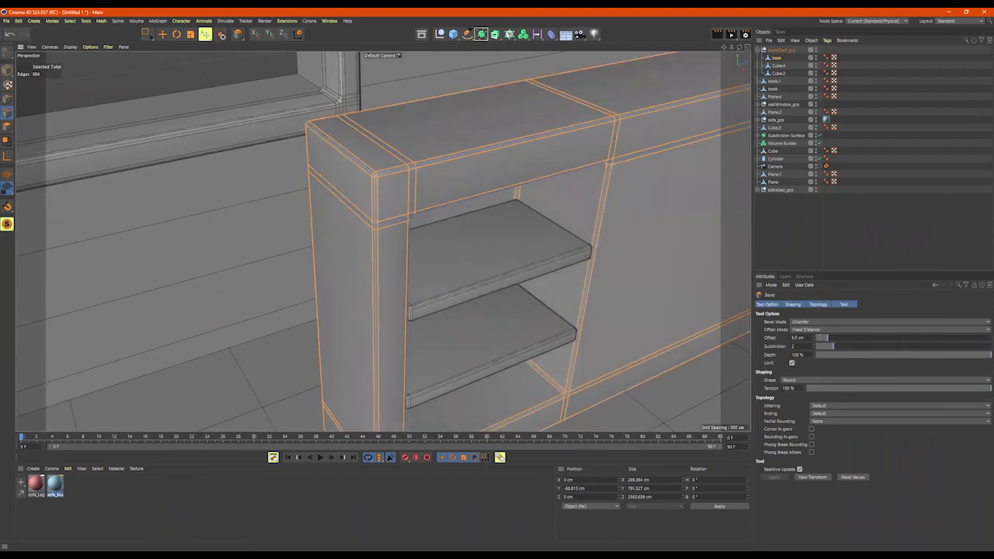
left_click_drag(814, 338, 813, 340)
left_click_drag(383, 91, 473, 191, "alt")
key("space")
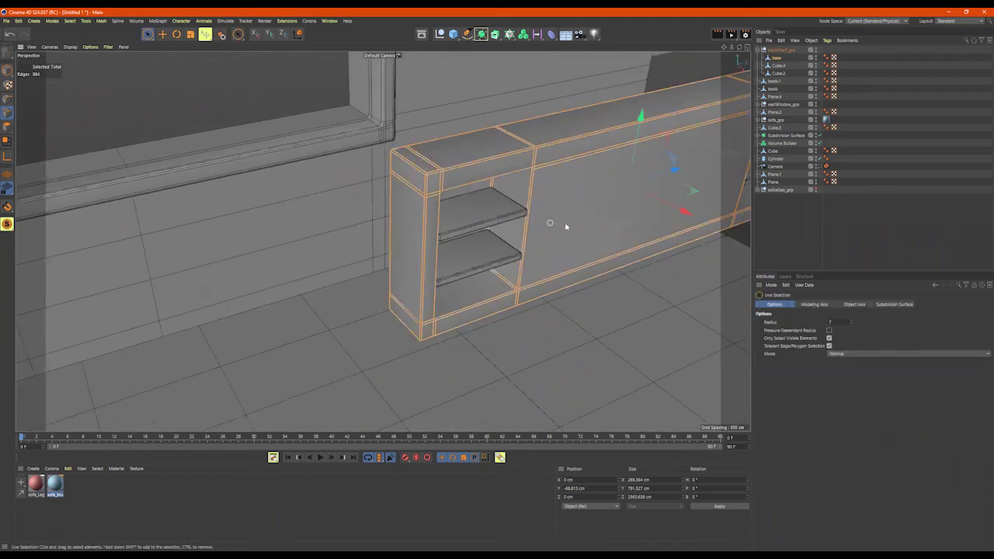
Clear the edge selection on the cabinet's base object
left_click_drag(528, 231, 426, 195, "alt")
key("ctrl+shift+a")
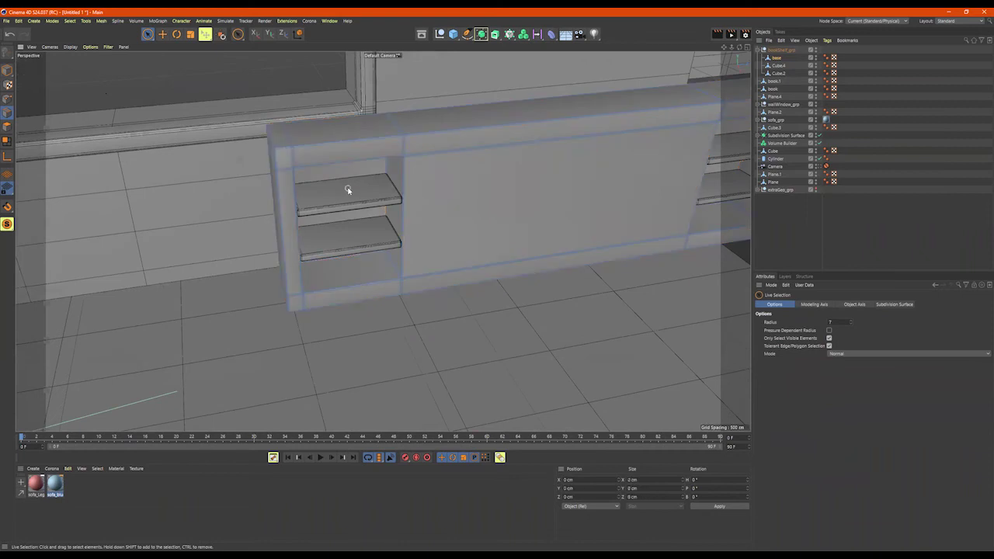
left_click_drag(361, 230, 442, 194, "alt")
scroll(404, 191, "down", 4)
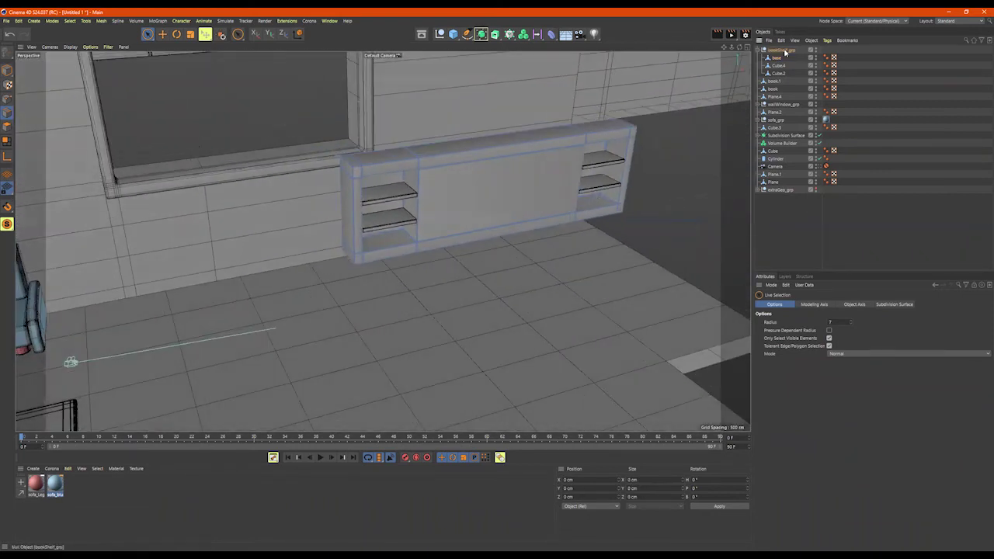
Select bookShelf_grp and move it up and along the wall so it sits right beside the window frame
left_click(784, 51)
scroll(497, 151, "down", 7)
left_click_drag(489, 156, 483, 211, "alt")
left_click_drag(529, 188, 507, 168)
right_click_drag(508, 168, 580, 190, "alt")
left_click_drag(579, 190, 540, 202, "alt")
mouse_move(498, 152)
left_mouse_down()
mouse_move(505, 75)
mouse_move(531, 111)
mouse_move(535, 157)
mouse_move(482, 143)
mouse_move(483, 118)
mouse_move(483, 152)
left_mouse_up()
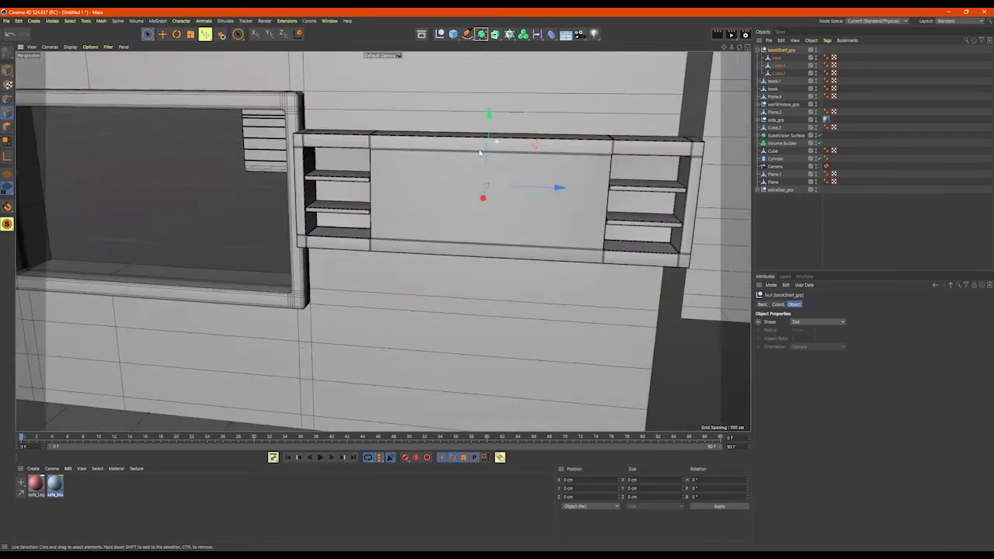
left_click_drag(559, 188, 312, 188)
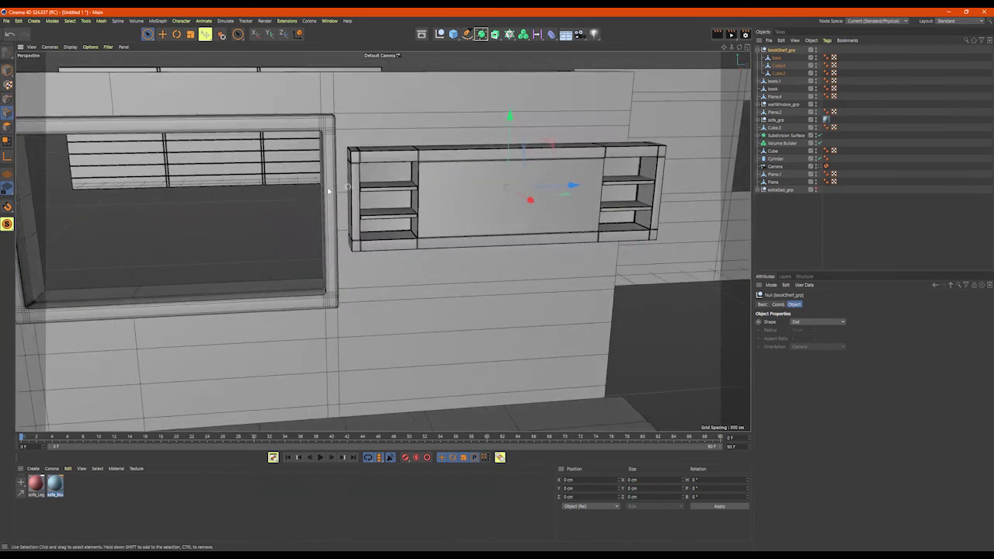
left_click_drag(533, 201, 625, 159, "alt")
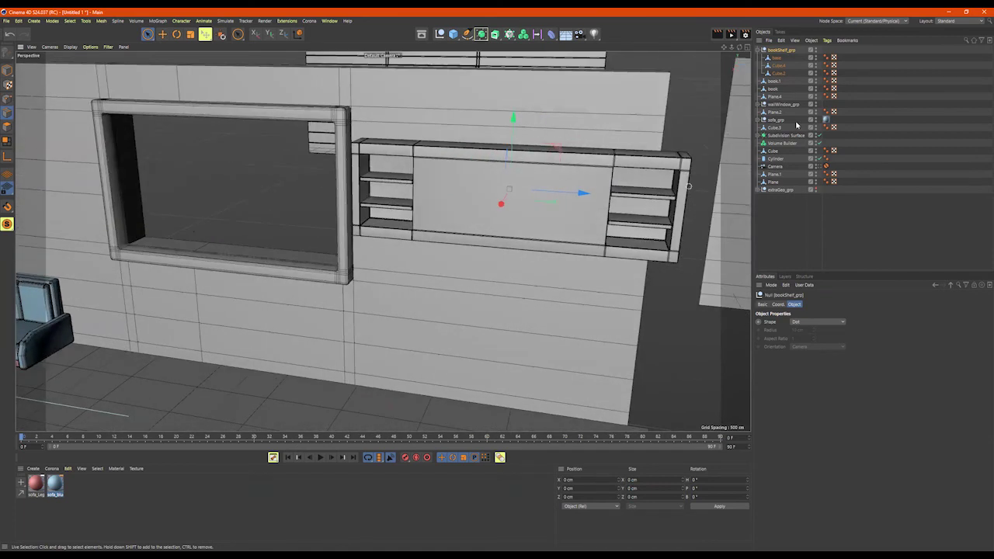
Rectangle-select the base object's points at the end away from the window and move them inward to shorten the cabinet
left_click(625, 154)
middle_click_drag(625, 154, 594, 147, "alt")
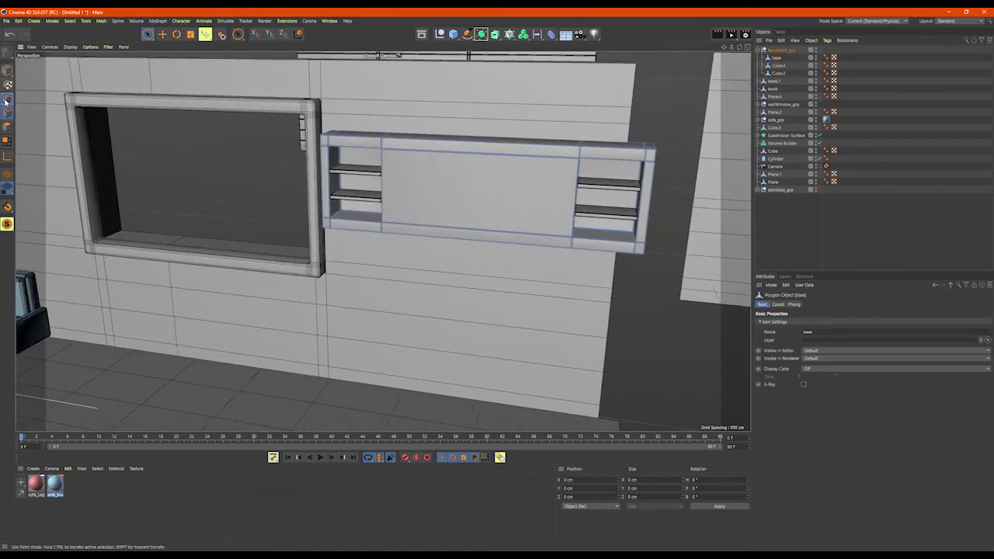
left_click(7, 101)
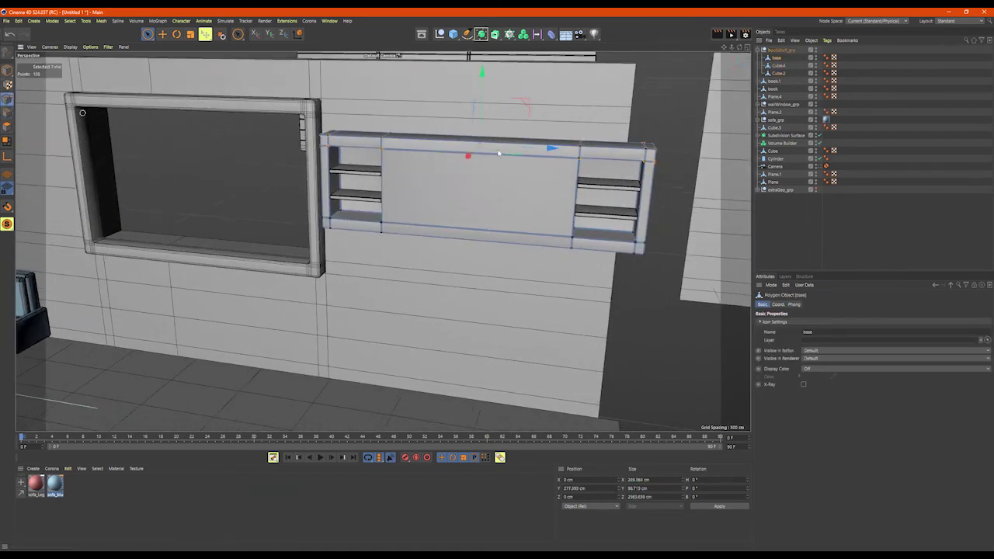
left_click(147, 35)
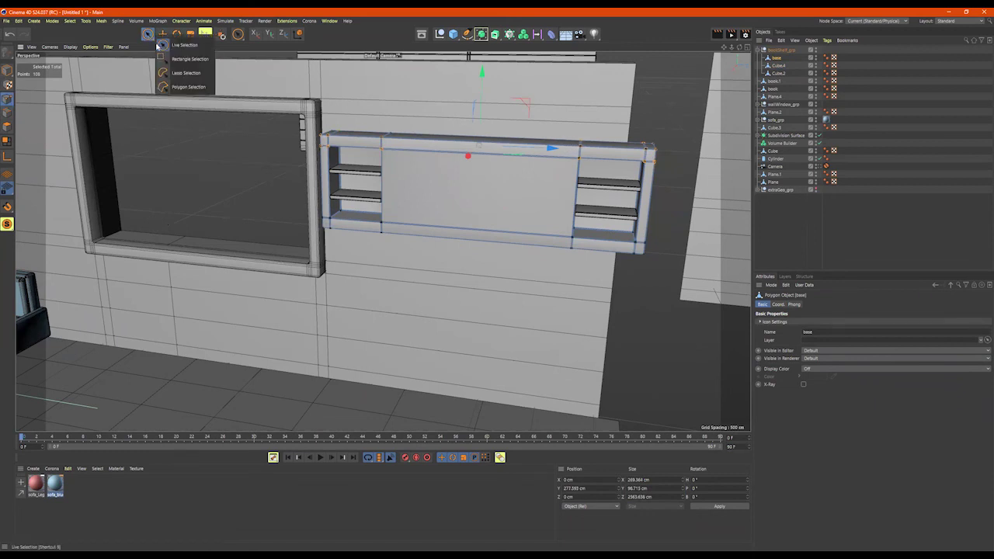
left_click(182, 62)
left_click_drag(697, 115, 538, 312)
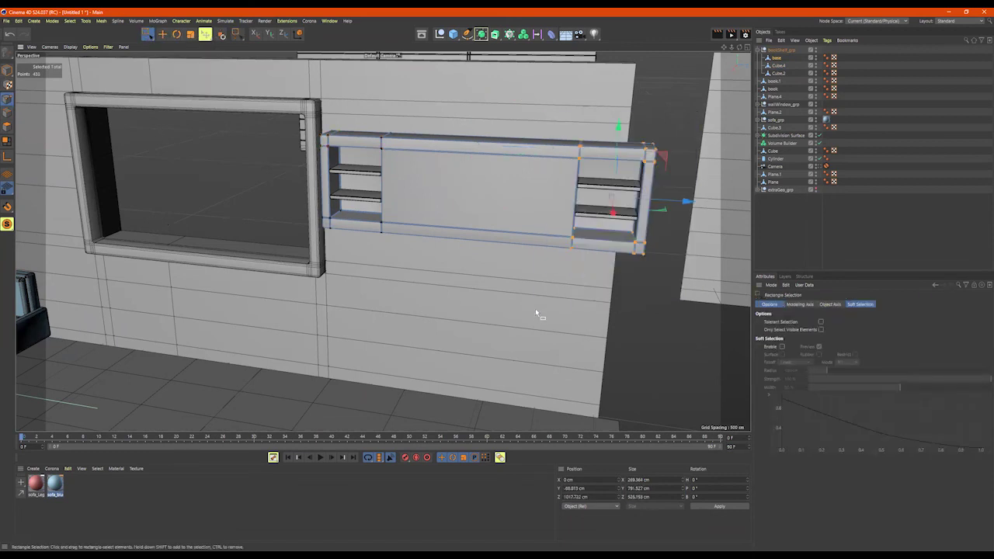
left_click_drag(686, 205, 650, 202)
Select the far-end shelf points of Cube.2 and Cube.4 and move them inward to fit the shortened cabinet
left_click(781, 74)
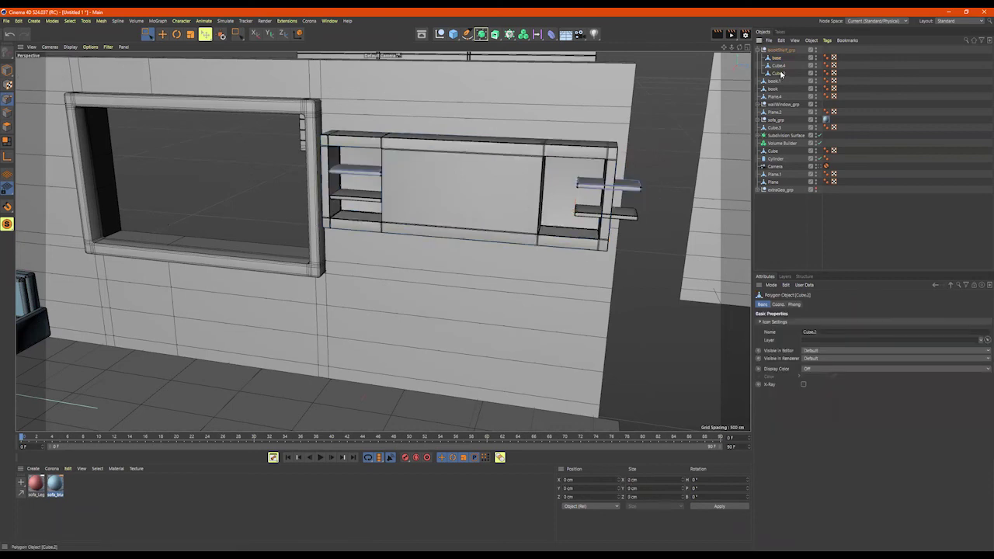
left_click_drag(669, 153, 542, 208)
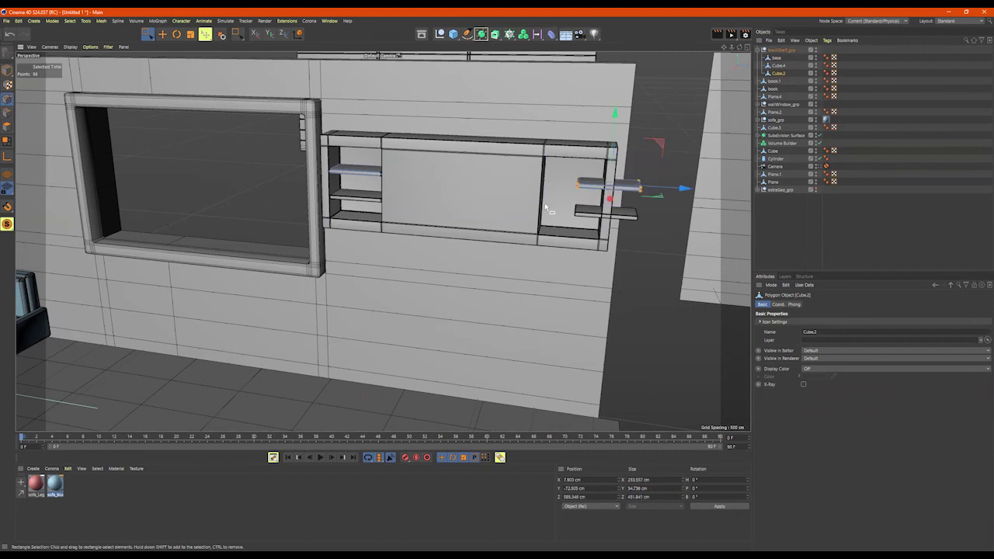
left_click(780, 66, "ctrl")
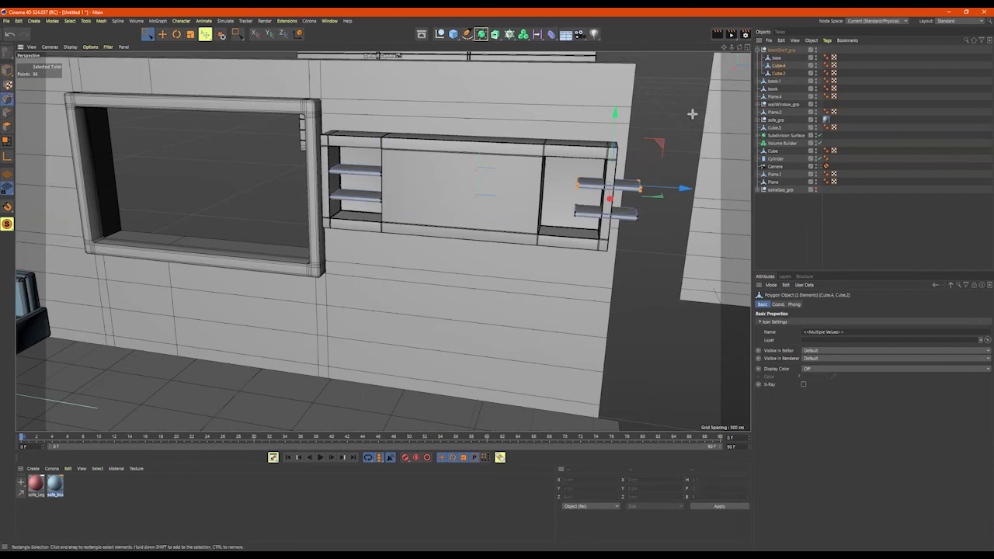
left_click_drag(682, 204, 649, 209)
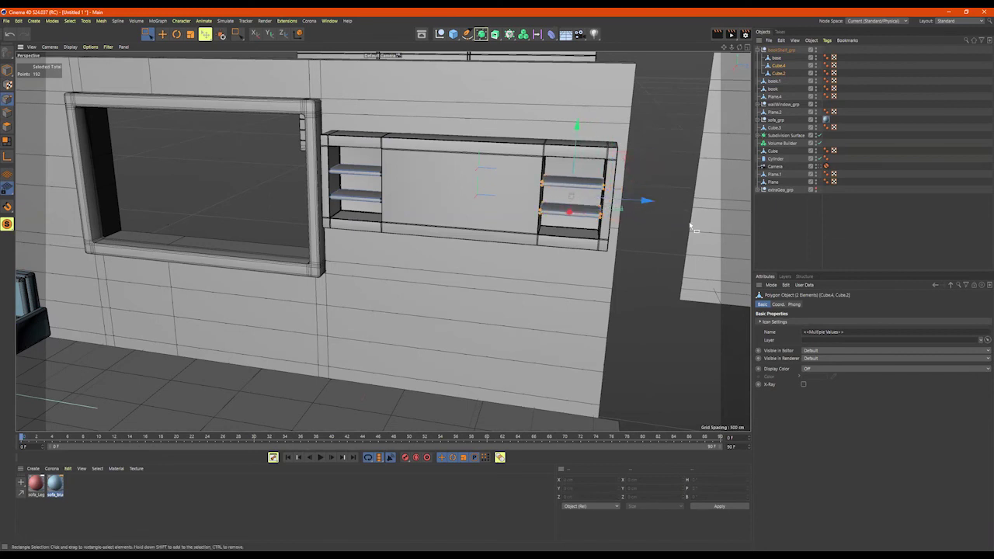
Return to Live Selection, collapse the bookShelf_grp hierarchy and select the group
key("9")
left_click(635, 271)
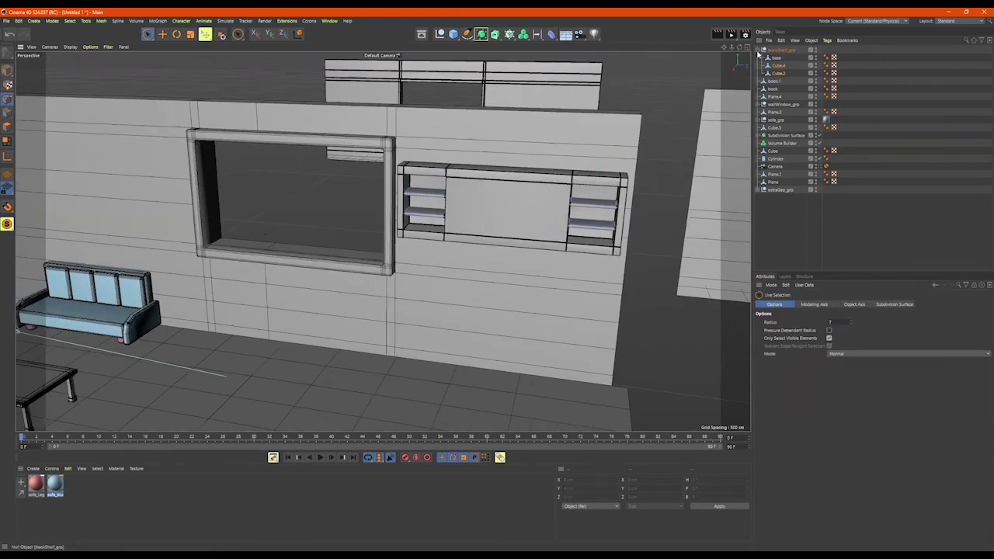
left_click(767, 56)
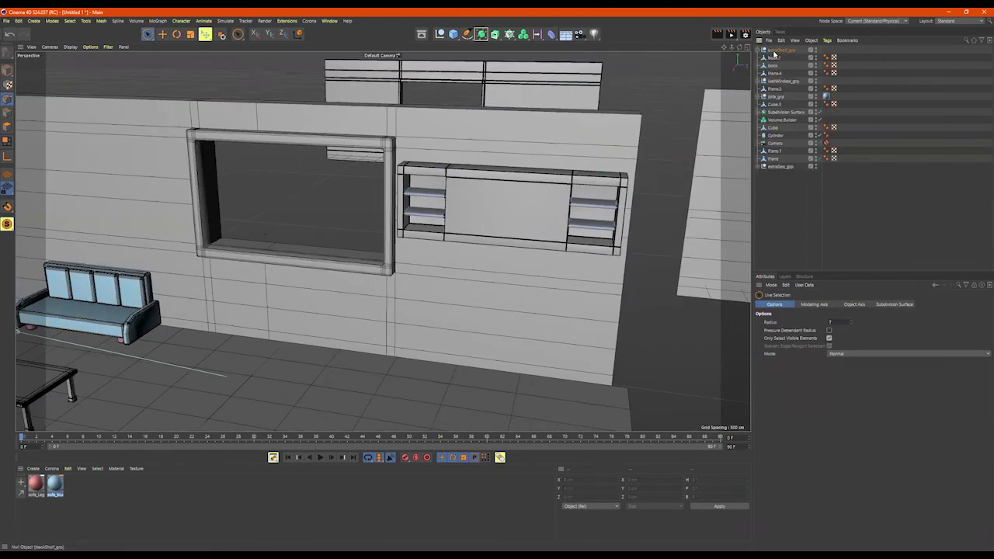
left_click(775, 51)
Duplicate the book object from the coffee table in model mode, placing the copy beyond the table's end beside the sofa
left_click_drag(512, 233, 294, 267, "alt")
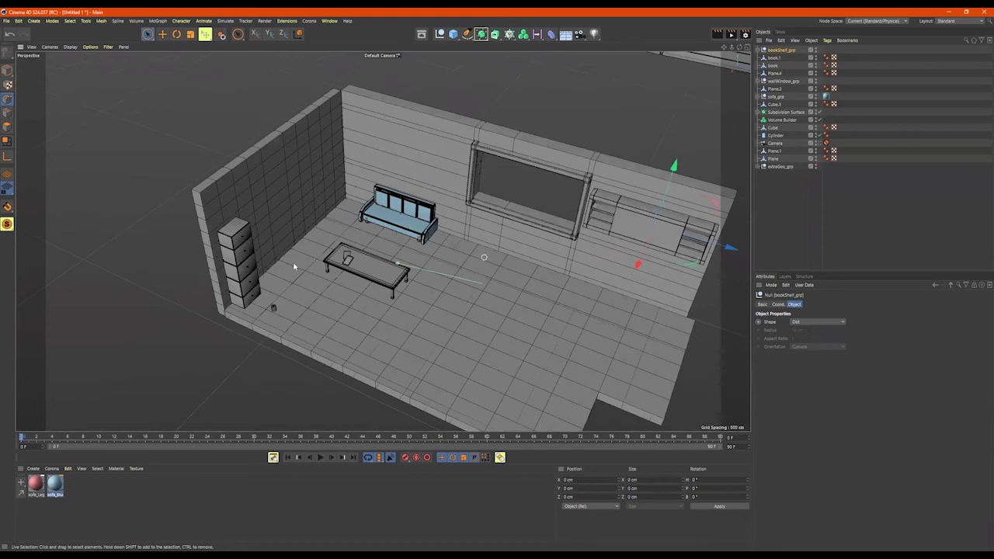
scroll(294, 266, "up", 5)
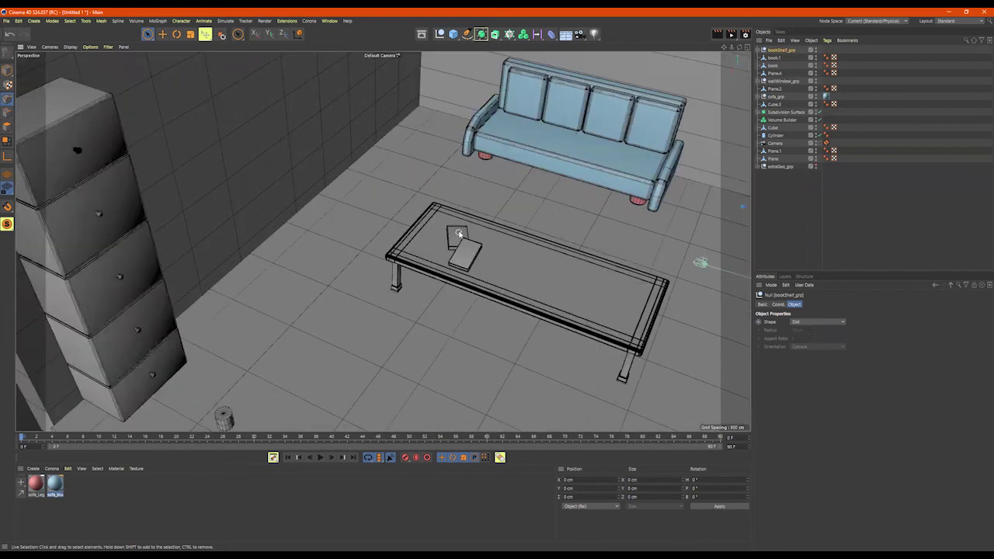
left_click_drag(458, 233, 471, 241, "alt")
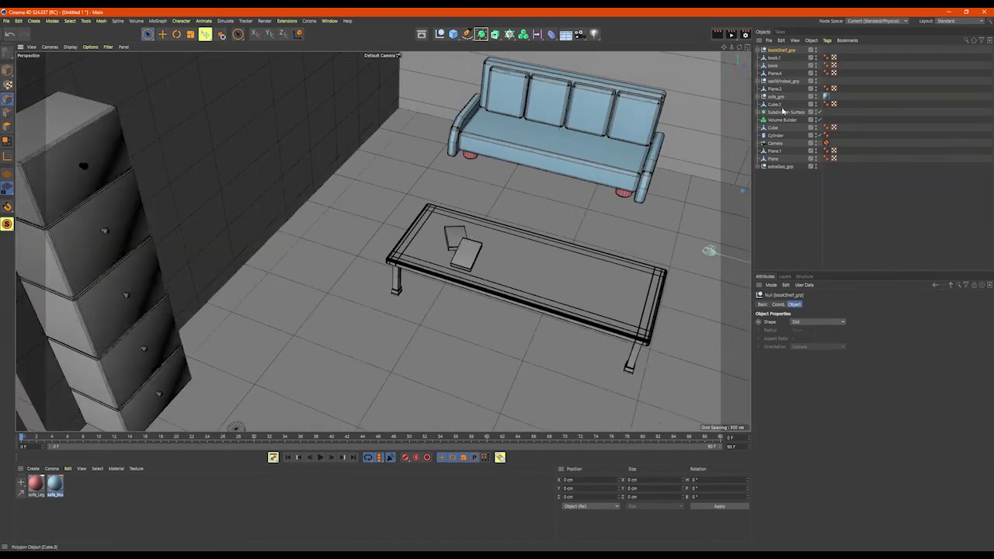
left_click(773, 66)
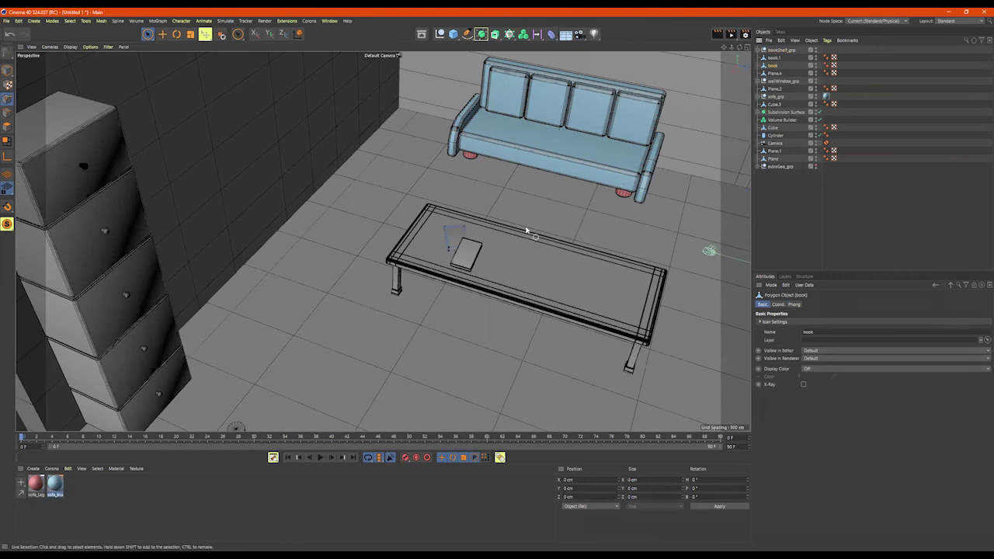
left_click(7, 72)
scroll(433, 195, "down", 3)
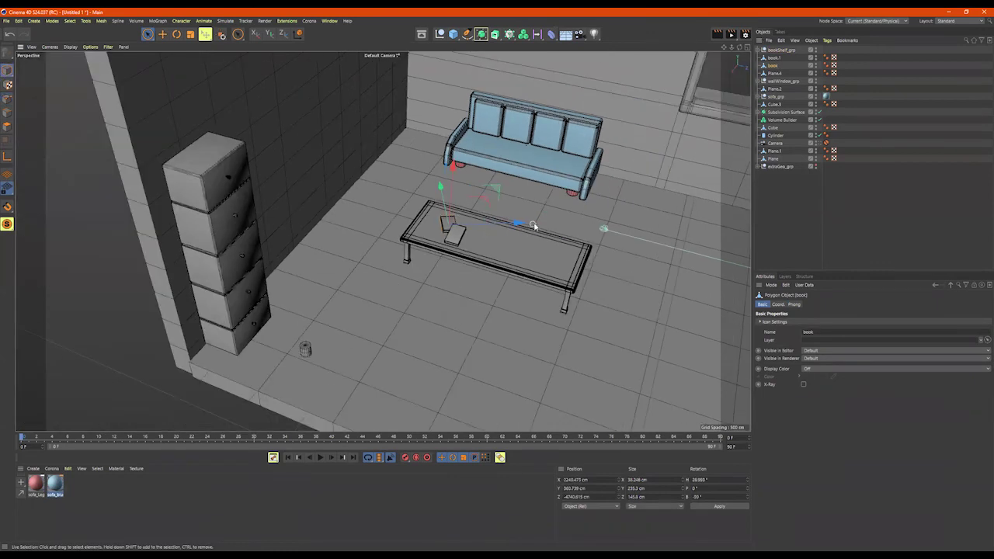
left_click_drag(472, 237, 504, 296, "alt")
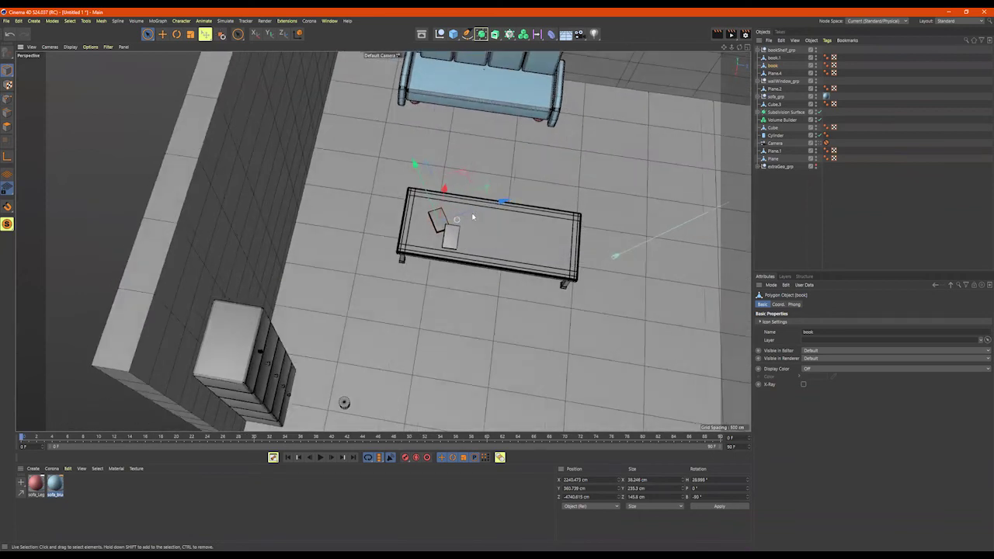
mouse_move(505, 204)
left_mouse_down("ctrl")
mouse_move(663, 164)
mouse_move(579, 193)
mouse_move(643, 182)
left_mouse_up("ctrl")
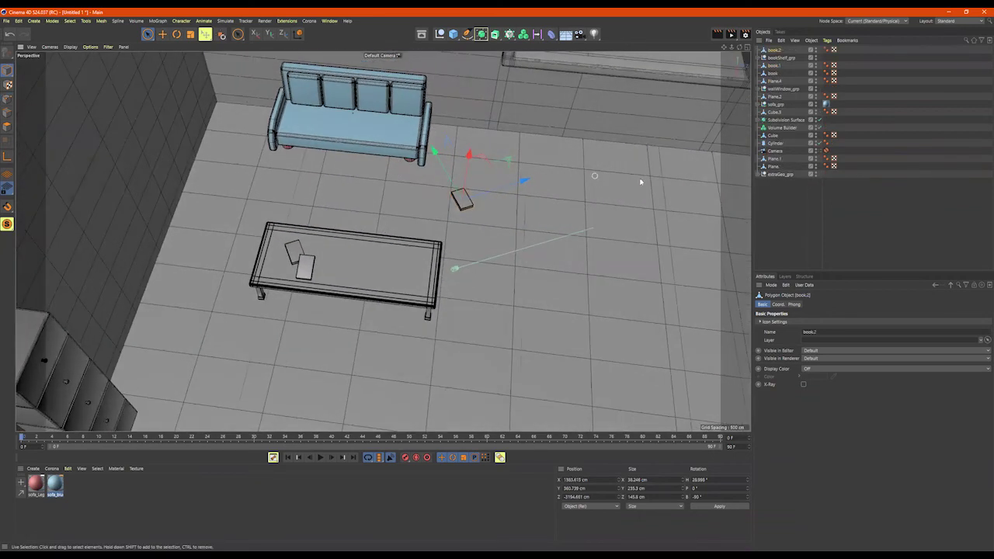
Set the copied book's heading rotation (H) to 0°
left_click_drag(542, 247, 541, 238, "alt")
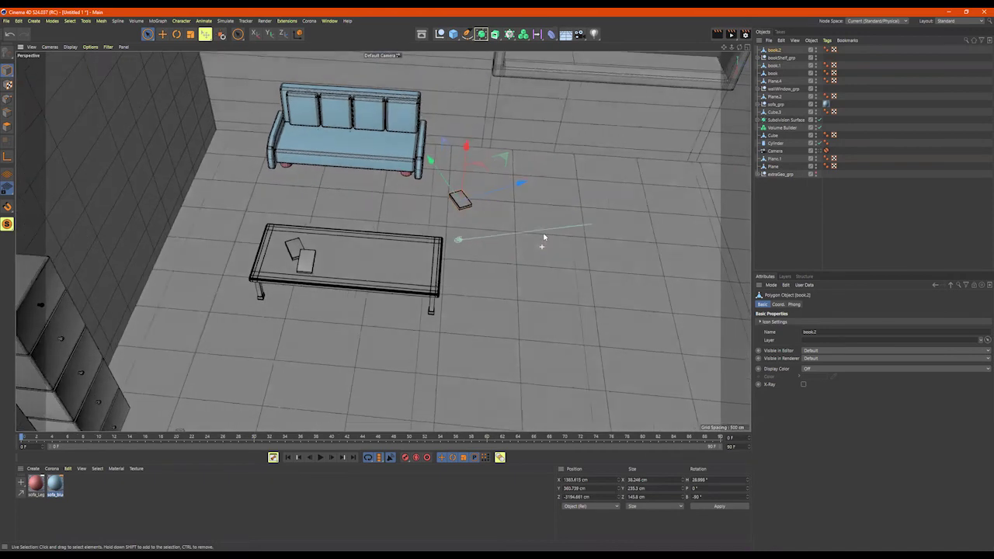
double_click(716, 480)
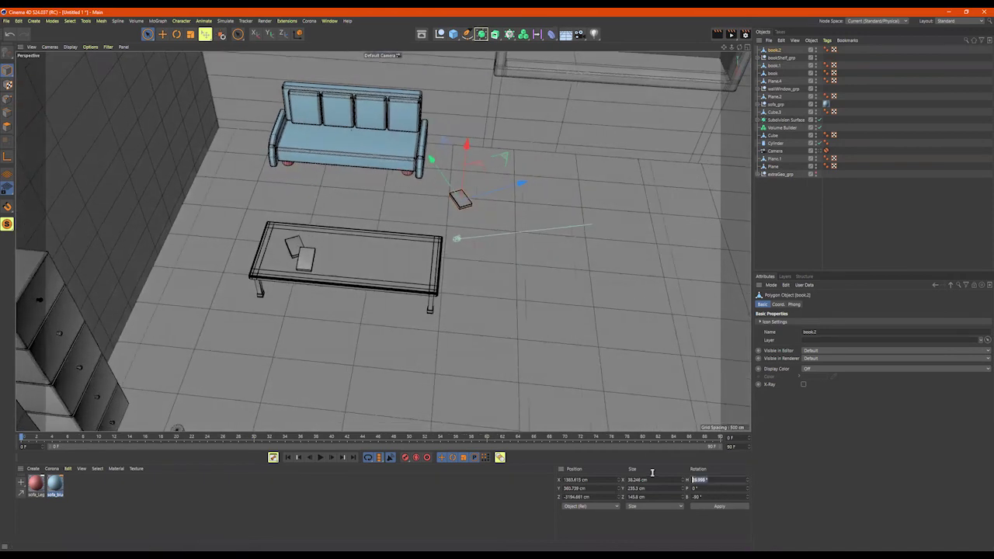
type("0")
key("Return")
left_click_drag(622, 355, 562, 304, "alt")
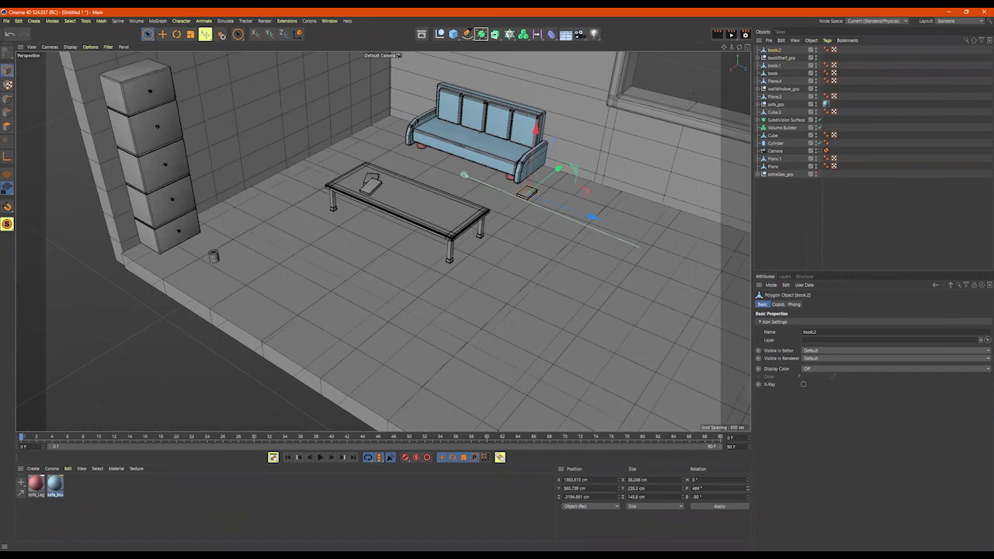
key("ctrl+z")
key("ctrl+z")
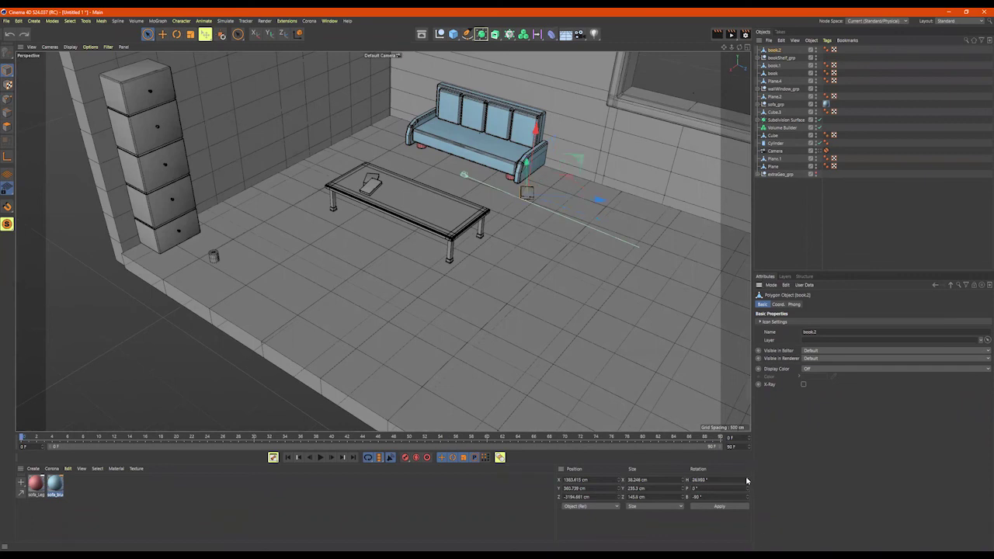
left_click_drag(707, 480, 605, 470)
key("ctrl+z")
Stand the copied book upright by setting its bank rotation (B) to 0°
key("r")
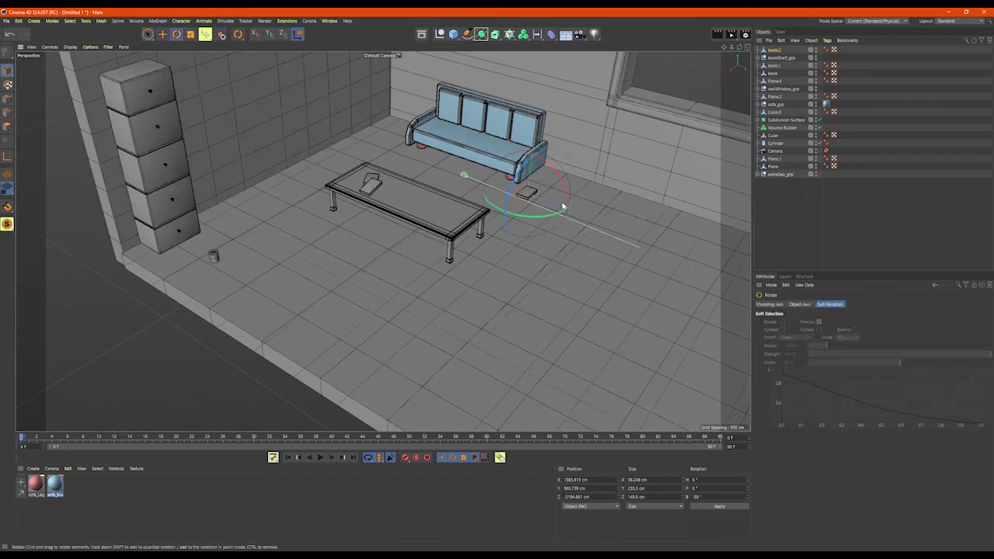
left_click_drag(518, 178, 514, 203)
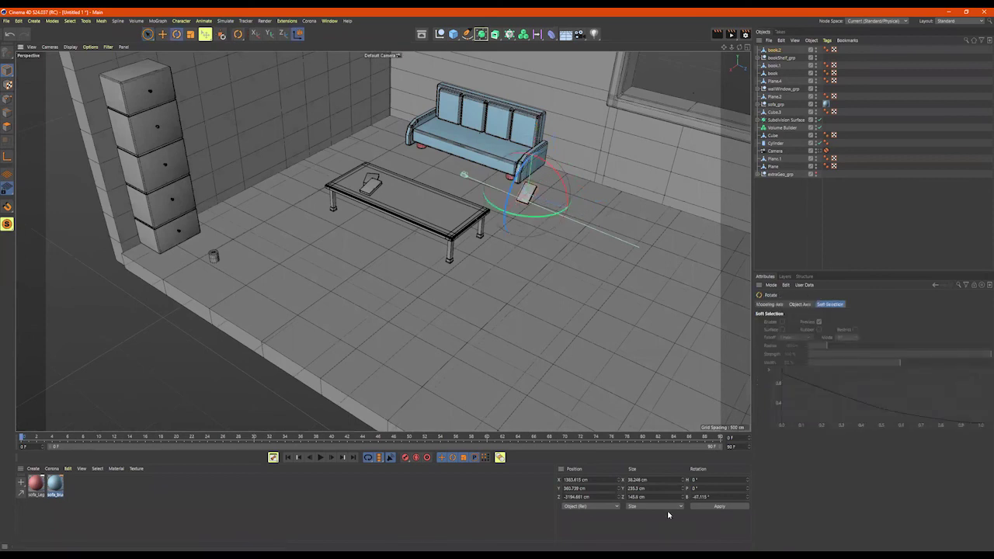
type("0")
key("Return")
Move the upright book along the Z axis to about 35 cm, level with the wall bookshelf
left_click_drag(598, 334, 634, 310, "alt")
key("e")
scroll(635, 310, "down", 6)
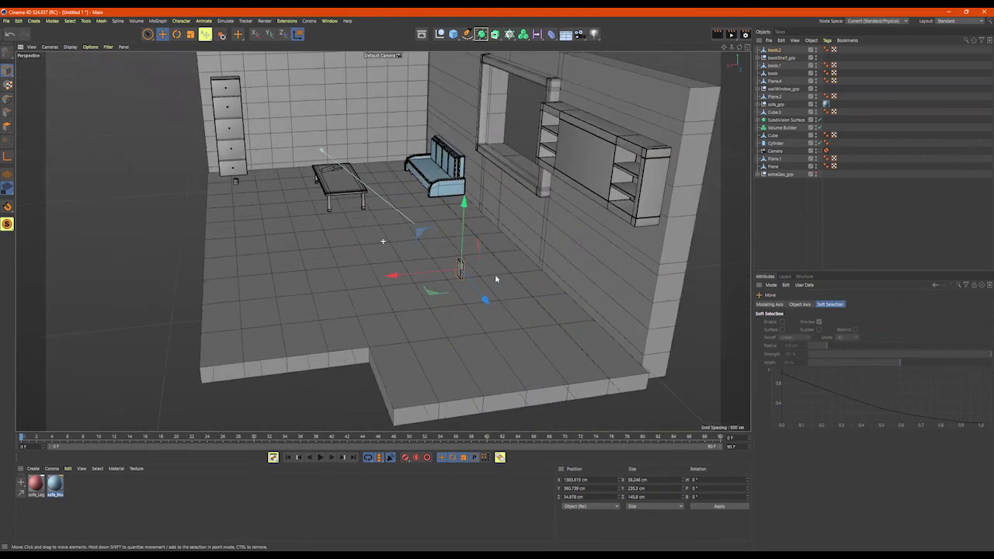
In the Front view, move the book up and back into the wall bookshelf, at X about 174 cm
middle_click(539, 279)
scroll(559, 335, "down", 5)
key("s")
right_click_drag(634, 329, 537, 336, "alt")
middle_click_drag(635, 326, 575, 330, "alt")
right_click_drag(575, 330, 651, 368, "alt")
middle_click(651, 369)
middle_click(573, 287)
middle_click(572, 305)
key("s")
scroll(567, 303, "down", 6)
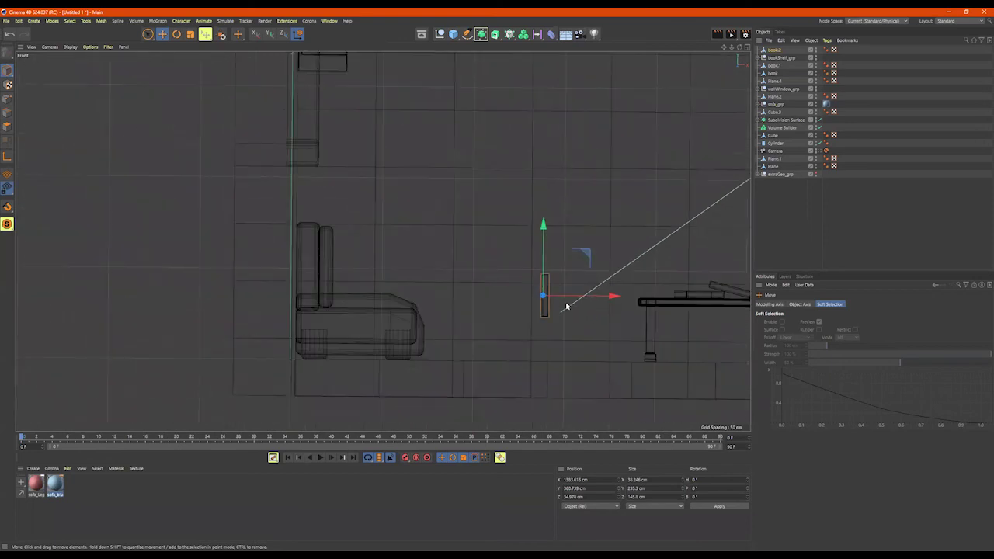
middle_click_drag(668, 305, 595, 355, "alt")
scroll(588, 326, "down", 5)
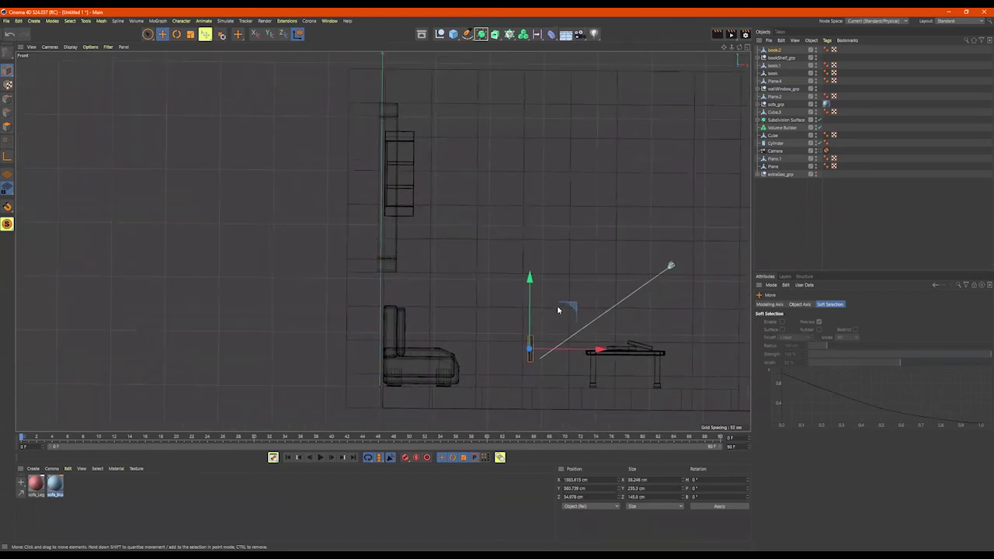
left_click_drag(575, 305, 443, 156)
middle_click(498, 183)
Back in the perspective view, raise the book until it stands on the lower shelf of the compartment nearest the window
mouse_move(324, 173)
left_mouse_down("alt")
mouse_move(346, 170)
mouse_move(323, 173)
left_mouse_up("alt")
key("9")
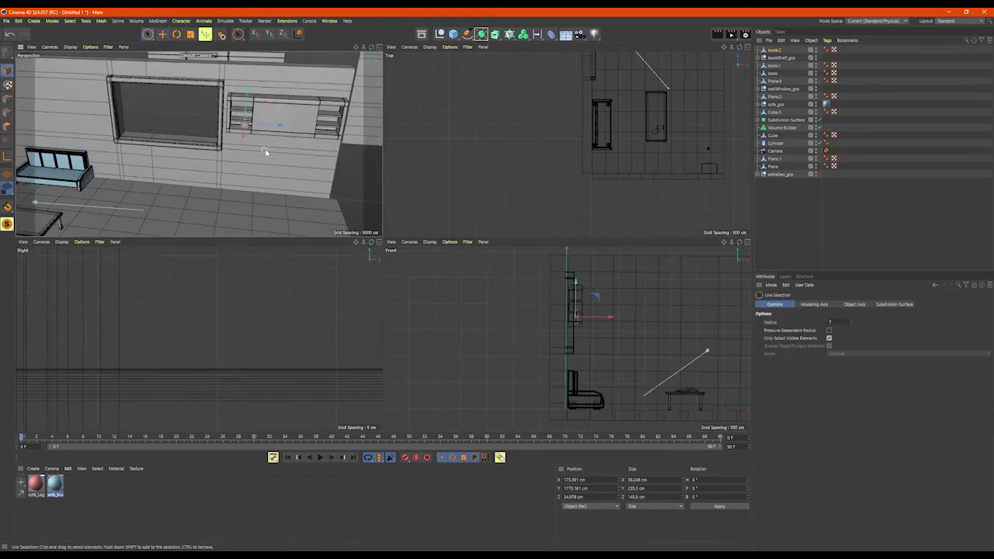
middle_click(273, 150)
left_click_drag(465, 171, 478, 154, "alt")
right_click_drag(475, 154, 653, 171, "alt")
left_click_drag(569, 179, 550, 172, "alt")
left_click_drag(509, 245, 490, 170)
right_click_drag(520, 180, 471, 190, "alt")
left_click_drag(471, 190, 535, 193, "alt")
middle_click_drag(555, 191, 470, 193, "alt")
left_click_drag(469, 193, 432, 198, "alt")
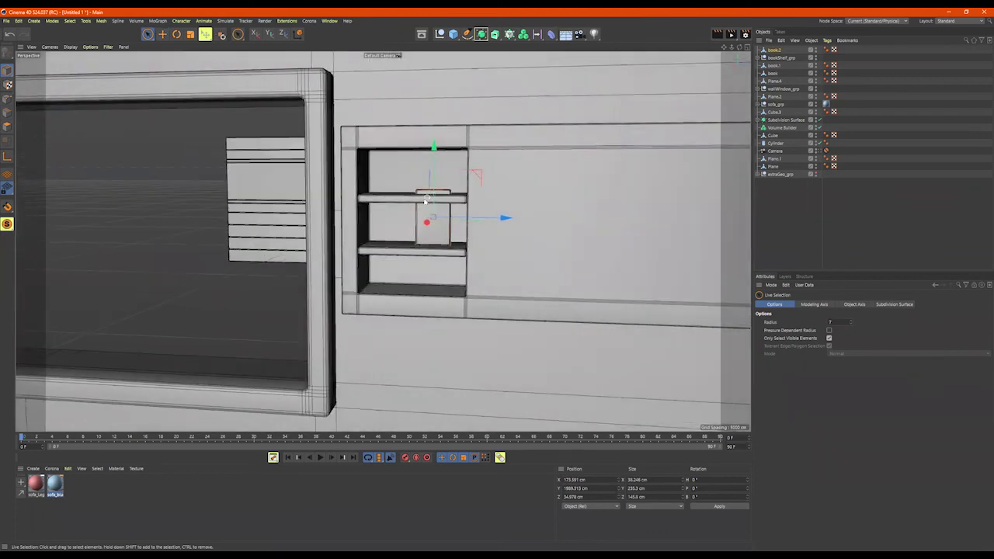
Lower the book onto the bottom board of the bookshelf compartment nearest the window
right_click_drag(423, 199, 494, 203, "alt")
left_click_drag(495, 203, 440, 230, "alt")
scroll(516, 234, "down", 8)
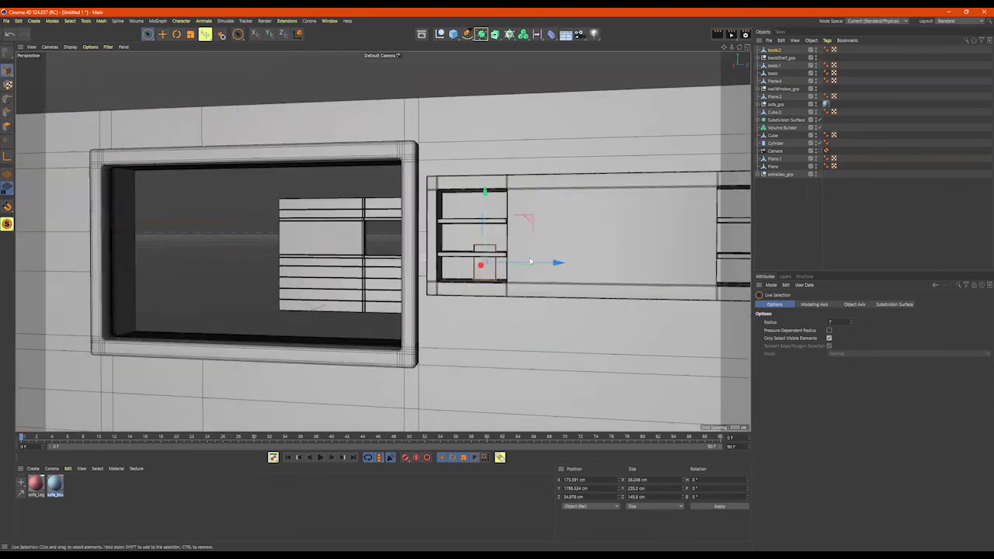
left_click_drag(530, 261, 558, 261, "alt")
middle_click_drag(558, 261, 509, 262, "alt")
left_click_drag(510, 262, 483, 278, "alt")
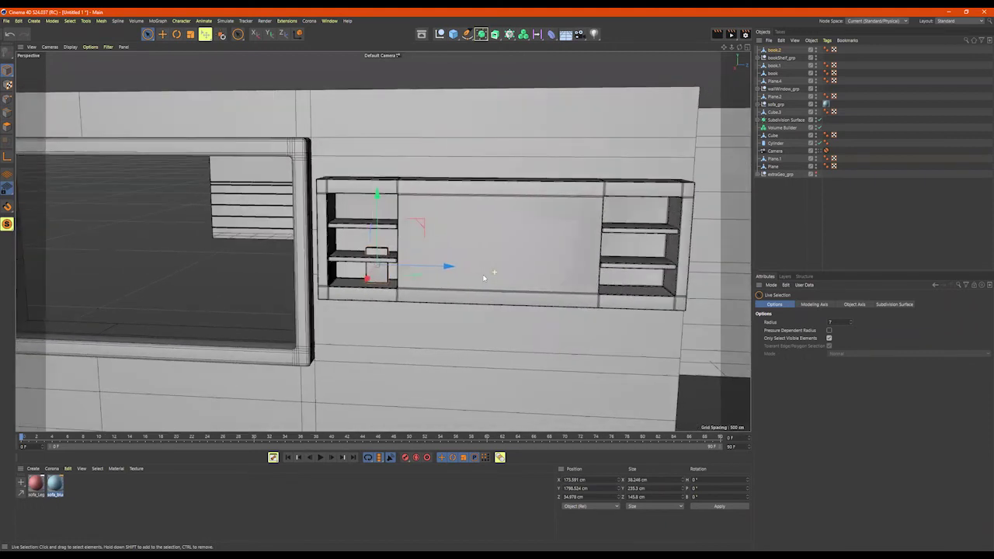
Raise the top edge points of the bookshelf base until the unit is about 875 cm tall
left_click(547, 236)
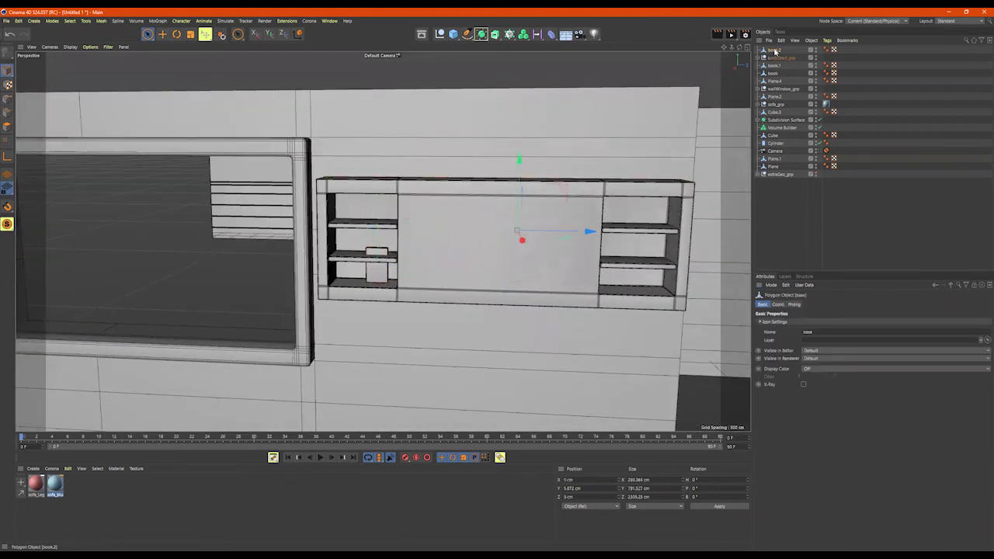
left_click(760, 57)
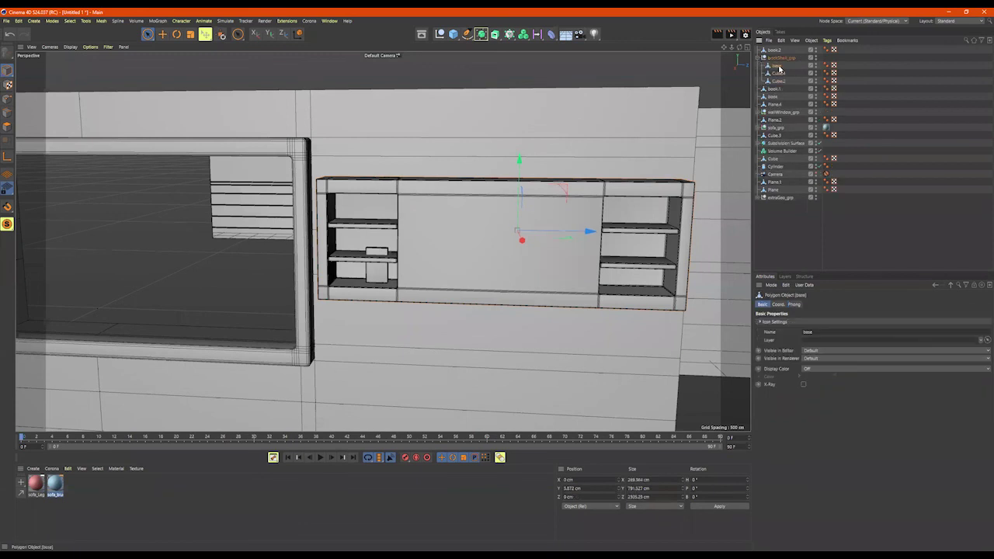
left_click_drag(492, 208, 501, 204, "alt")
left_click(7, 99)
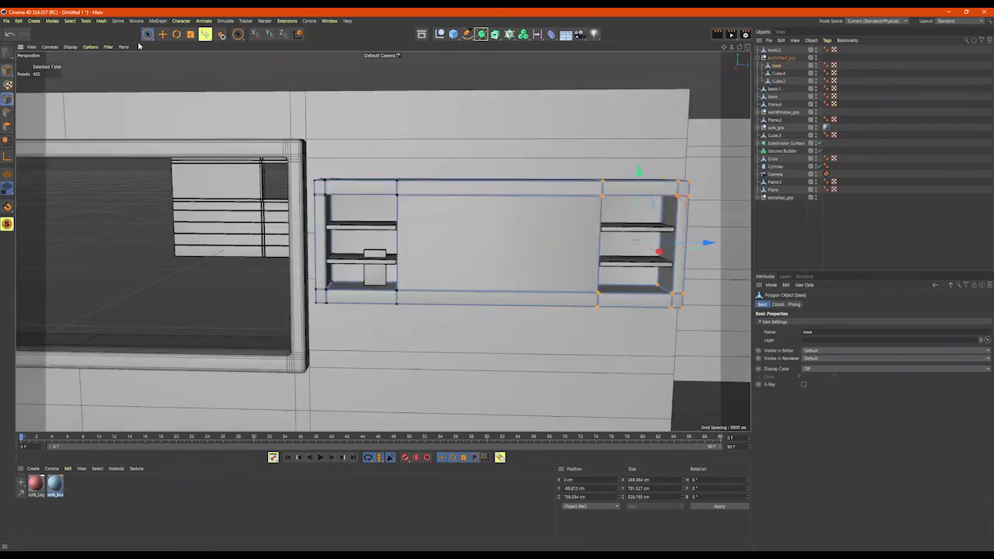
left_click_drag(152, 36, 177, 63)
left_click_drag(331, 146, 347, 144, "alt")
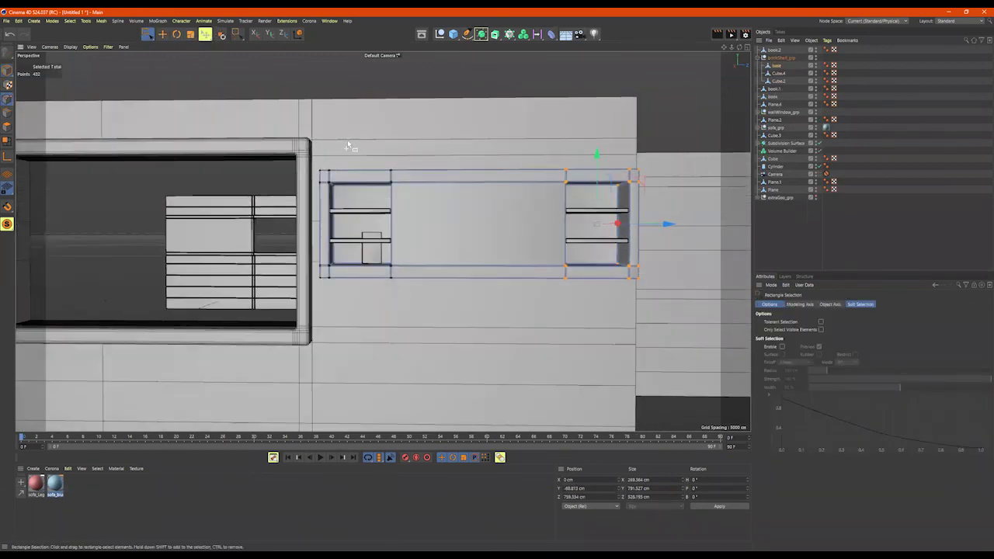
left_click_drag(260, 123, 691, 247)
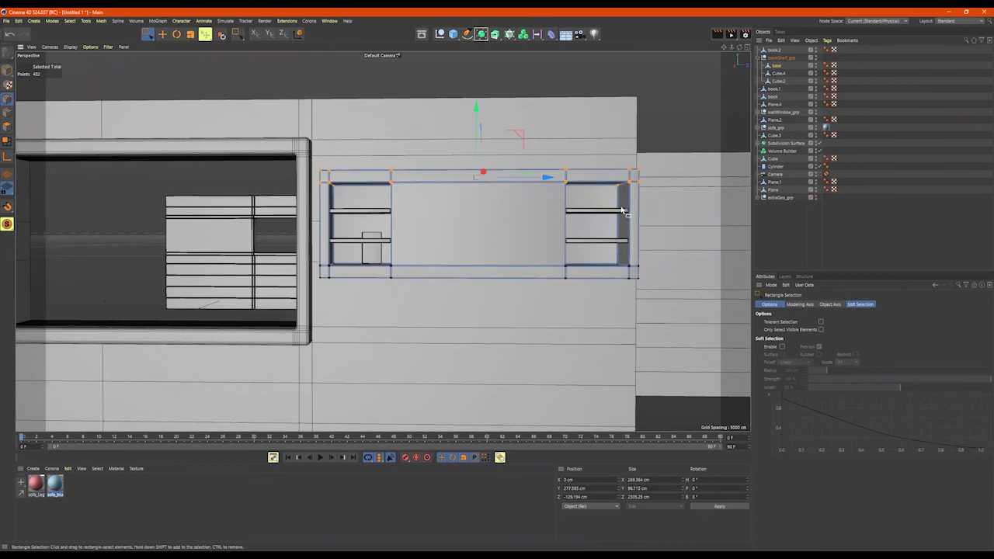
left_click_drag(476, 107, 477, 96)
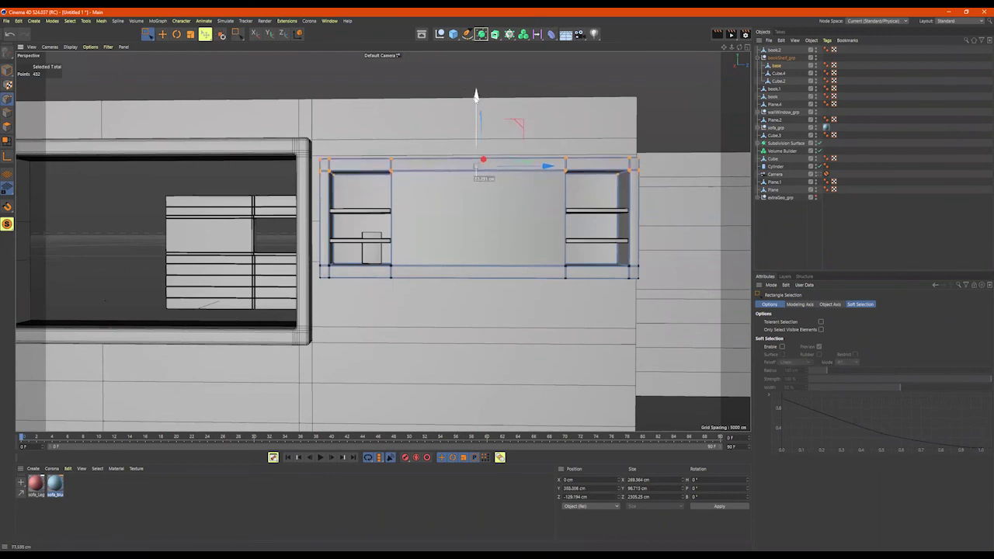
Raise the two inner shelf board objects together within the heightened bookshelf frame
left_click(779, 74)
left_click(781, 81, "shift")
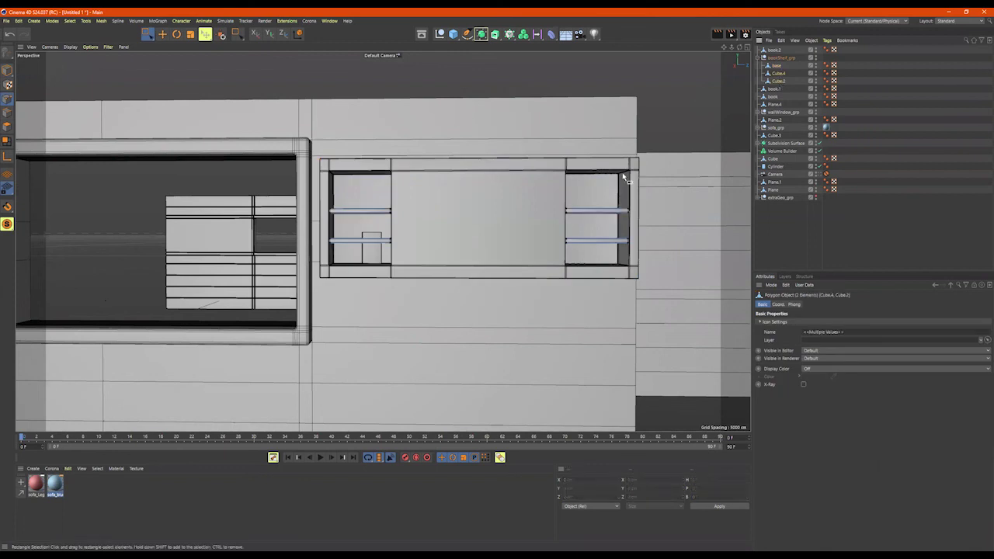
left_click_drag(694, 161, 307, 275)
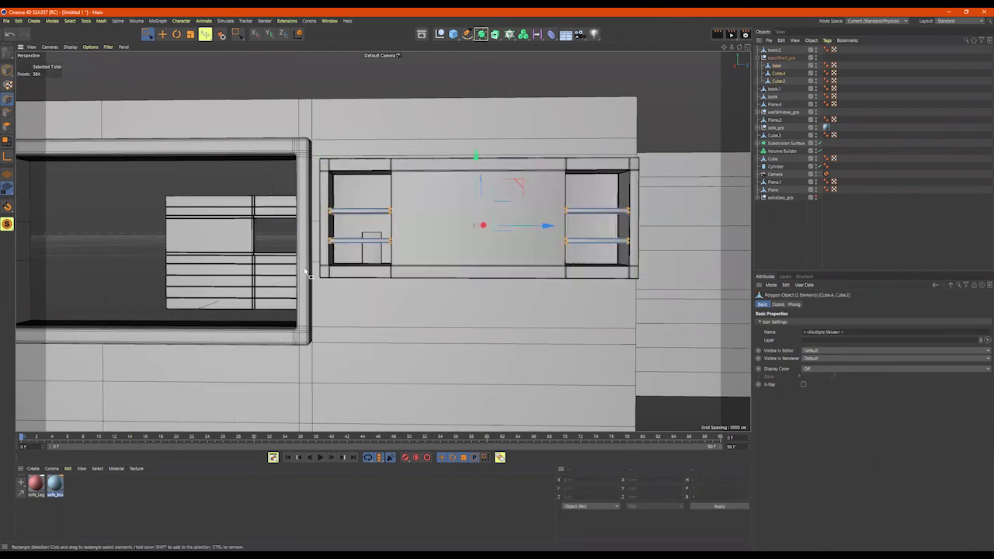
left_click_drag(477, 155, 475, 142)
middle_click_drag(460, 179, 449, 199, "alt")
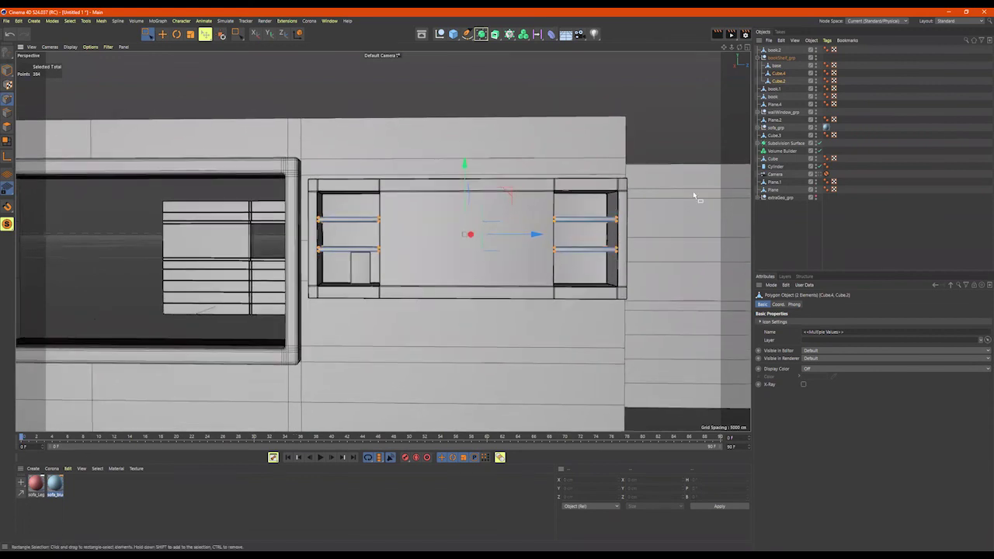
left_click_drag(691, 190, 296, 233)
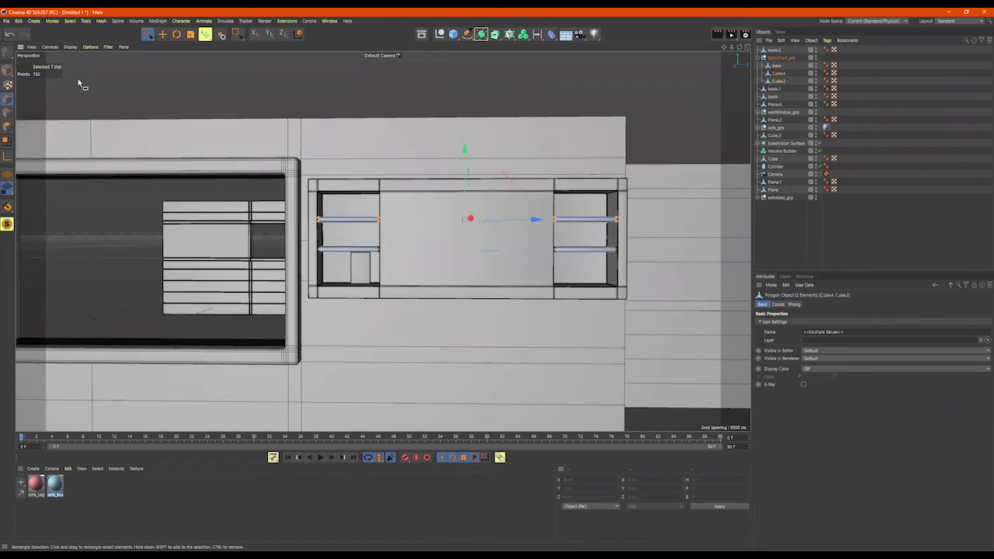
Copy the upright book from the bottom board straight up onto the lower inner shelf
left_click(7, 70)
left_click(371, 269)
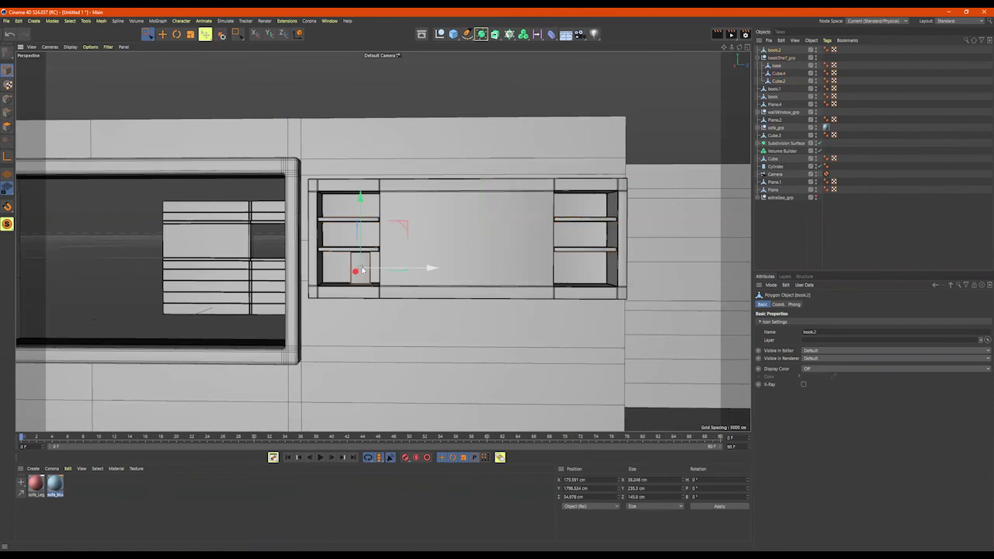
left_click_drag(365, 210, 365, 170)
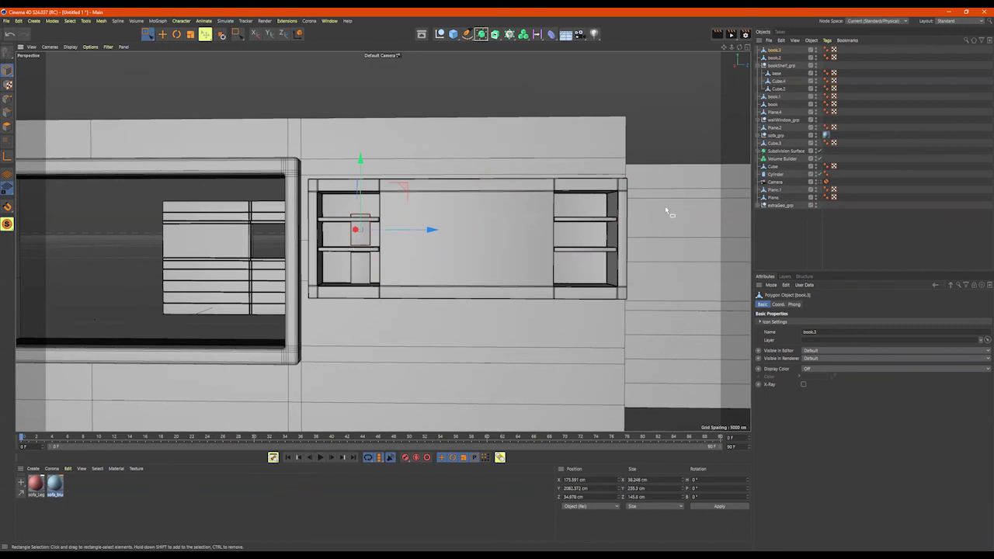
Raise only the bookshelf base's top points further, to Y about 539 cm, leaving out the wall and window points
left_click(784, 74)
left_click(777, 75)
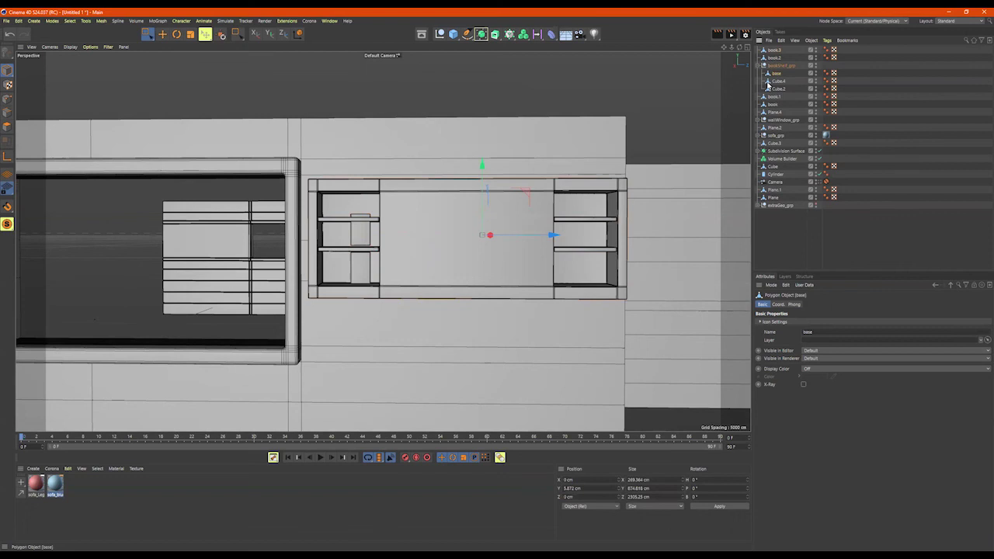
left_click_drag(682, 138, 315, 194)
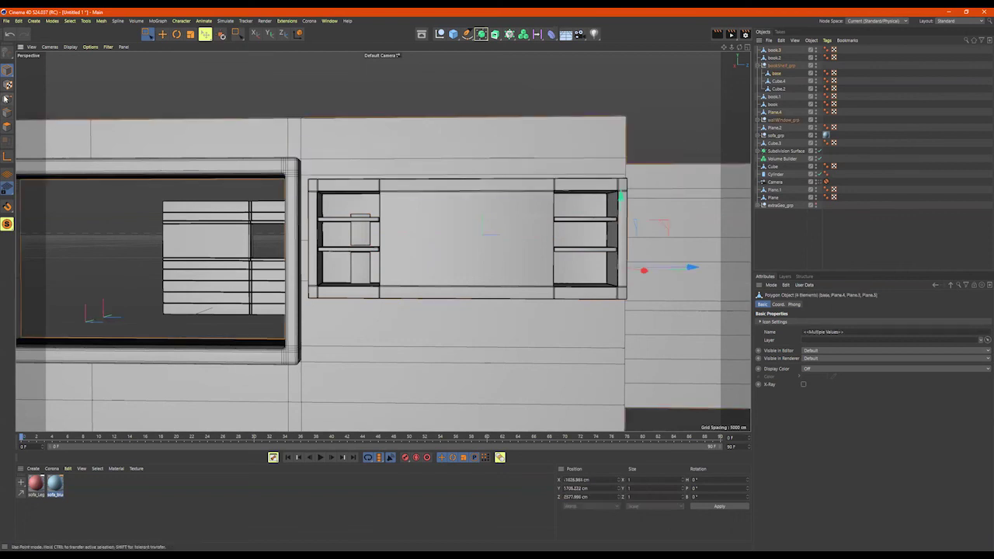
left_click_drag(659, 130, 231, 210)
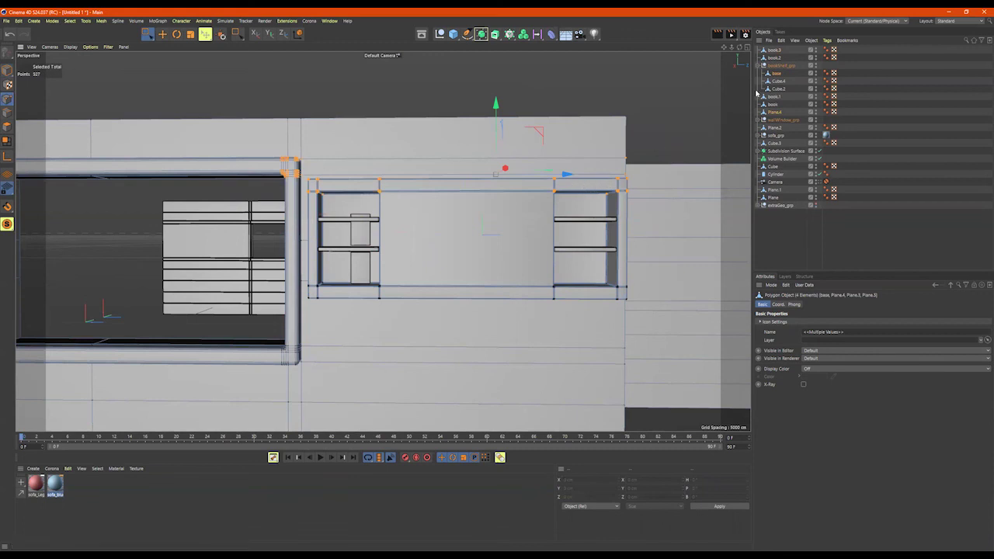
left_click(775, 73)
left_click_drag(718, 127, 307, 231)
left_click_drag(464, 118, 466, 92)
left_click_drag(522, 200, 467, 207, "alt")
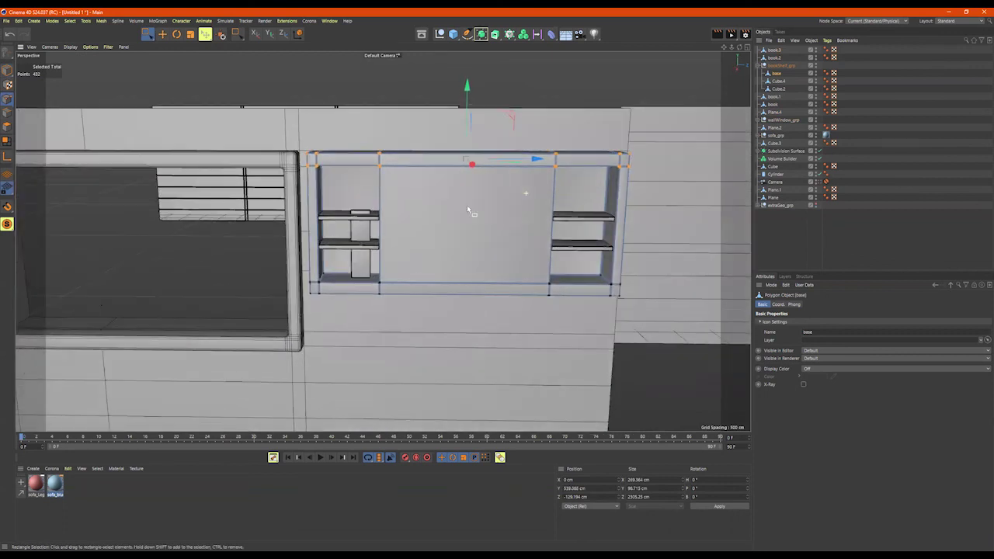
left_click_drag(360, 215, 336, 215, "alt")
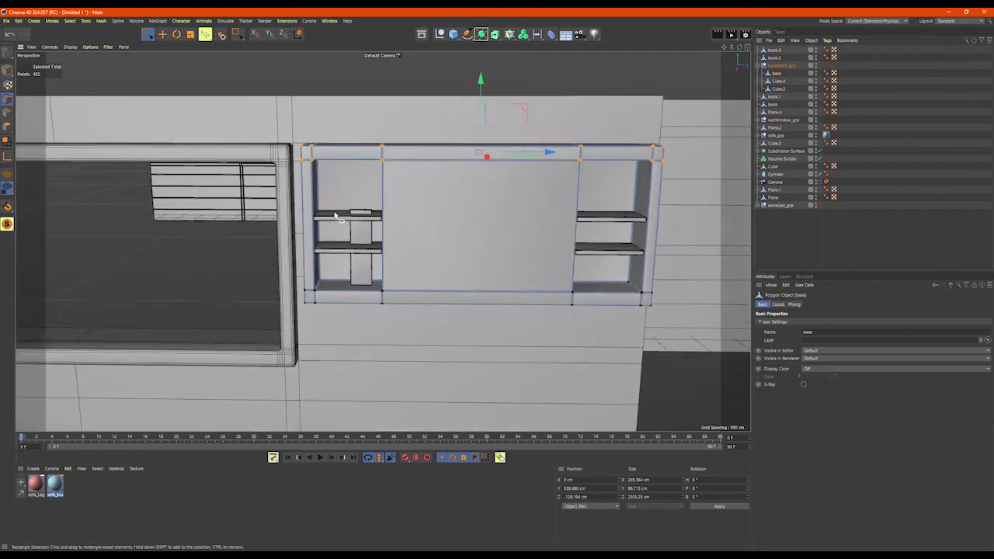
Raise the upper inner shelf boards on both sides until they clear the top of the copied book
left_click(779, 83)
left_click(779, 90, "shift")
left_click_drag(556, 235, 562, 195, "alt")
left_click_drag(478, 156, 477, 139)
scroll(420, 149, "up", 2)
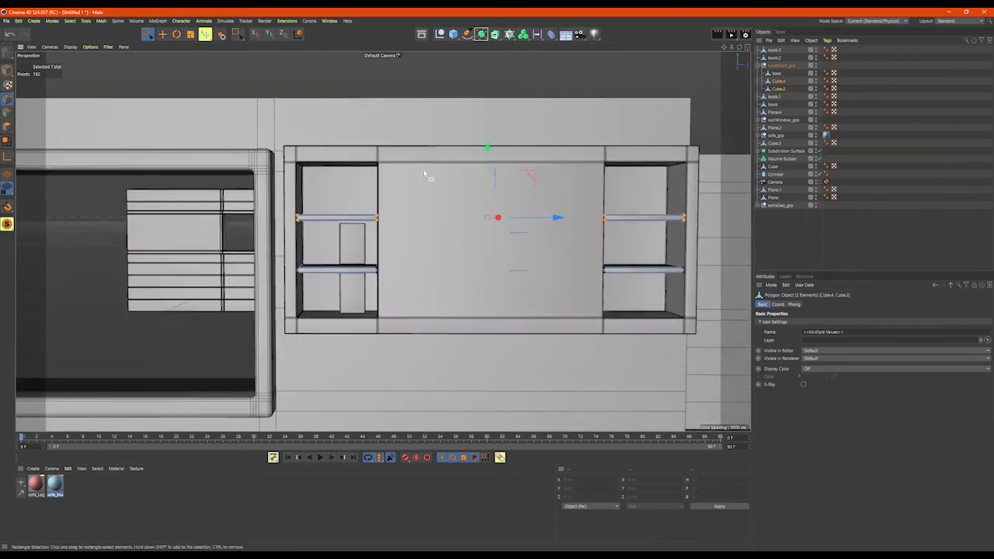
Rotate both books together to a heading of about 88° so that their spines face the room
left_click(8, 70)
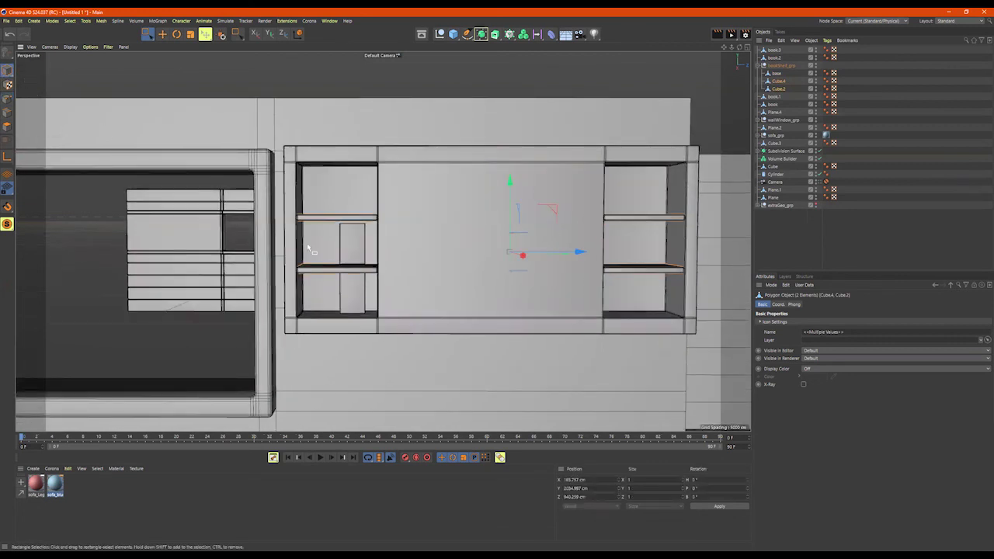
left_click(355, 239)
left_click_drag(398, 251, 413, 268, "alt")
scroll(413, 267, "up", 4)
left_click(403, 305, "shift")
key("r")
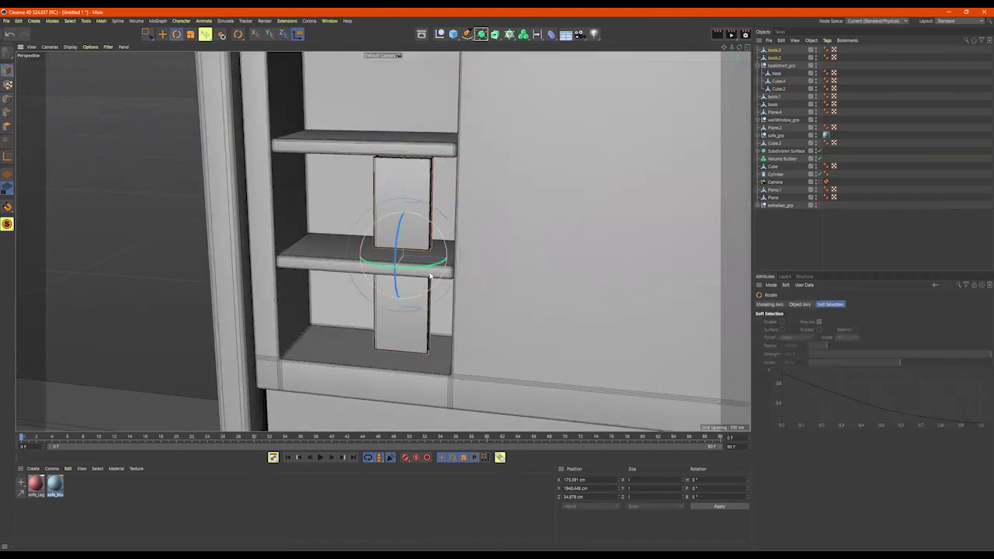
left_click_drag(412, 271, 530, 257)
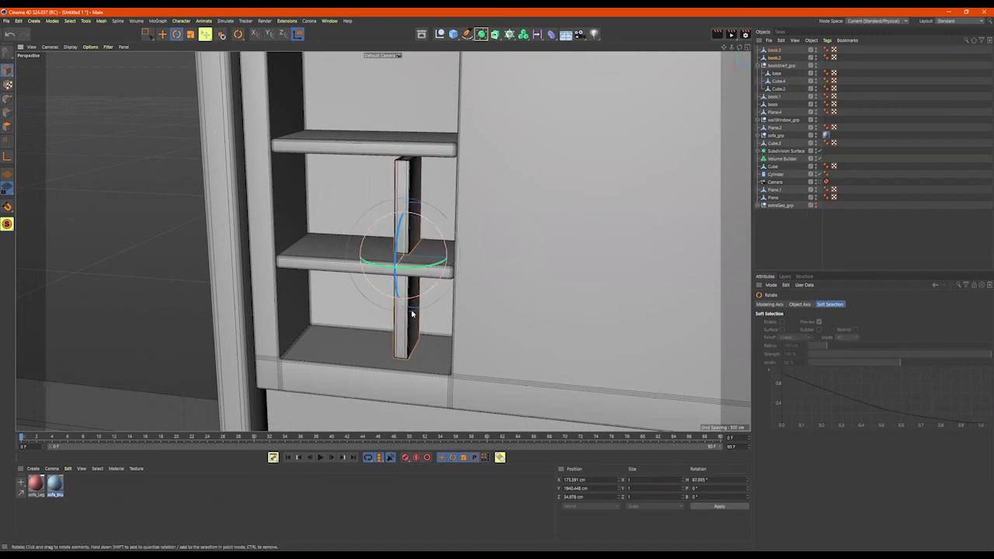
Move both books against the compartment's window-side wall and copy the pair twice, forming a row of three on each shelf
key("e")
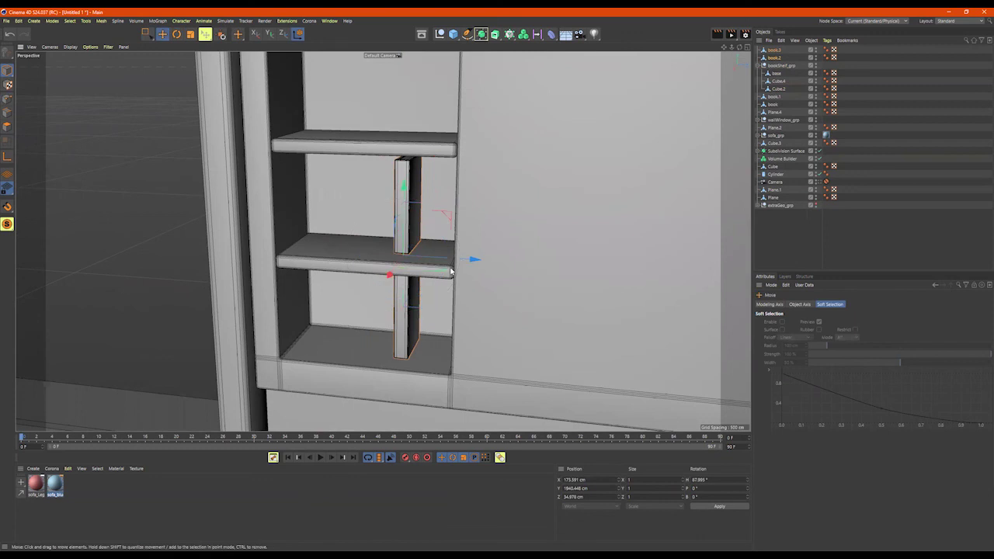
left_click_drag(472, 258, 374, 250)
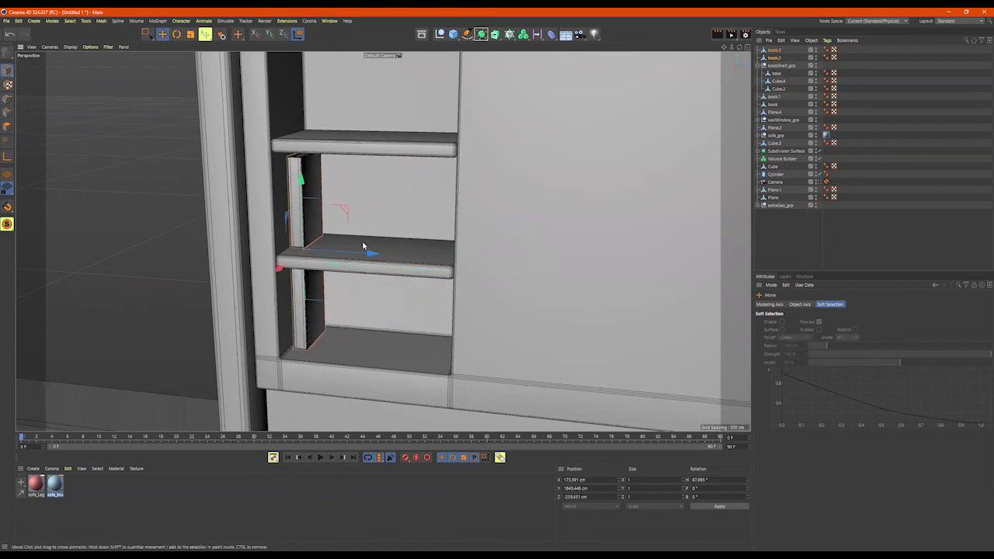
left_click_drag(372, 255, 399, 257)
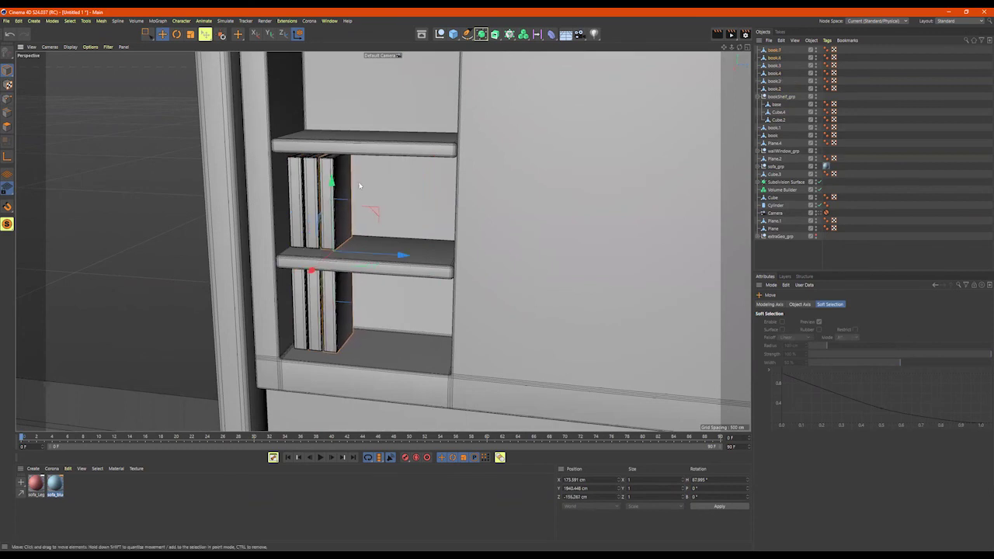
Tilt the third book on the middle shelf so that it leans towards the two upright books
left_click(348, 177)
key("r")
left_click_drag(371, 171, 413, 203)
Copy the third bottom-board book beside itself and pull the second book and the new copy slightly forward
left_click(342, 299)
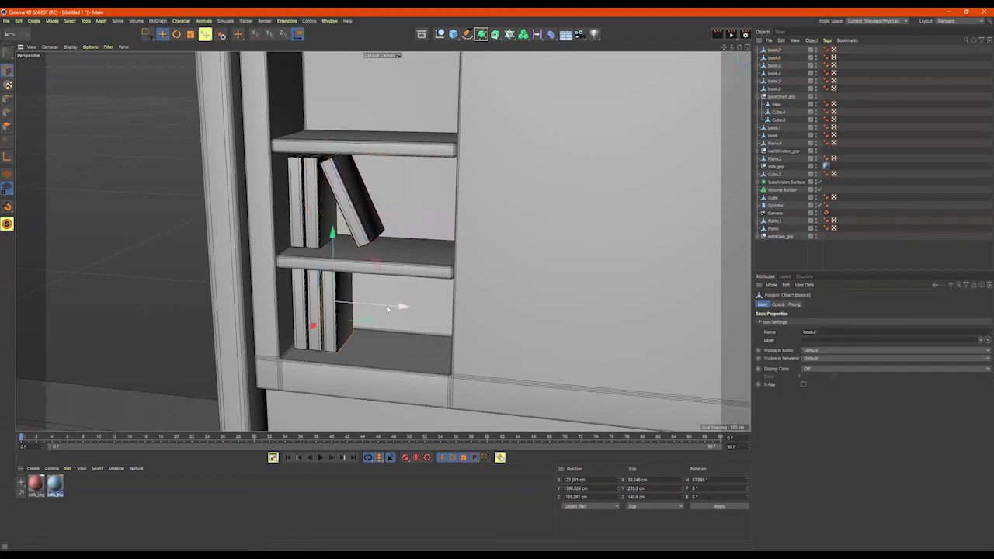
left_click_drag(405, 312, 414, 308, "ctrl")
left_click_drag(316, 297, 326, 330)
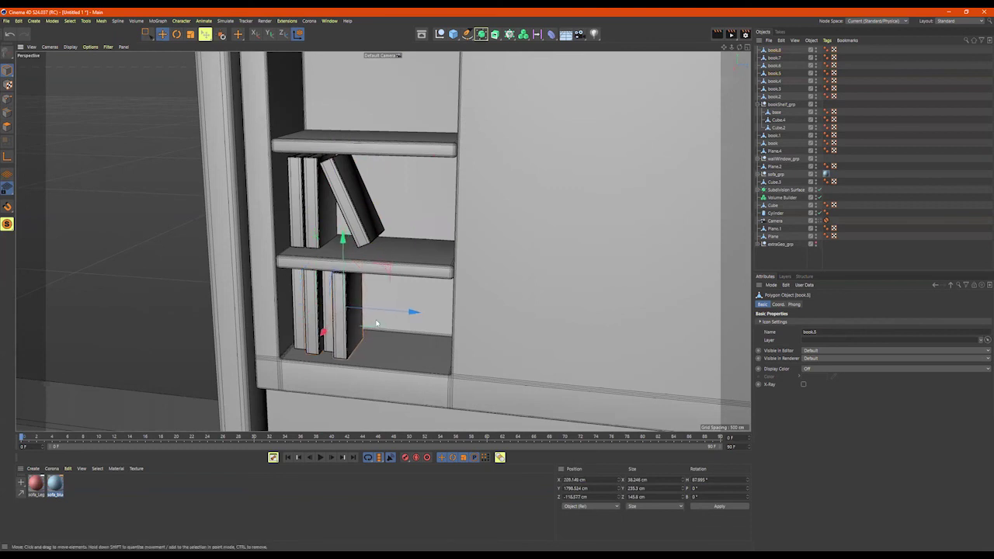
Tilt the fourth book on the bottom board slightly and slide it along so that it leans against the third
key("r")
left_click_drag(381, 288, 370, 315)
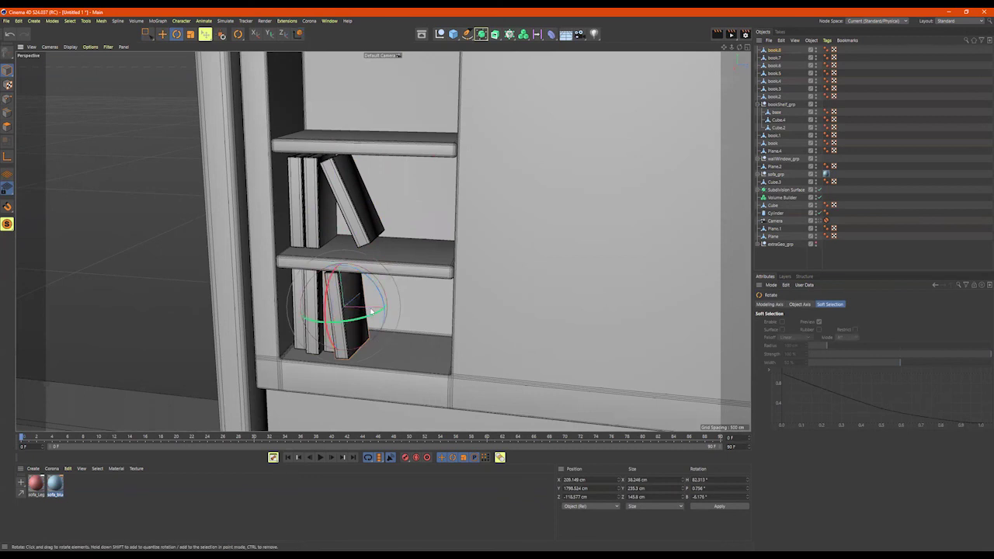
key("e")
left_click_drag(392, 313, 436, 295)
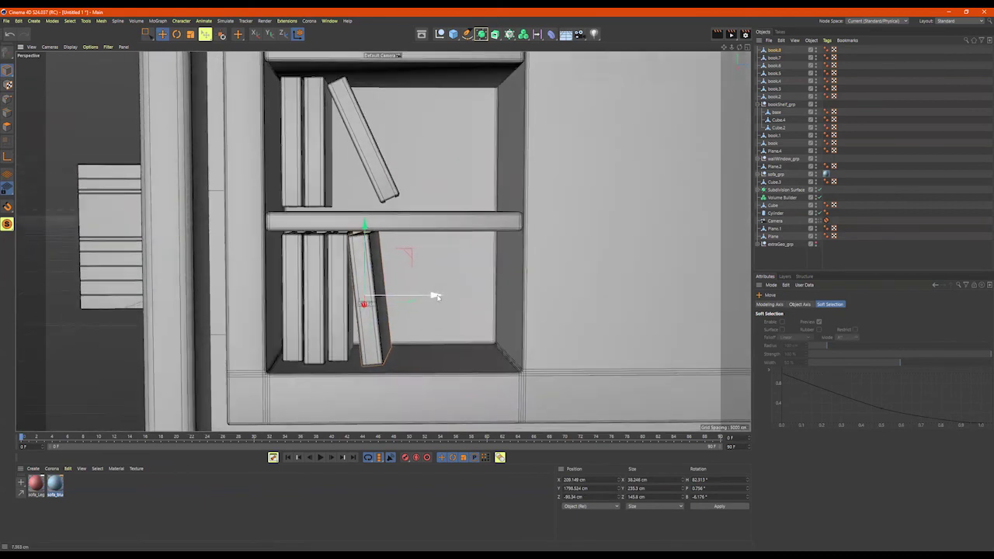
Copy the third and fourth bottom-board books farther along the row, and tilt and reposition the copied leaning book
left_click_drag(348, 293, 340, 293)
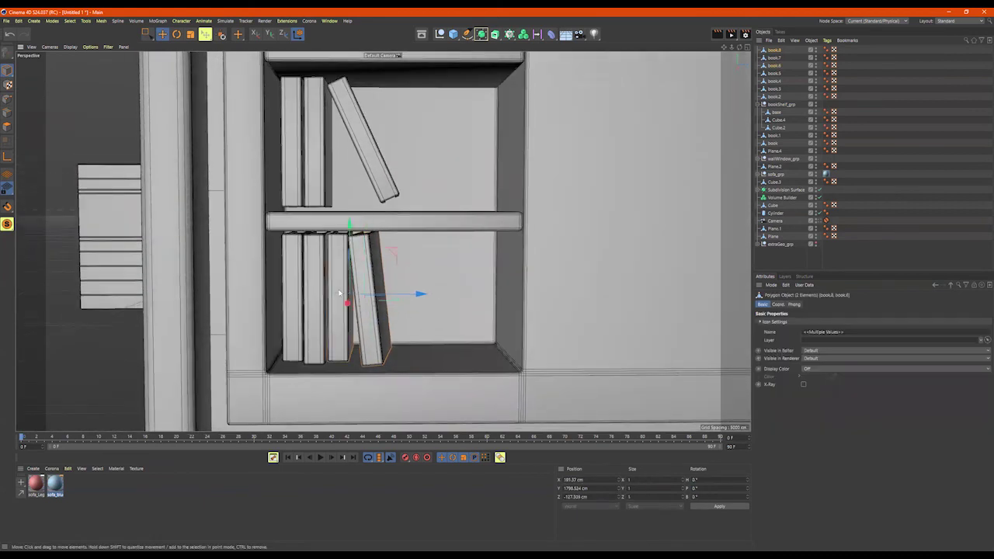
left_click_drag(414, 295, 454, 296)
left_click(460, 298)
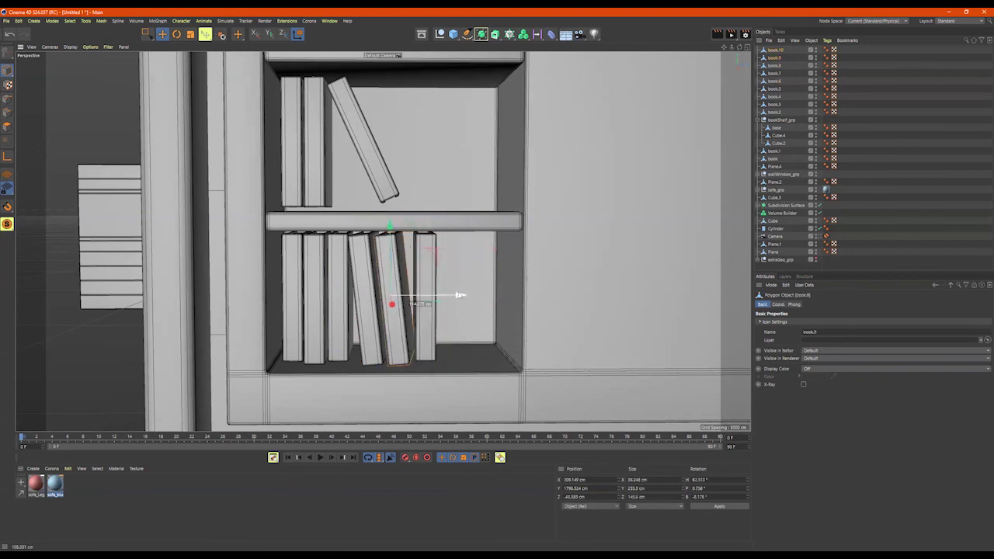
key("r")
left_click_drag(398, 284, 379, 247)
key("e")
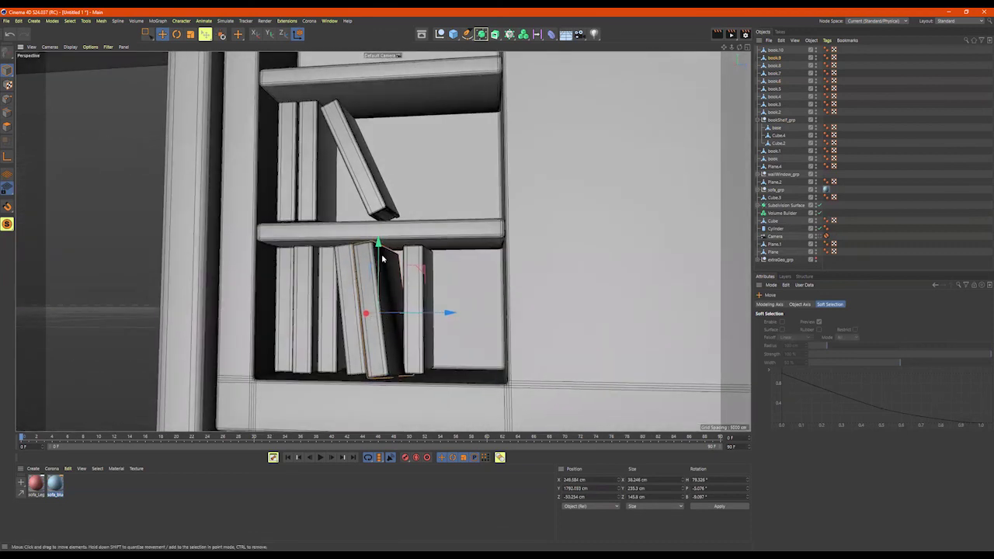
Examine the whole room with the filled bookshelf, sofa, table and drawers from several angles and in the isometric camera view
scroll(351, 291, "down", 5)
right_click_drag(351, 291, 268, 290, "alt")
left_click_drag(469, 277, 426, 270, "alt")
left_click(414, 122)
left_click_drag(432, 173, 378, 192, "alt")
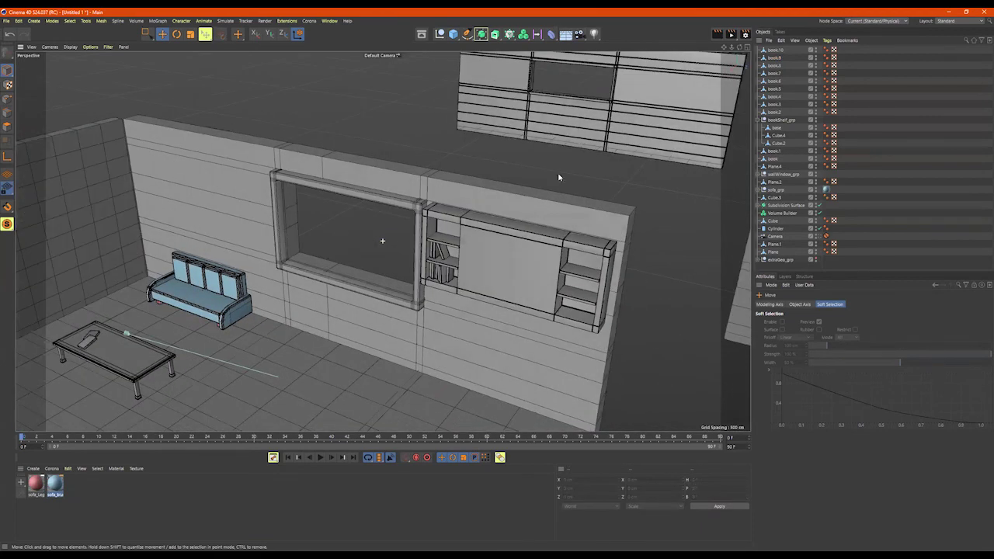
middle_click_drag(225, 293, 368, 264, "alt")
left_click_drag(368, 264, 371, 265, "alt")
middle_click_drag(236, 319, 275, 250, "alt")
right_click_drag(275, 249, 328, 237, "alt")
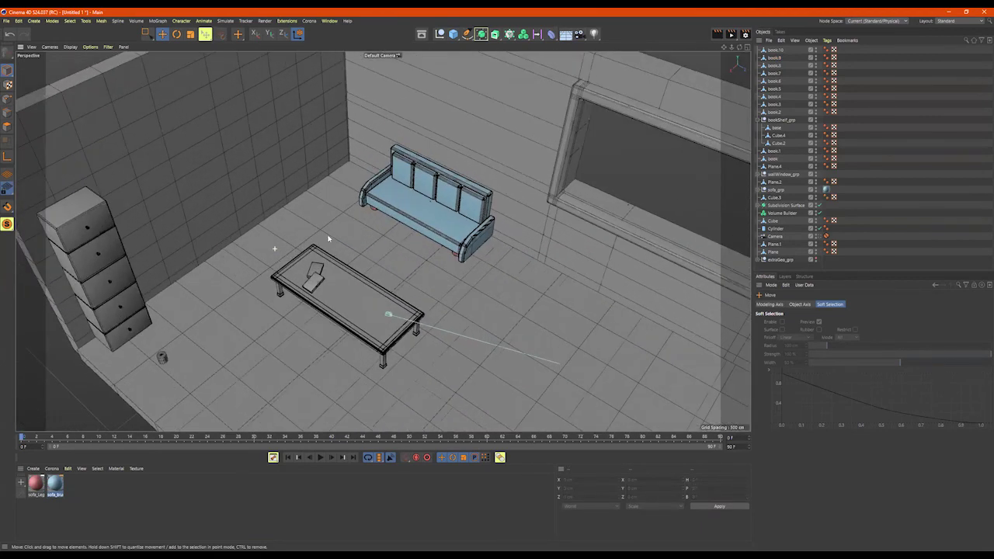
left_click_drag(328, 237, 375, 226, "alt")
right_click_drag(365, 229, 381, 231, "alt")
middle_click_drag(382, 231, 359, 233, "alt")
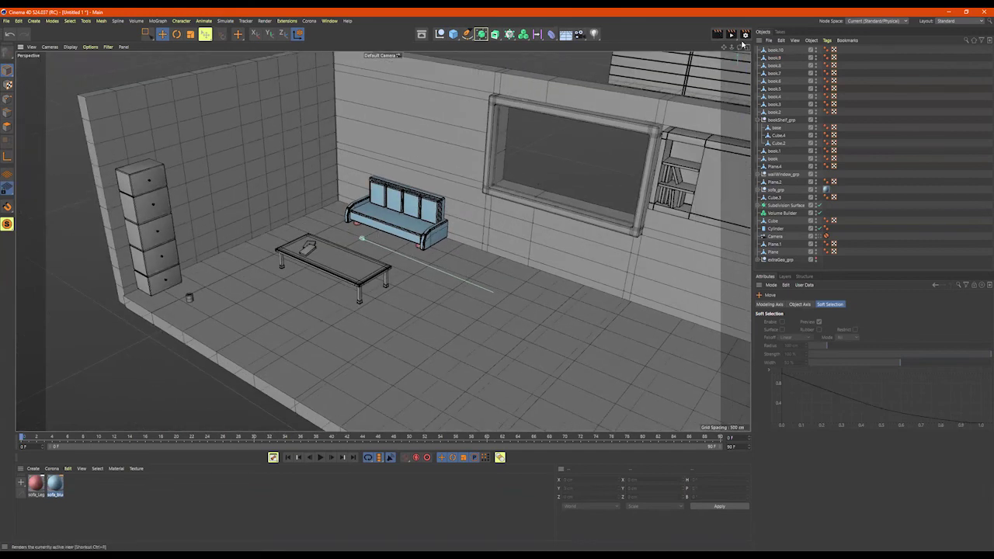
left_click_drag(528, 232, 500, 255, "alt")
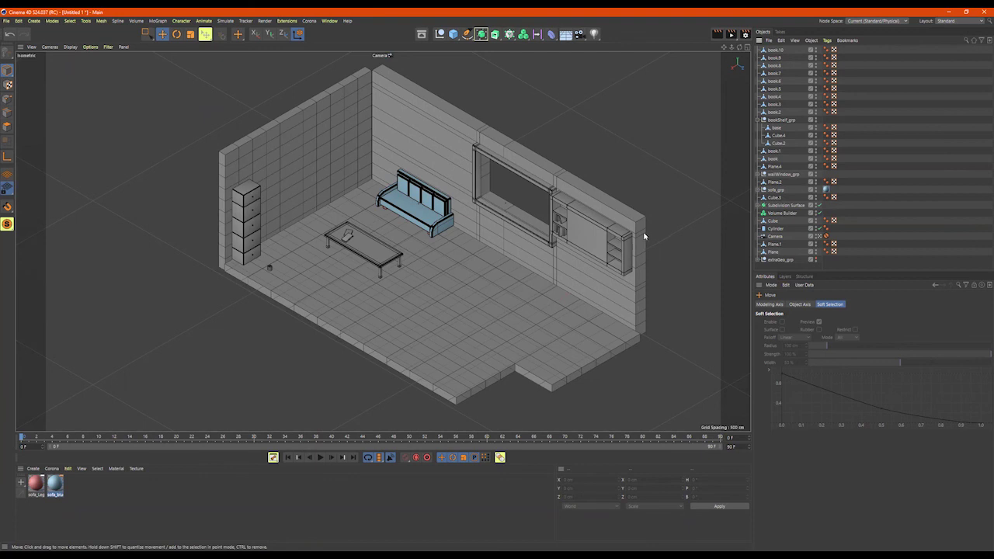
Leave the isometric camera view, add a cube, and resize it into a tall block about 873 × 3452 × 845 cm
left_click(822, 237)
left_click(821, 237)
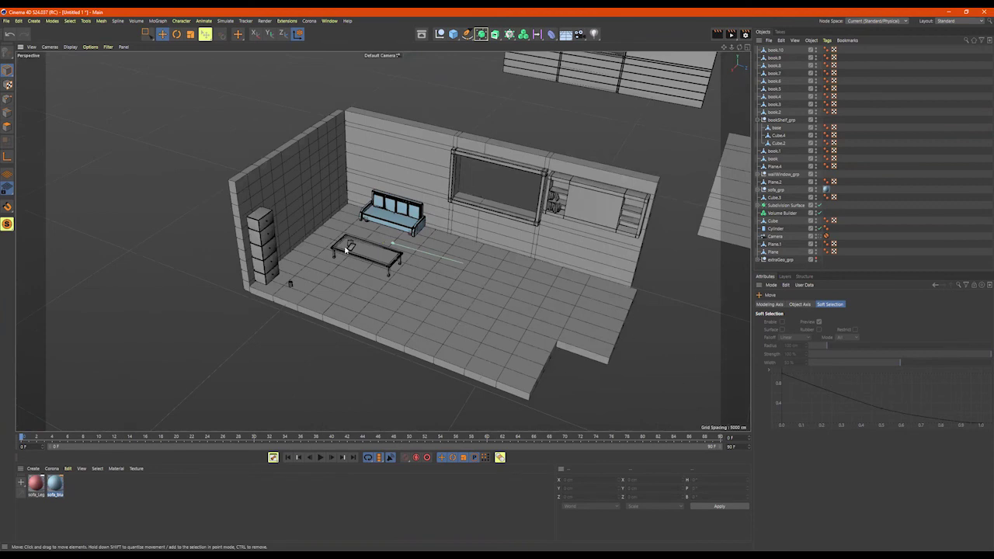
left_click_drag(452, 243, 431, 262, "alt")
left_click_drag(453, 34, 491, 56)
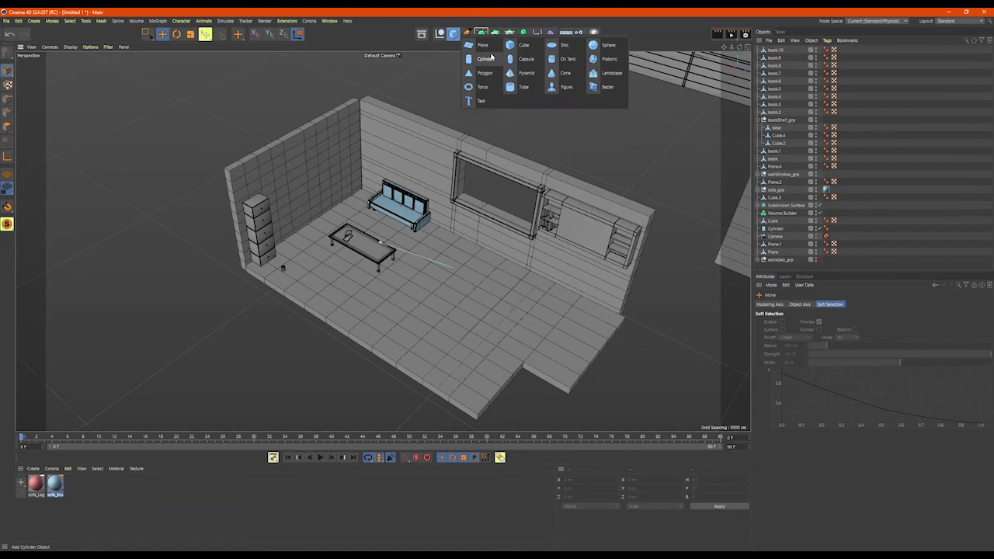
left_click_drag(491, 56, 524, 45)
mouse_move(546, 278)
left_mouse_down()
mouse_move(595, 295)
mouse_move(534, 286)
left_mouse_up()
mouse_move(556, 223)
left_mouse_down()
mouse_move(550, 260)
mouse_move(557, 208)
left_mouse_up()
left_click_drag(598, 286, 509, 304)
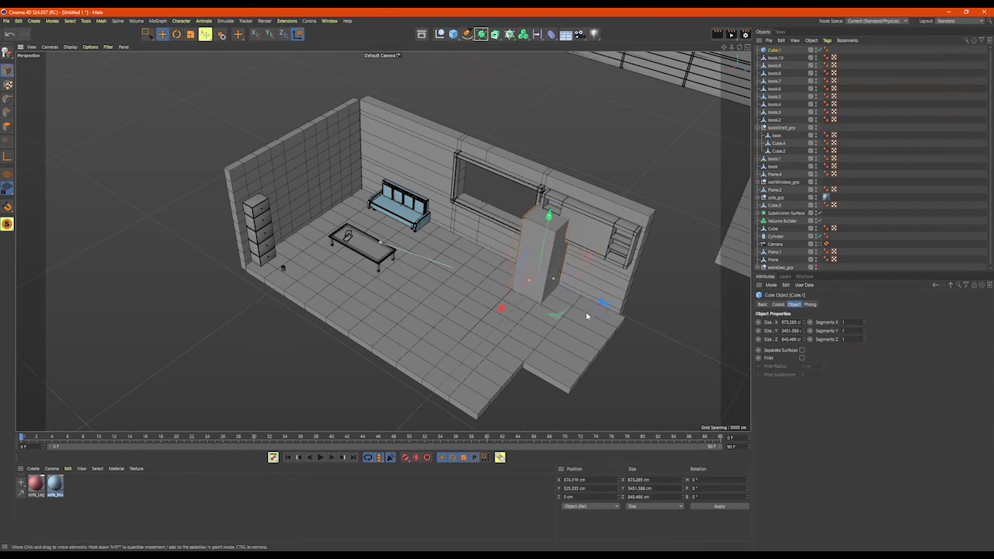
Move the tall block against the tiled wall between the drawers and sofa, and shrink it to about 664 × 1768 × 487 cm
left_click_drag(604, 303, 409, 247)
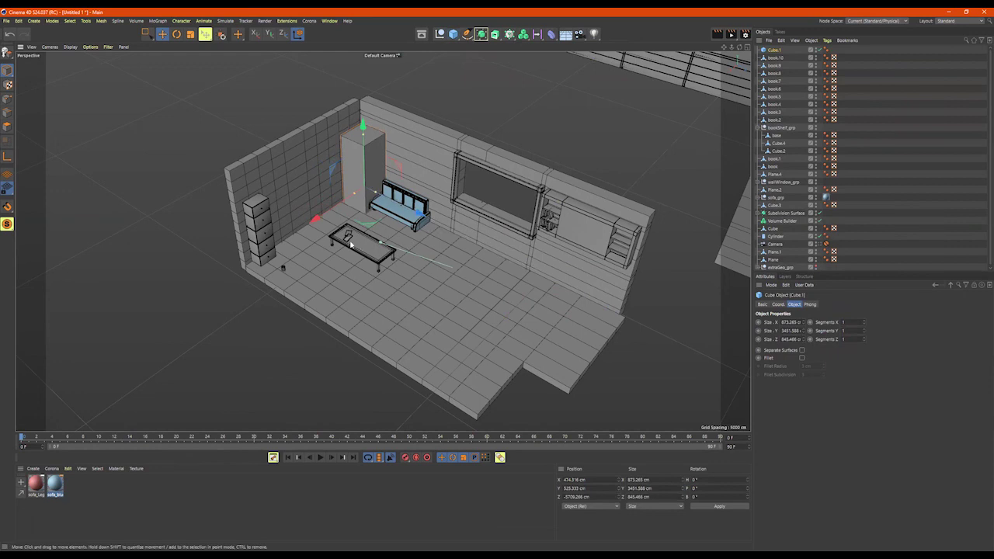
left_click_drag(364, 149, 337, 207)
mouse_move(339, 136)
left_mouse_down()
mouse_move(338, 115)
mouse_move(344, 161)
mouse_move(339, 129)
left_mouse_up()
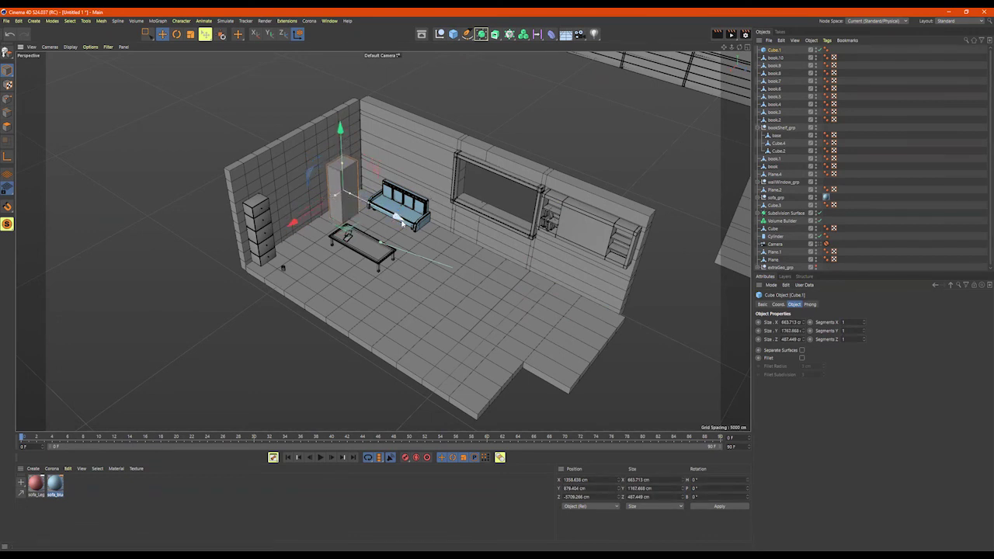
left_click_drag(395, 220, 392, 219)
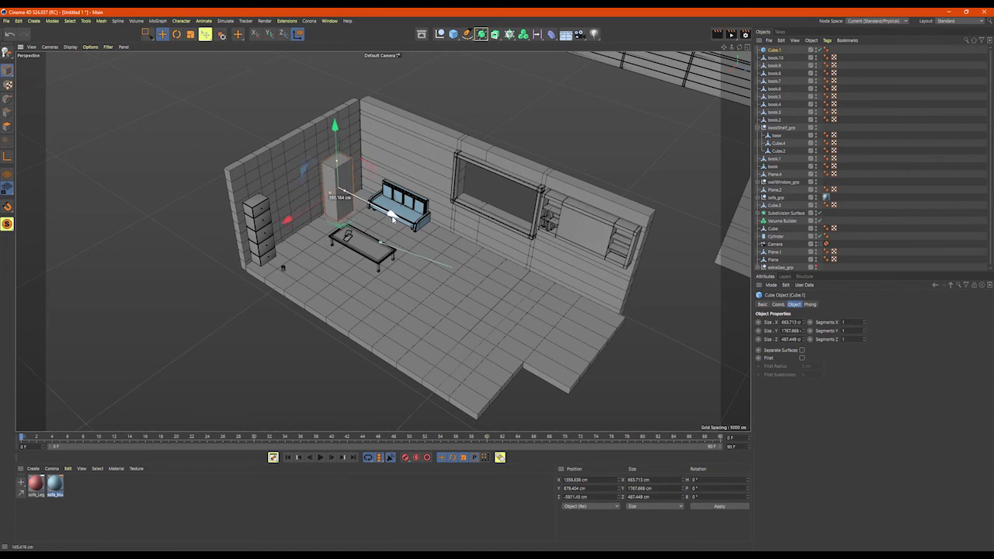
Examine the cabinet block's proportions and placement relative to the tiled wall, drawers, table and sofa from several angles
scroll(391, 215, "up", 6)
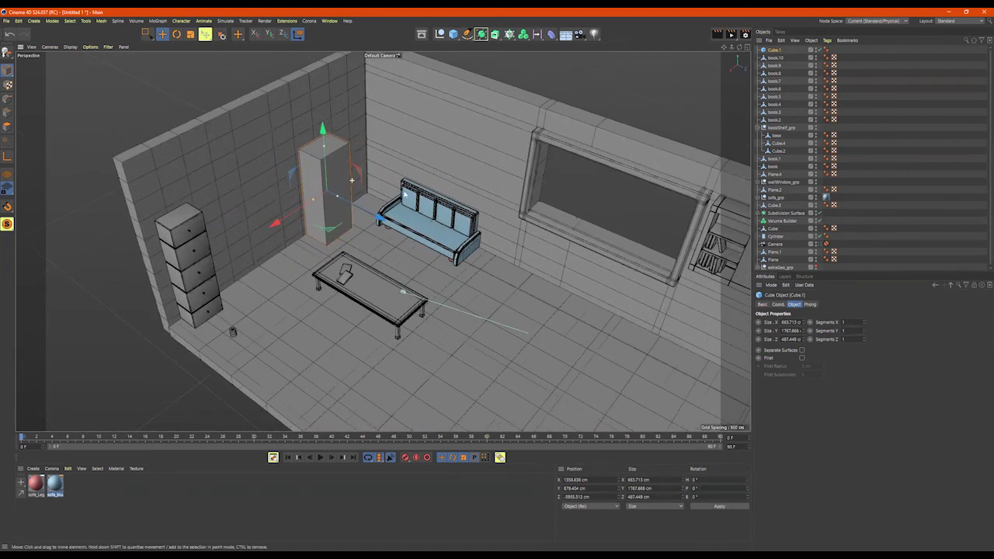
scroll(393, 180, "down", 5)
left_click_drag(392, 180, 346, 180, "alt")
scroll(333, 149, "up", 5)
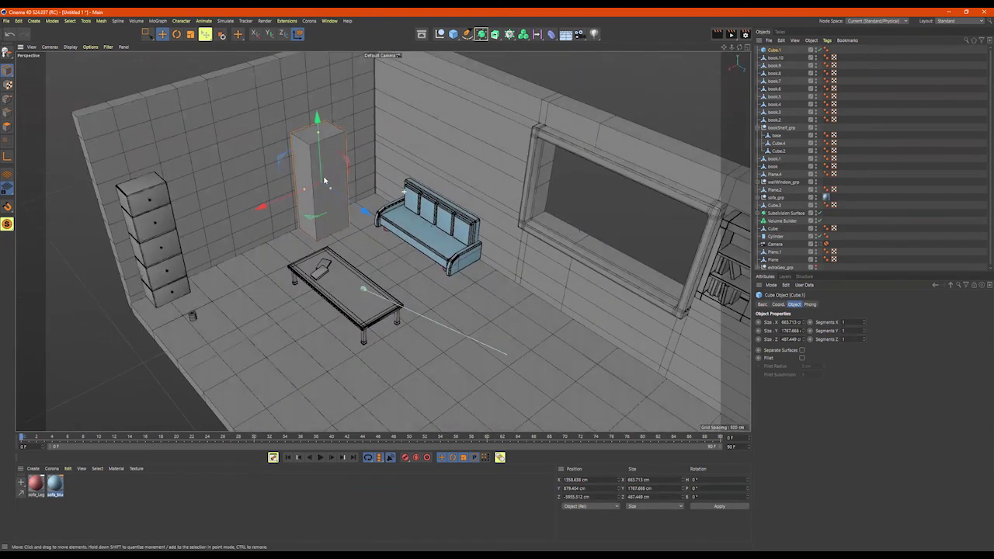
scroll(379, 165, "down", 5)
scroll(352, 181, "up", 5)
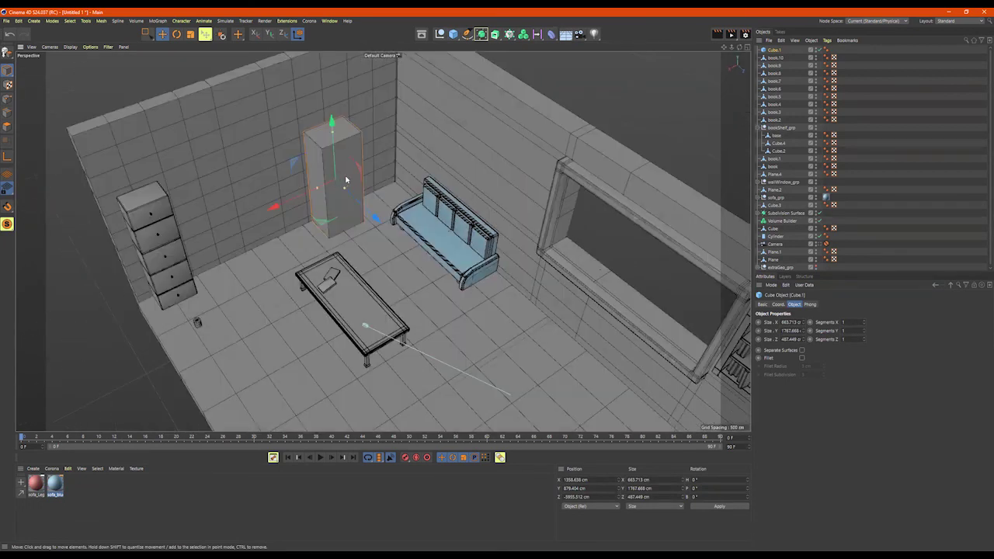
scroll(403, 219, "down", 5)
left_click_drag(402, 219, 475, 288, "alt")
scroll(493, 224, "up", 5)
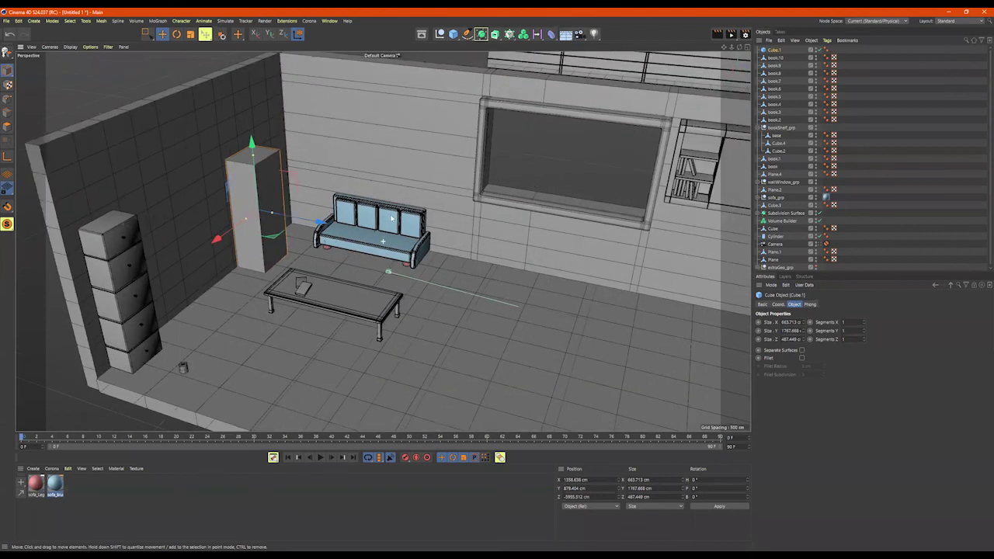
Inspect the blue sofa up close from several angles, including its rounded armrests, cushions and legs
scroll(493, 224, "up", 3)
scroll(449, 223, "up", 3)
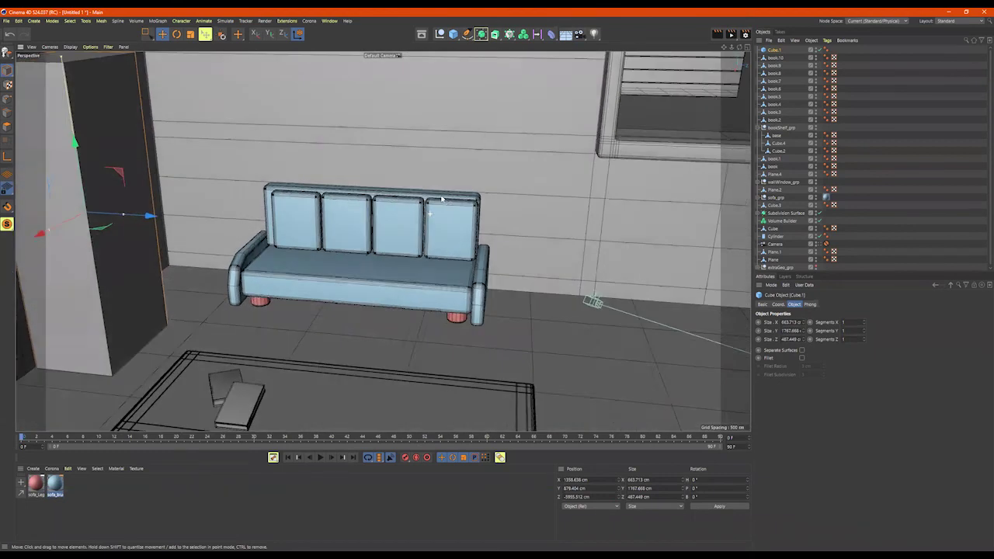
scroll(450, 224, "up", 3)
scroll(475, 288, "up", 6)
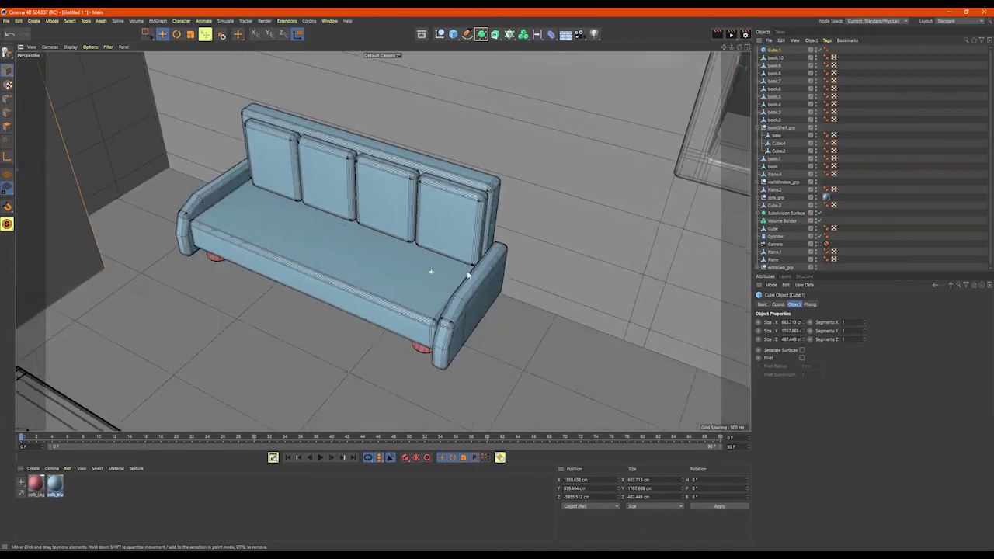
left_click_drag(381, 229, 359, 200, "alt")
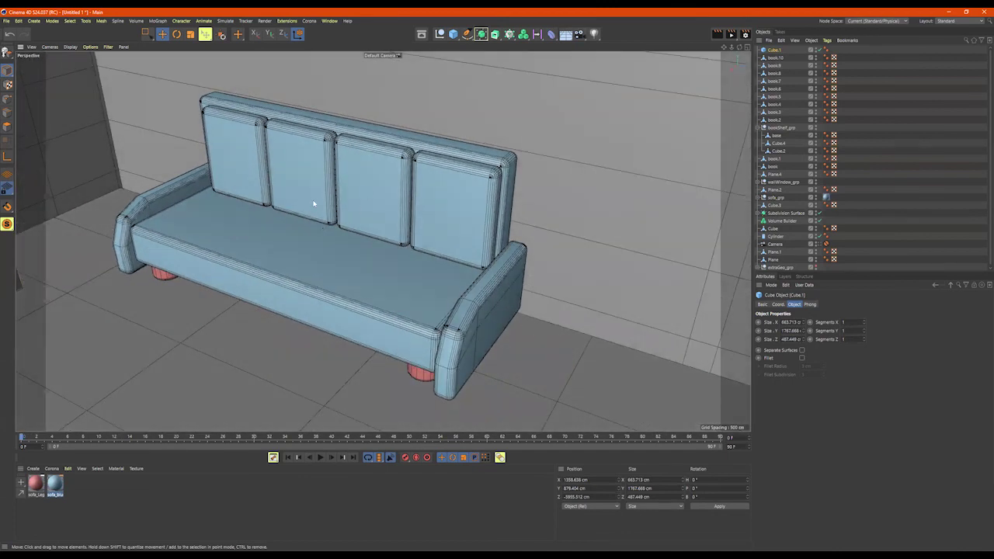
left_click_drag(478, 278, 432, 238, "alt")
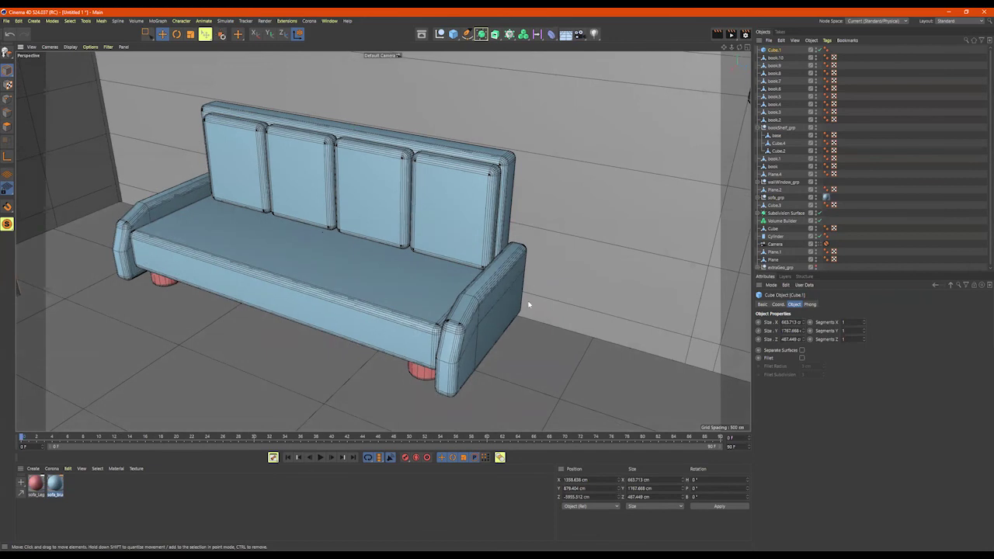
left_click_drag(425, 318, 434, 293, "alt")
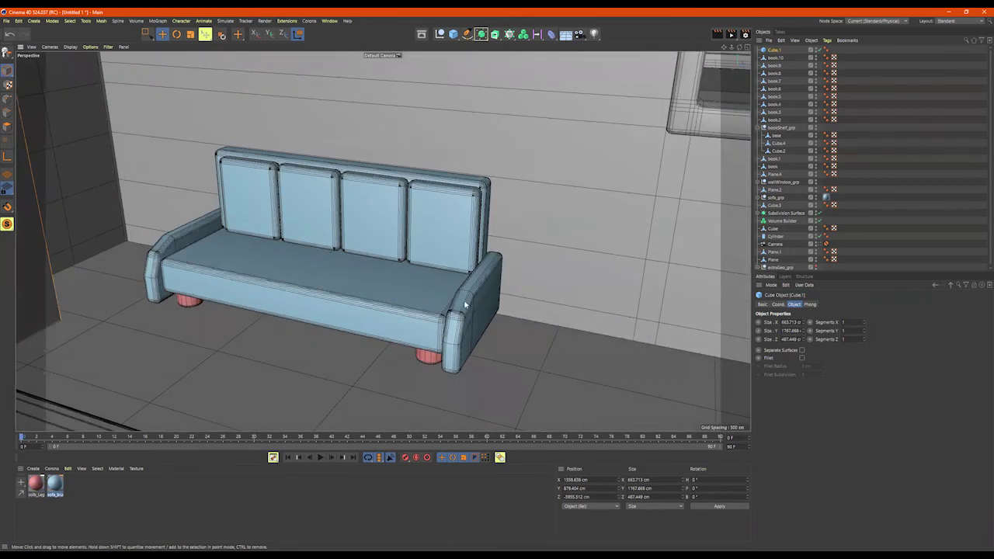
scroll(527, 309, "down", 5)
left_click_drag(527, 309, 458, 272, "alt")
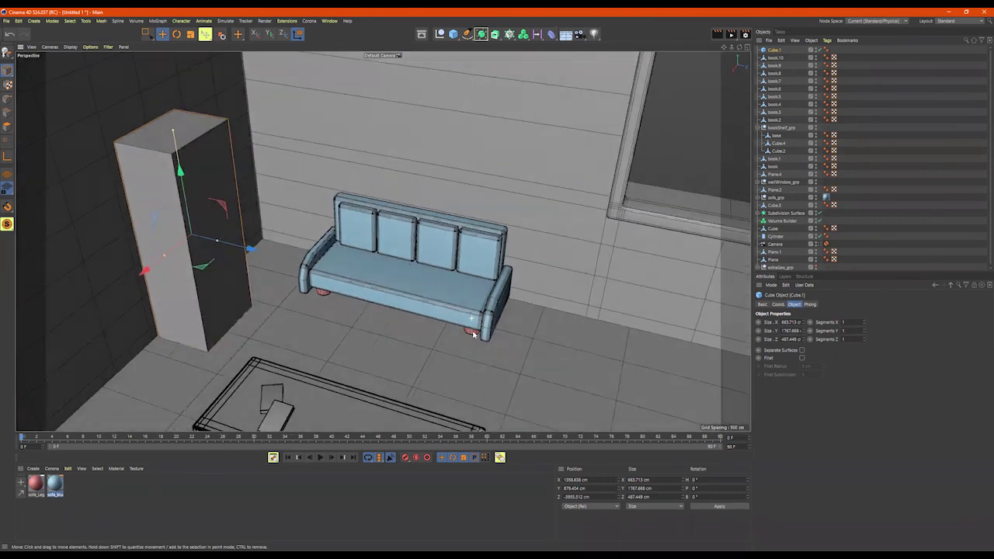
Return to the isometric camera view, round the cabinet block's edges with a 34 cm fillet radius, and deselect it
scroll(439, 275, "down", 5)
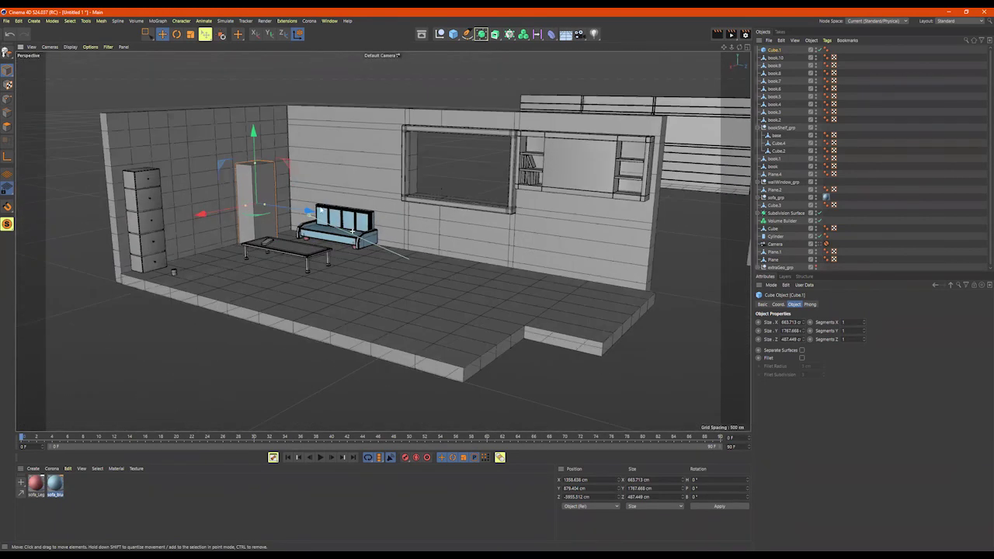
scroll(322, 210, "down", 3)
scroll(377, 248, "up", 3)
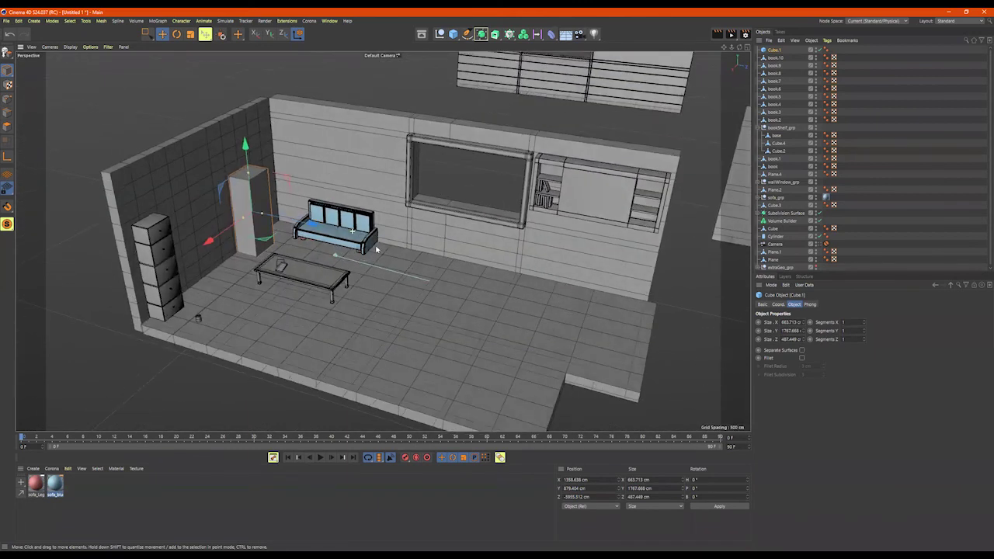
scroll(377, 249, "down", 3)
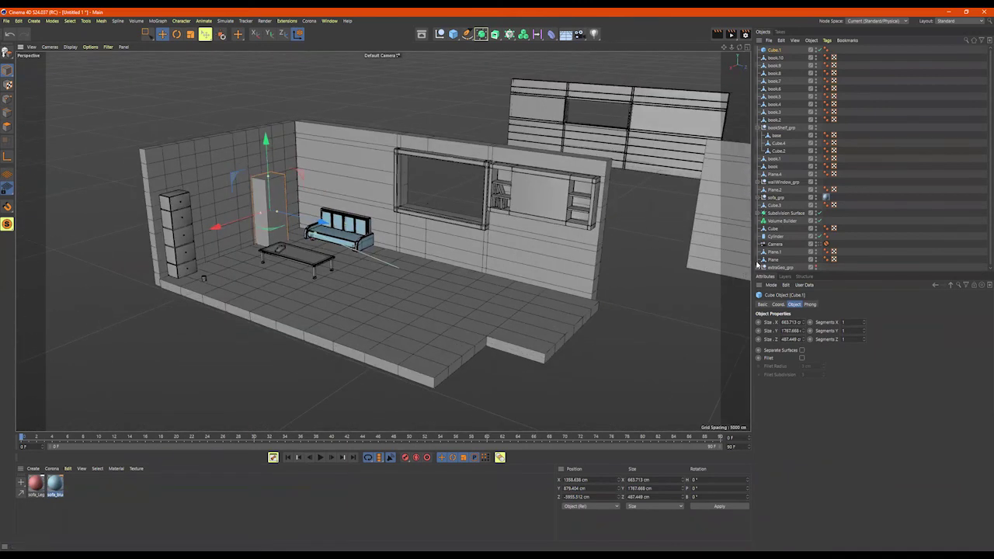
left_click_drag(486, 229, 499, 251, "alt")
scroll(499, 251, "up", 3)
left_click(819, 243)
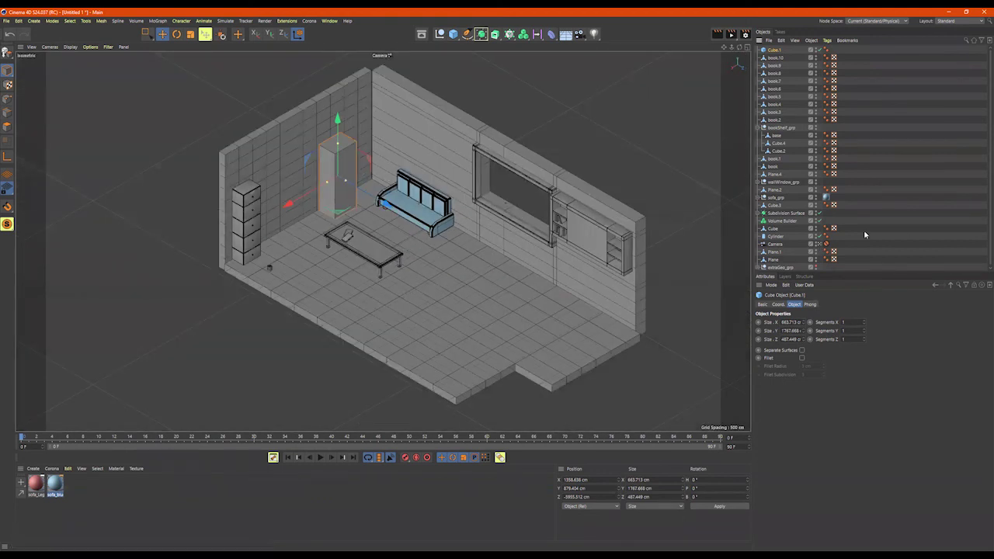
left_click(801, 358)
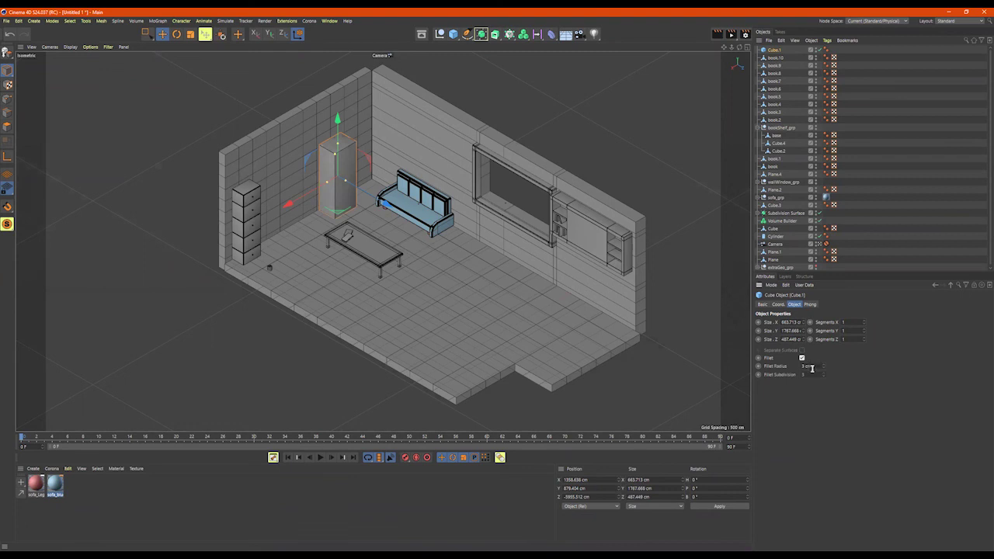
left_click_drag(823, 366, 823, 342)
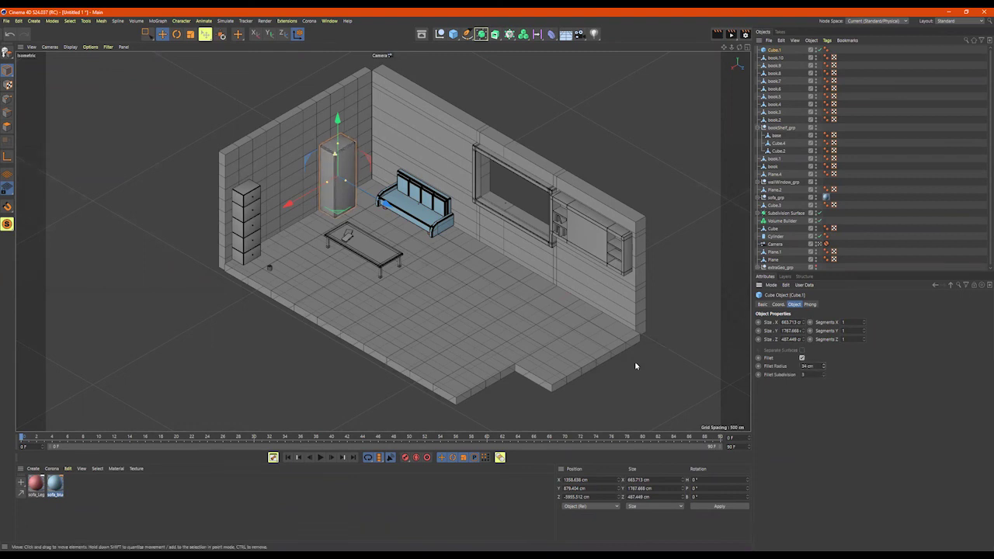
left_click(665, 384)
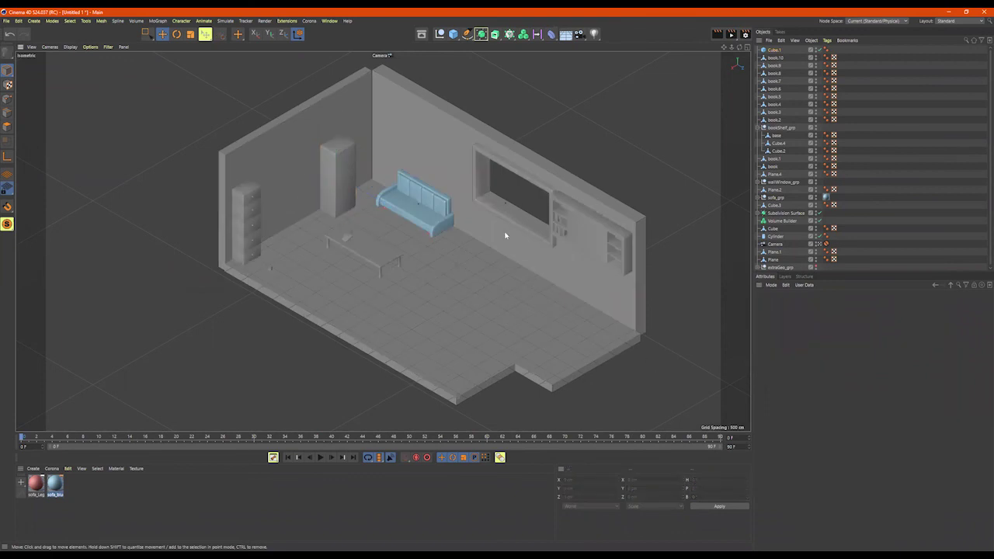